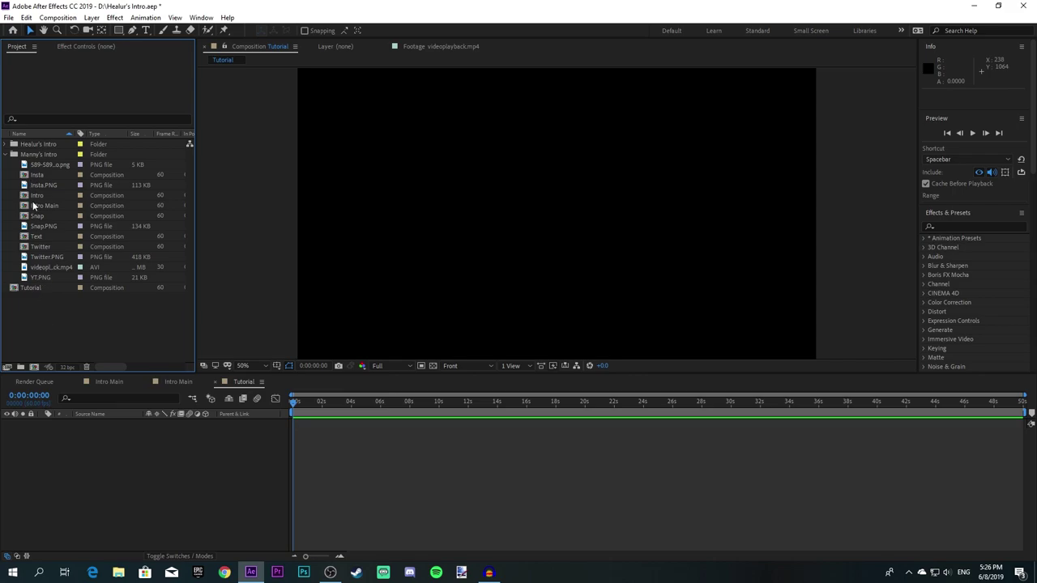
# Step: Review the bell logo, Insta, Snap, Twitter and YT images in the Manny's Intro folder, and locate the effects search
pyautogui.click(37, 164)
pyautogui.click(39, 185)
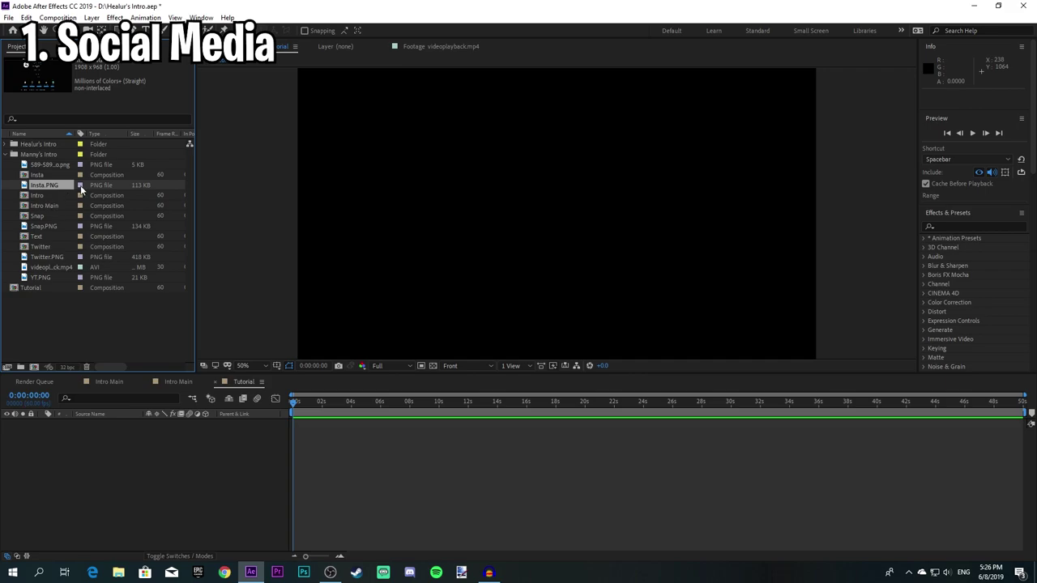
pyautogui.click(52, 228)
pyautogui.click(47, 257)
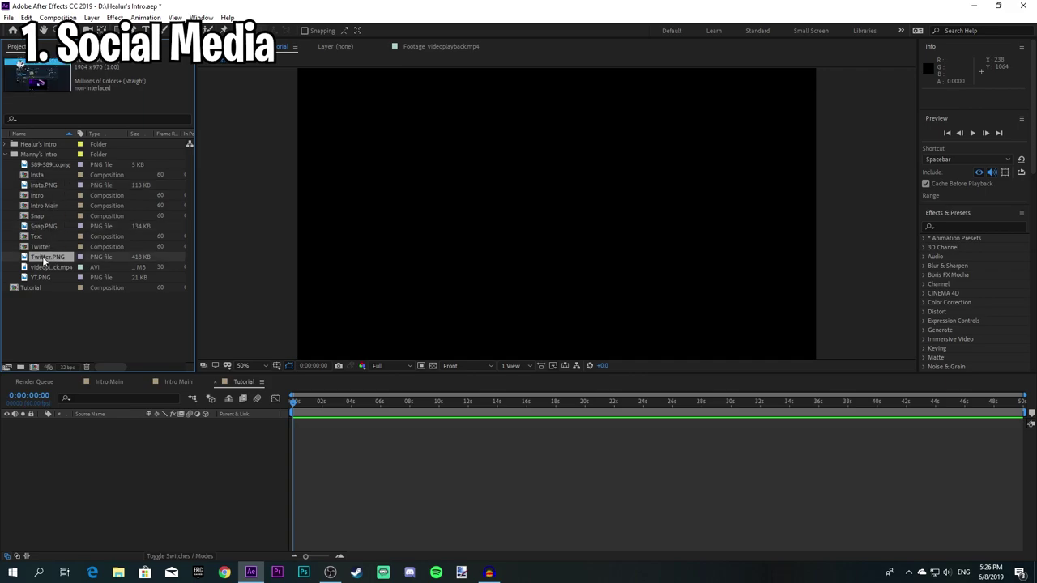
pyautogui.click(43, 277)
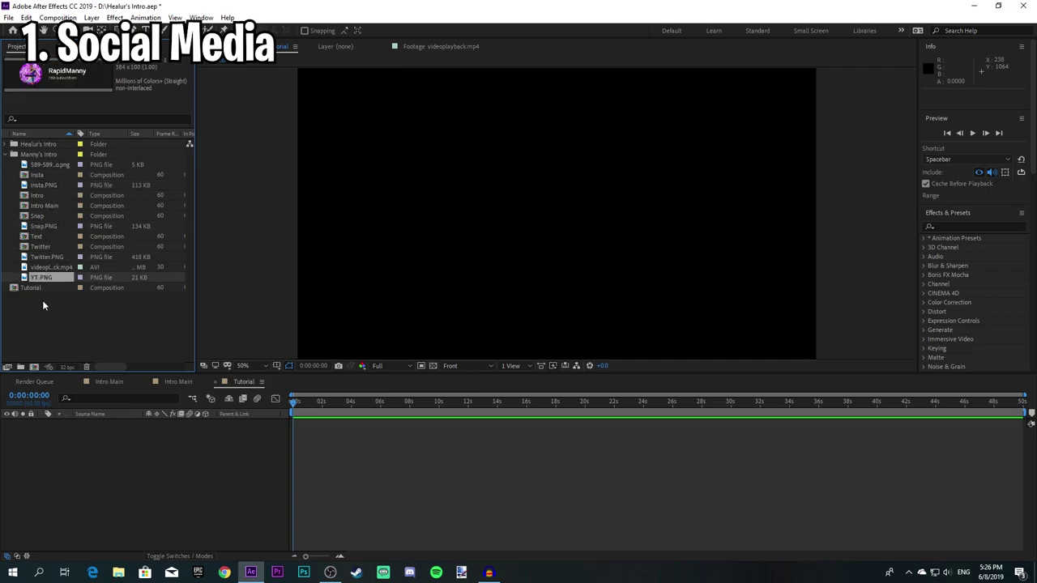
pyautogui.click(44, 299)
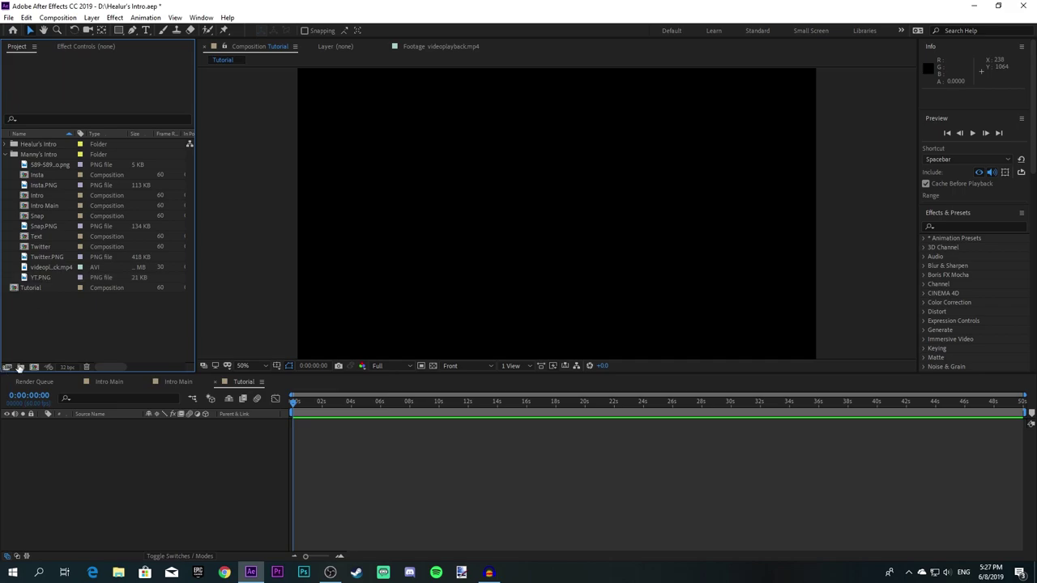
pyautogui.click(43, 166)
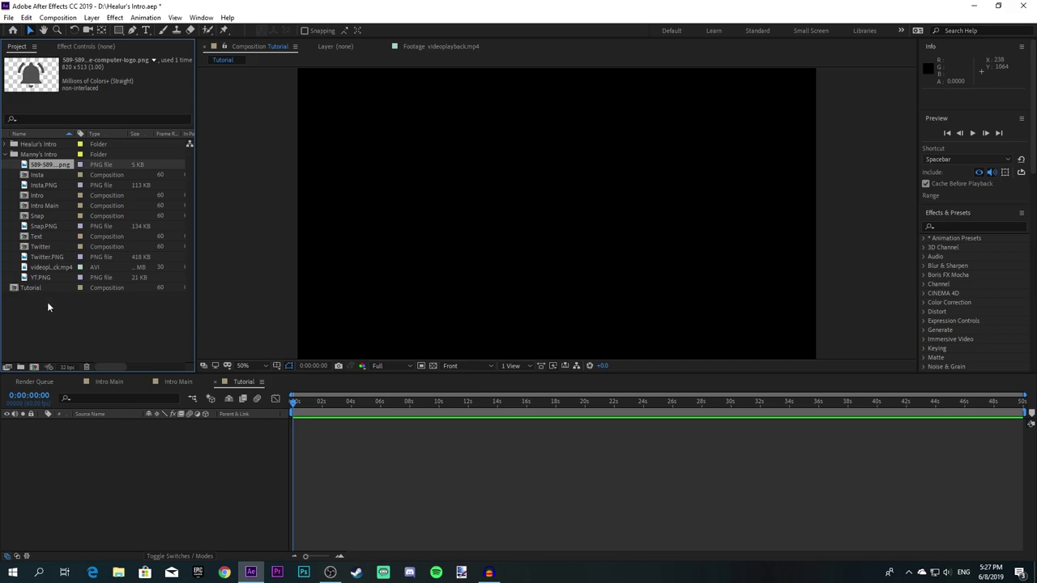
pyautogui.click(54, 344)
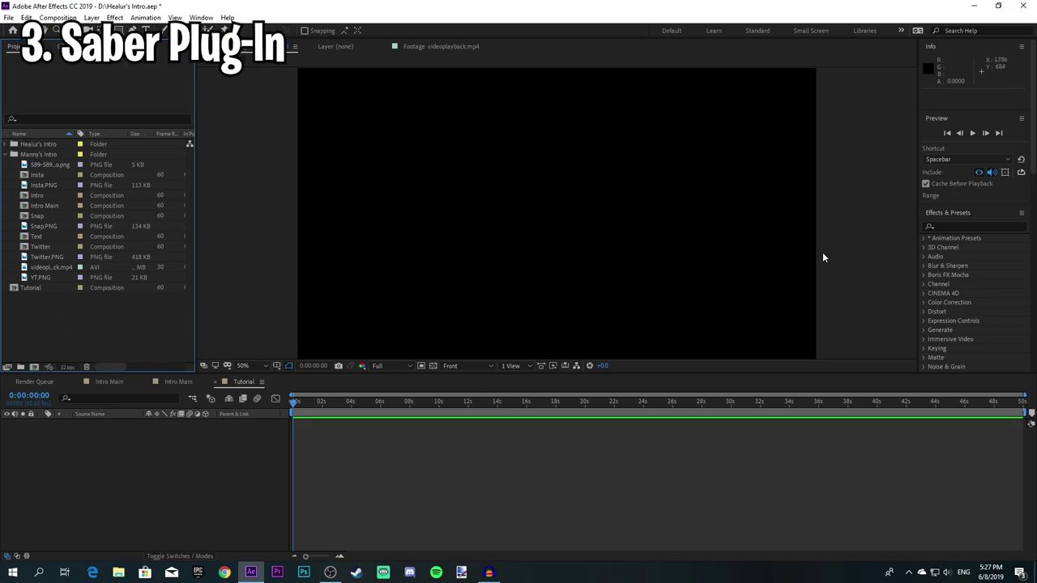
pyautogui.click(953, 227)
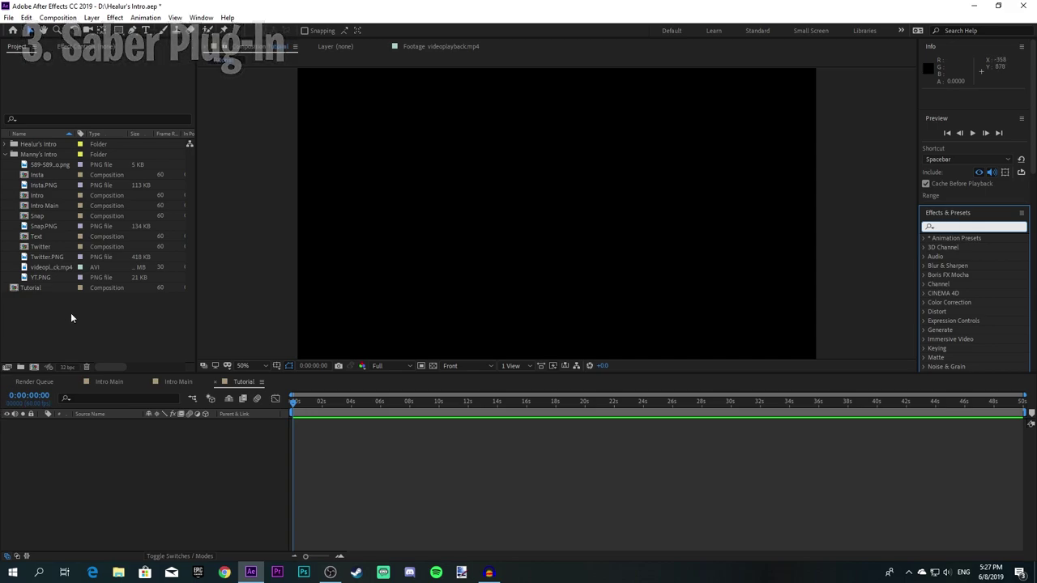
pyautogui.click(115, 353)
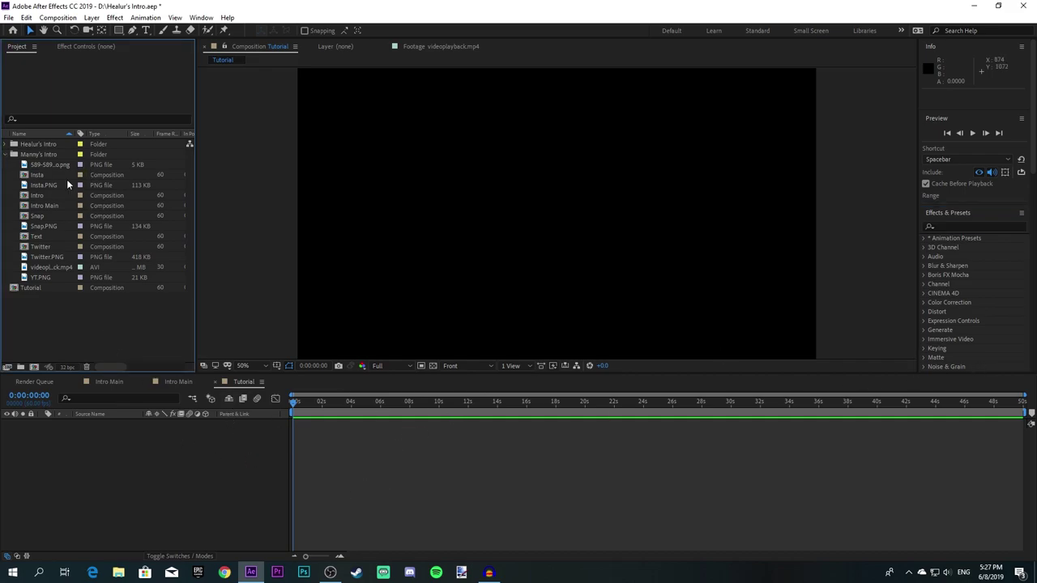
# Step: Create a black 1920 x 1080 px solid named Embers in the Tutorial composition
pyautogui.click(59, 442)
pyautogui.rightClick(59, 441)
pyautogui.moveTo(135, 327)
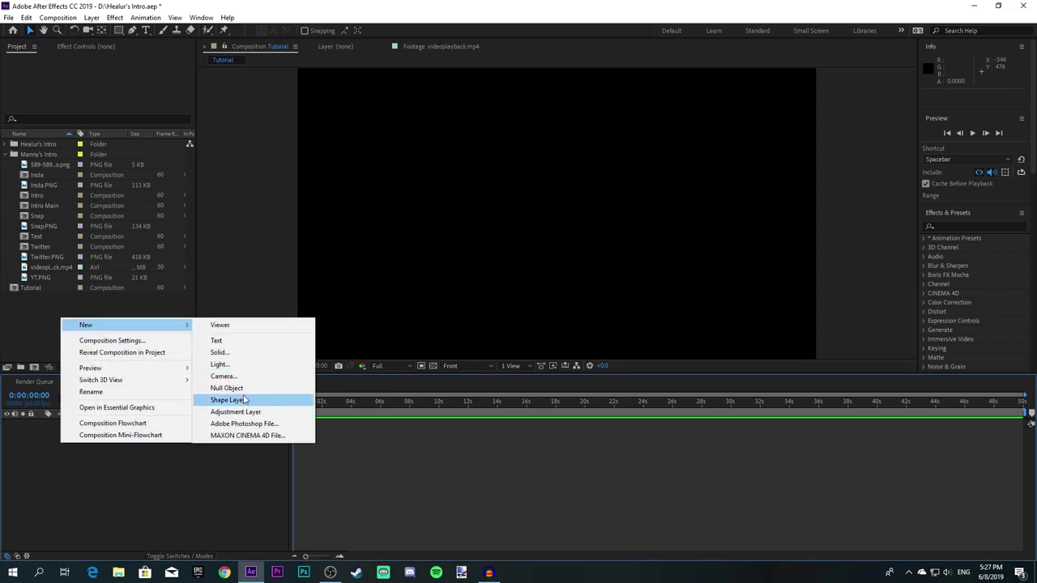
pyautogui.click(232, 353)
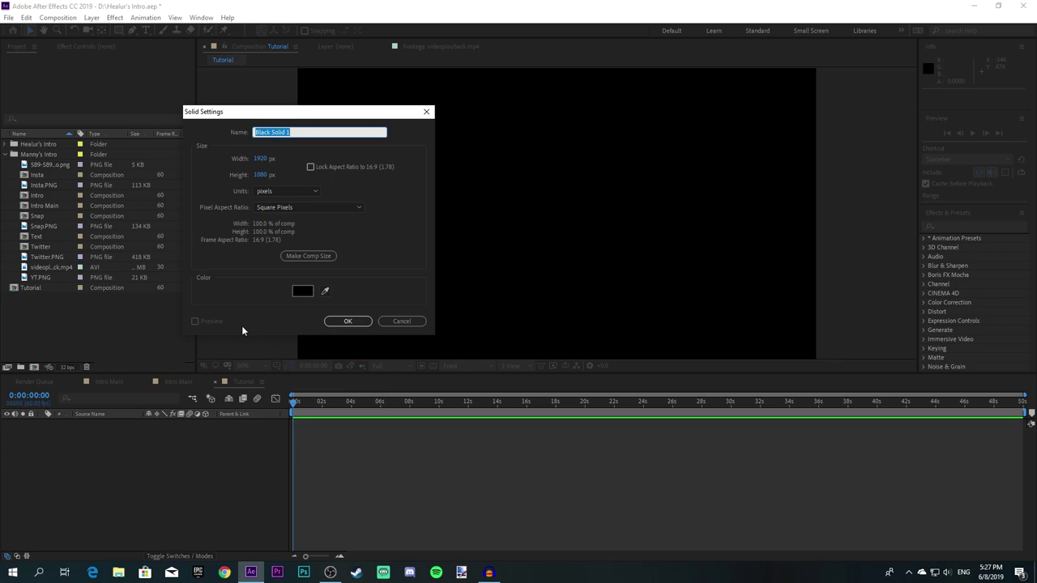
pyautogui.write('Embers')
pyautogui.press('Return')
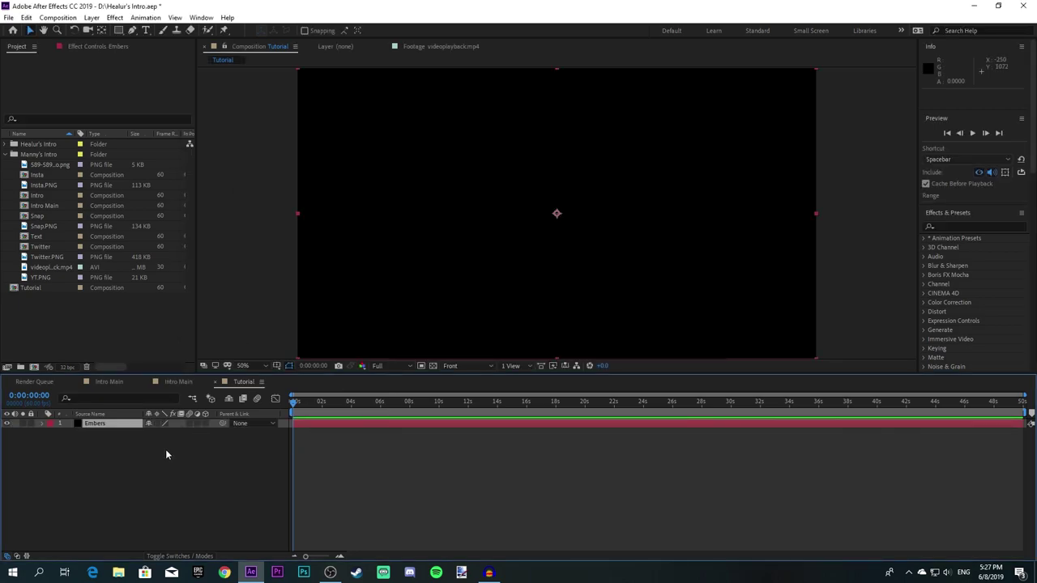
# Step: Create a second black solid named Background and place it below the Embers layer
pyautogui.hotkey('ctrl', 'y')
pyautogui.write('Background')
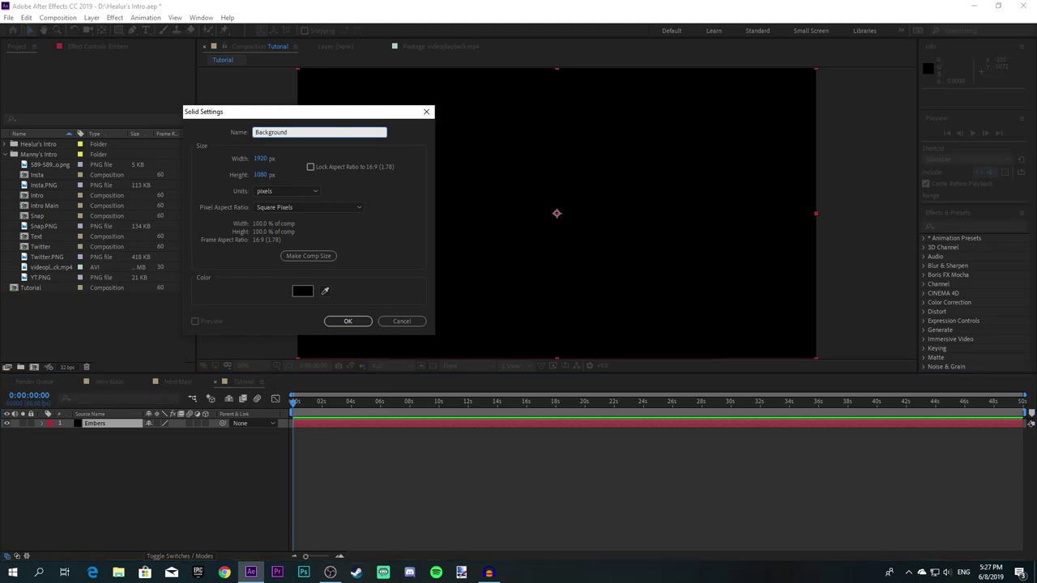
pyautogui.press('Return')
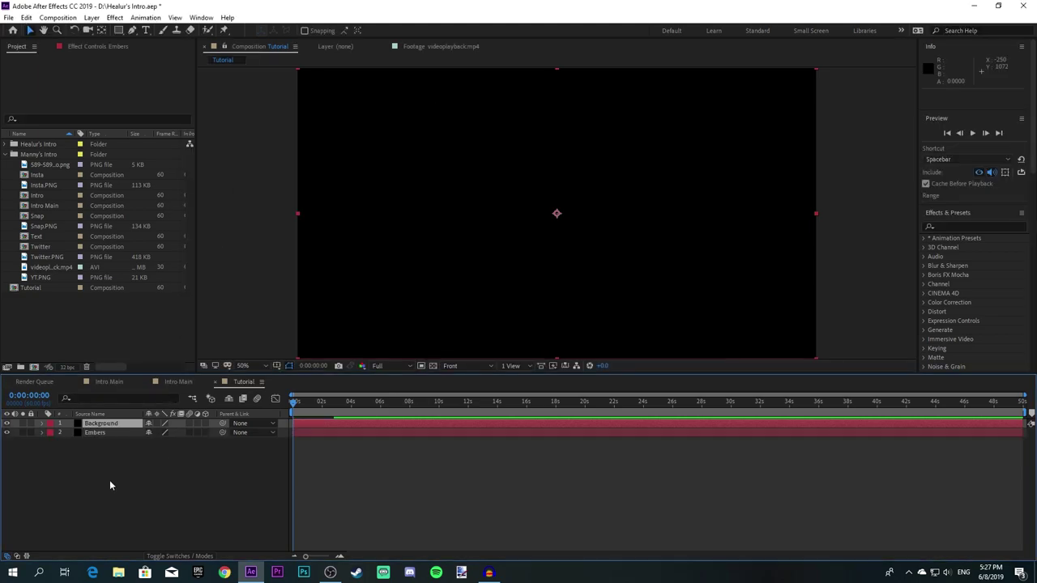
pyautogui.moveTo(98, 423); pyautogui.dragTo(96, 439)
# Step: Find the CC Particle World effect by searching for "cc part" and apply it to the Embers layer
pyautogui.click(100, 424)
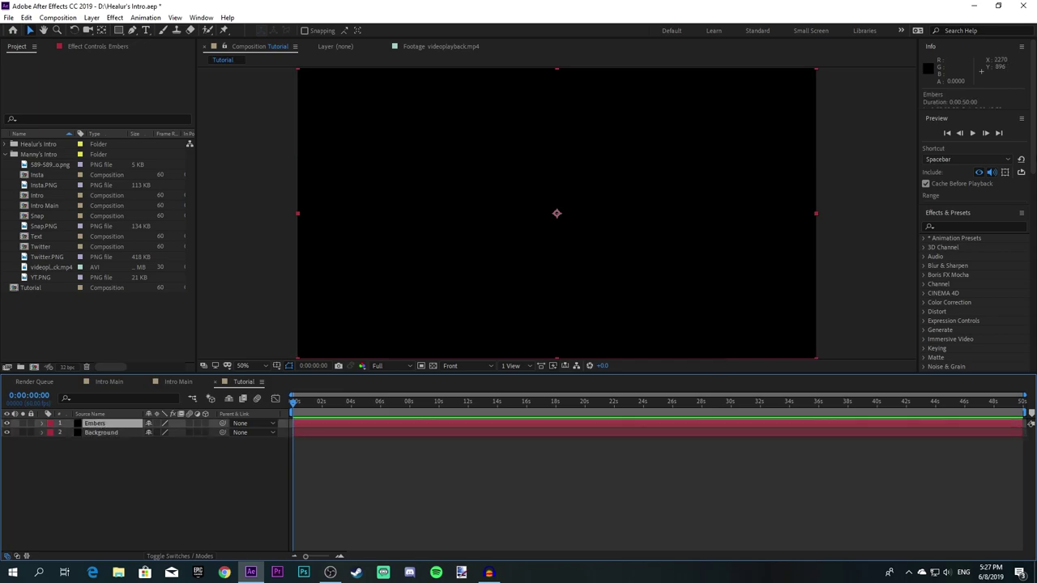
pyautogui.click(956, 228)
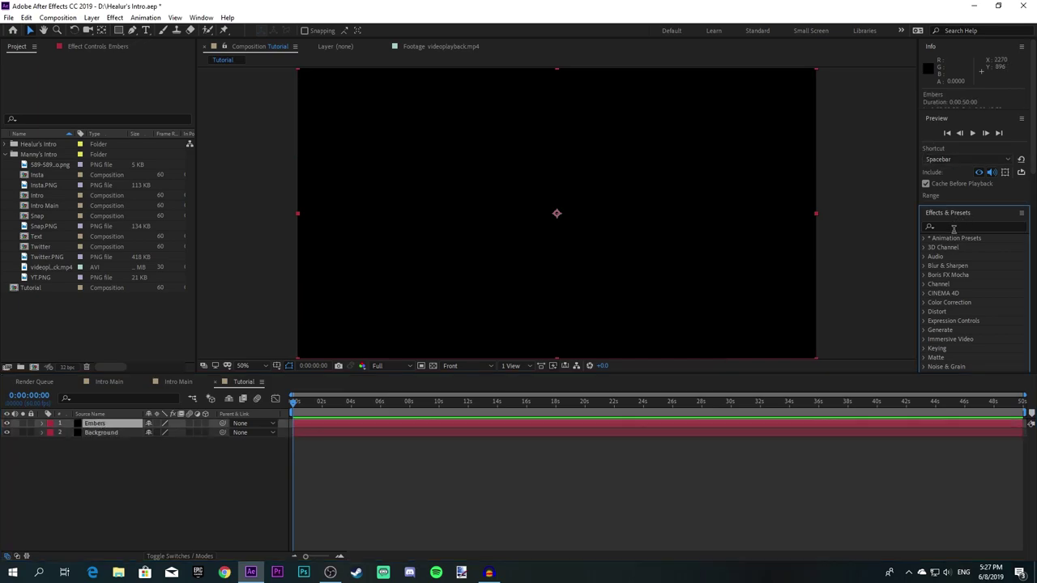
pyautogui.click(959, 227)
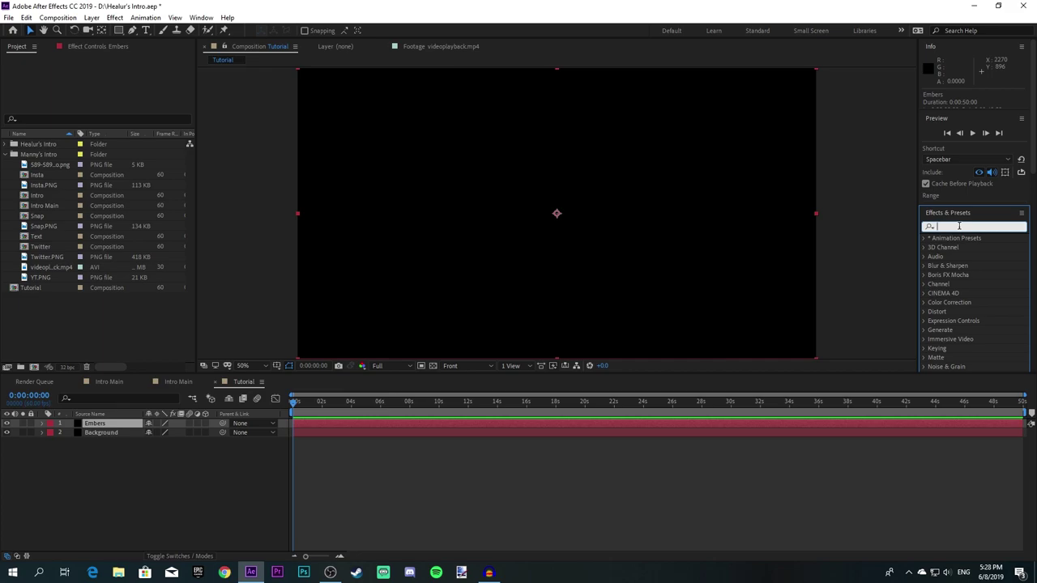
pyautogui.write('cc part')
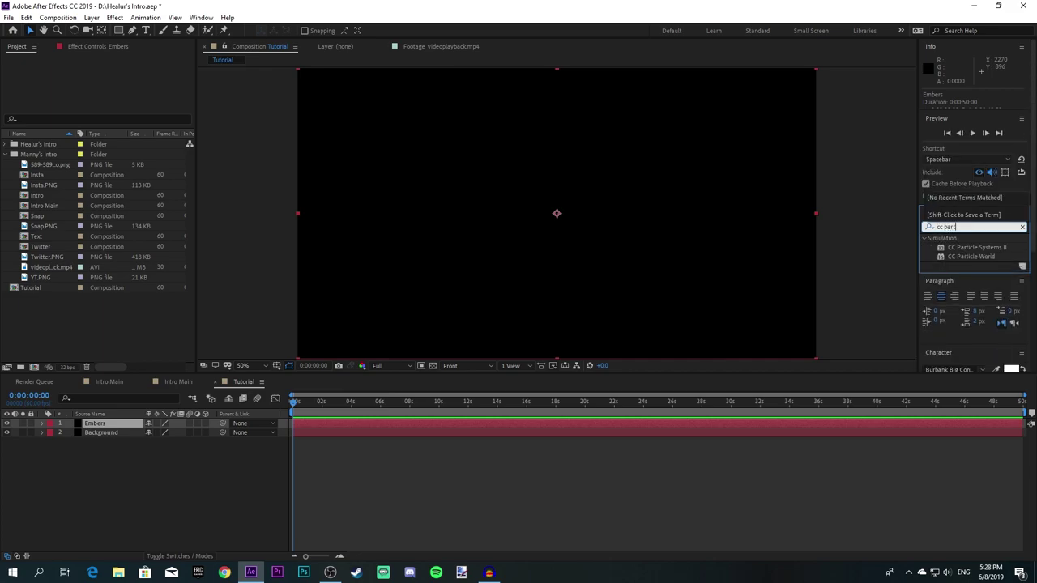
pyautogui.moveTo(970, 256); pyautogui.dragTo(72, 202)
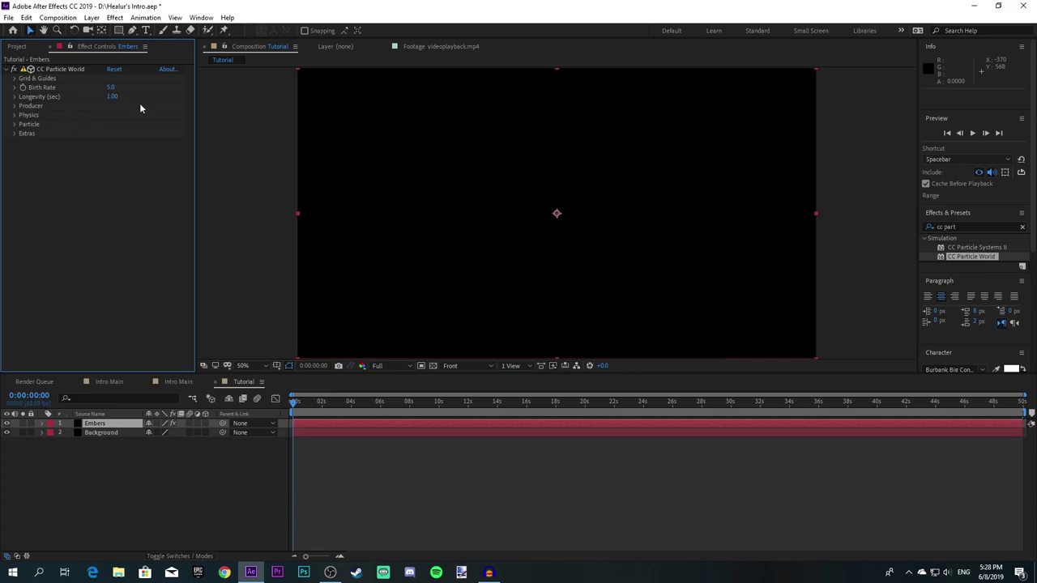
# Step: Examine the Producer and Physics settings of CC Particle World and preview the particles up to about 7 seconds
pyautogui.click(15, 108)
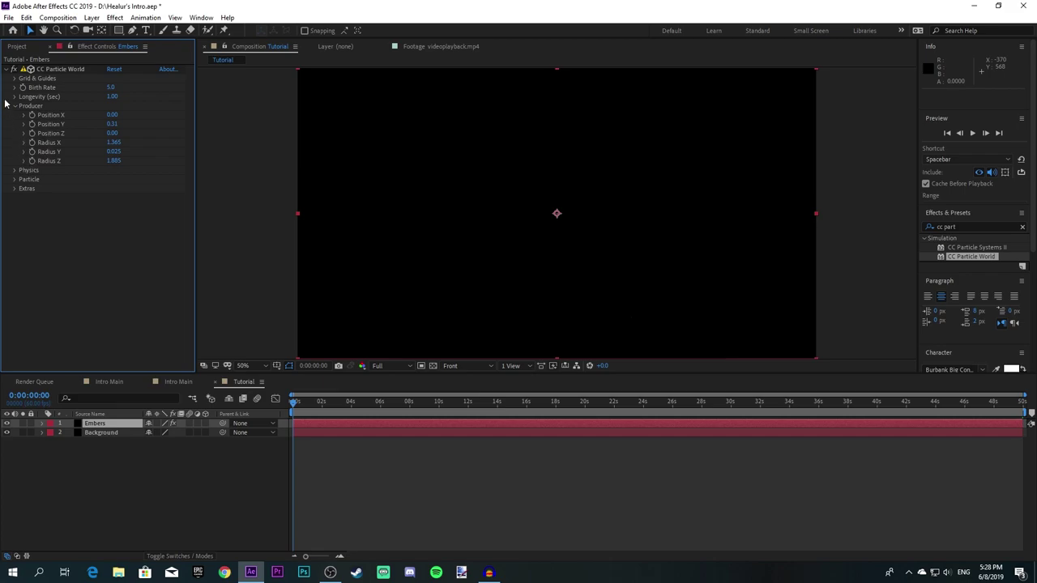
pyautogui.click(363, 402)
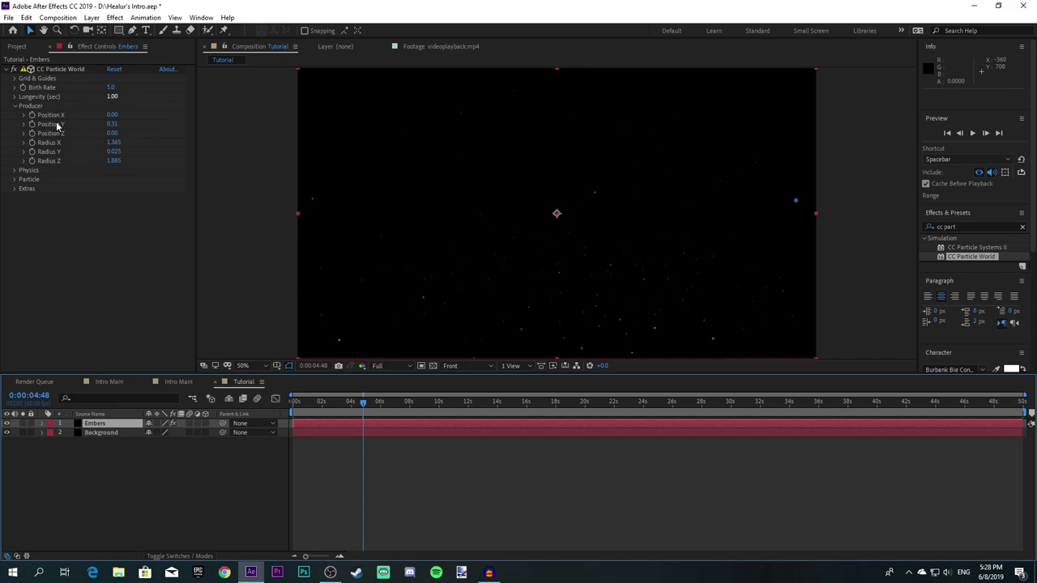
pyautogui.click(13, 106)
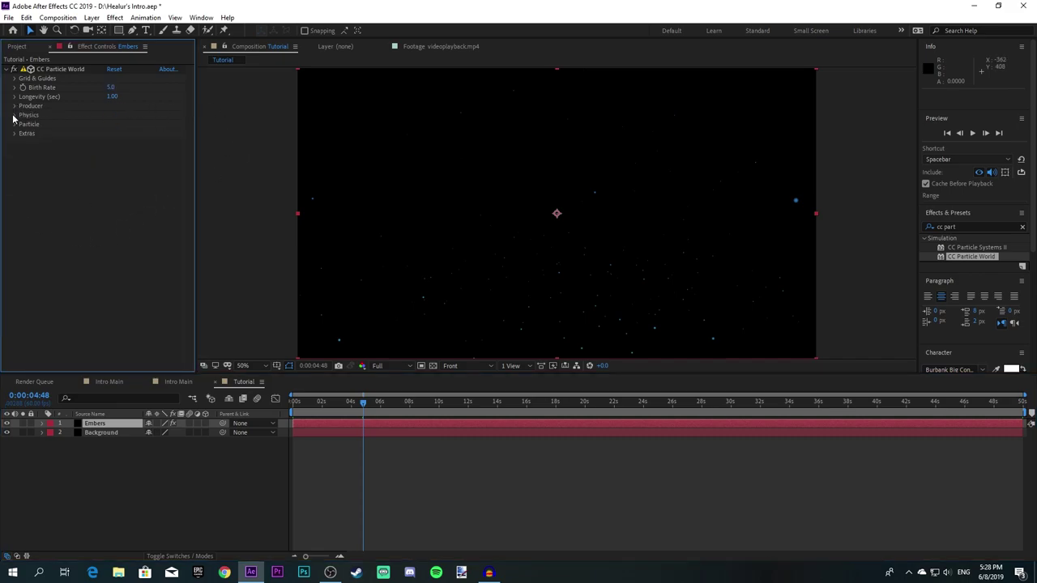
pyautogui.click(13, 115)
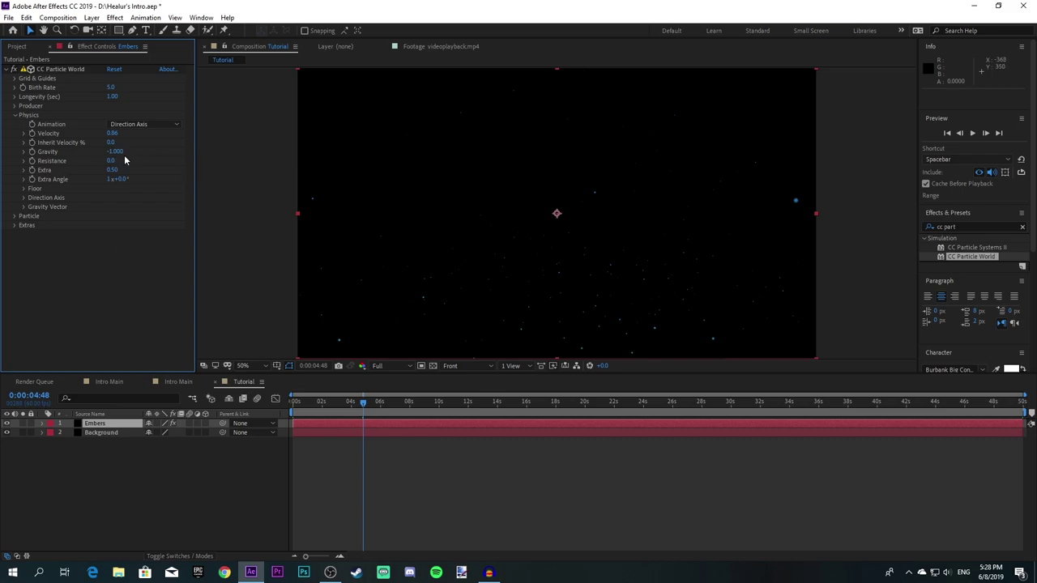
pyautogui.moveTo(371, 405); pyautogui.dragTo(397, 407)
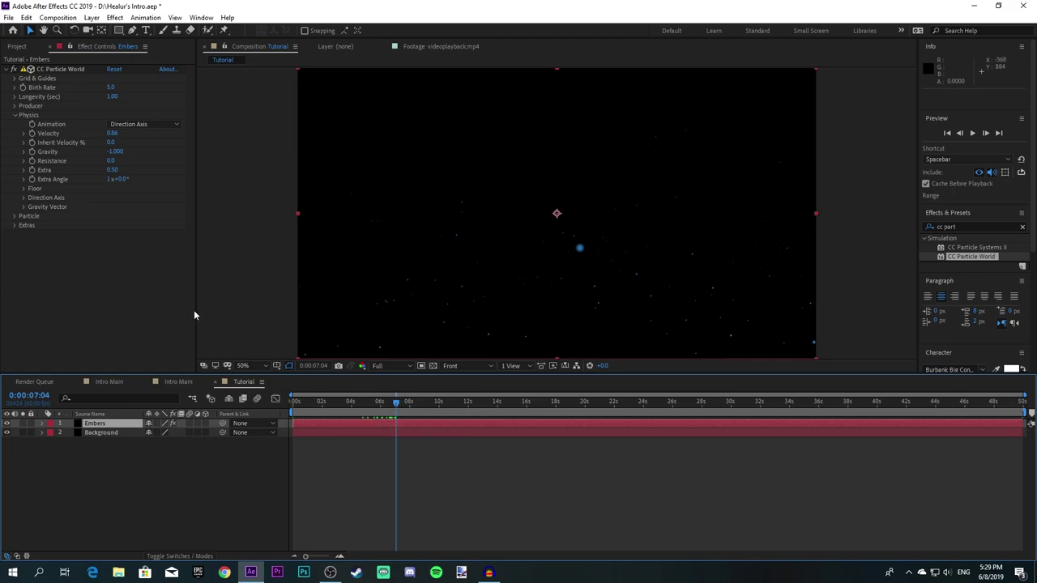
# Step: Try a Gravity of 5 in the particle physics, preview its effect over time, and restore Gravity to -1
pyautogui.click(115, 152)
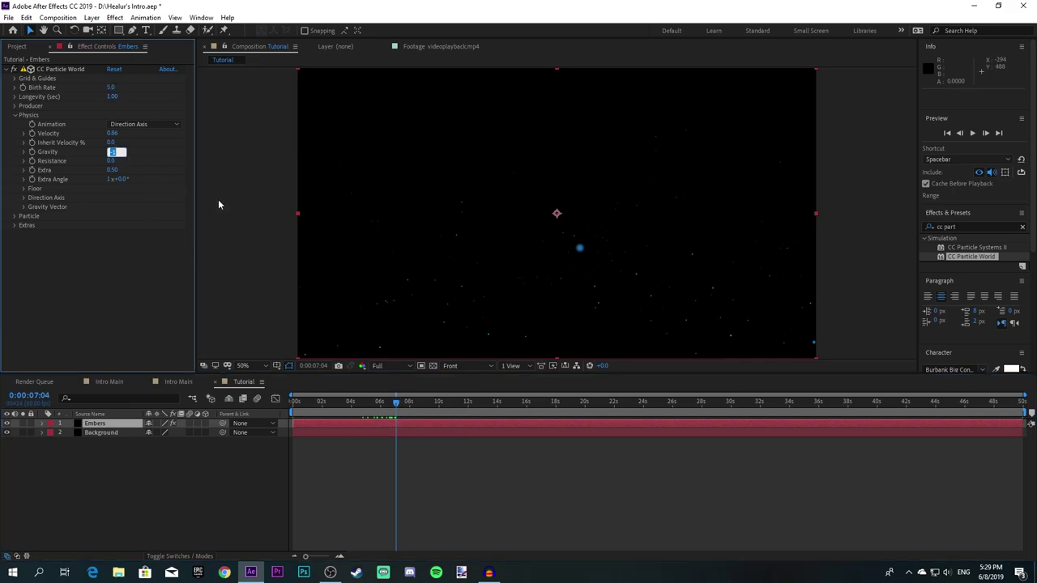
pyautogui.write('5')
pyautogui.press('Return')
pyautogui.click(409, 403)
pyautogui.moveTo(410, 403); pyautogui.dragTo(427, 408)
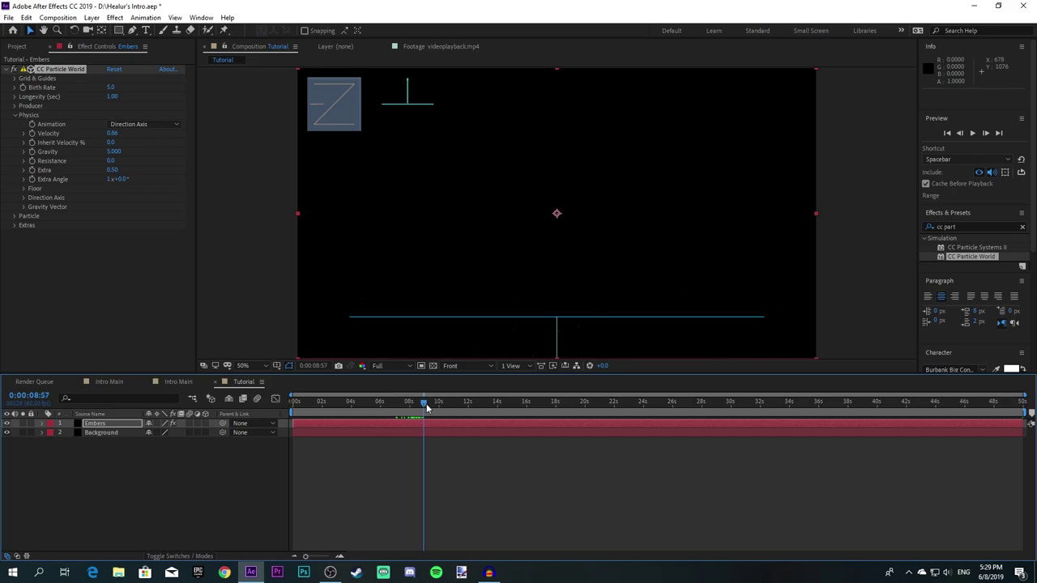
pyautogui.click(123, 154)
pyautogui.write('-1')
pyautogui.press('Return')
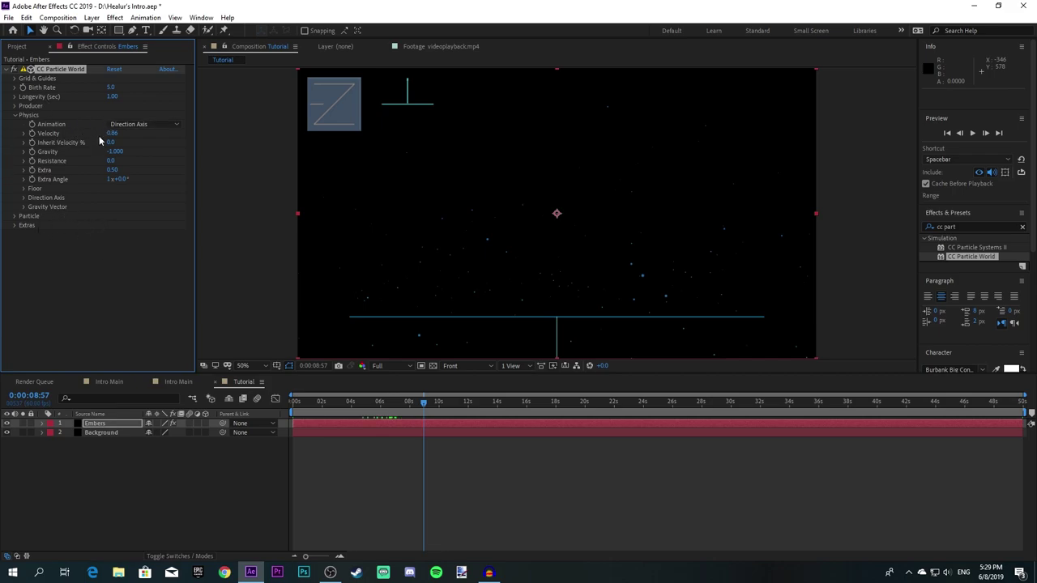
# Step: View the embers at about 3 seconds and check the Birth Color and Death Color in the Particle settings
pyautogui.click(336, 401)
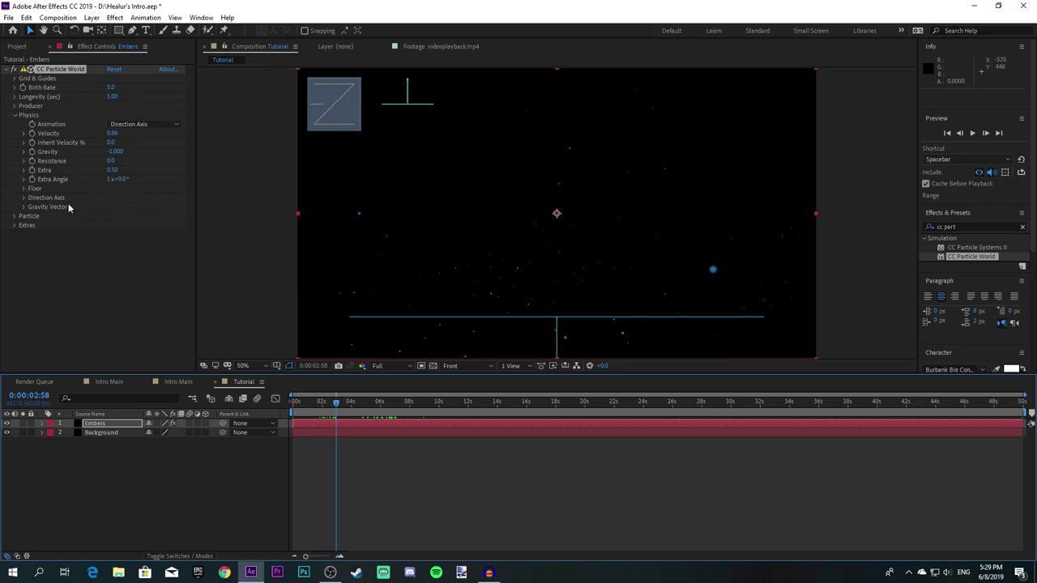
pyautogui.click(14, 115)
pyautogui.click(14, 124)
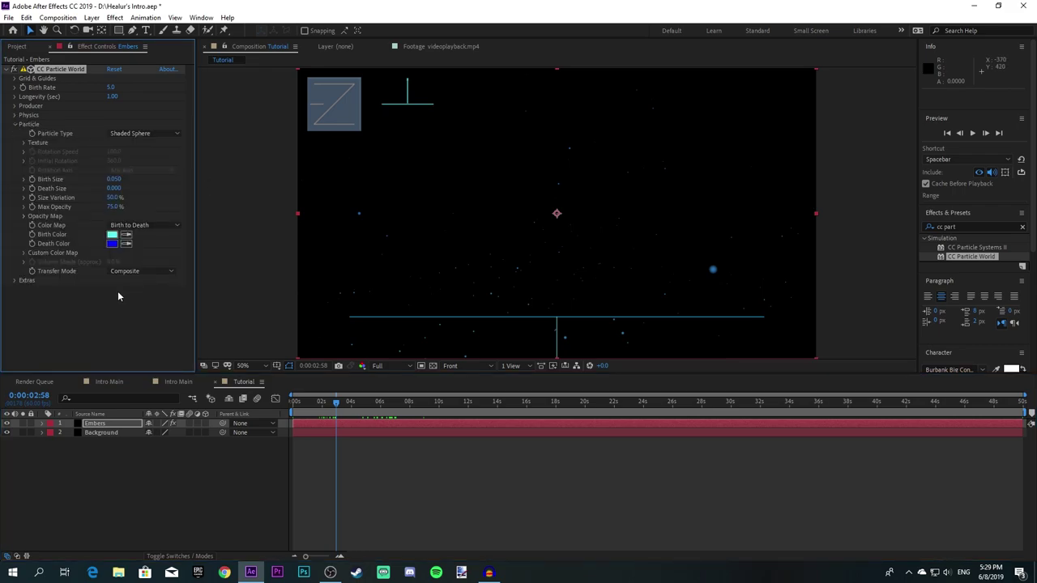
pyautogui.click(113, 237)
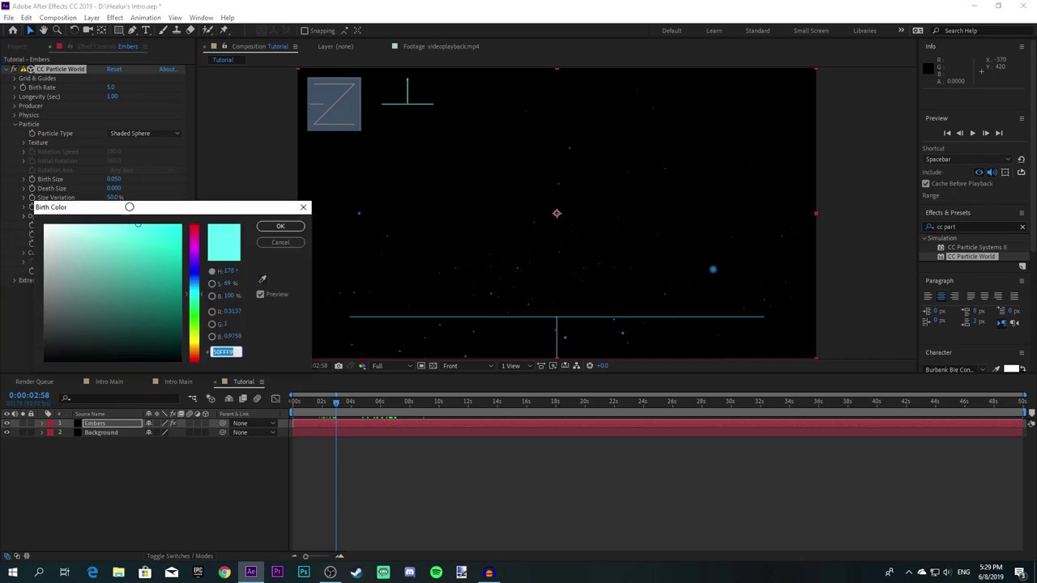
pyautogui.click(280, 243)
pyautogui.click(112, 244)
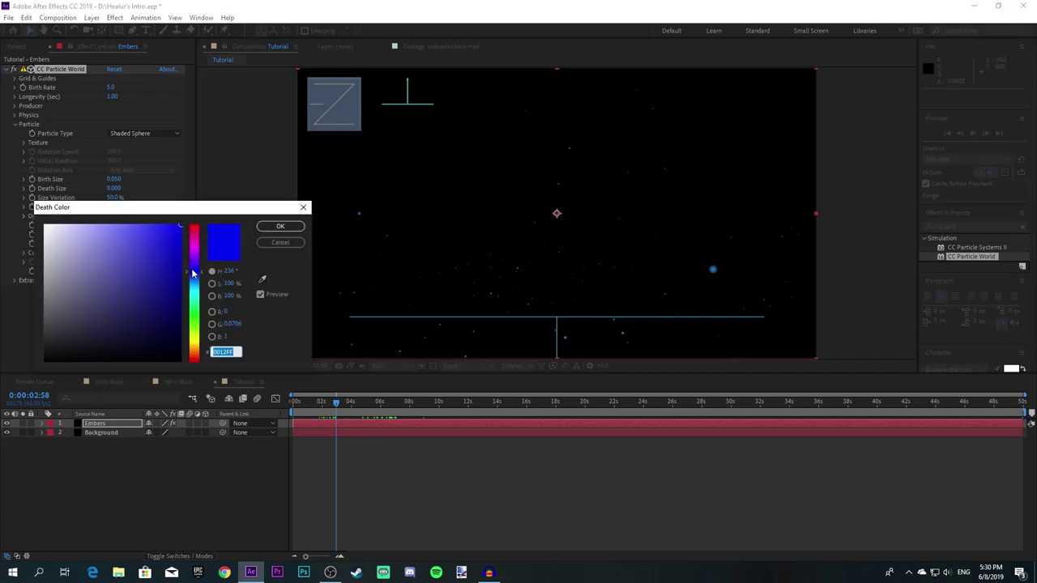
pyautogui.click(281, 226)
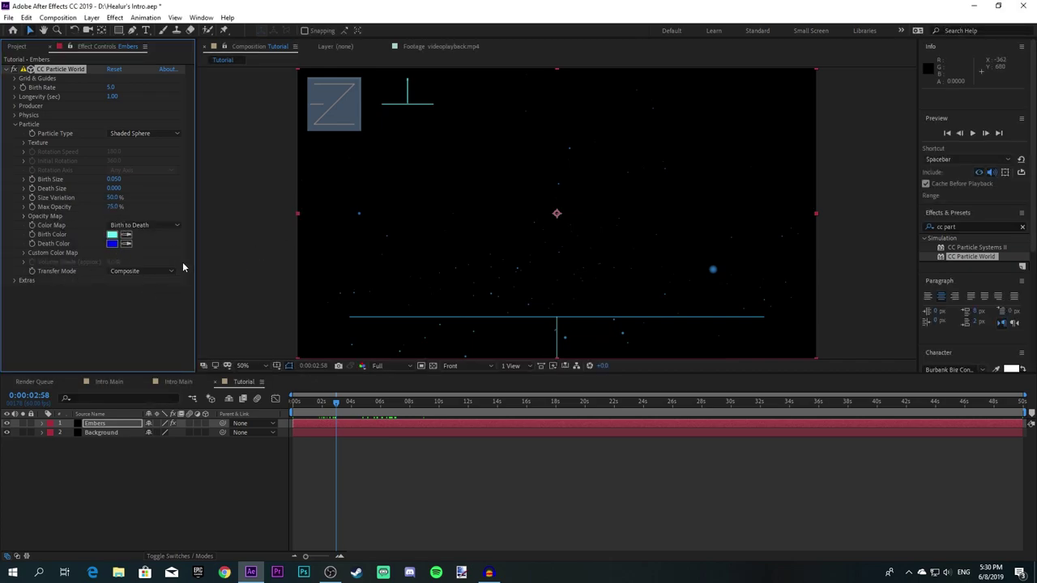
# Step: Check the Size Variation, Death Size and Particle Type settings, and look through the Extras group of CC Particle World
pyautogui.click(116, 198)
pyautogui.click(65, 173)
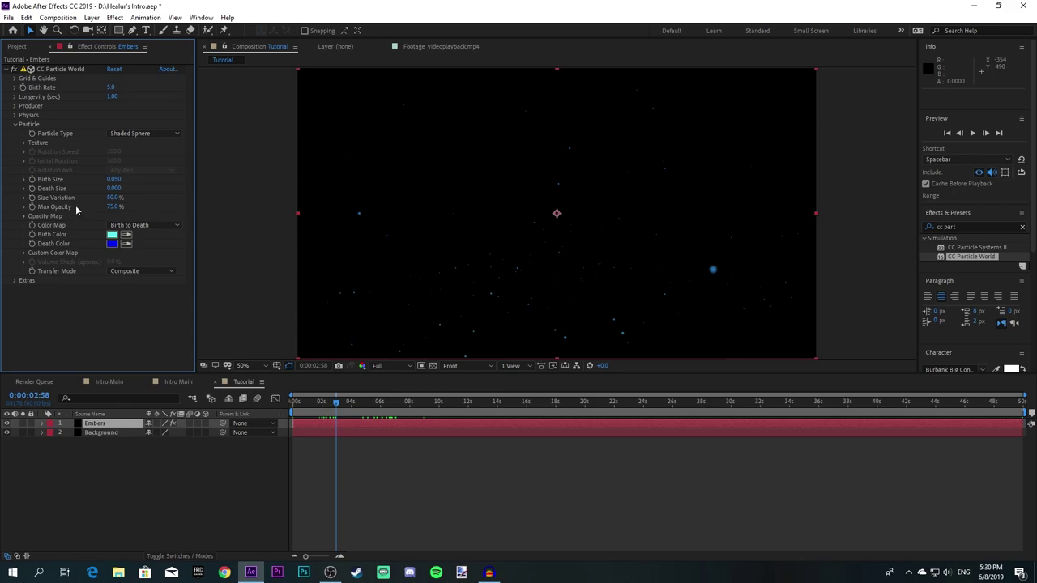
pyautogui.click(114, 188)
pyautogui.click(94, 295)
pyautogui.click(133, 133)
pyautogui.click(96, 315)
pyautogui.click(14, 281)
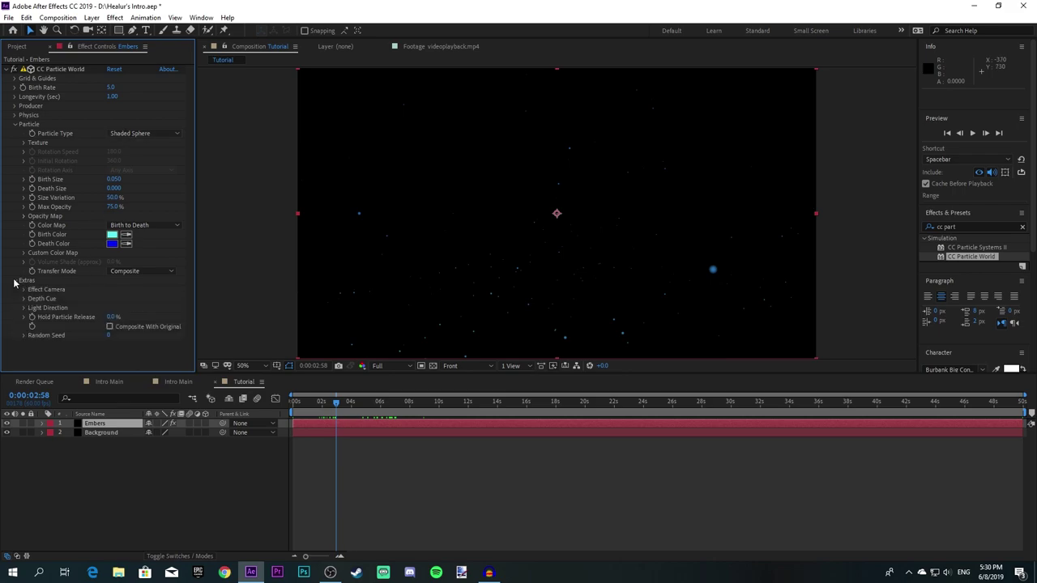
pyautogui.click(14, 281)
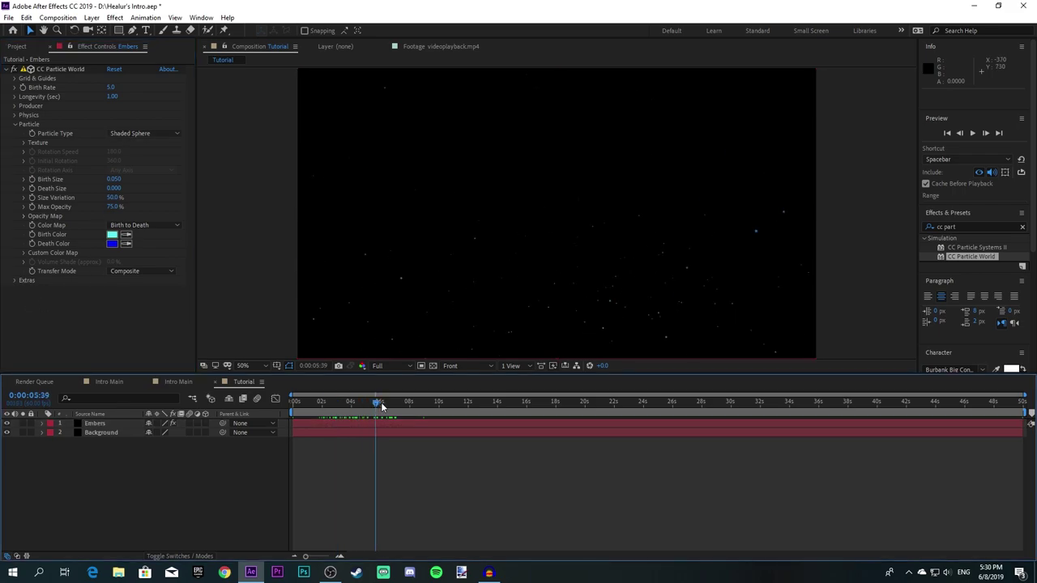
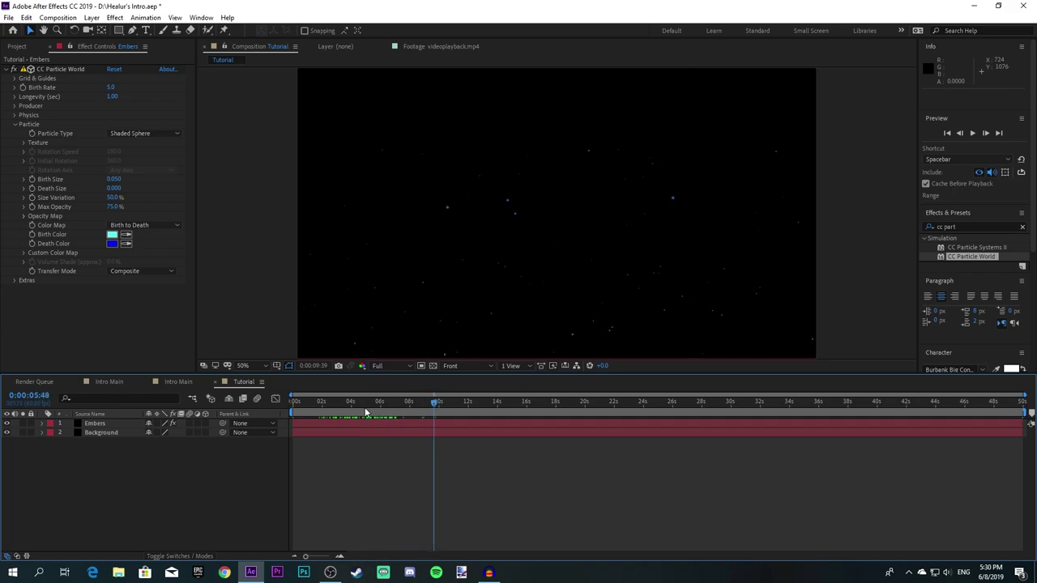
# Step: Time-stretch the Embers layer with a stretch factor of 200 and preview the slowed particles at about 5 seconds
pyautogui.rightClick(345, 425)
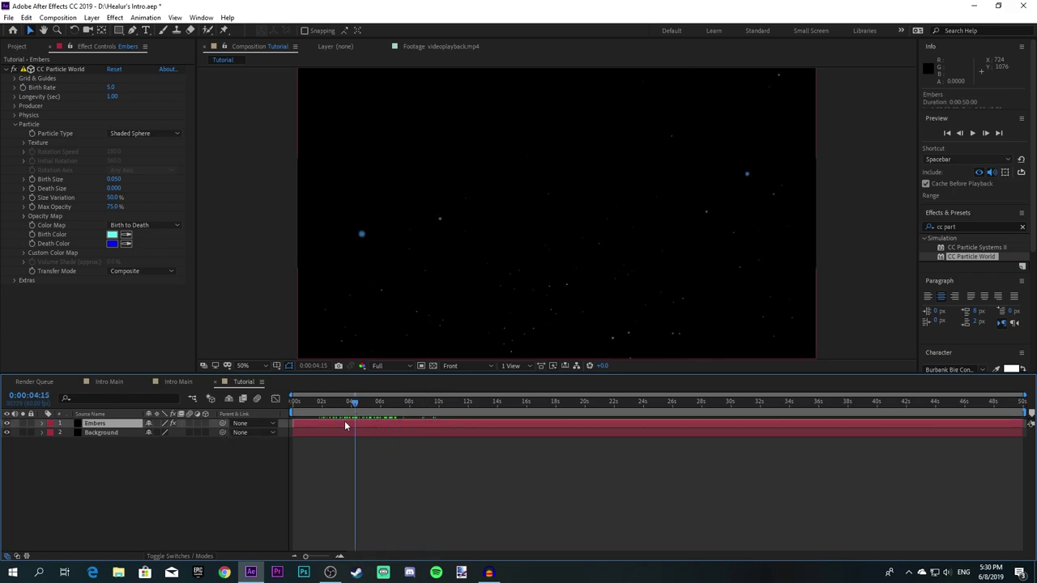
pyautogui.click(335, 437)
pyautogui.click(328, 423)
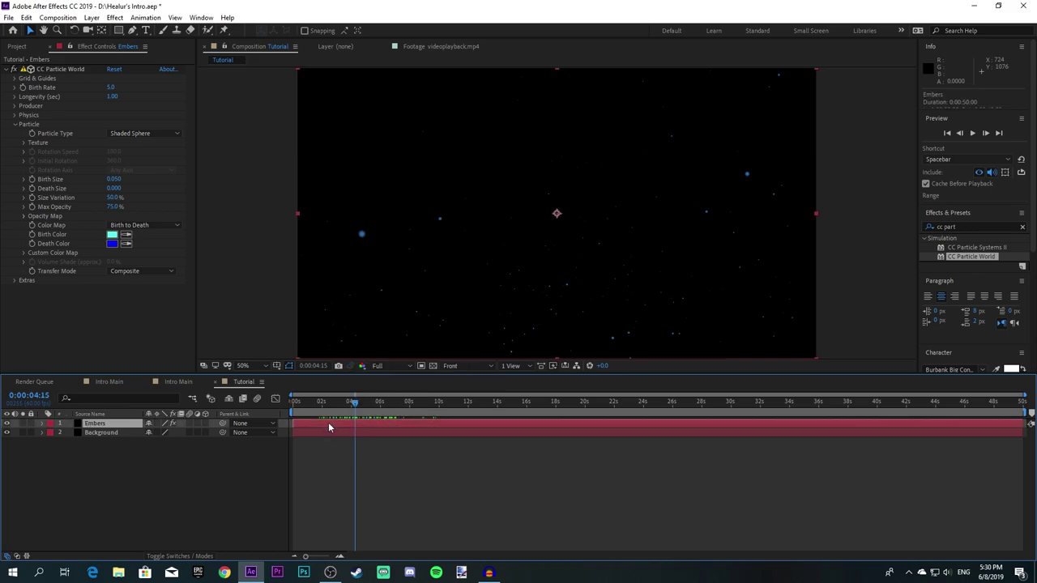
pyautogui.rightClick(328, 422)
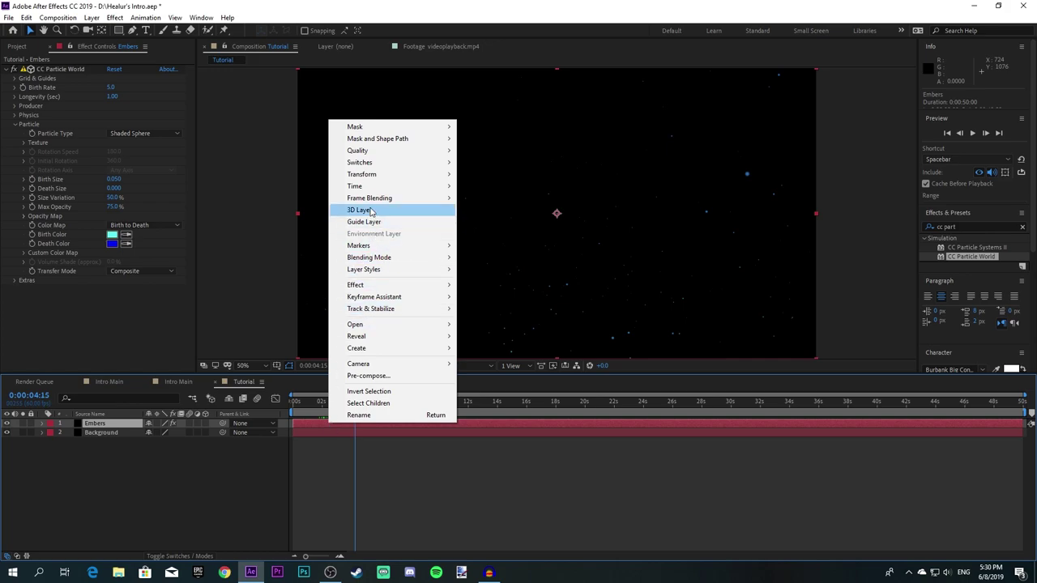
pyautogui.moveTo(367, 189)
pyautogui.click(507, 210)
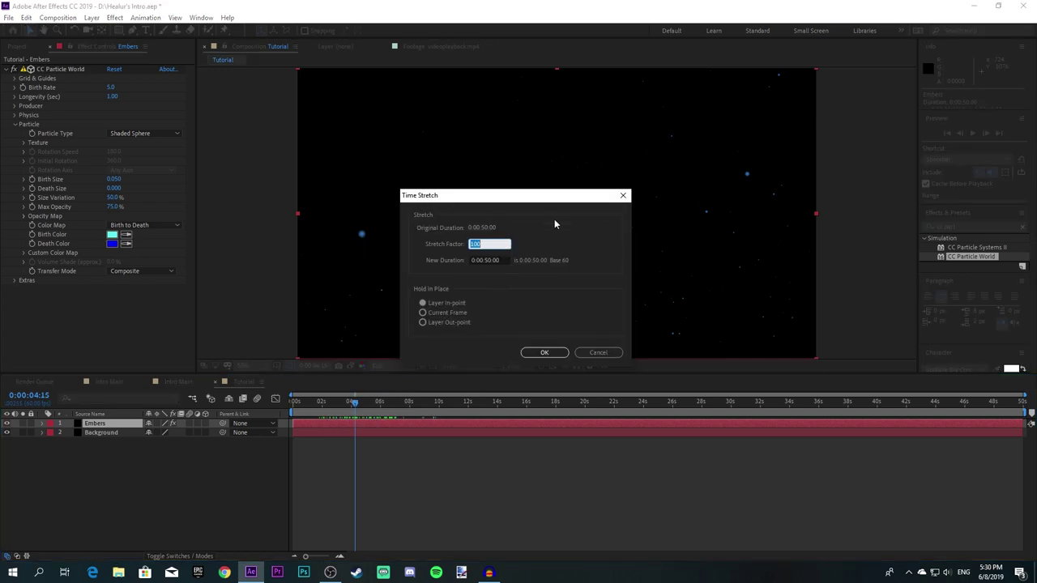
pyautogui.write('200')
pyautogui.press('Return')
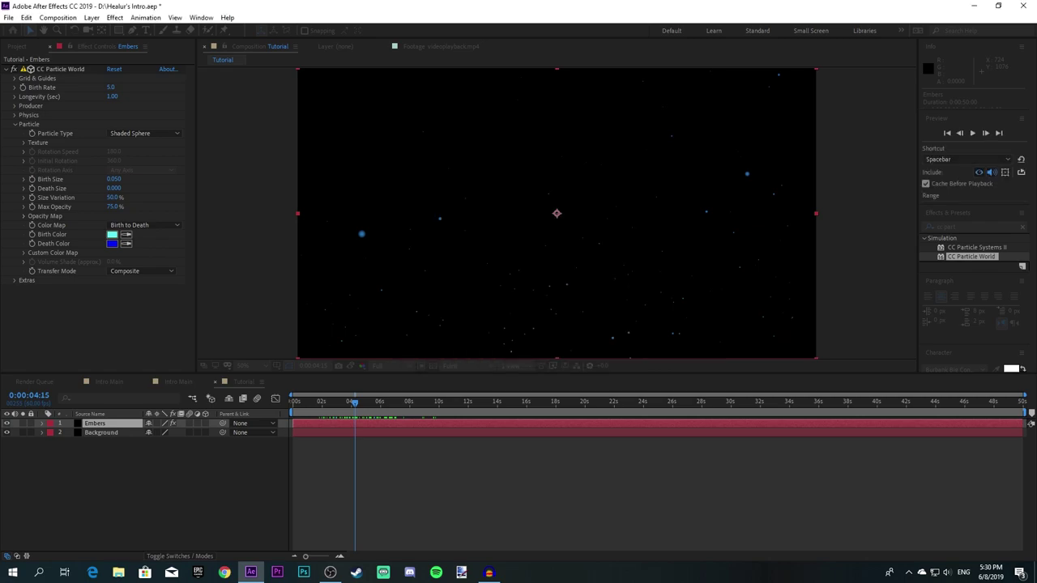
pyautogui.moveTo(354, 401); pyautogui.dragTo(371, 404)
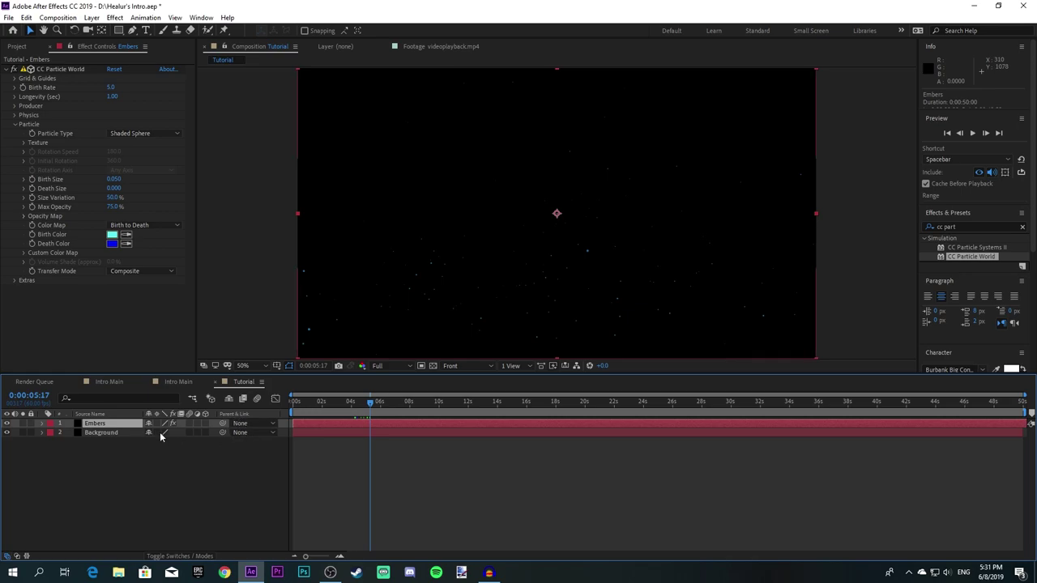
# Step: Enable motion blur for the Embers layer and the composition, and preview it between about 4 and 5 seconds
pyautogui.click(256, 398)
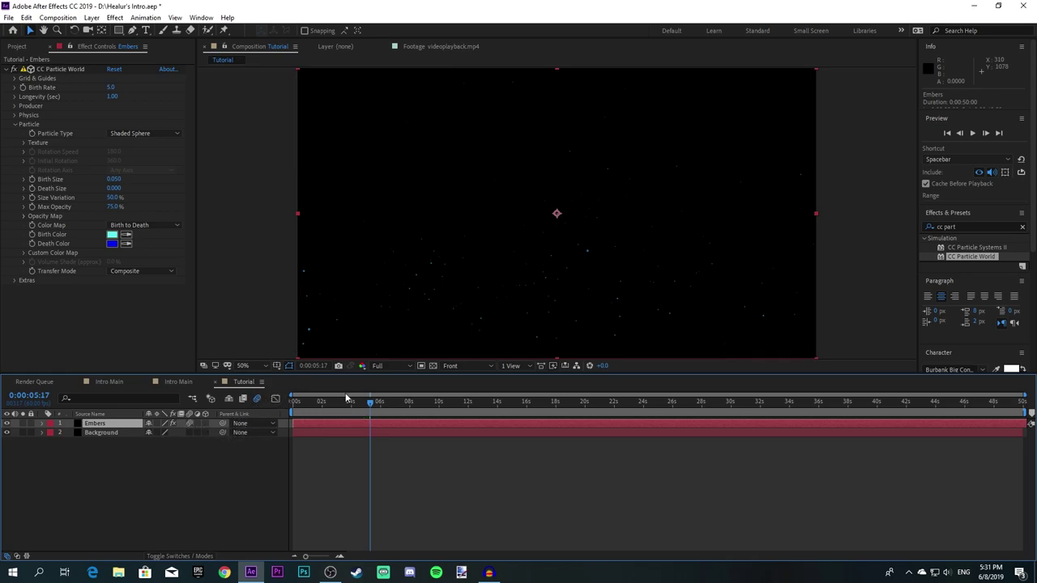
pyautogui.click(167, 479)
pyautogui.moveTo(349, 413); pyautogui.dragTo(361, 413)
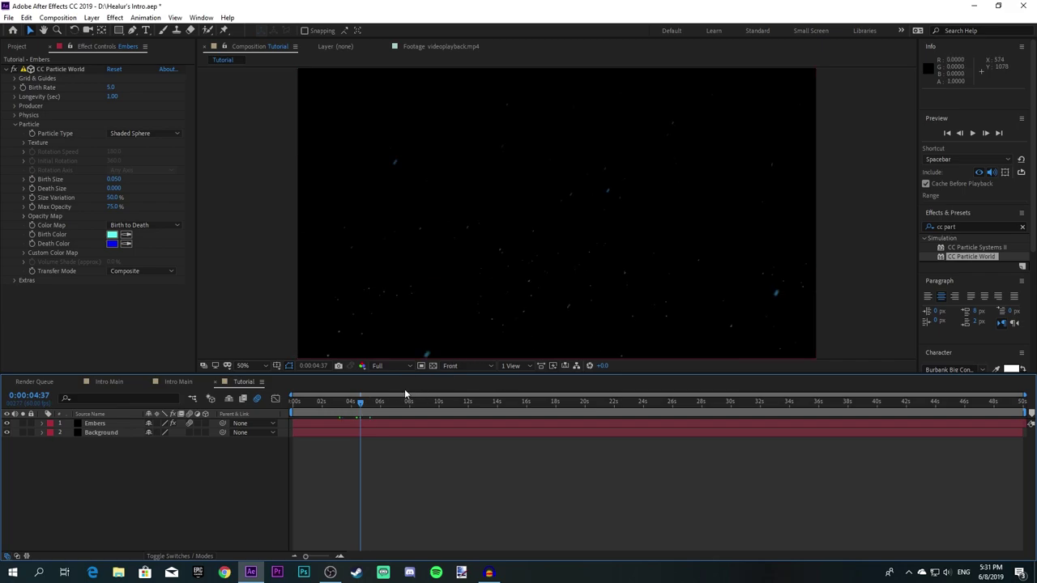
pyautogui.moveTo(360, 409); pyautogui.dragTo(369, 410)
# Step: Search the effects for "glow" and apply the Stylize Glow effect to the Embers layer
pyautogui.hotkey('ctrl', '5')
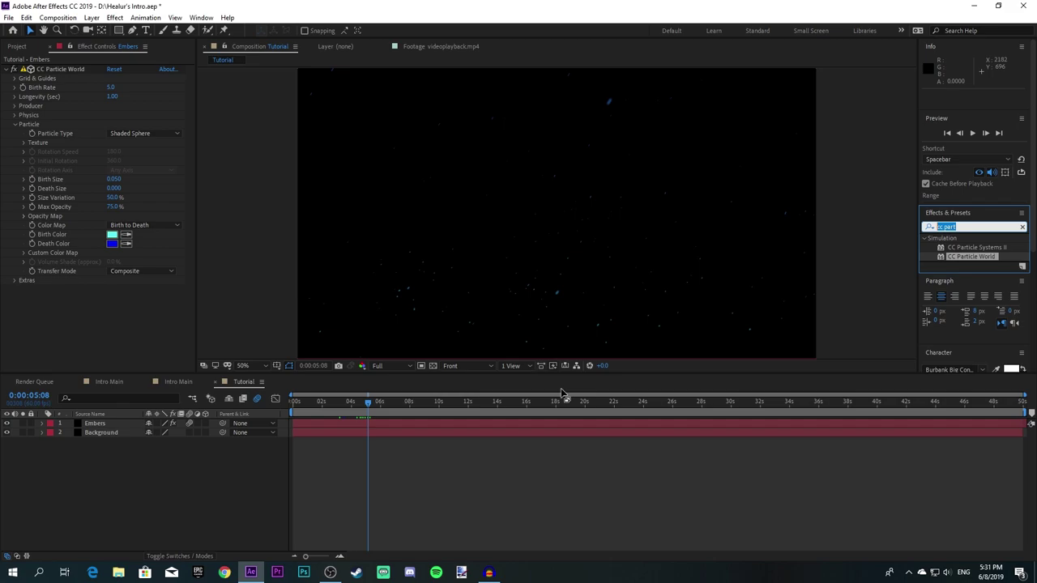
pyautogui.write('glow')
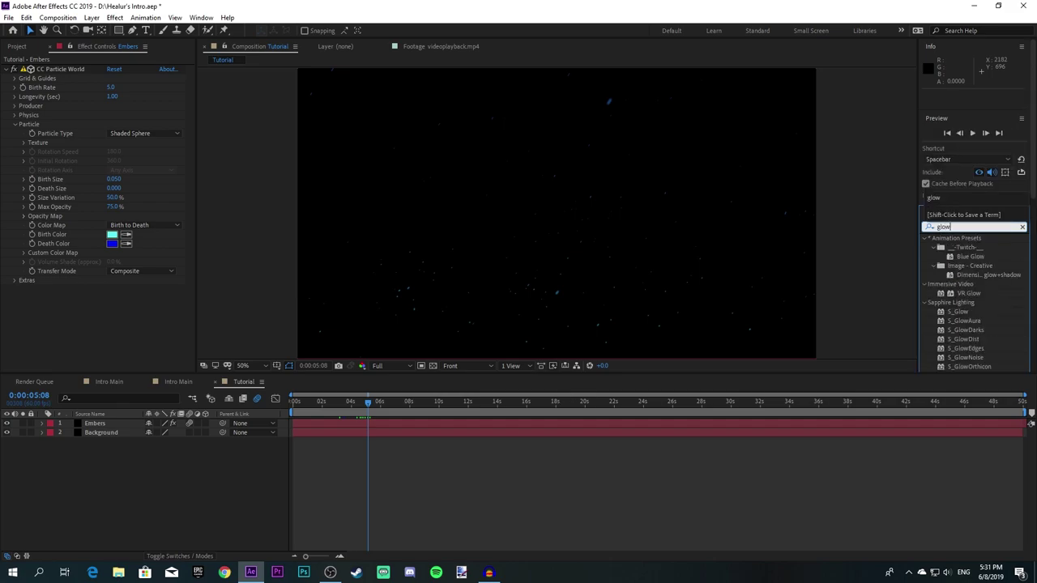
pyautogui.scroll(-3, 970, 278)
pyautogui.moveTo(965, 331); pyautogui.dragTo(97, 424)
# Step: Sample the particles' Birth Color into the Glow's Color A and their Death Color into Color B
pyautogui.click(126, 349)
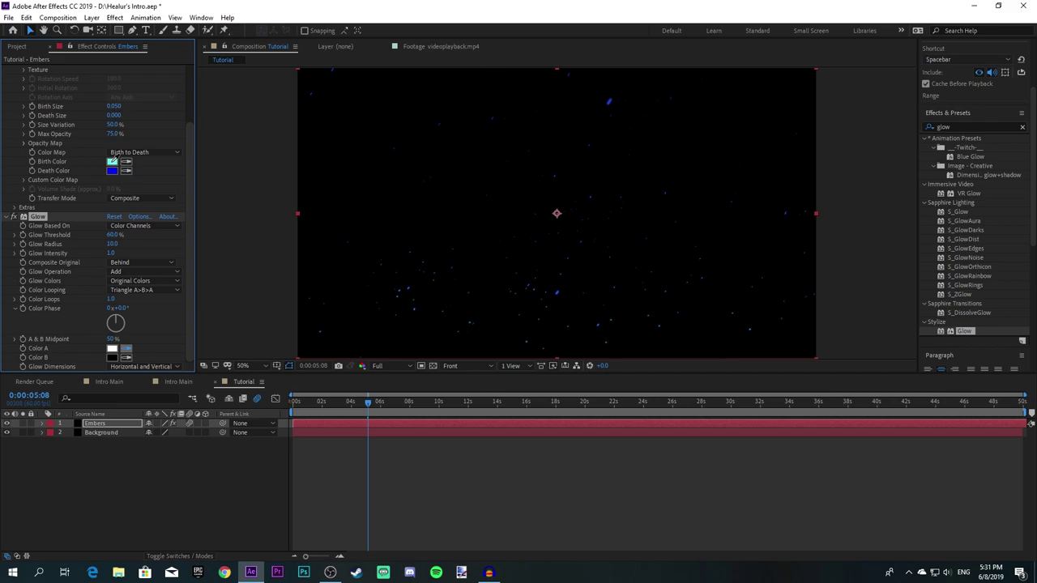
pyautogui.click(113, 161)
pyautogui.click(125, 358)
pyautogui.click(112, 170)
pyautogui.click(164, 328)
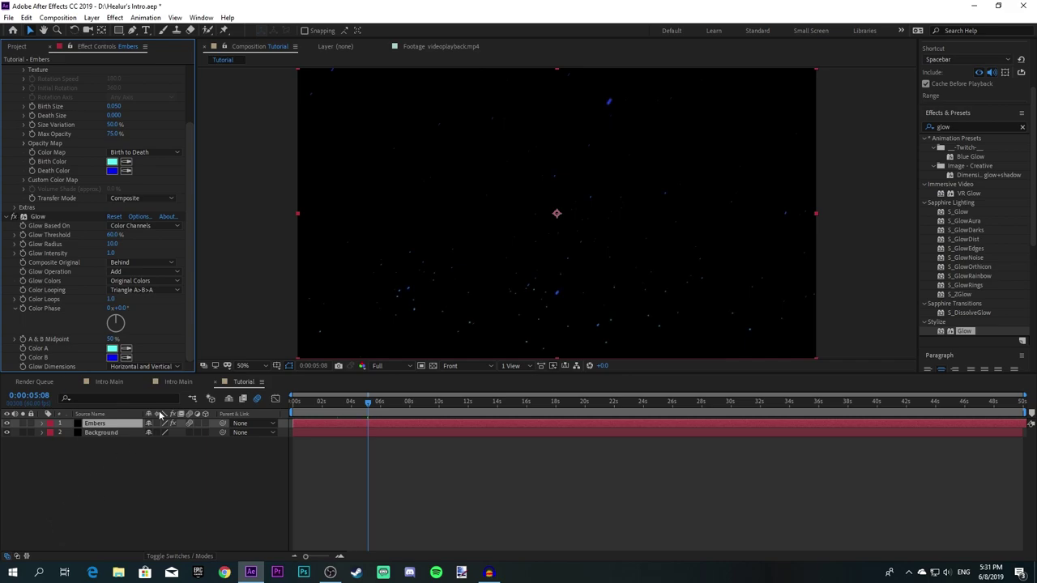
# Step: Add a linear Gradient Ramp to the Background layer with a black start, cyan end and 75% Blend With Original
pyautogui.click(98, 434)
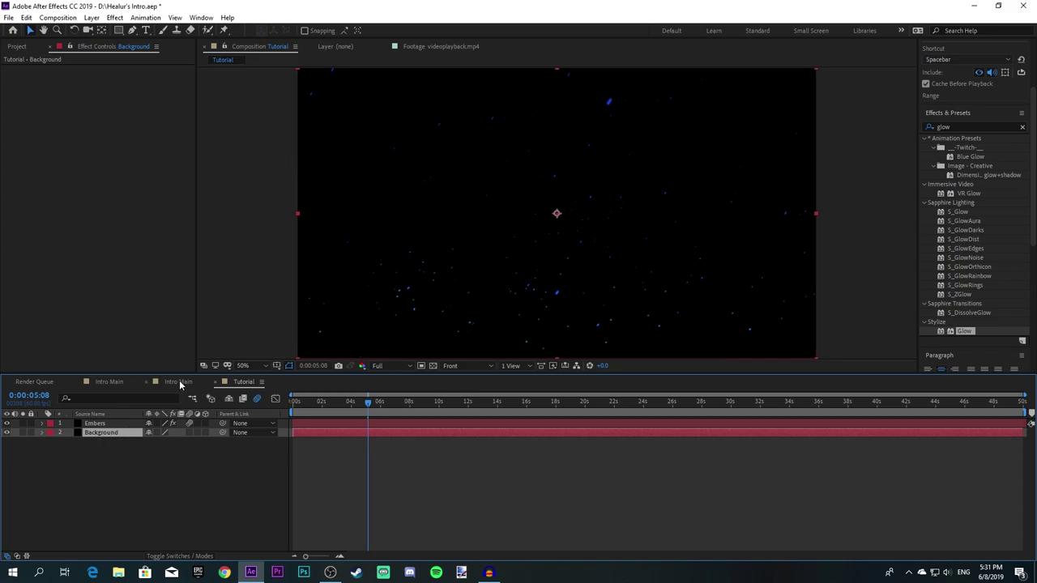
pyautogui.click(308, 452)
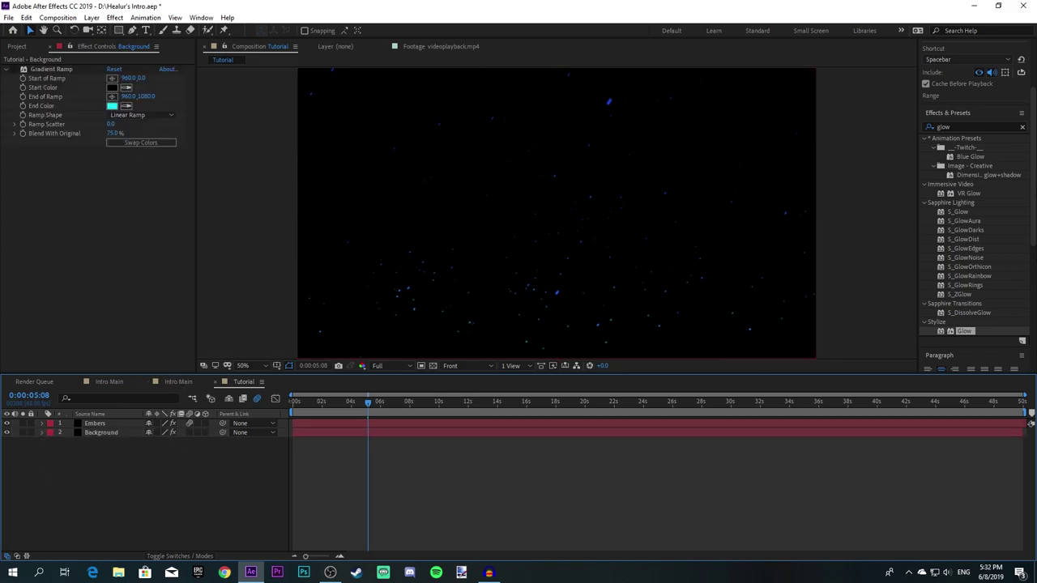
pyautogui.click(976, 126)
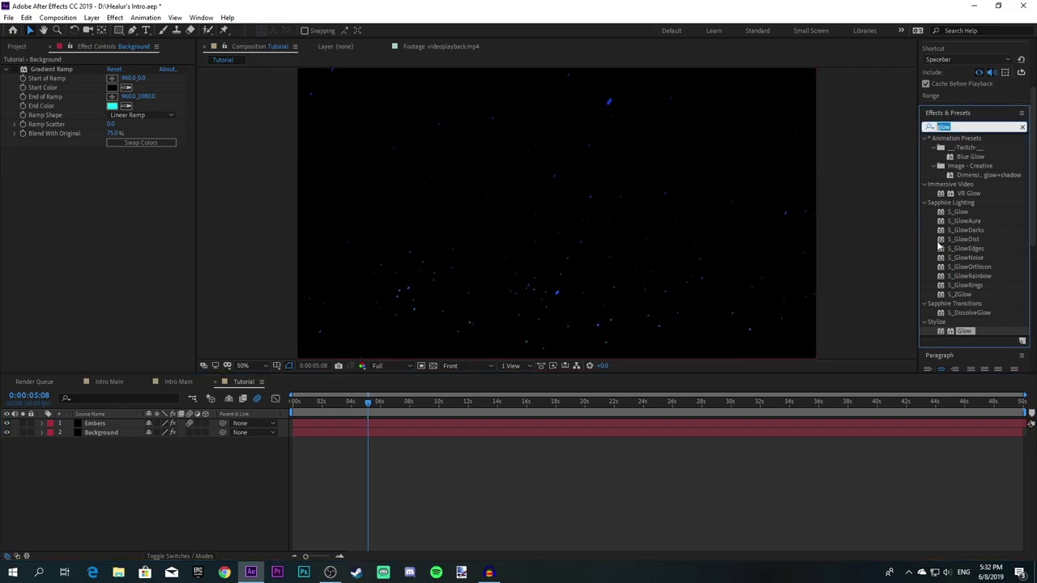
pyautogui.write('gradient ramp')
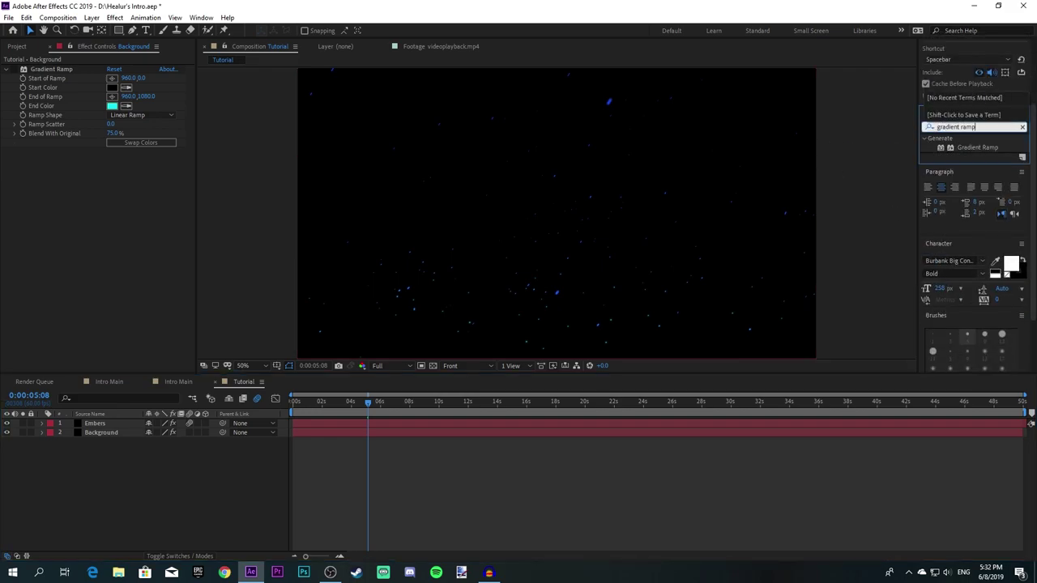
pyautogui.click(178, 432)
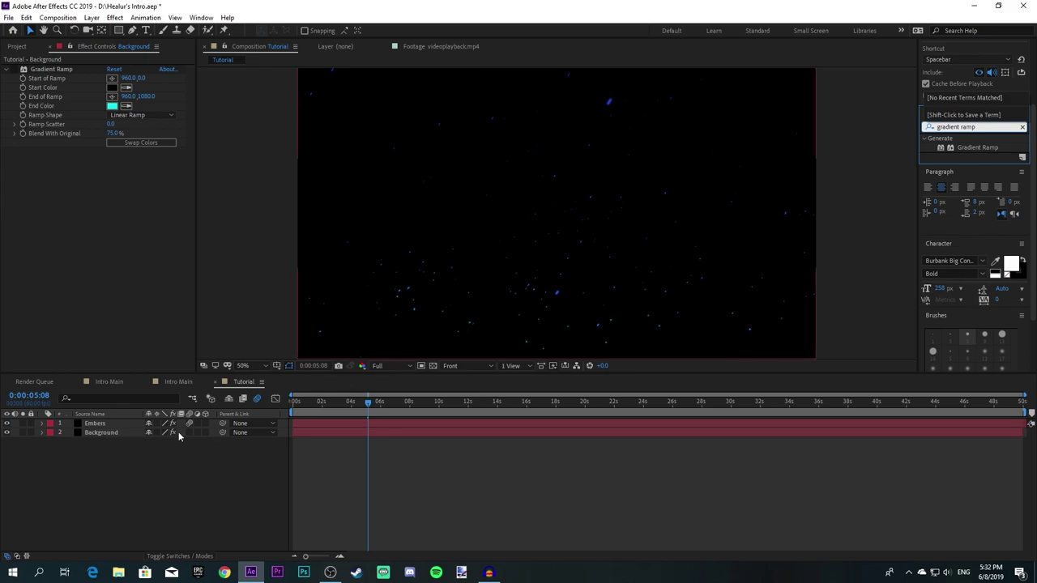
# Step: Try out other hues for the End Color of the Background's Gradient Ramp
pyautogui.click(94, 435)
pyautogui.click(112, 105)
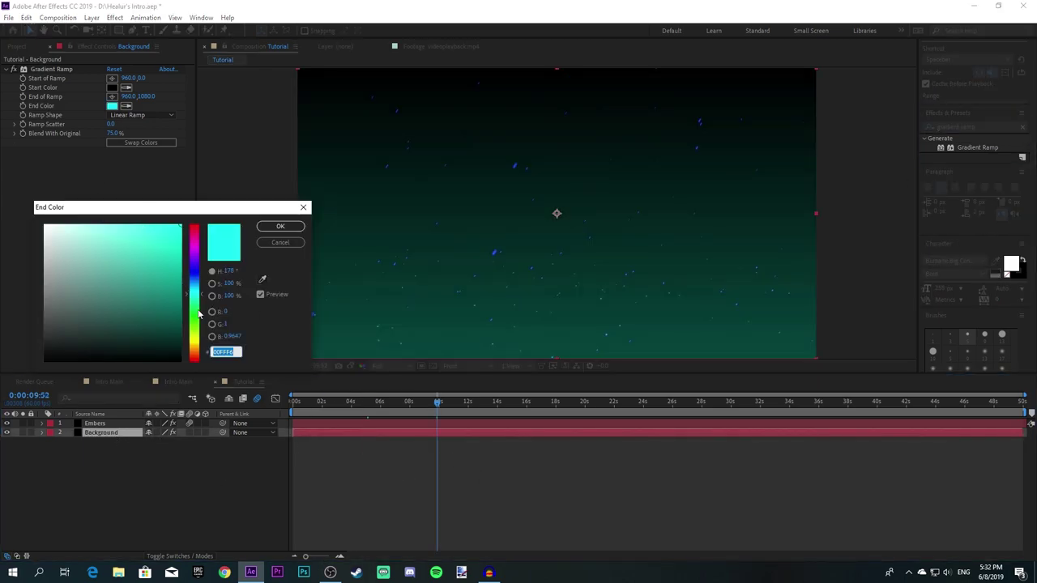
pyautogui.moveTo(199, 314); pyautogui.dragTo(241, 194)
pyautogui.click(199, 254)
pyautogui.click(279, 227)
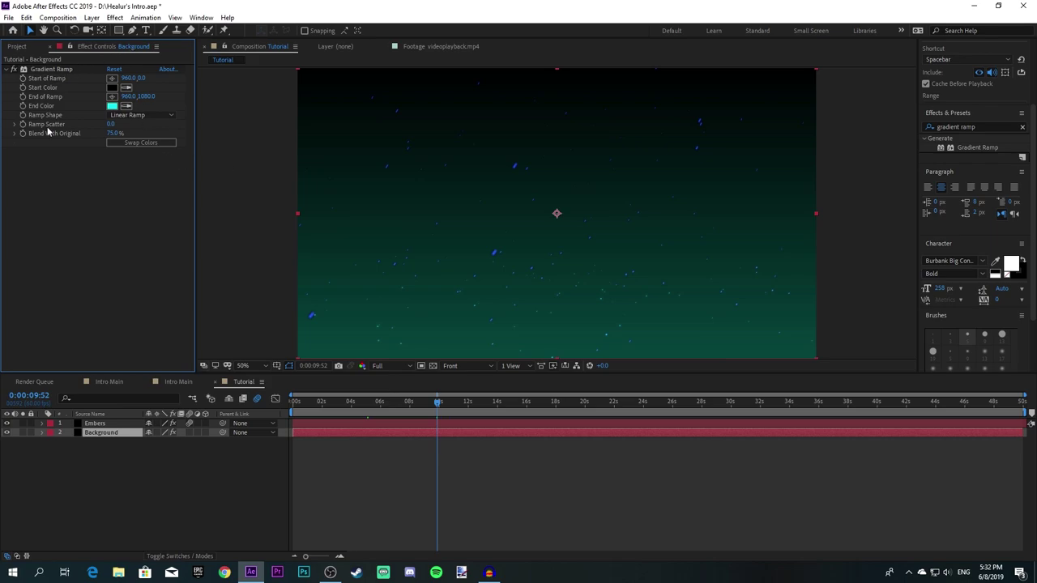
pyautogui.click(99, 468)
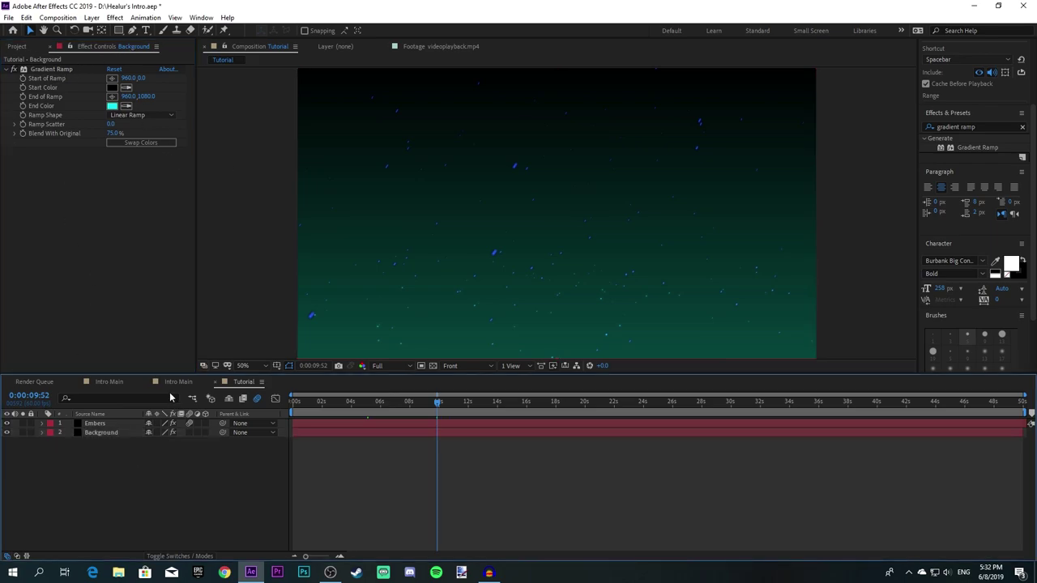
# Step: Create a new 1920 x 1080, 60 fps composition named Text with a duration of 10 seconds
pyautogui.rightClick(60, 319)
pyautogui.click(88, 324)
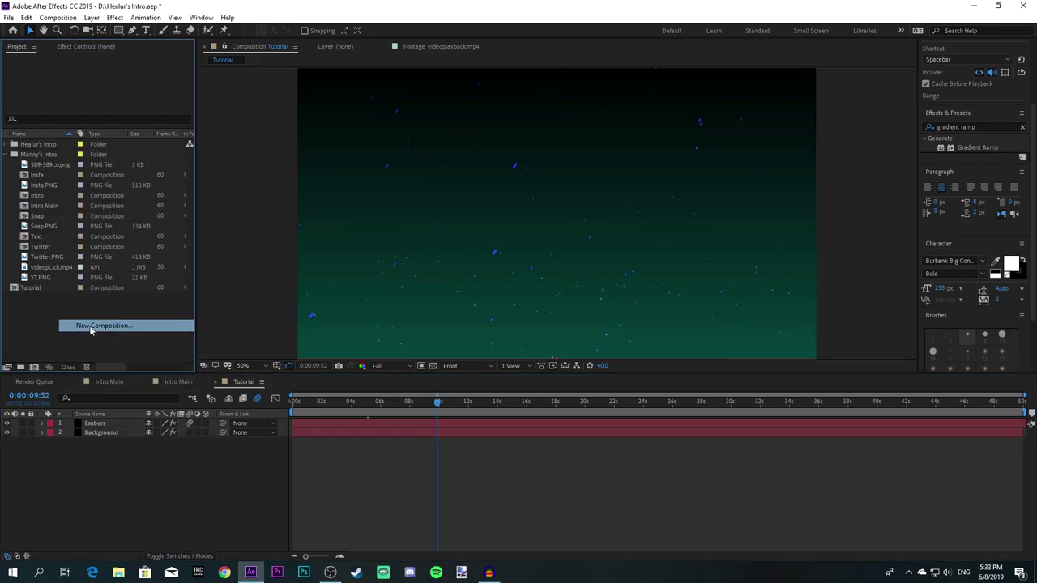
pyautogui.write('Text')
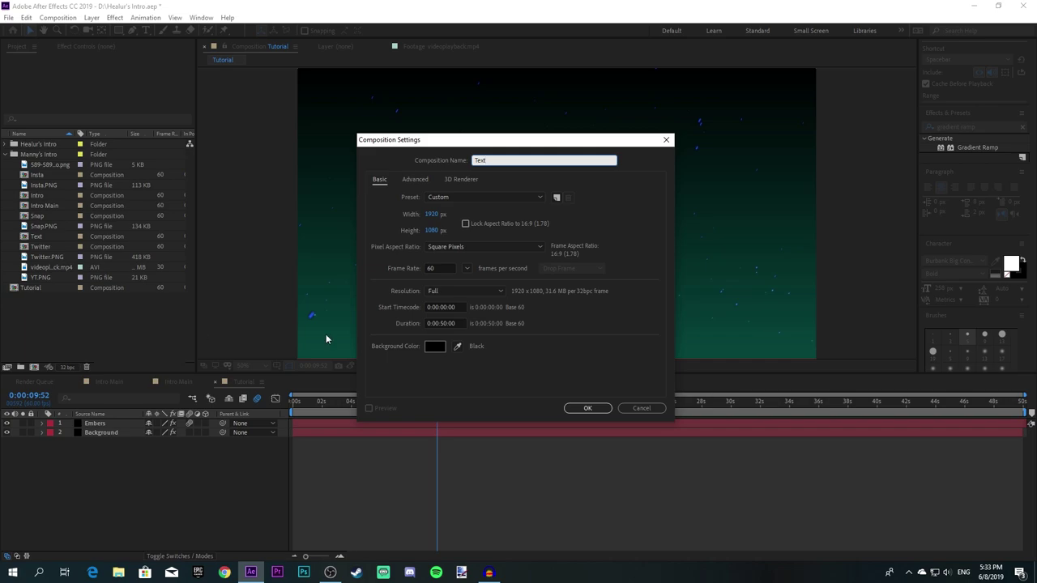
pyautogui.click(444, 323)
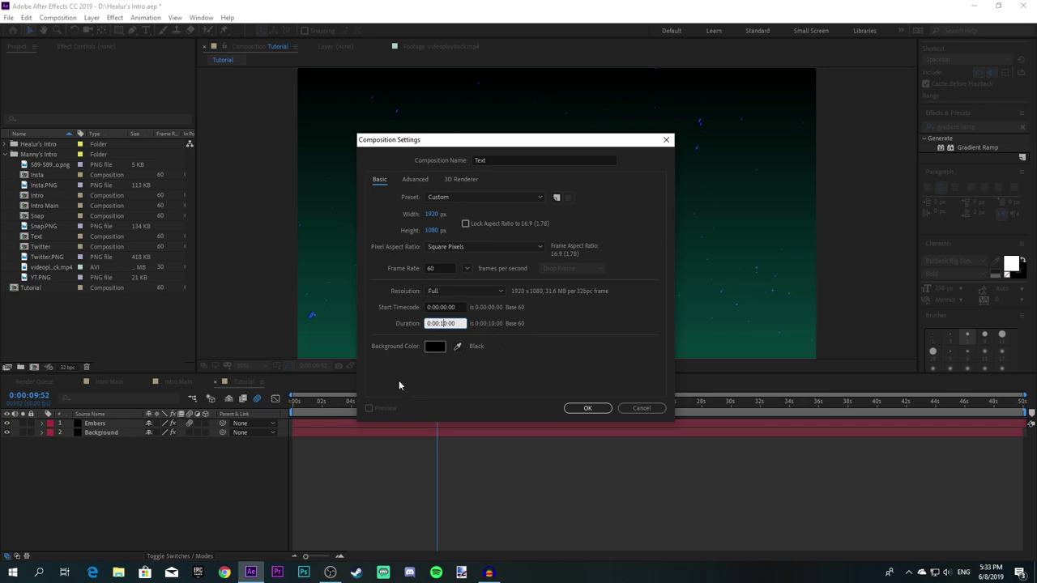
pyautogui.click(495, 376)
pyautogui.click(586, 409)
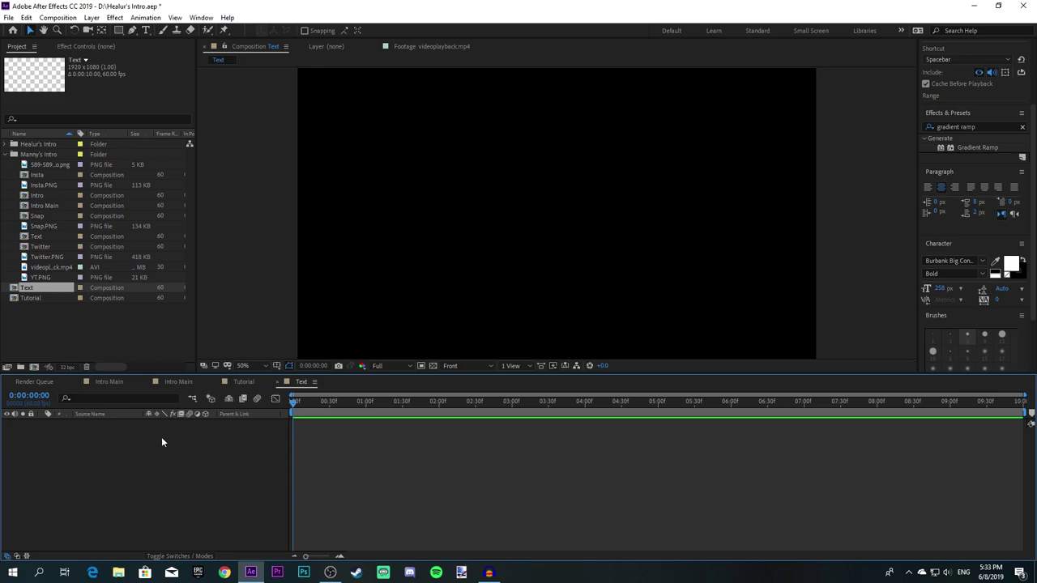
# Step: Add a black 1920 x 1080 solid named Saber to the Text composition
pyautogui.rightClick(160, 438)
pyautogui.moveTo(202, 320)
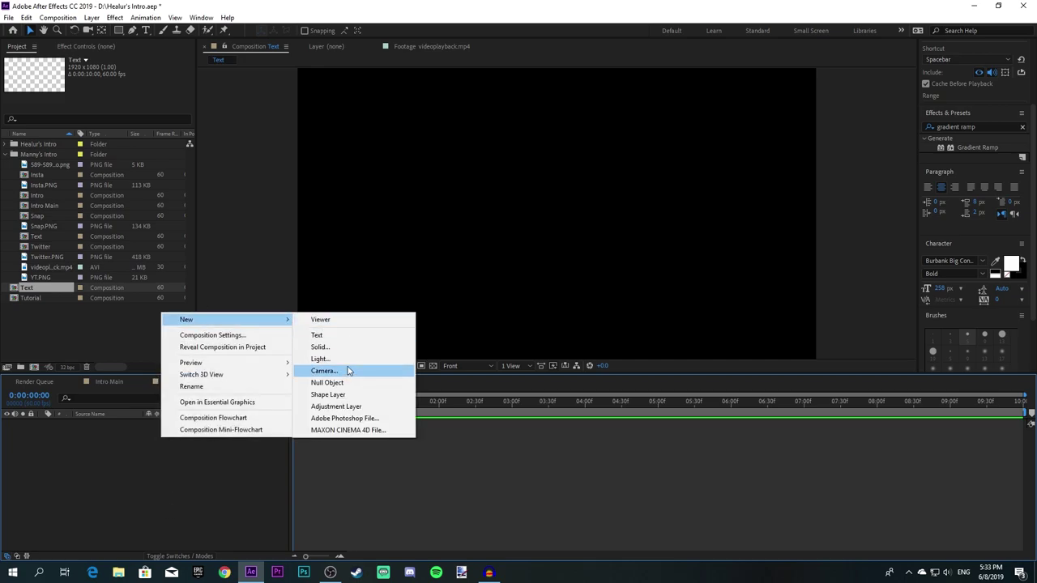
pyautogui.click(341, 349)
pyautogui.write('S')
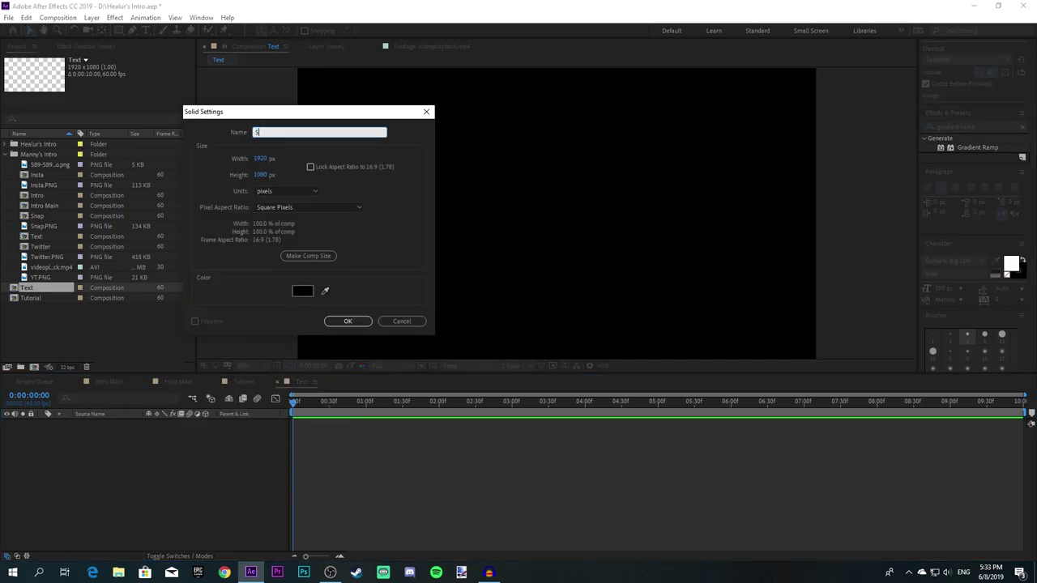
pyautogui.press('Return')
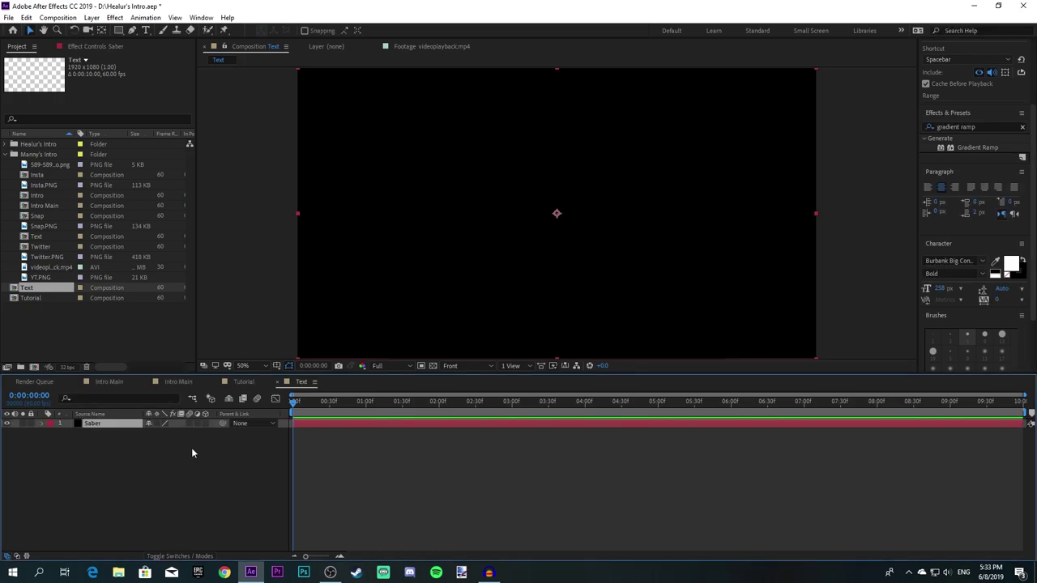
pyautogui.hotkey('ctrl', 'y')
pyautogui.click(399, 322)
# Step: Create a text layer reading "Tutsan" above the Saber solid
pyautogui.click(478, 212)
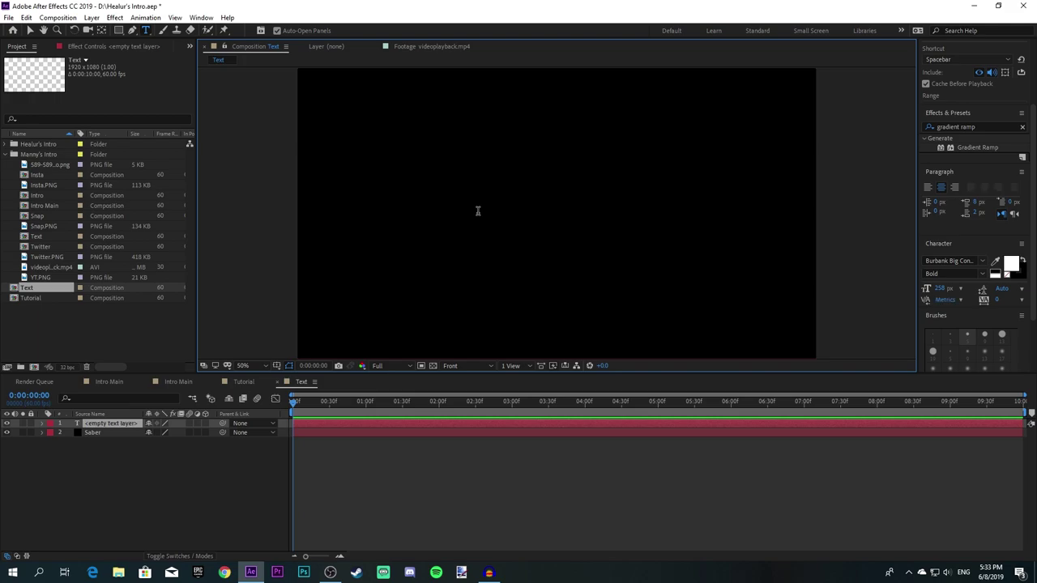
pyautogui.write('NAme')
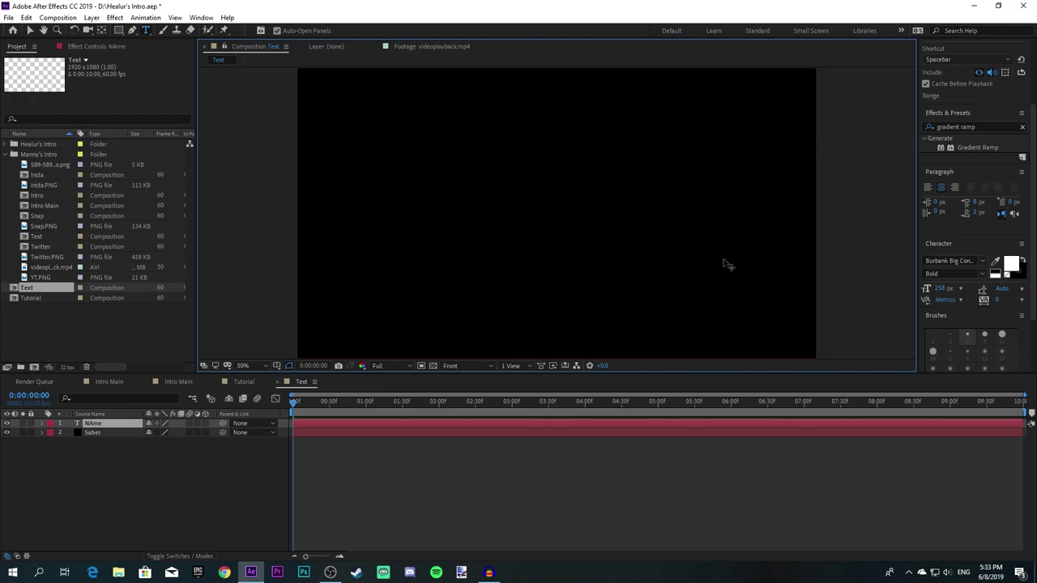
pyautogui.press('BackSpace')
pyautogui.press('BackSpace')
pyautogui.press('BackSpace')
pyautogui.press('BackSpace')
pyautogui.write('T')
# Step: Center the Tutsan text vertically and horizontally in the composition
pyautogui.scroll(-3, 988, 300)
pyautogui.click(1003, 335)
pyautogui.click(947, 337)
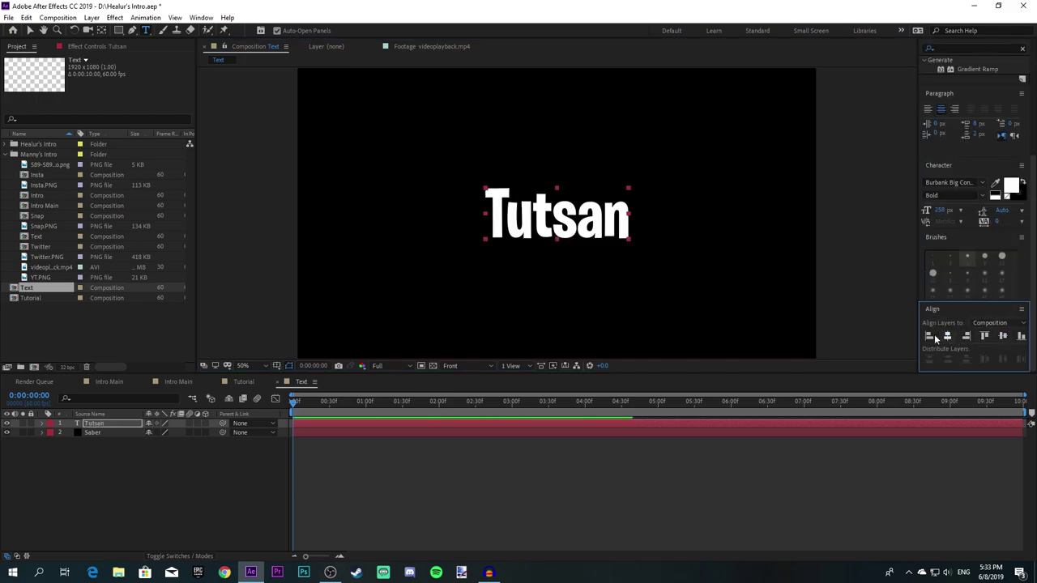
# Step: Set the font size of the Tutsan text to 291 px and center it horizontally again
pyautogui.doubleClick(565, 218)
pyautogui.moveTo(940, 212); pyautogui.dragTo(961, 212)
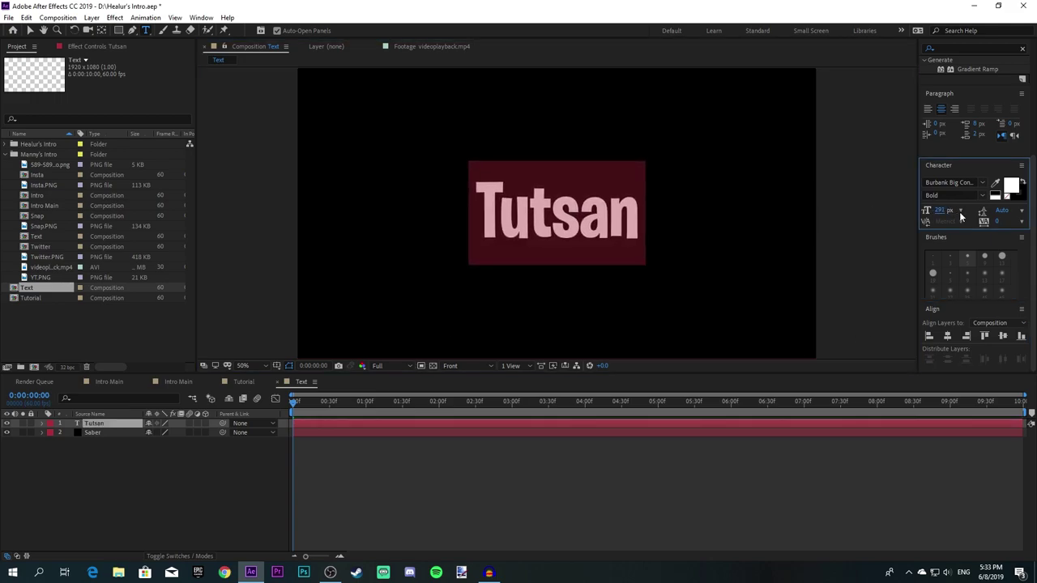
pyautogui.click(948, 337)
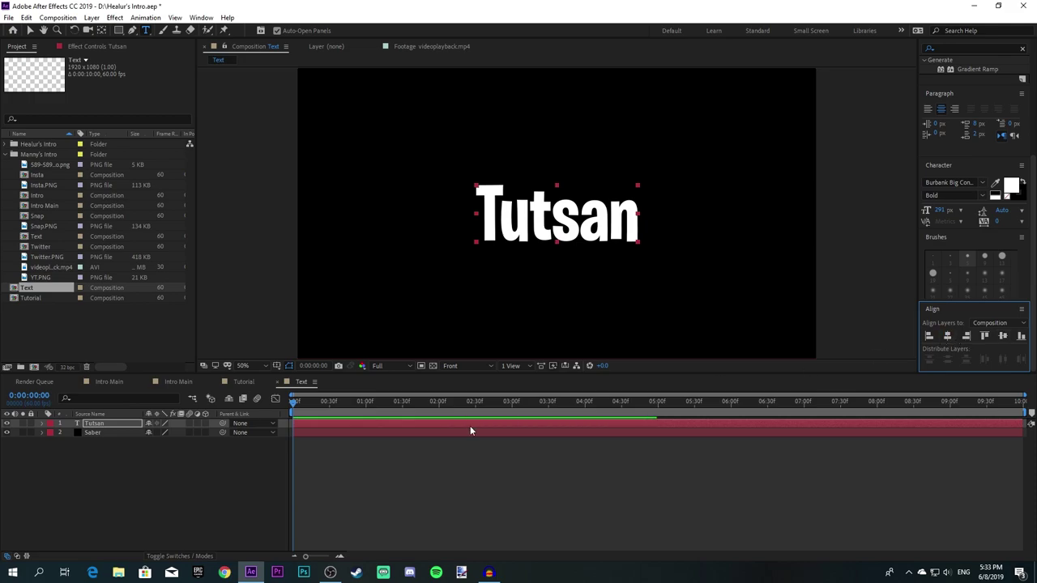
pyautogui.click(487, 458)
# Step: Look over the Align options and check whether Align is enabled in the list of workspace panels
pyautogui.scroll(2, 954, 310)
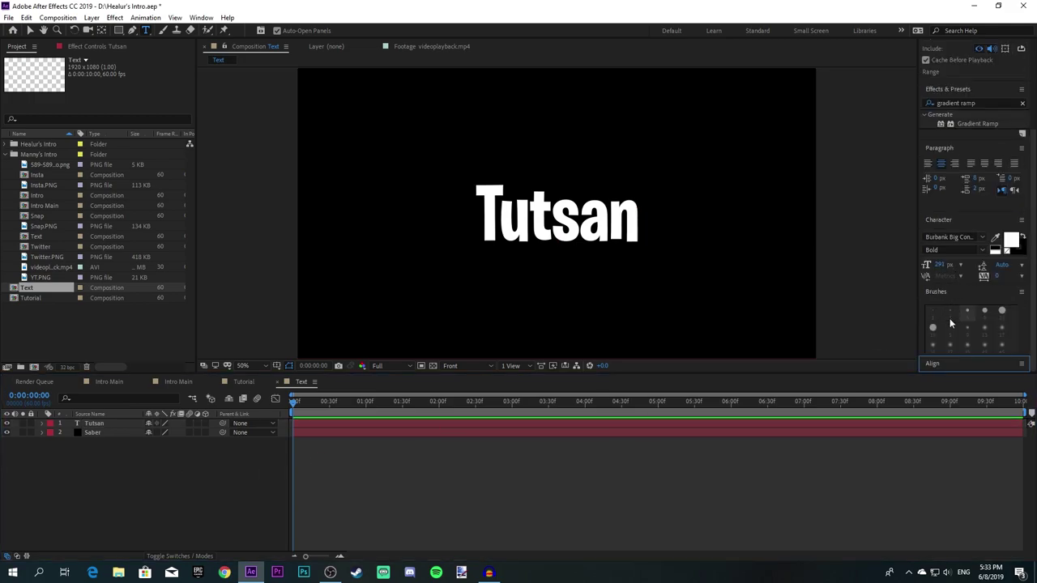
pyautogui.click(945, 365)
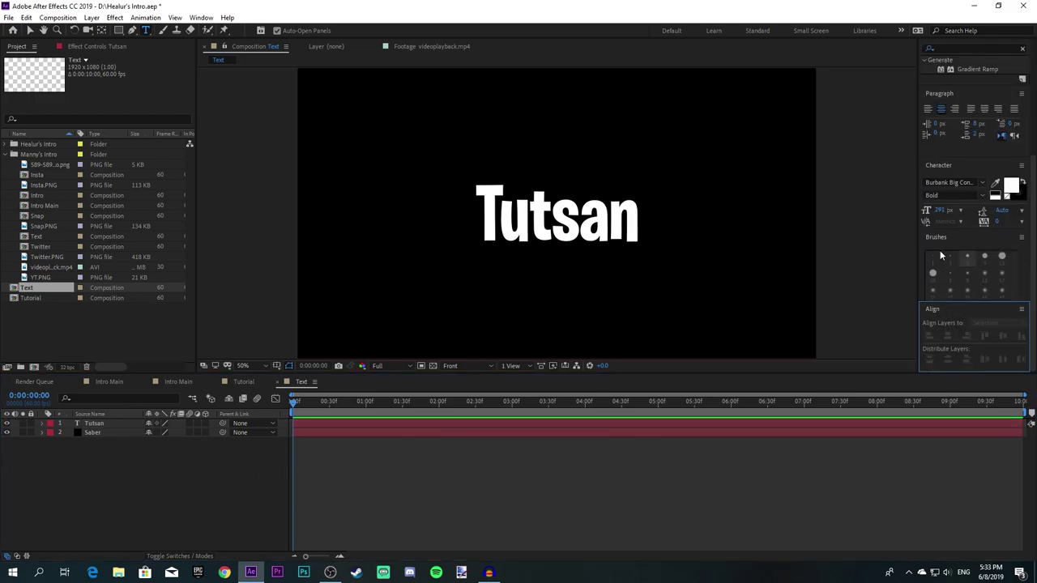
pyautogui.click(203, 17)
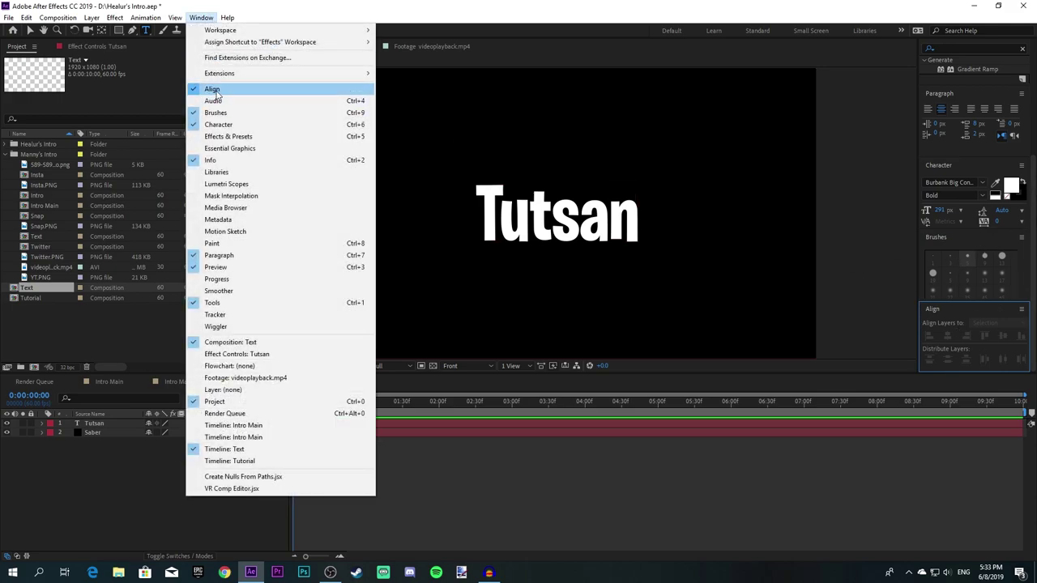
# Step: Move the Tutsan text layer below the Saber solid and hide the text layer
pyautogui.click(275, 91)
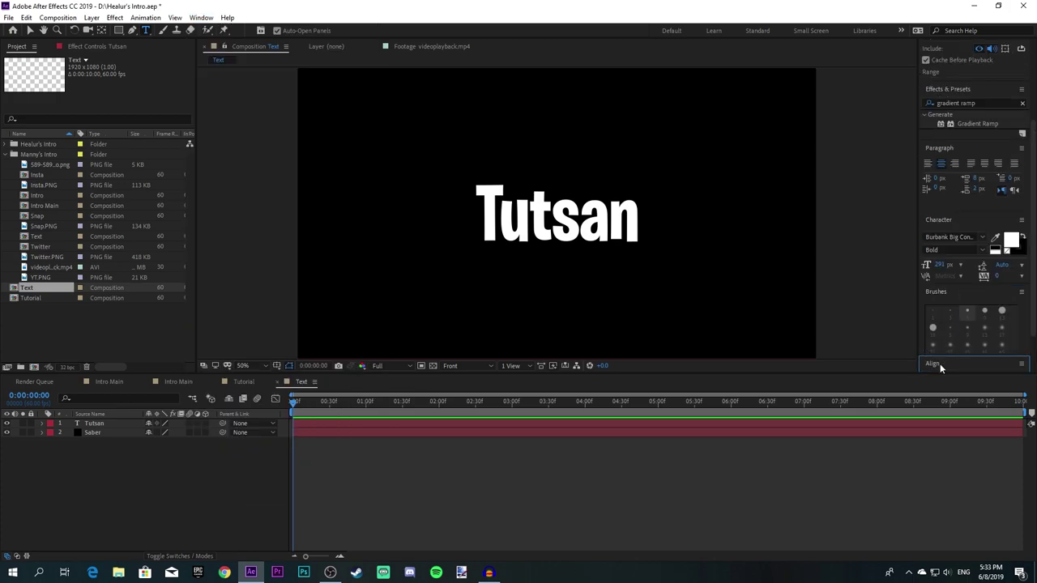
pyautogui.moveTo(108, 424); pyautogui.dragTo(97, 437)
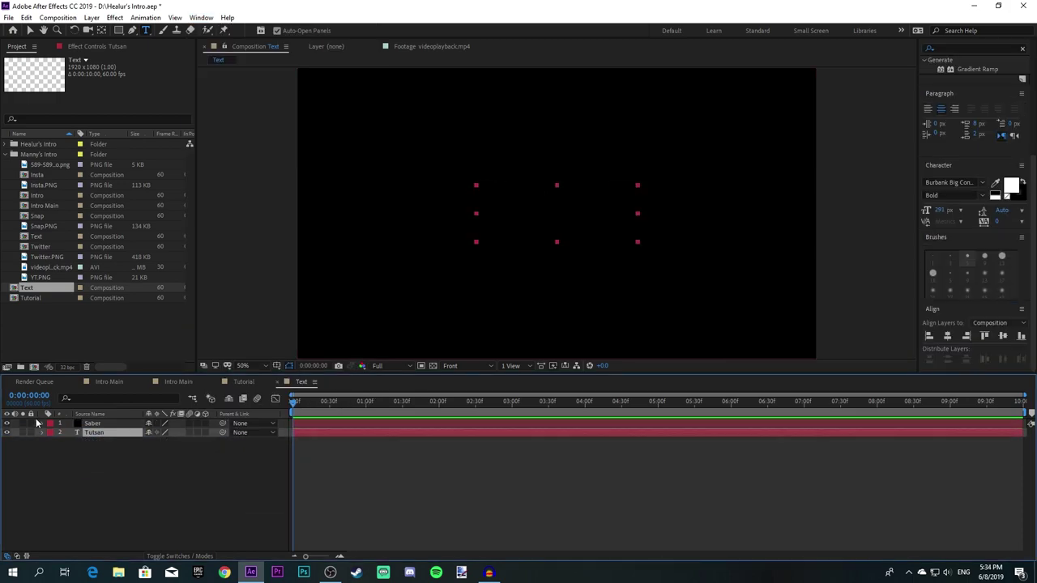
pyautogui.click(6, 432)
# Step: Apply the Video Copilot Saber effect to the Saber solid
pyautogui.rightClick(112, 425)
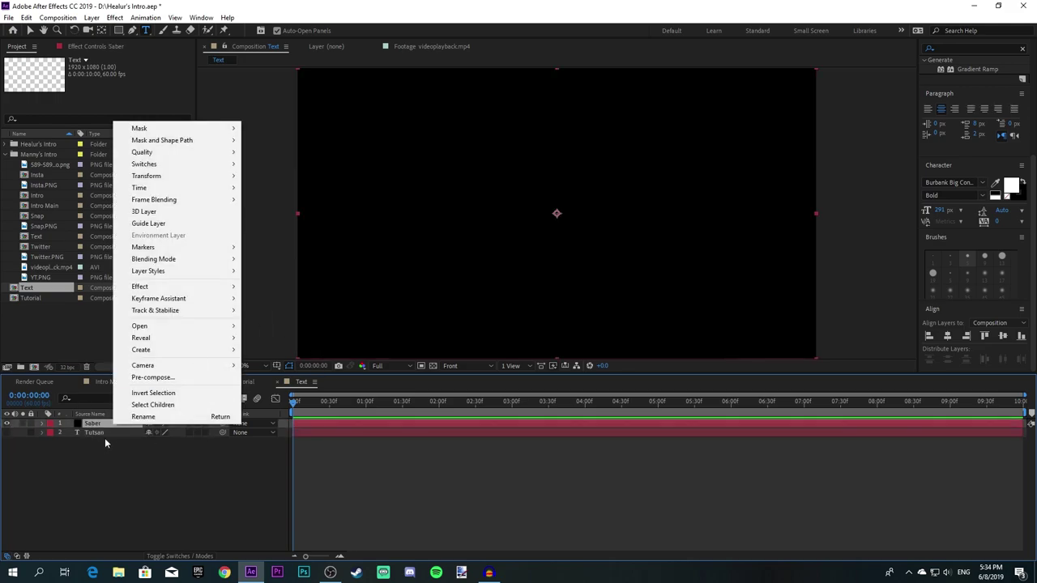
pyautogui.moveTo(159, 288)
pyautogui.moveTo(373, 576)
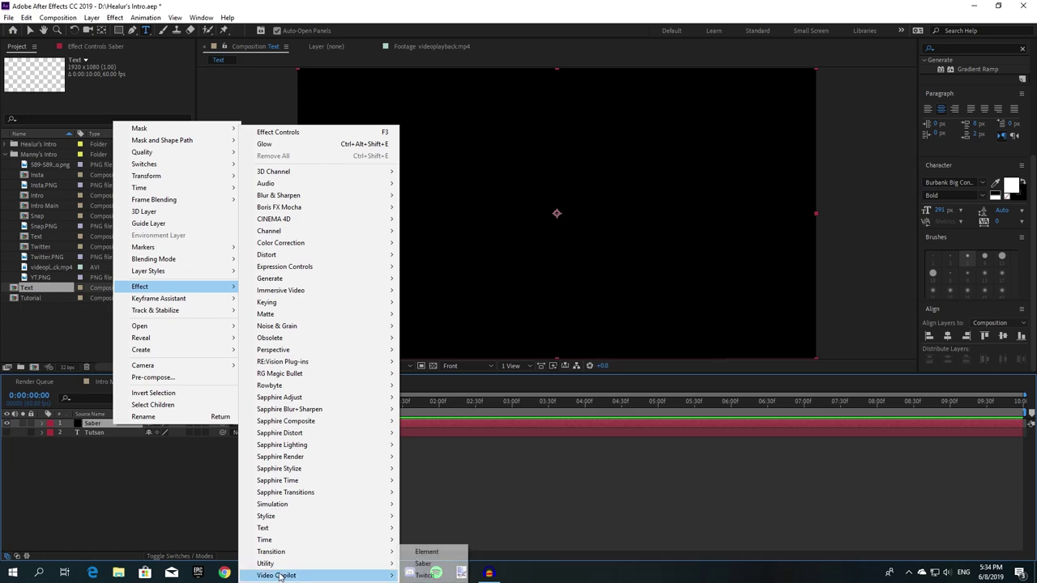
pyautogui.click(423, 564)
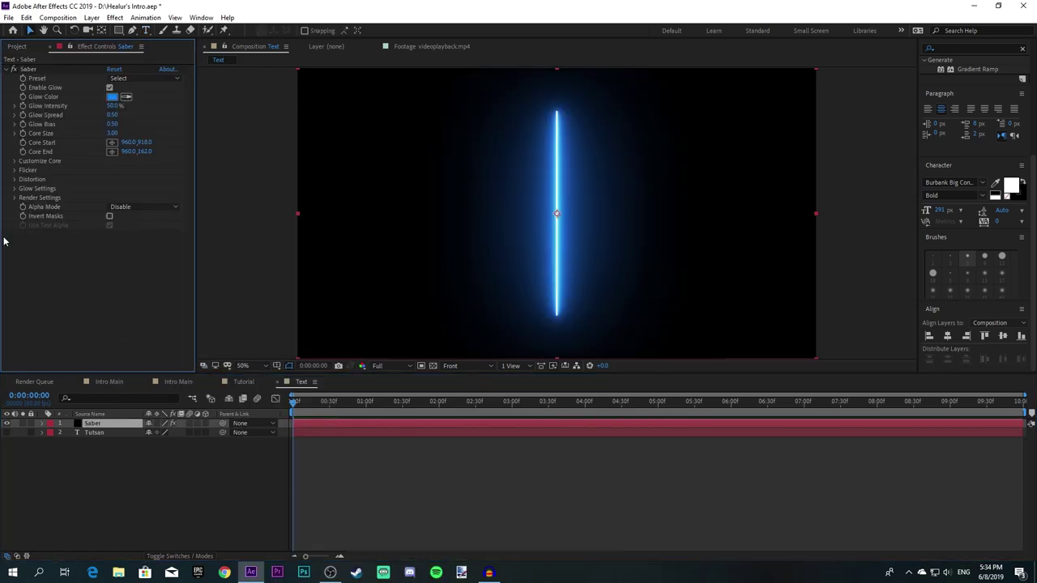
# Step: Set the Saber effect's core type to Text Layer and use the Tutsan layer as its text source
pyautogui.click(14, 161)
pyautogui.click(140, 171)
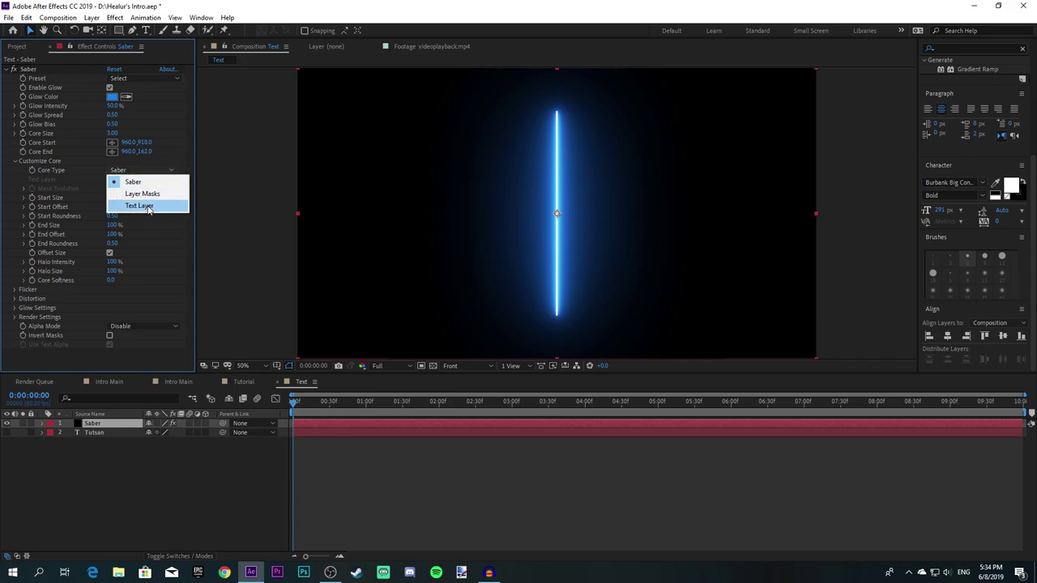
pyautogui.click(130, 204)
pyautogui.click(128, 182)
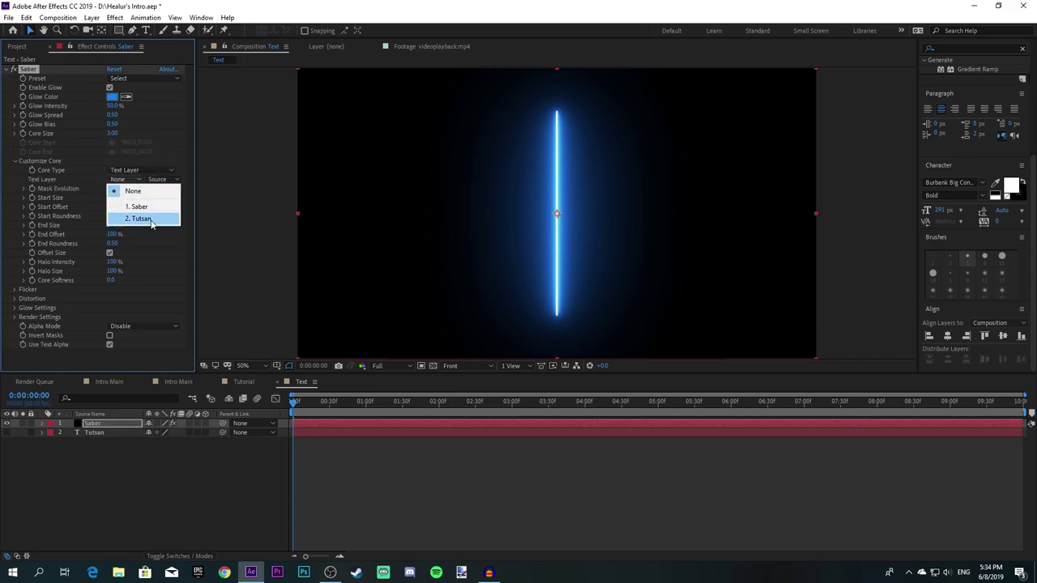
pyautogui.click(139, 219)
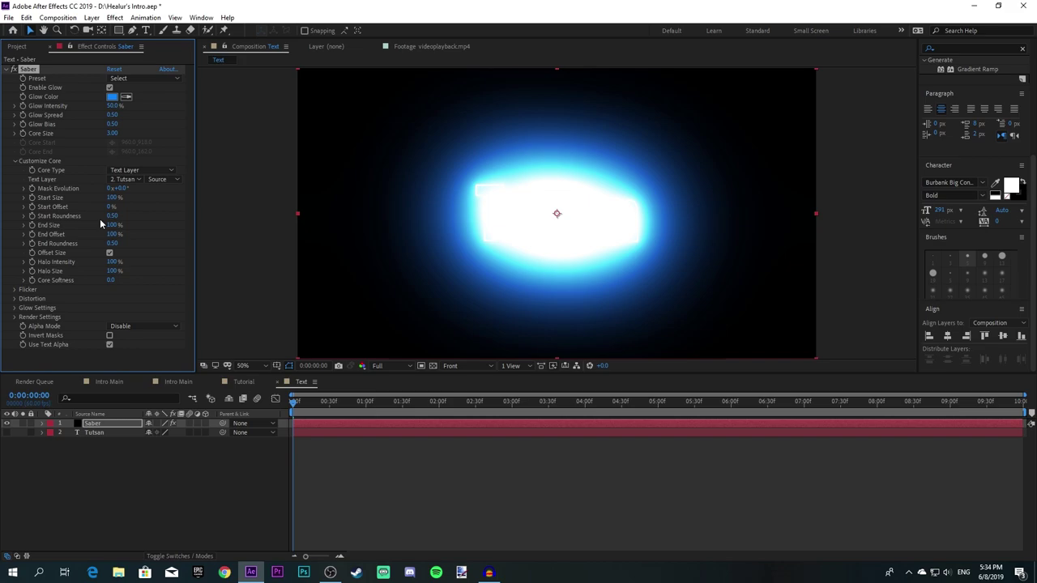
# Step: Try the Myst preset on the Saber effect with a glow intensity of 20%
pyautogui.click(123, 79)
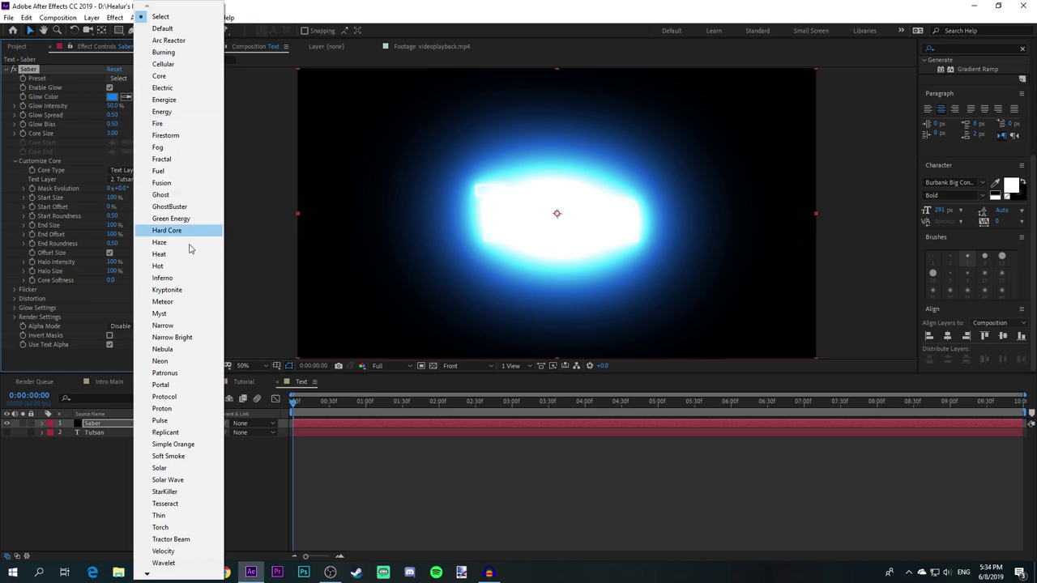
pyautogui.click(192, 314)
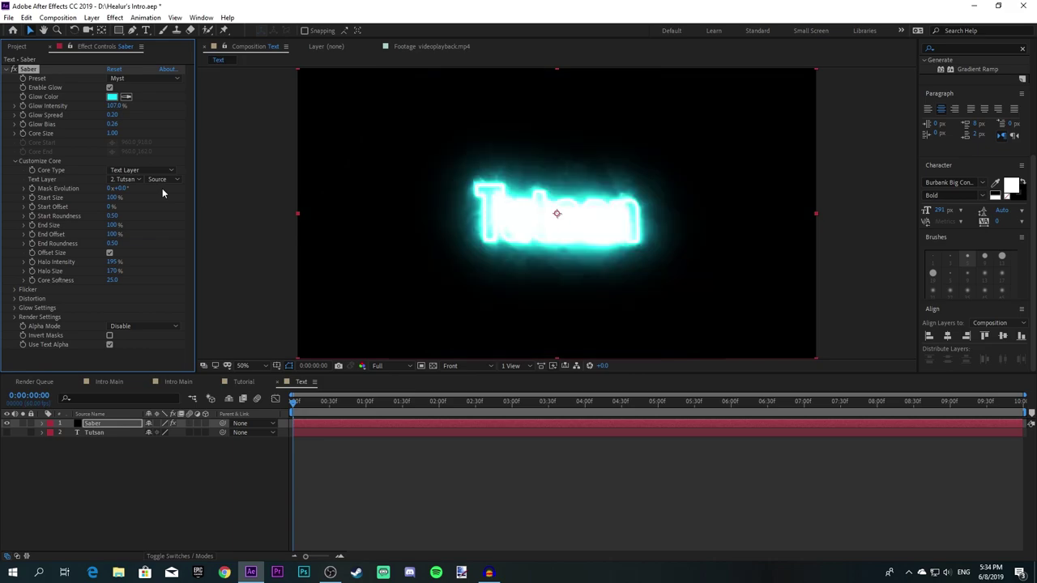
pyautogui.click(114, 106)
pyautogui.write('20')
pyautogui.press('Return')
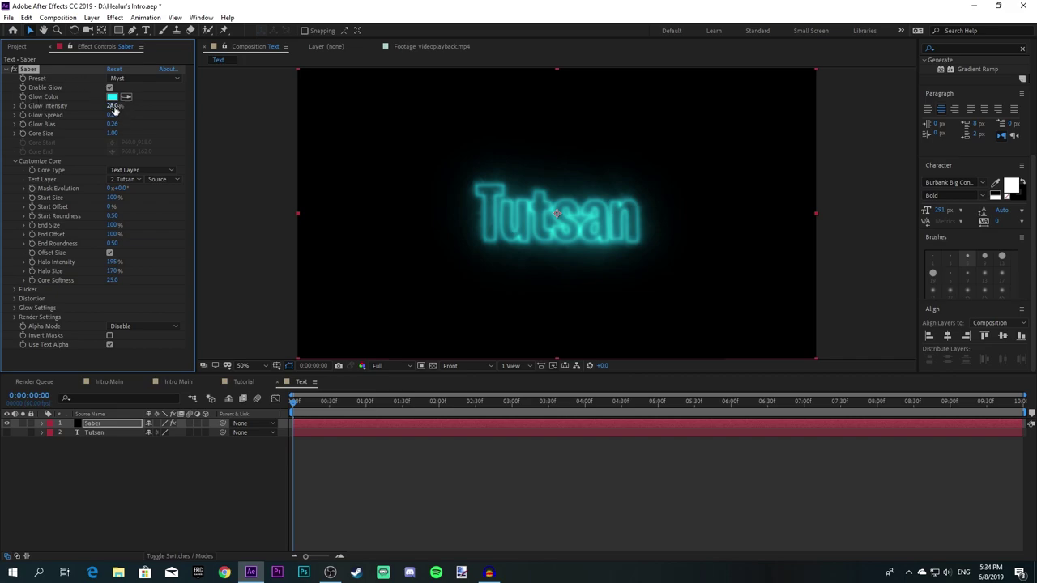
# Step: Try the Electric preset on the Saber effect with glow intensities of 30% and 50%
pyautogui.click(134, 78)
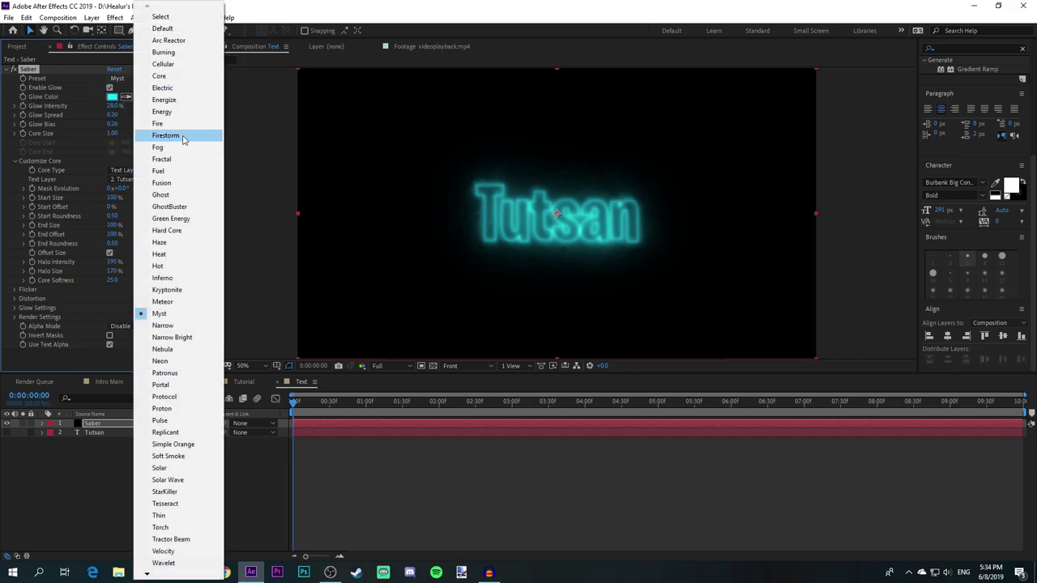
pyautogui.click(173, 93)
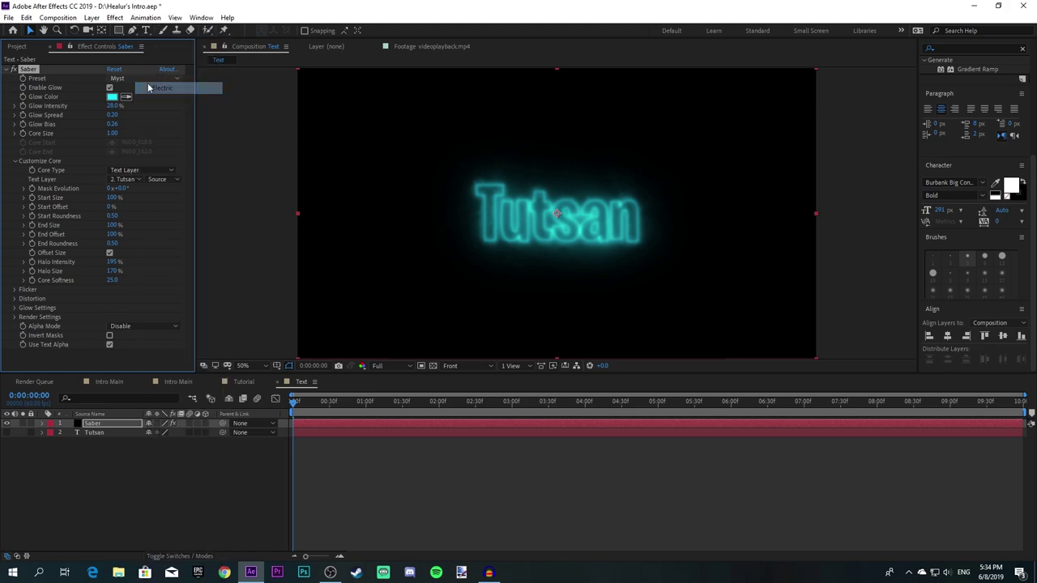
pyautogui.click(113, 106)
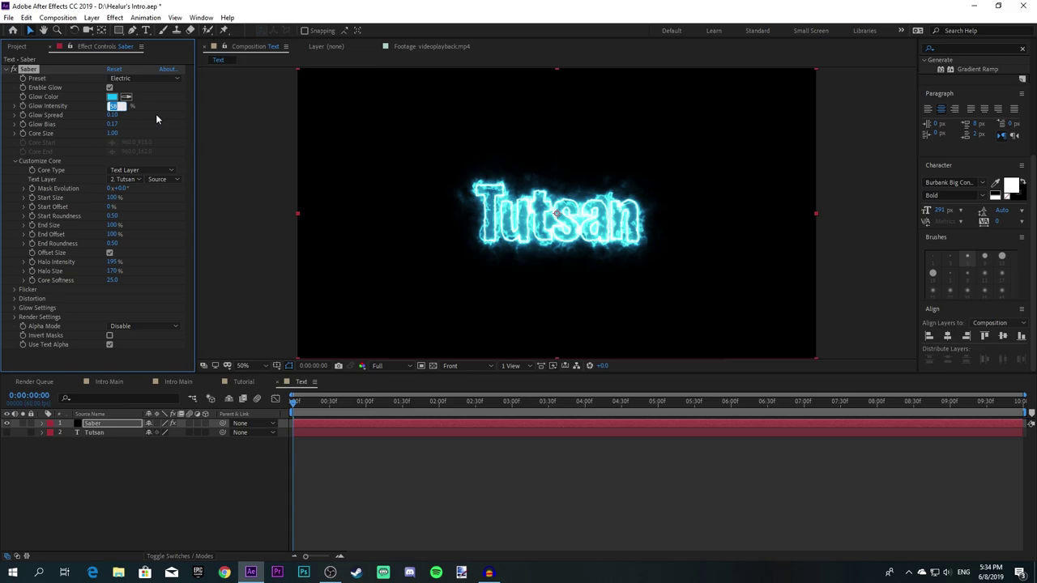
pyautogui.write('30')
pyautogui.press('Return')
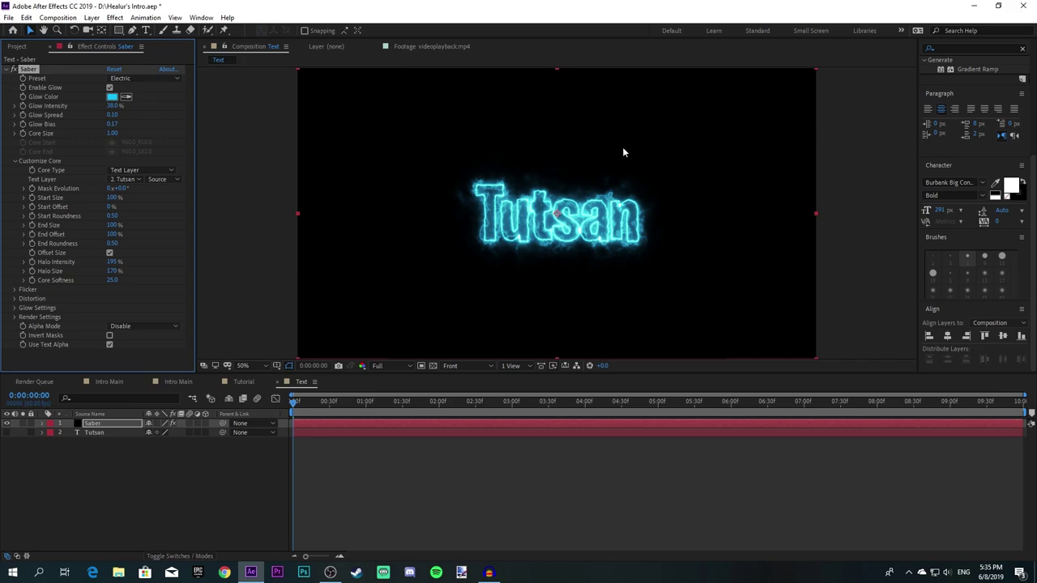
pyautogui.click(111, 105)
pyautogui.write('50')
pyautogui.press('Return')
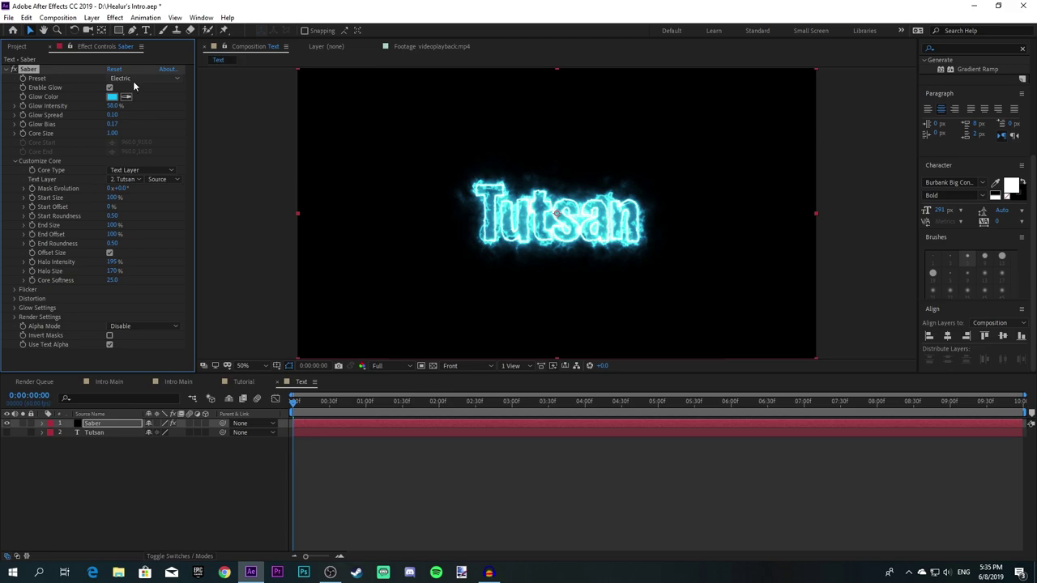
# Step: Switch the Saber effect to the Neon preset and set its glow intensity to 20%
pyautogui.click(134, 79)
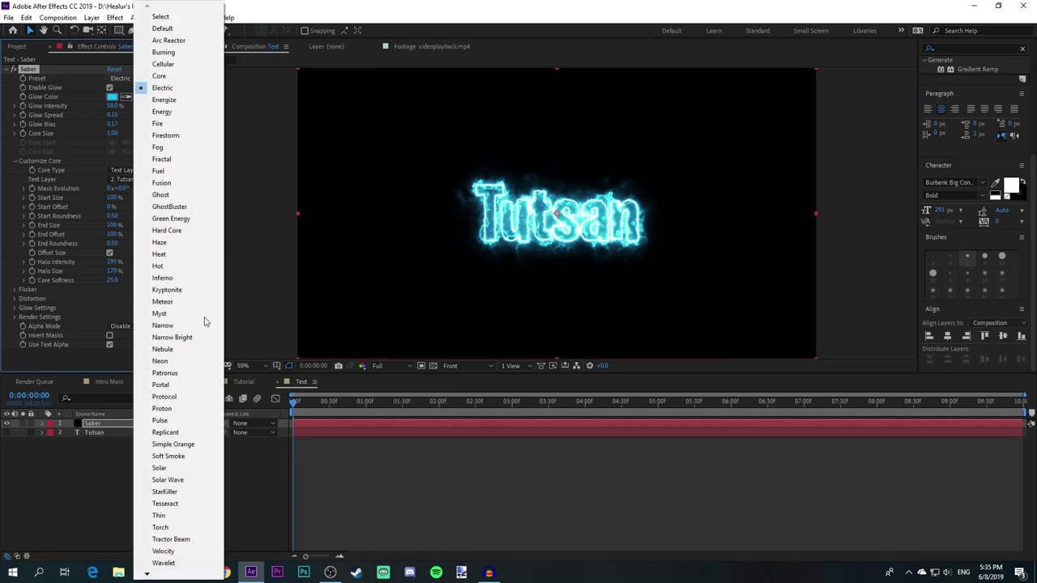
pyautogui.click(160, 360)
pyautogui.click(113, 106)
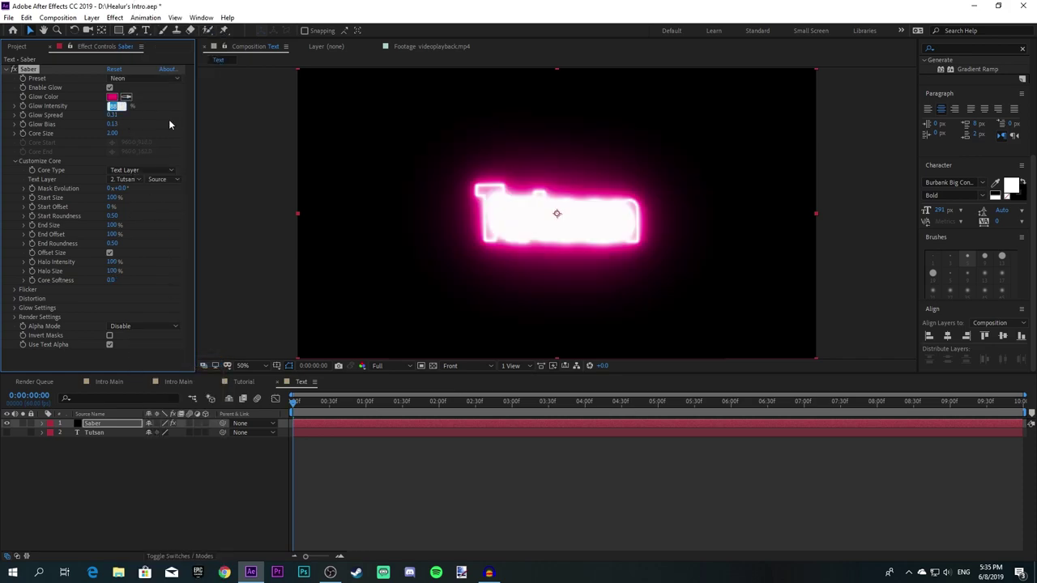
pyautogui.write('20')
pyautogui.press('Return')
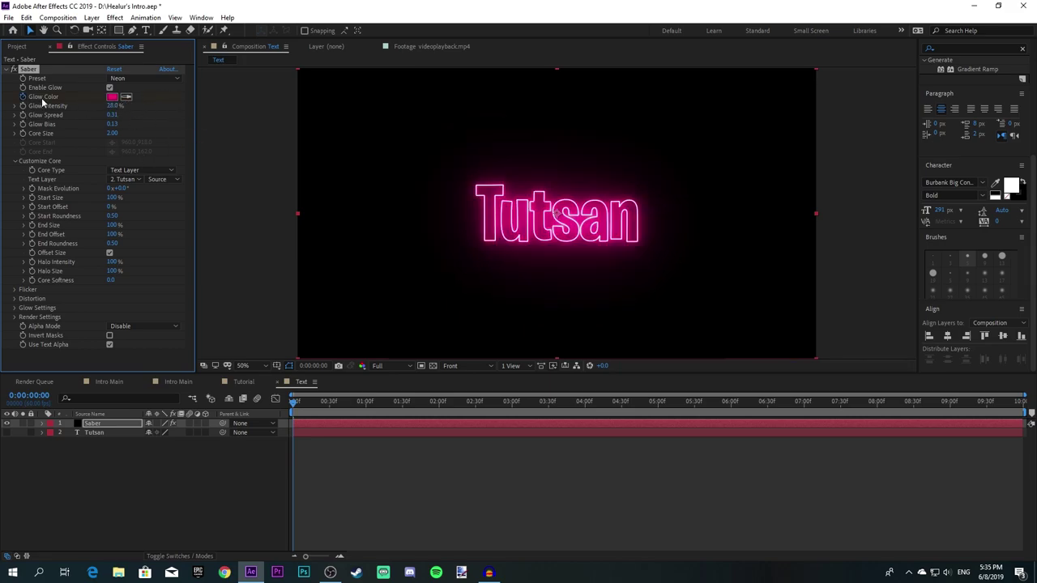
# Step: Set the Saber glow color keyframe at the first frame to orange (FF9600)
pyautogui.click(109, 97)
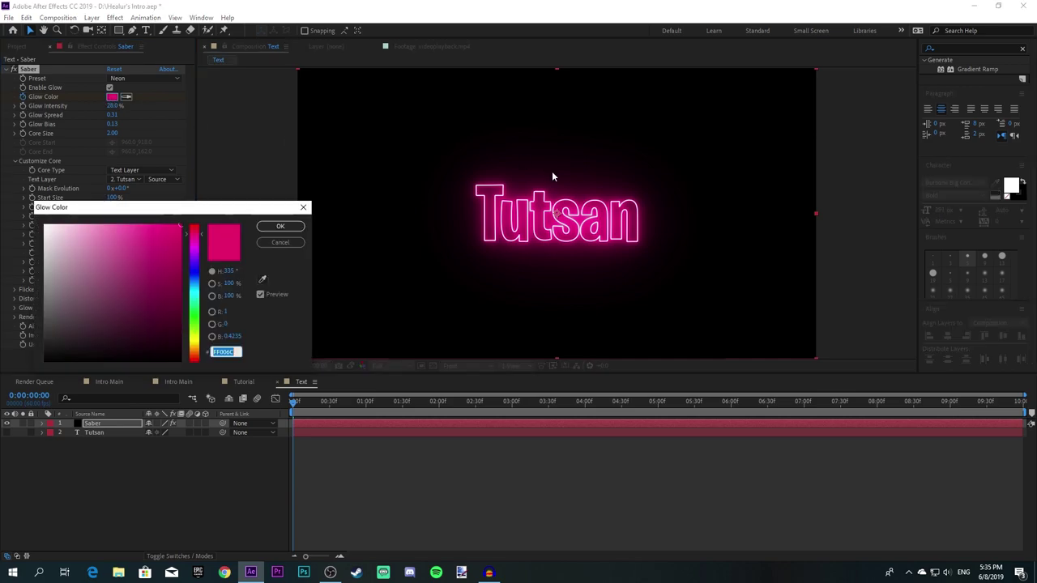
pyautogui.click(192, 342)
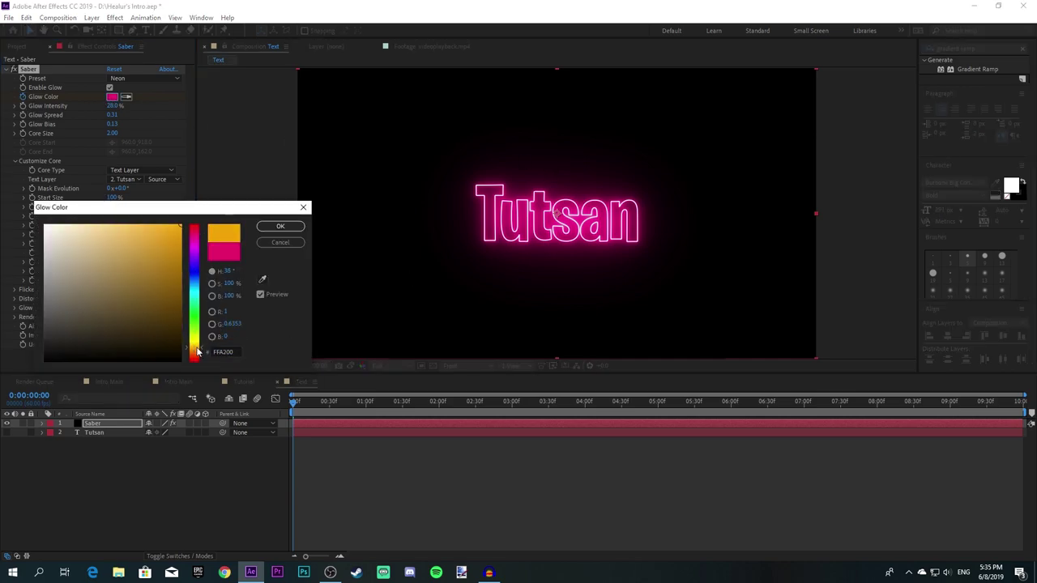
pyautogui.click(280, 226)
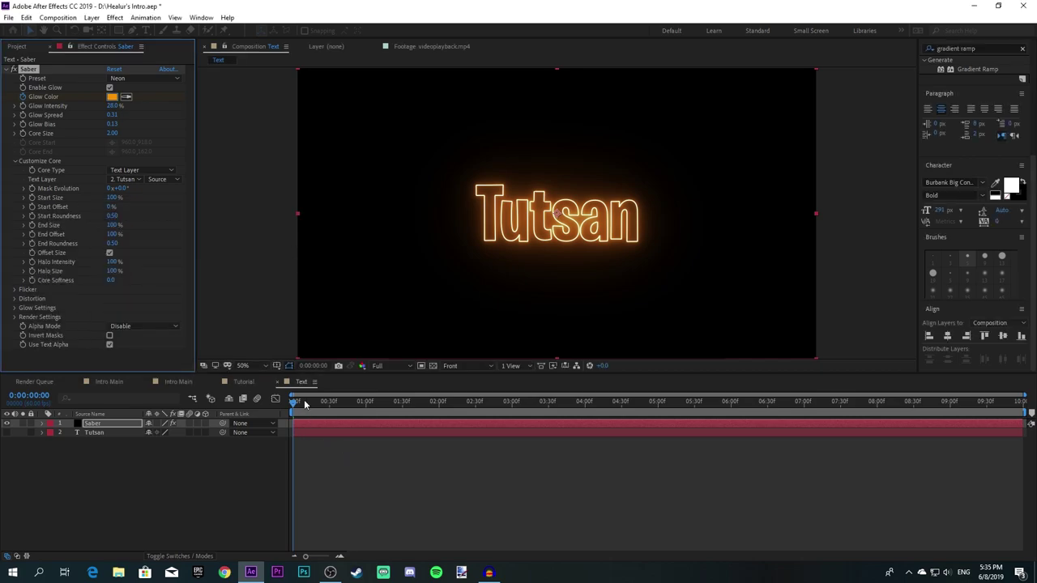
# Step: Add a pink glow color keyframe at the last frame, 0:00:09:59, and reveal the Saber layer's keyframes in the timeline
pyautogui.moveTo(303, 403); pyautogui.dragTo(1025, 403)
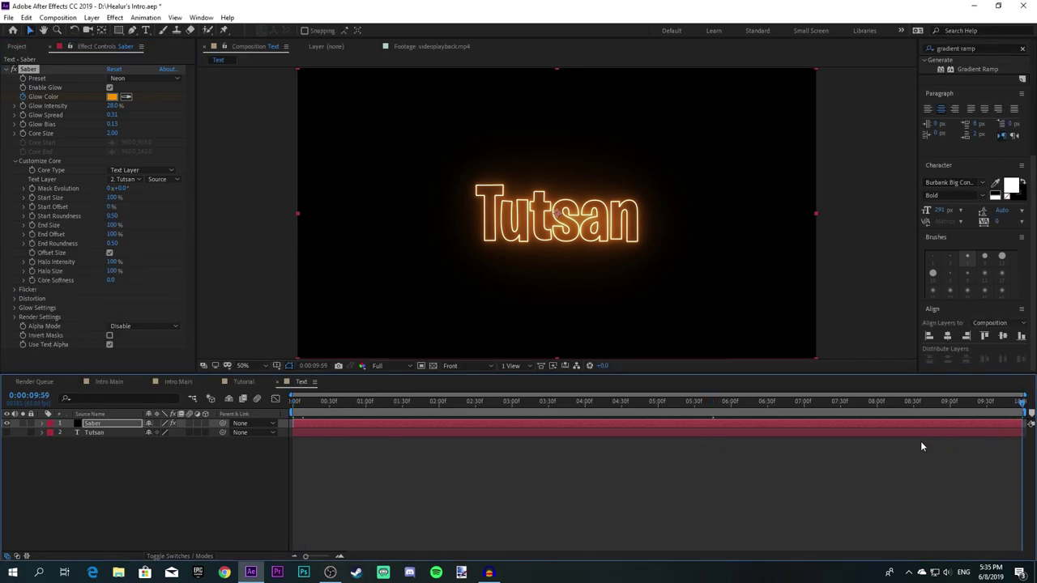
pyautogui.click(111, 97)
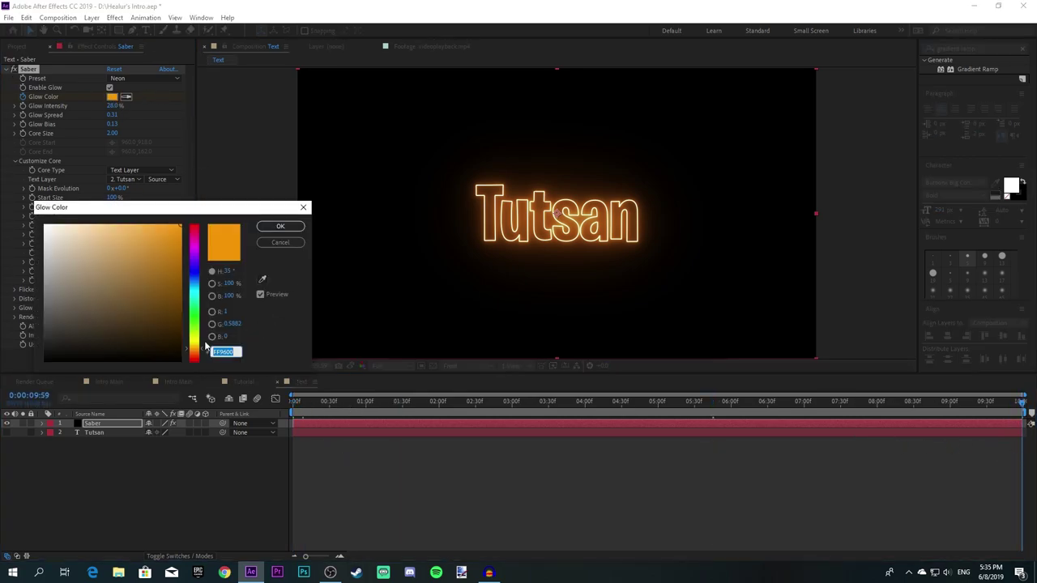
pyautogui.moveTo(194, 349); pyautogui.dragTo(195, 235)
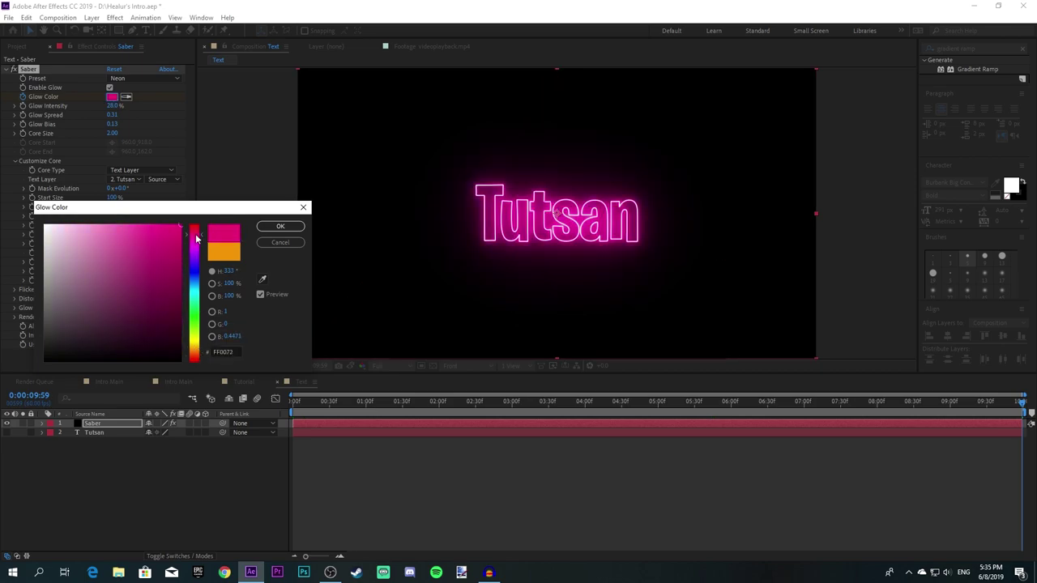
pyautogui.click(281, 226)
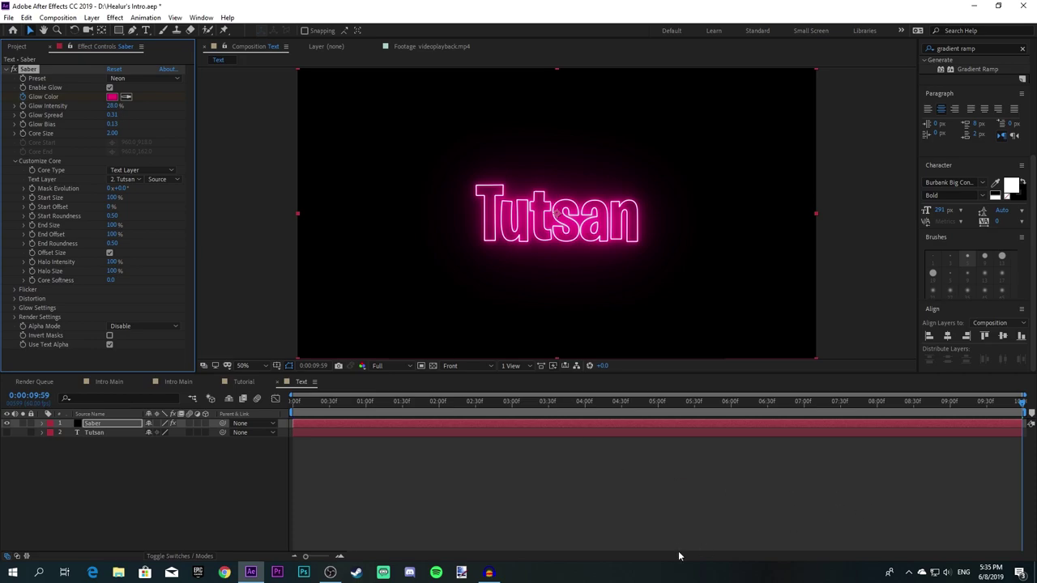
pyautogui.press('u')
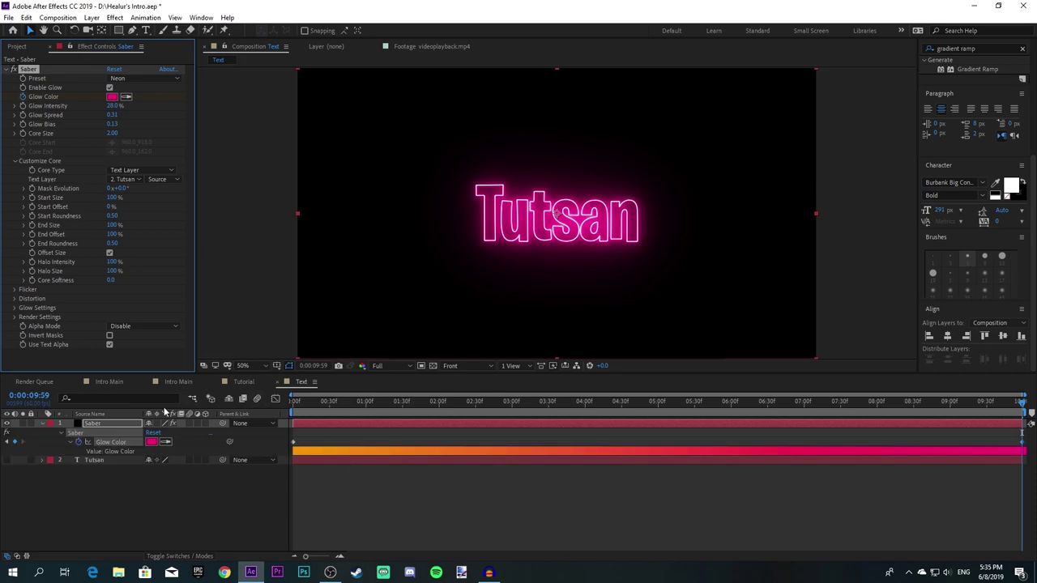
# Step: Add the Text composition to the Tutorial composition as a layer above Embers
pyautogui.click(244, 382)
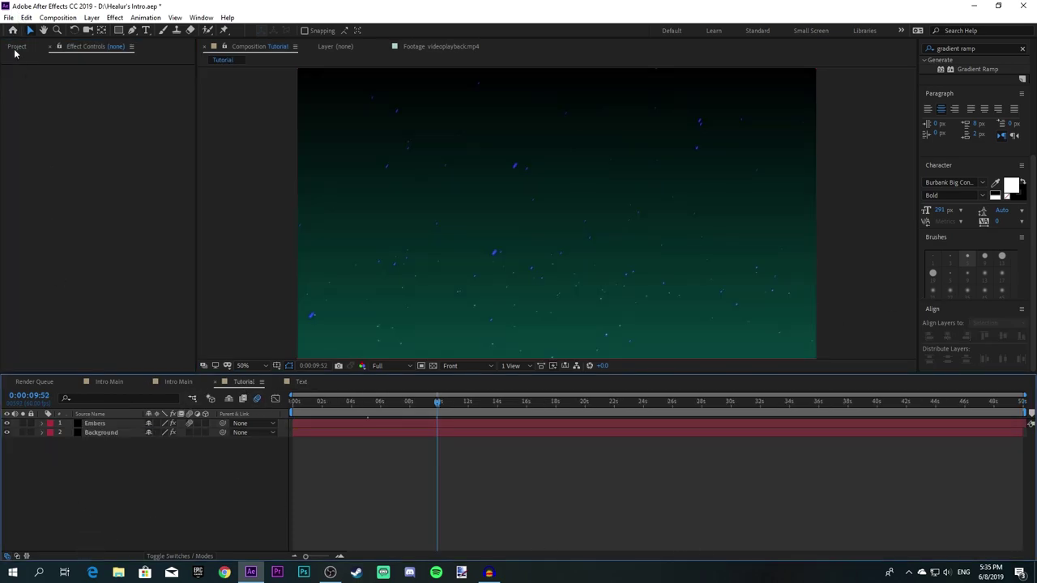
pyautogui.moveTo(25, 289); pyautogui.dragTo(82, 424)
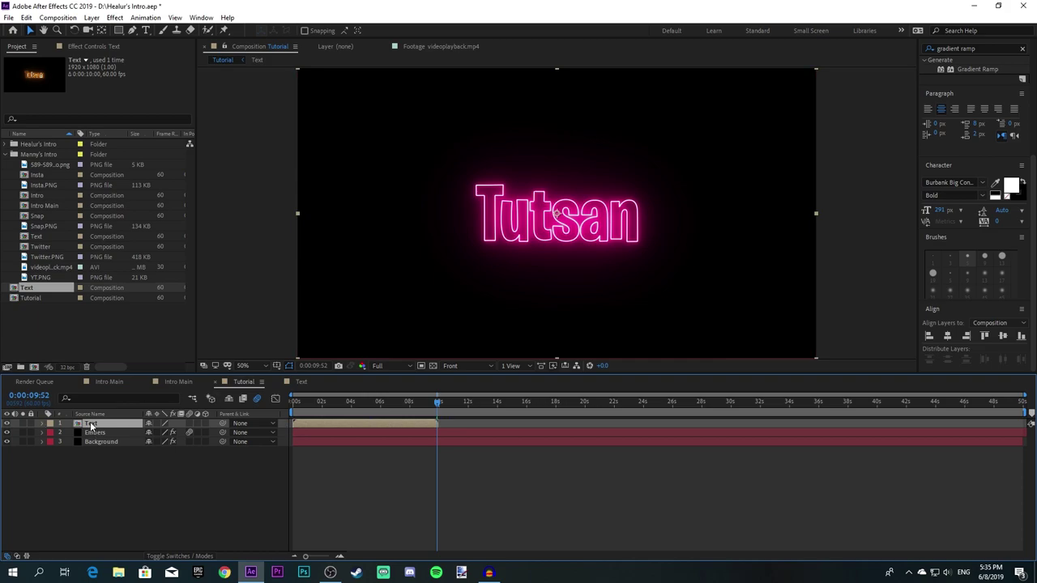
# Step: Reopen the Text composition and change the glow color keyframe at the first frame to turquoise
pyautogui.doubleClick(315, 423)
pyautogui.press('Home')
pyautogui.click(152, 442)
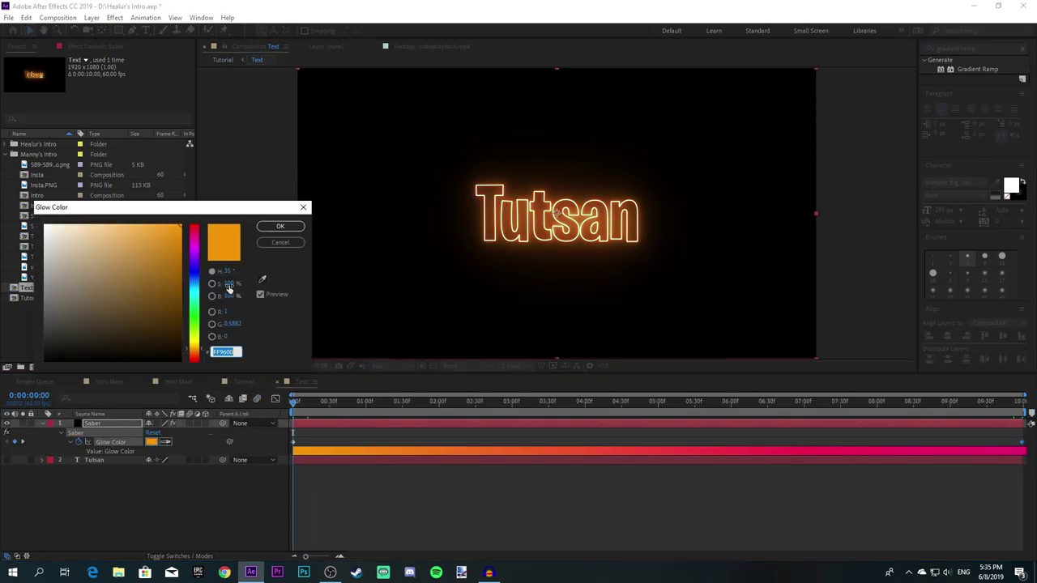
pyautogui.click(273, 243)
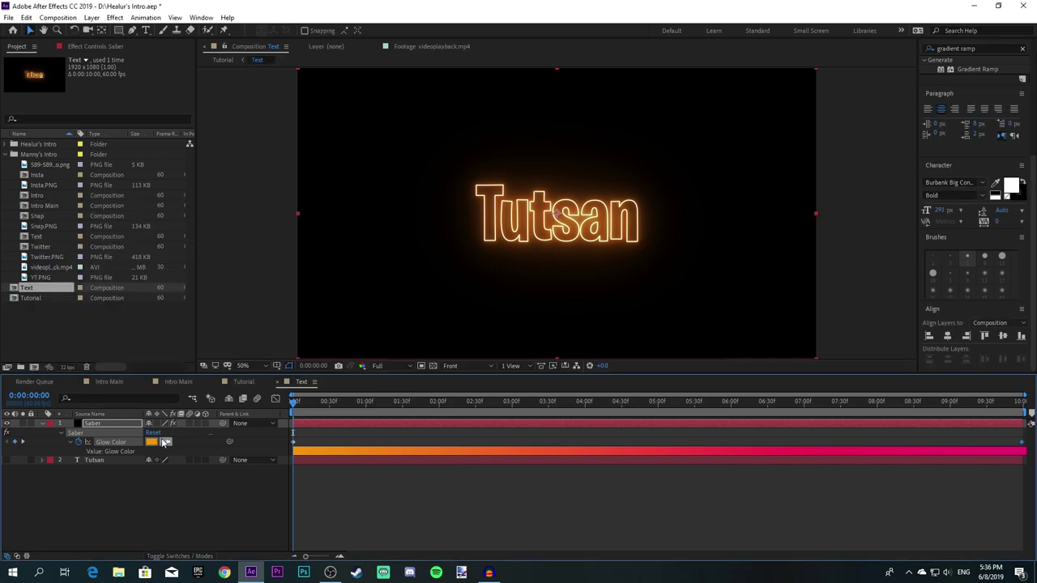
pyautogui.click(152, 441)
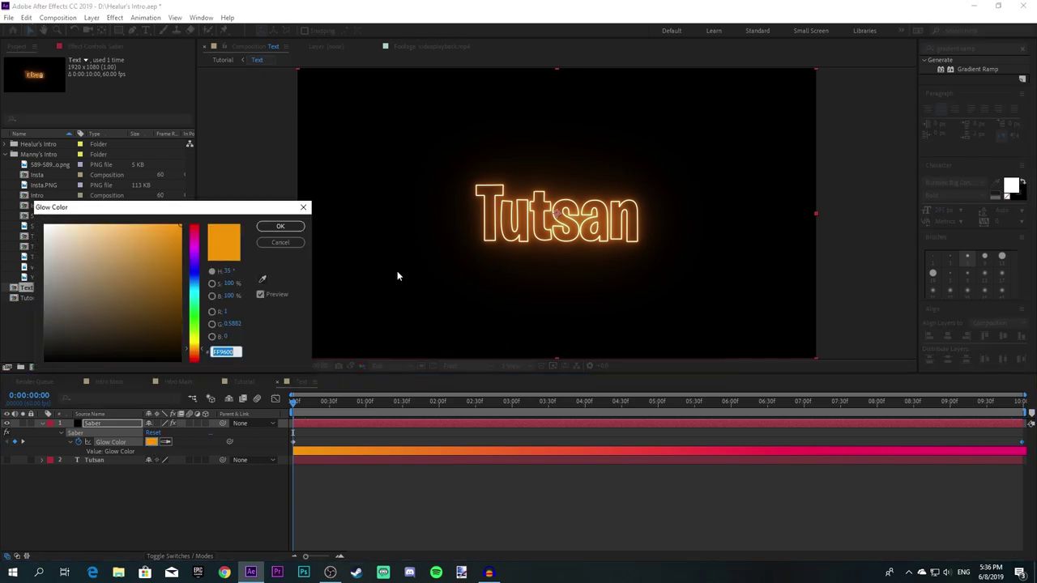
pyautogui.click(193, 297)
pyautogui.click(281, 226)
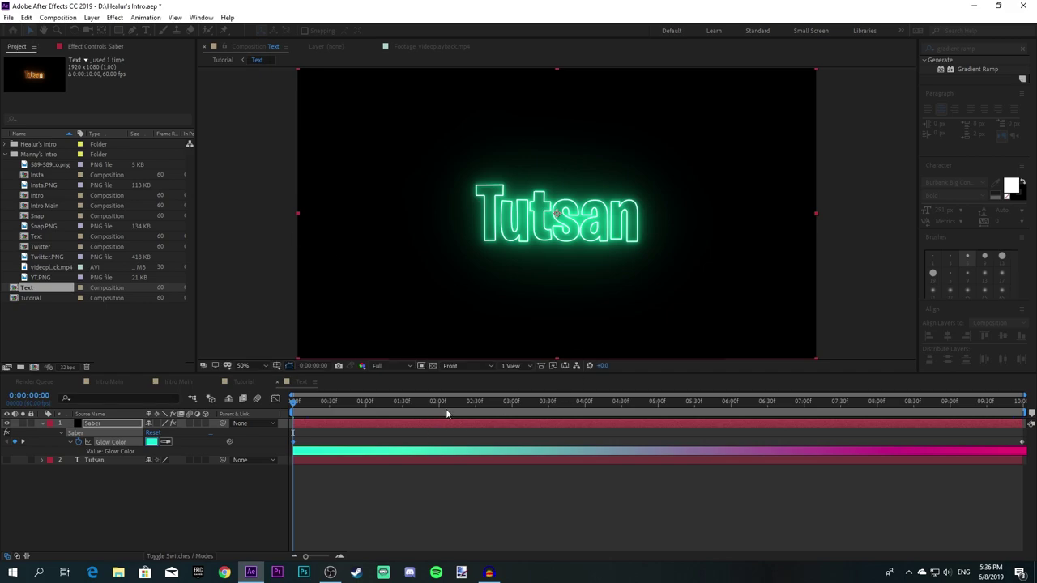
# Step: Change the Saber glow color keyframe at the last frame, 0:00:09:59, to blue
pyautogui.press('End')
pyautogui.click(151, 442)
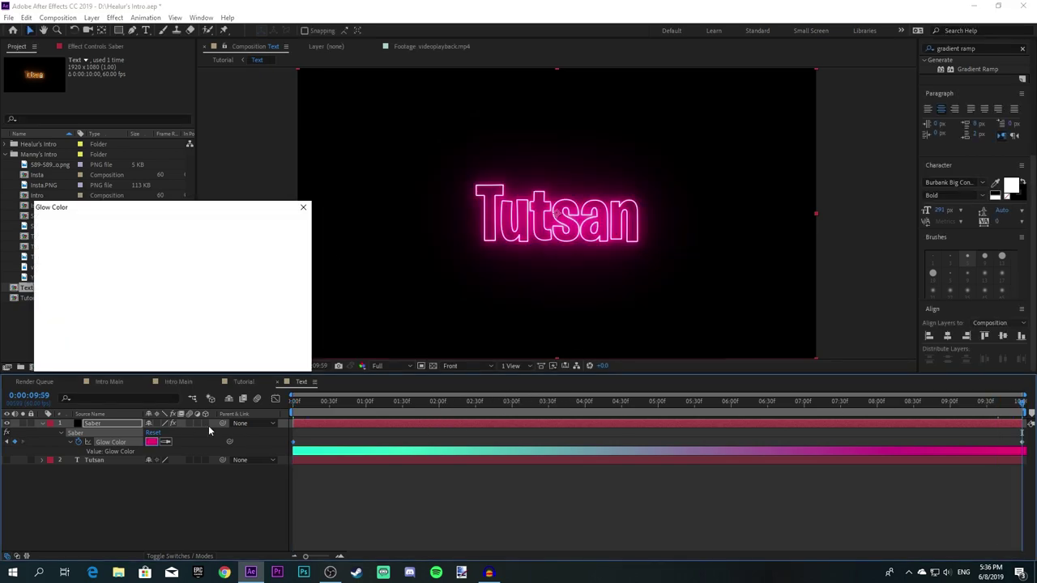
pyautogui.click(195, 275)
pyautogui.click(275, 226)
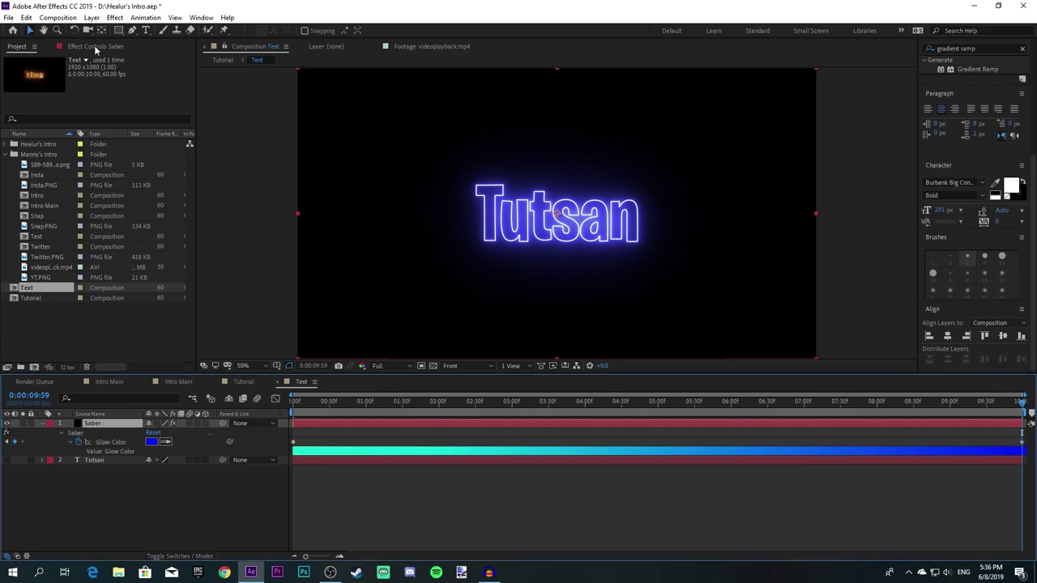
# Step: Return to the Tutorial composition and toggle the Text layer's visibility to compare it with the layers beneath
pyautogui.click(86, 47)
pyautogui.click(244, 382)
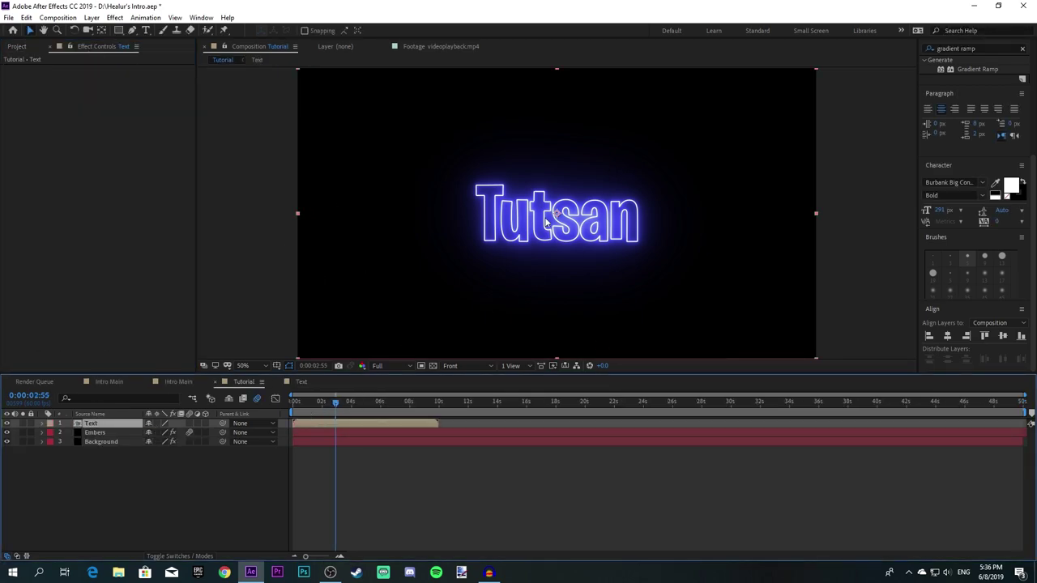
pyautogui.hotkey('ctrl', 'z')
pyautogui.click(6, 423)
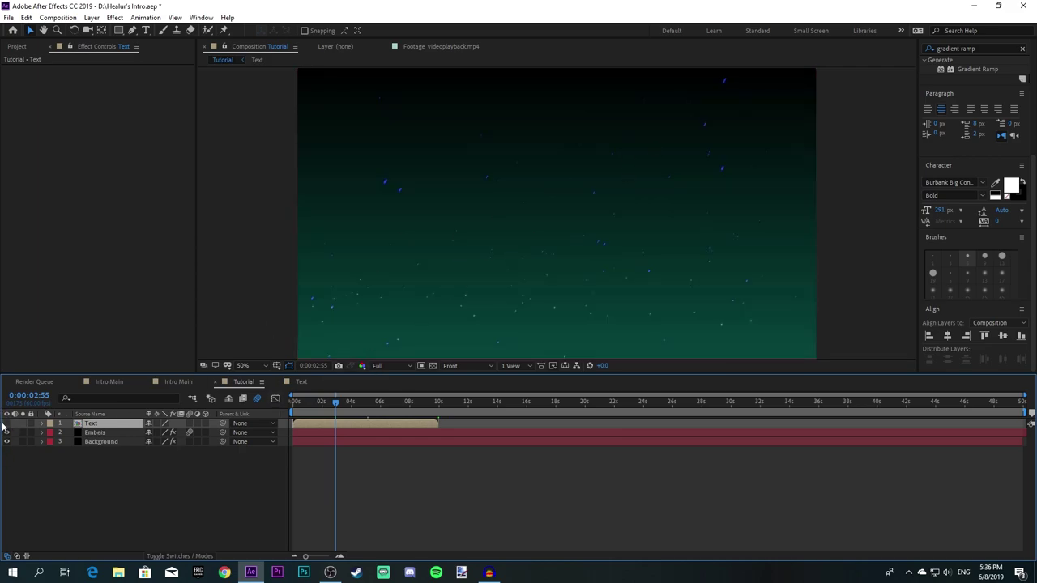
pyautogui.click(22, 424)
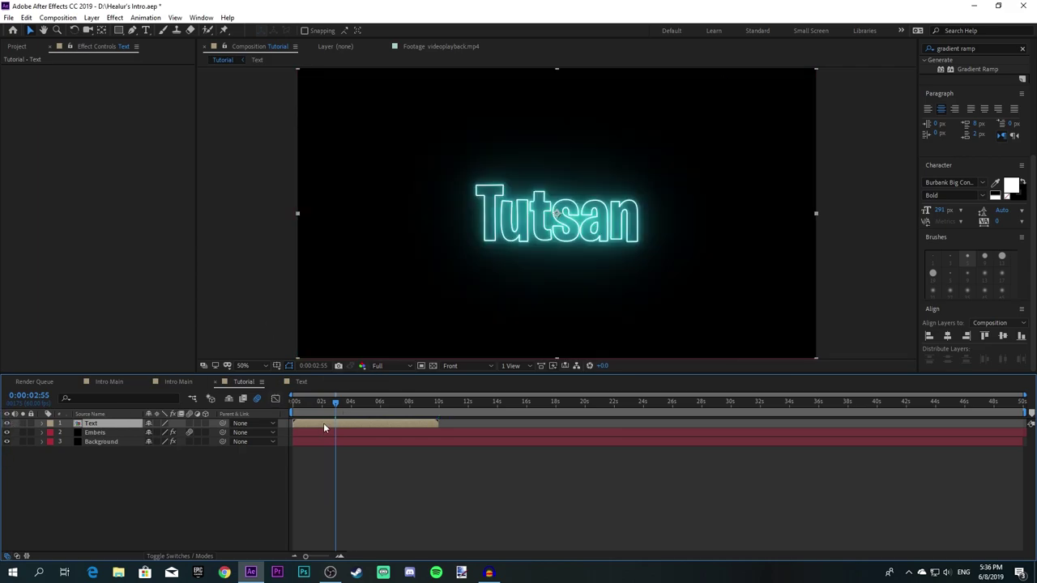
# Step: Open the Text composition, set the Saber effect's Composite Settings to Transparent, and return to the Tutorial composition
pyautogui.doubleClick(324, 423)
pyautogui.click(14, 318)
pyautogui.scroll(-2, 97, 324)
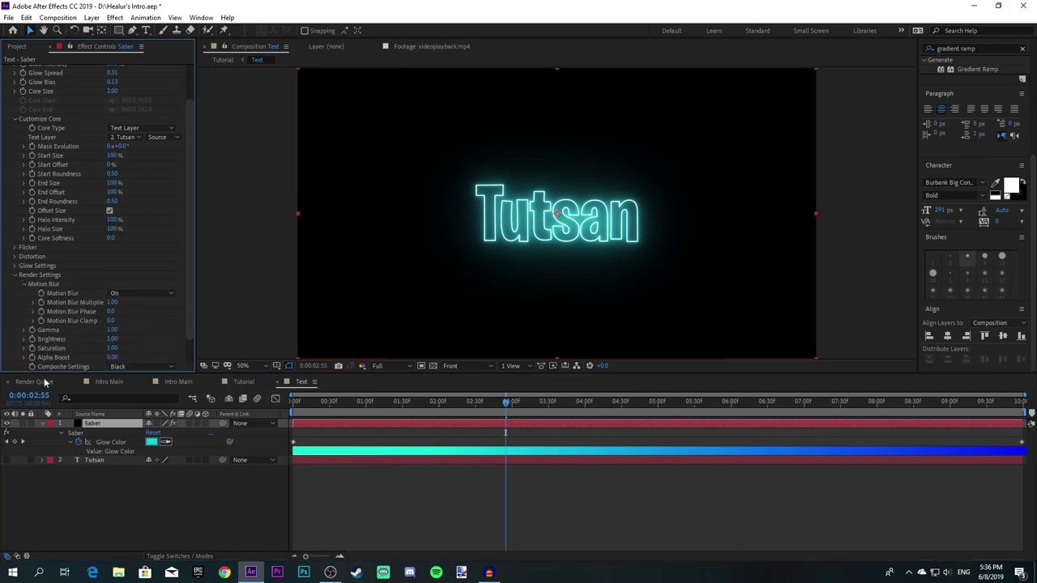
pyautogui.click(128, 367)
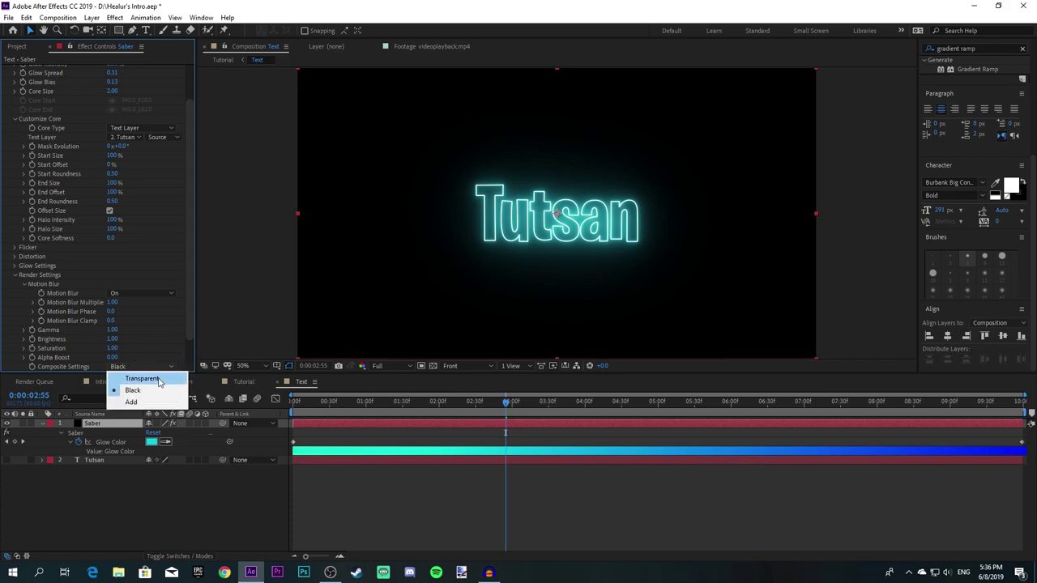
pyautogui.click(142, 379)
pyautogui.click(245, 382)
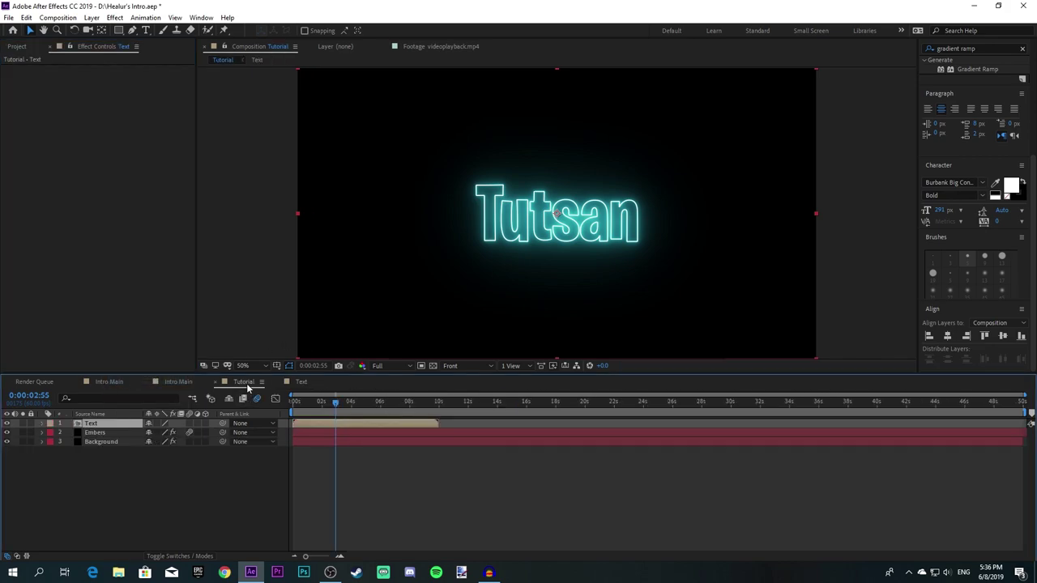
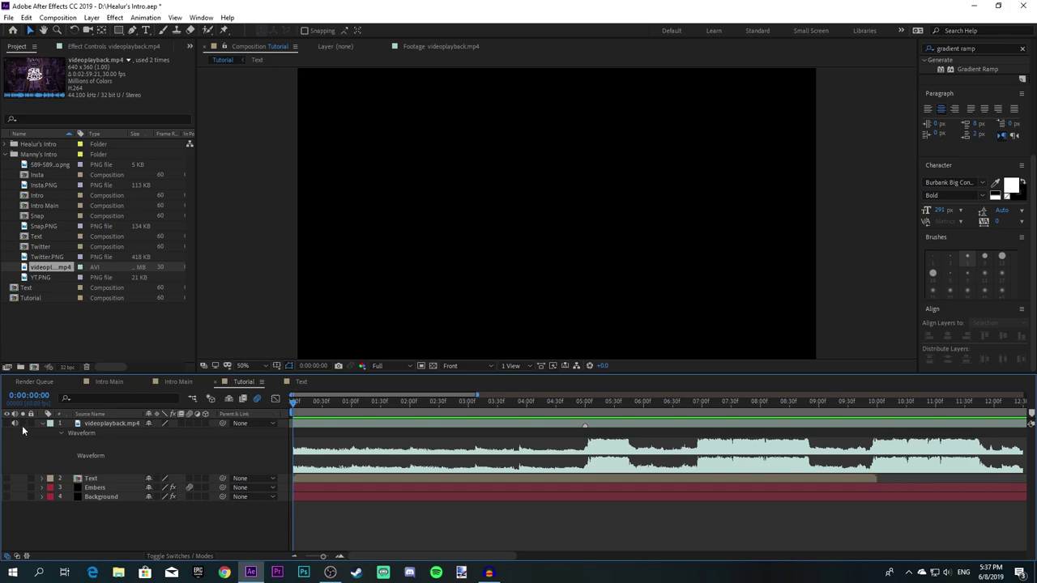
# Step: Add an Audio Levels keyframe of -60 dB at the first frame of the videoplayback.mp4 layer
pyautogui.click(91, 426)
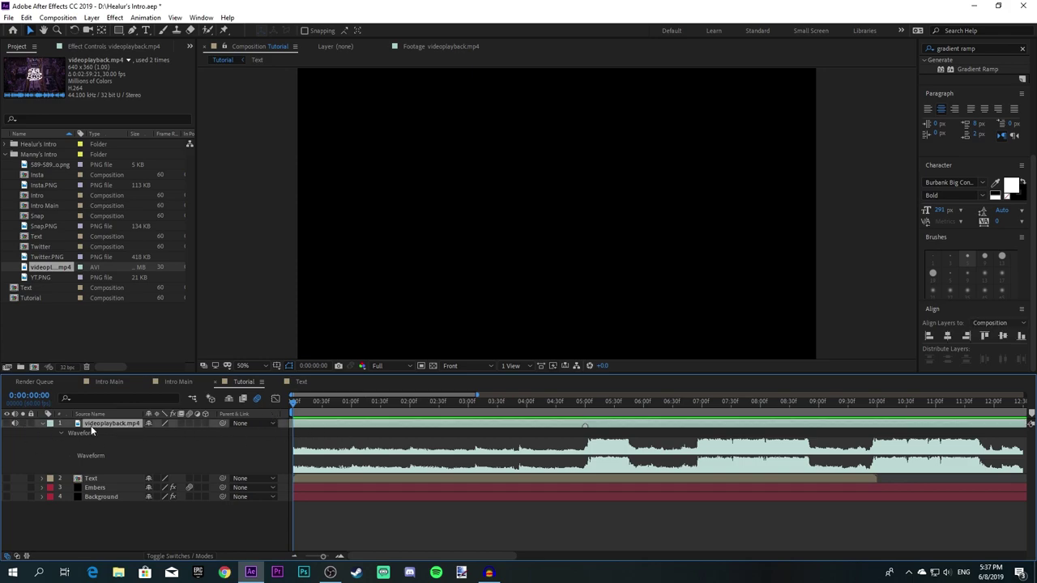
pyautogui.click(41, 423)
pyautogui.click(41, 423)
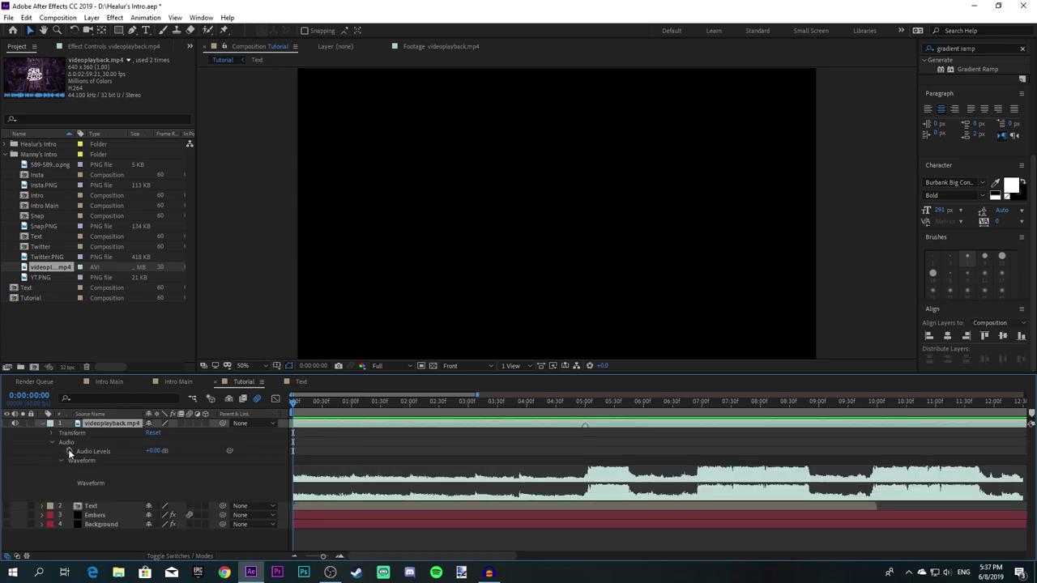
pyautogui.click(70, 450)
pyautogui.click(156, 452)
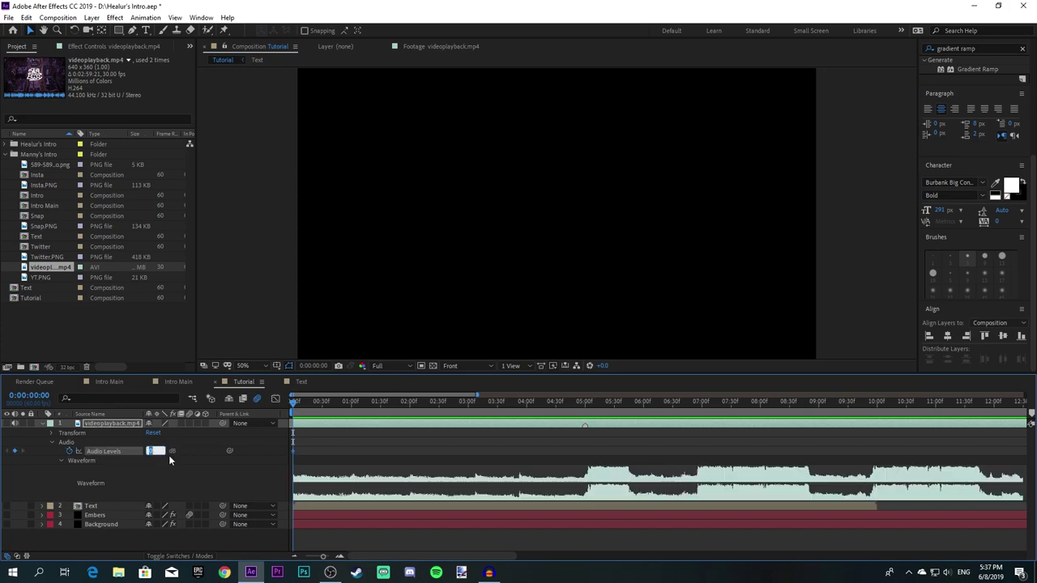
pyautogui.write('-60')
pyautogui.press('Return')
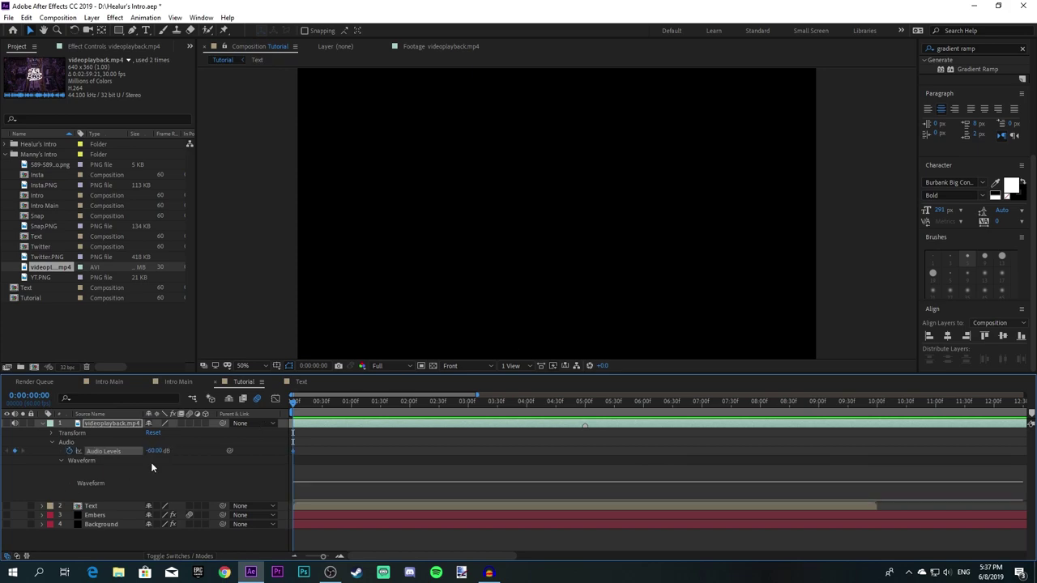
# Step: Add an Audio Levels keyframe of 0 dB at 0:00:00:20 for a fade-in, and return to the first frame
pyautogui.press('space')
pyautogui.click(153, 451)
pyautogui.write('0')
pyautogui.press('Return')
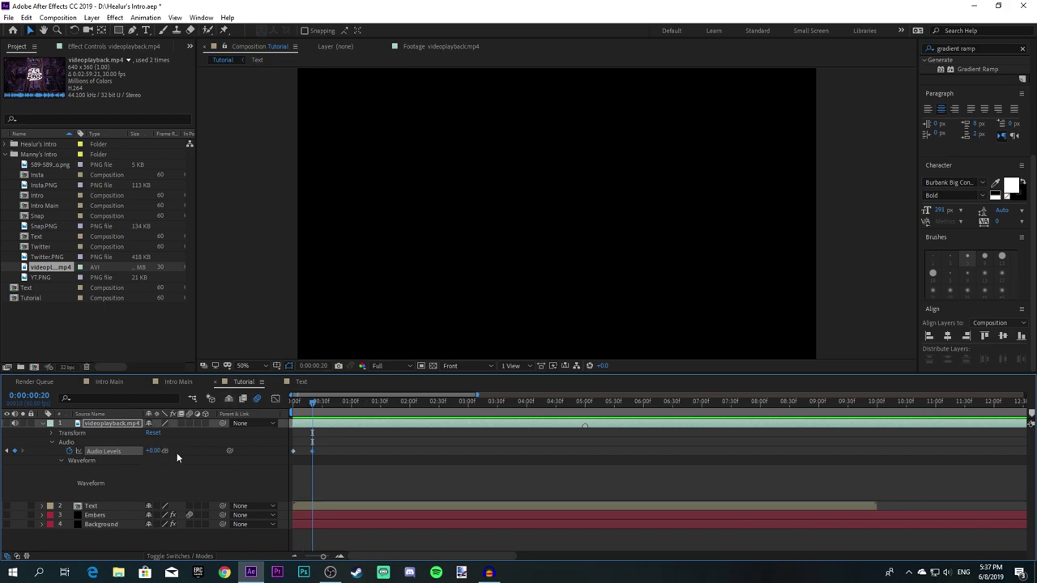
pyautogui.click(295, 401)
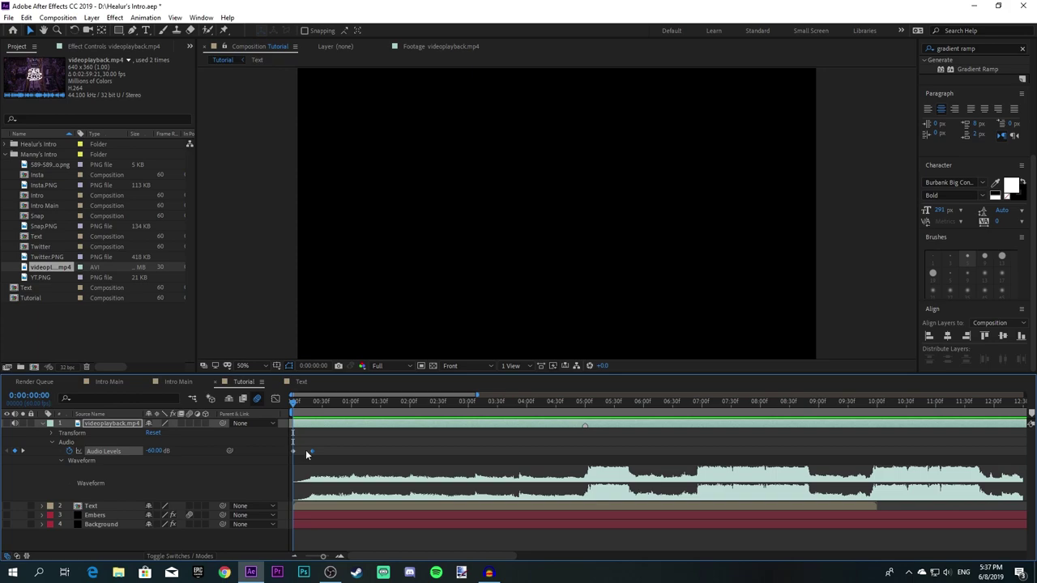
pyautogui.click(305, 454)
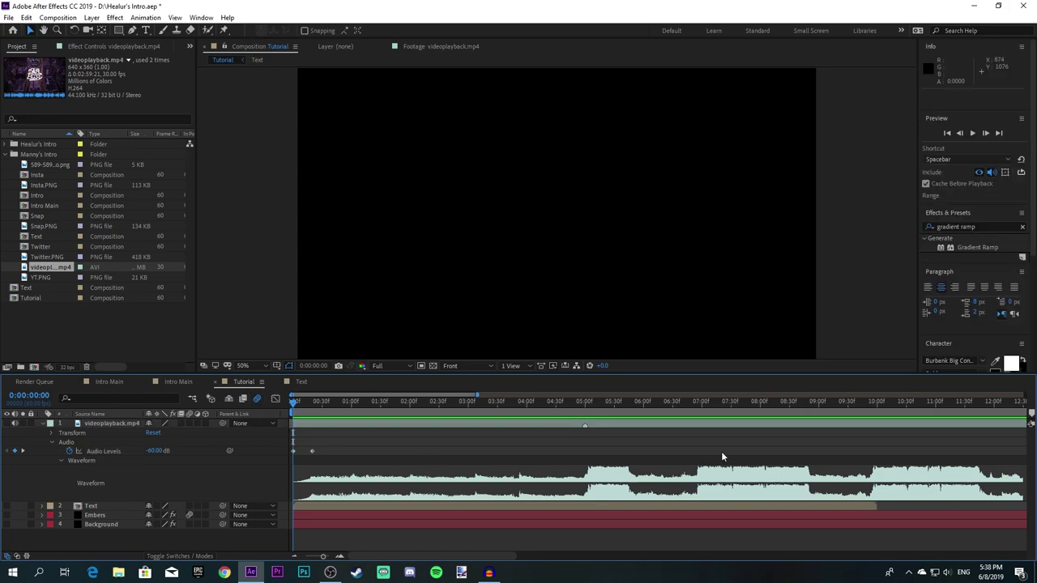
# Step: Preview the music and mark its beats on the videoplayback.mp4 layer at 0:00:02:00, 0:00:03:07 and about 0:00:03:53
pyautogui.press('space')
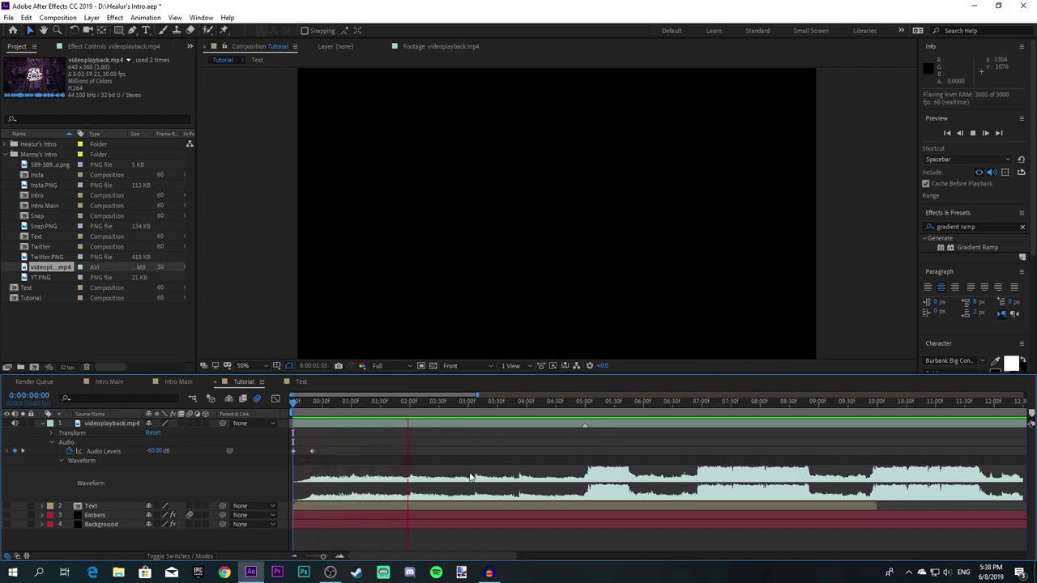
pyautogui.press('space')
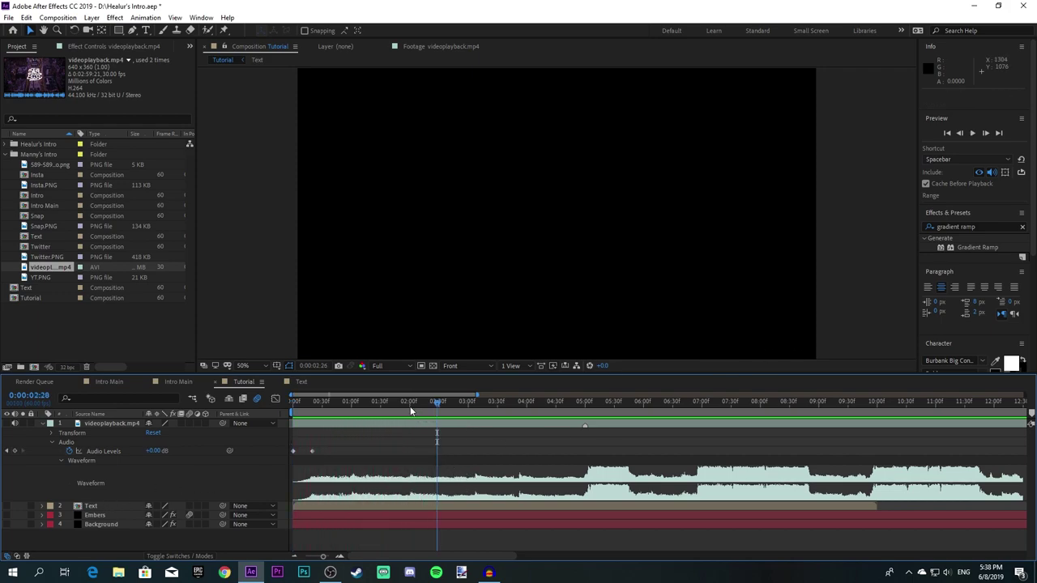
pyautogui.click(410, 405)
pyautogui.click(412, 424)
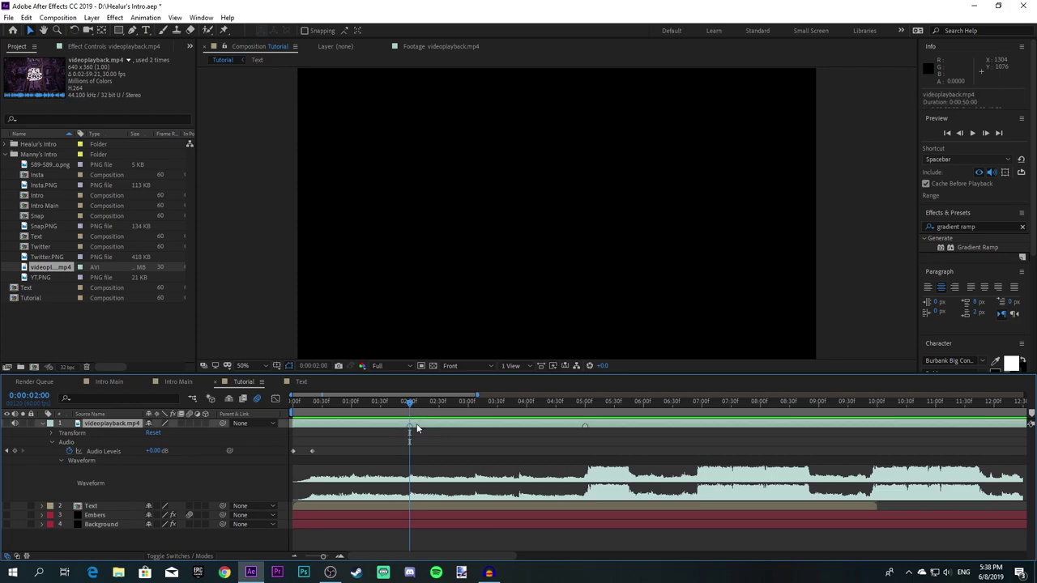
pyautogui.press('space')
pyautogui.click(474, 408)
pyautogui.moveTo(475, 409); pyautogui.dragTo(475, 414)
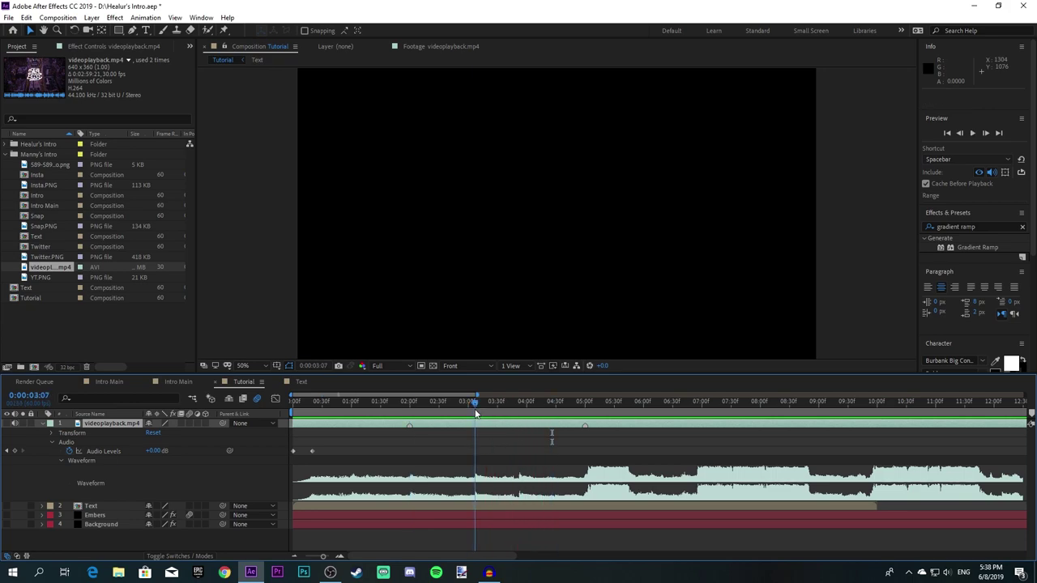
pyautogui.click(518, 407)
pyautogui.click(420, 403)
# Step: Mark the beats on the videoplayback.mp4 layer between about 0:00:05:46 and 0:00:09:56
pyautogui.hscroll(5, 571, 462)
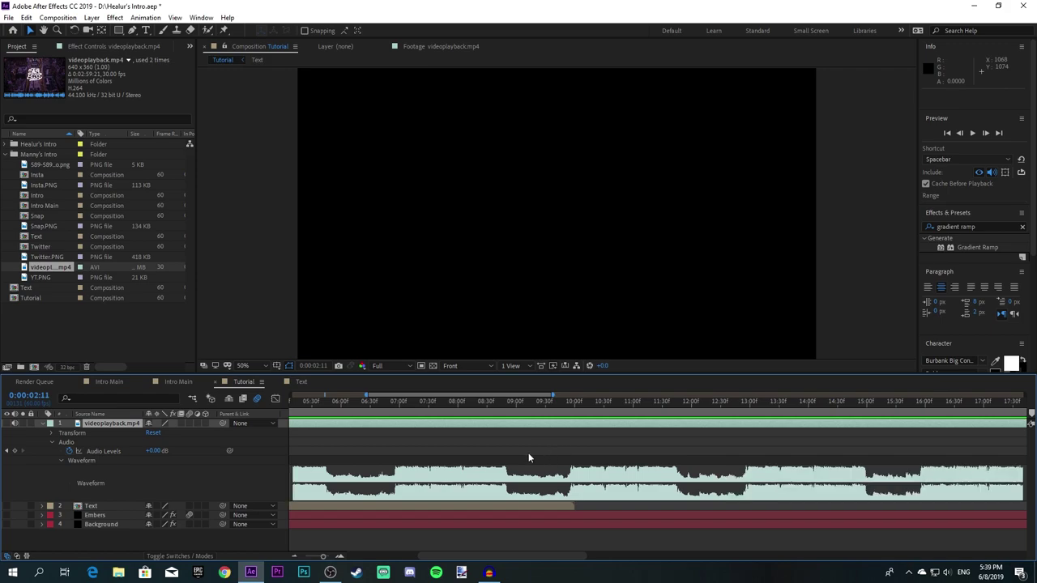
pyautogui.hscroll(-2, 486, 446)
pyautogui.click(457, 410)
pyautogui.press('space')
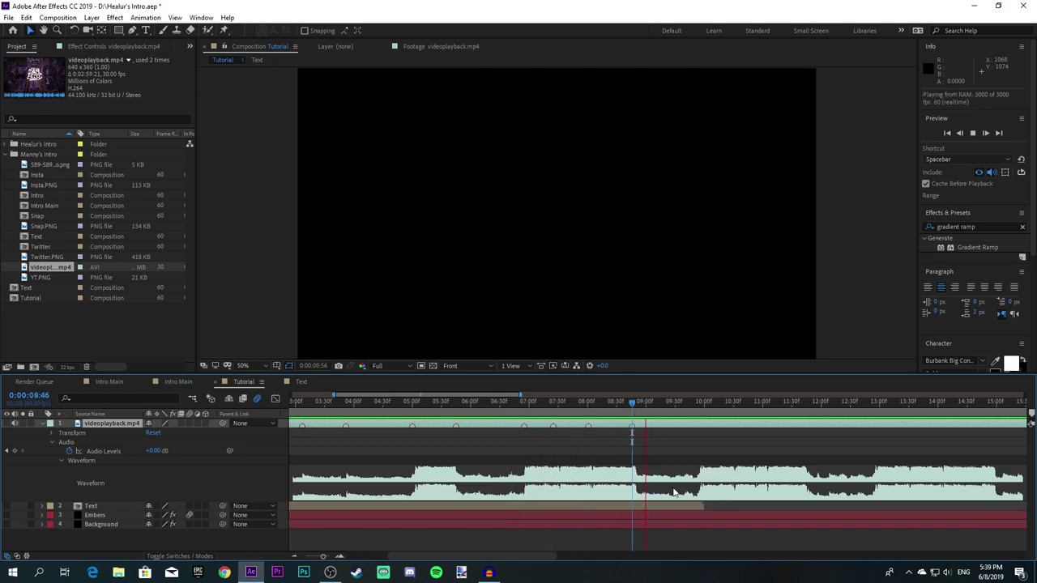
pyautogui.click(729, 411)
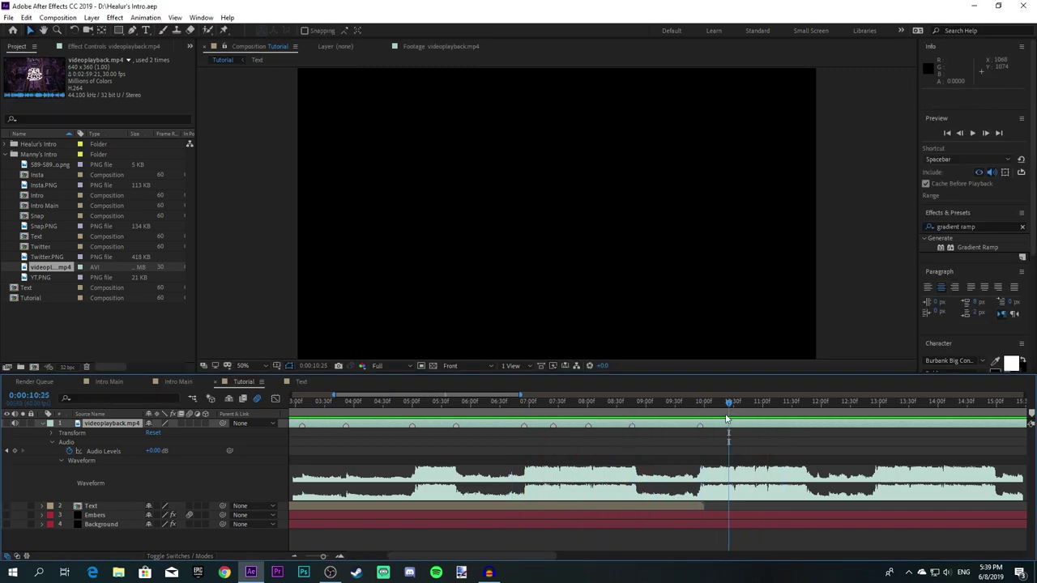
# Step: Add beat markers to the videoplayback.mp4 layer at 0:00:10:25, about 0:00:10:50 and 0:00:11:46
pyautogui.press('space')
pyautogui.press('space')
pyautogui.click(752, 409)
pyautogui.press('space')
pyautogui.press('space')
# Step: Add beat markers to the videoplayback.mp4 layer at about 0:00:12:55, 0:00:13:27, 0:00:14:05 and about 0:00:14:46
pyautogui.hscroll(3, 749, 475)
pyautogui.press('space')
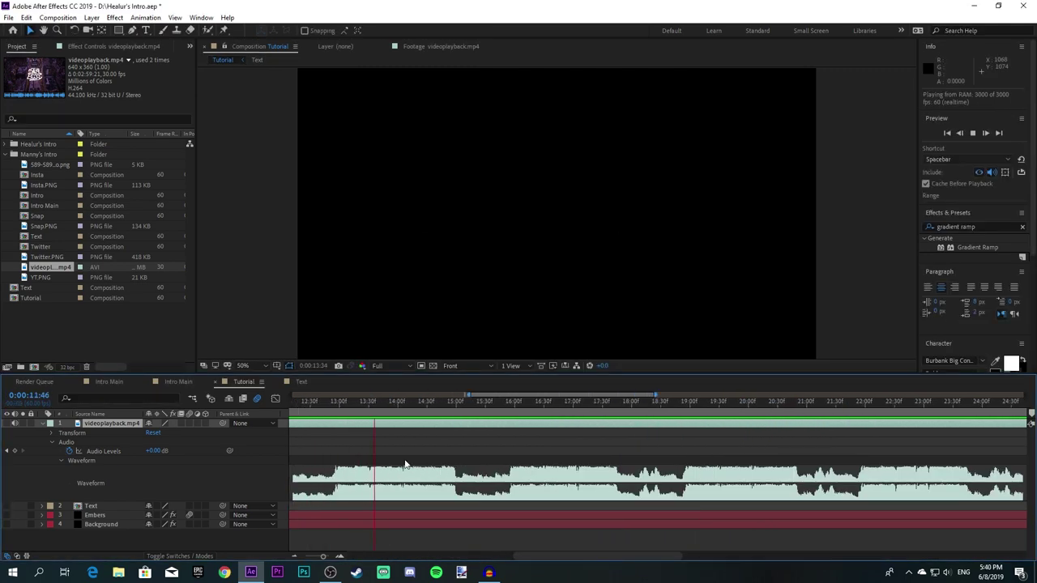
pyautogui.press('space')
pyautogui.click(322, 408)
pyautogui.press('space')
pyautogui.press('space')
pyautogui.click(334, 408)
pyautogui.press('space')
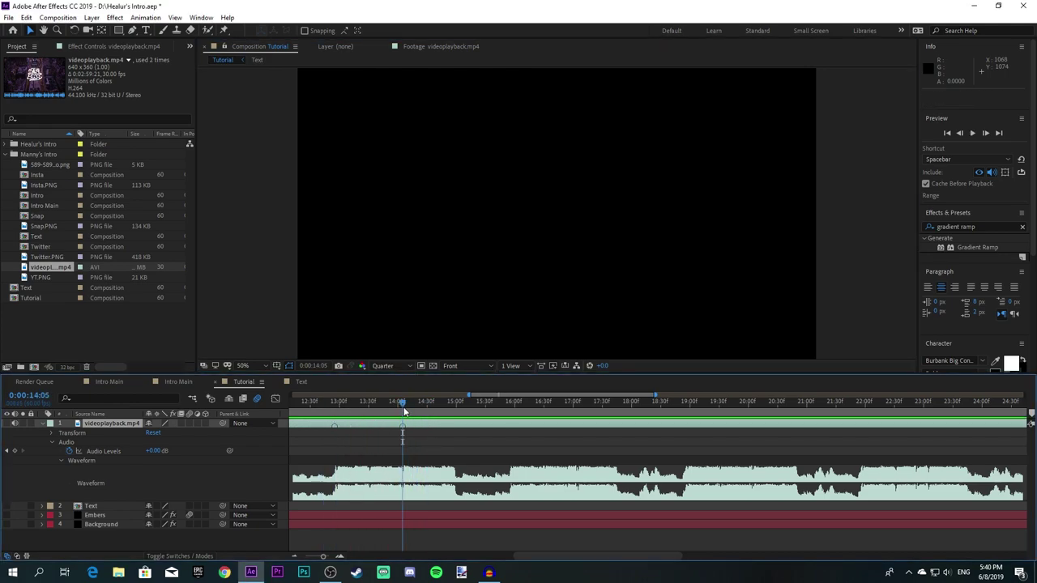
pyautogui.click(354, 413)
pyautogui.press('space')
pyautogui.press('space')
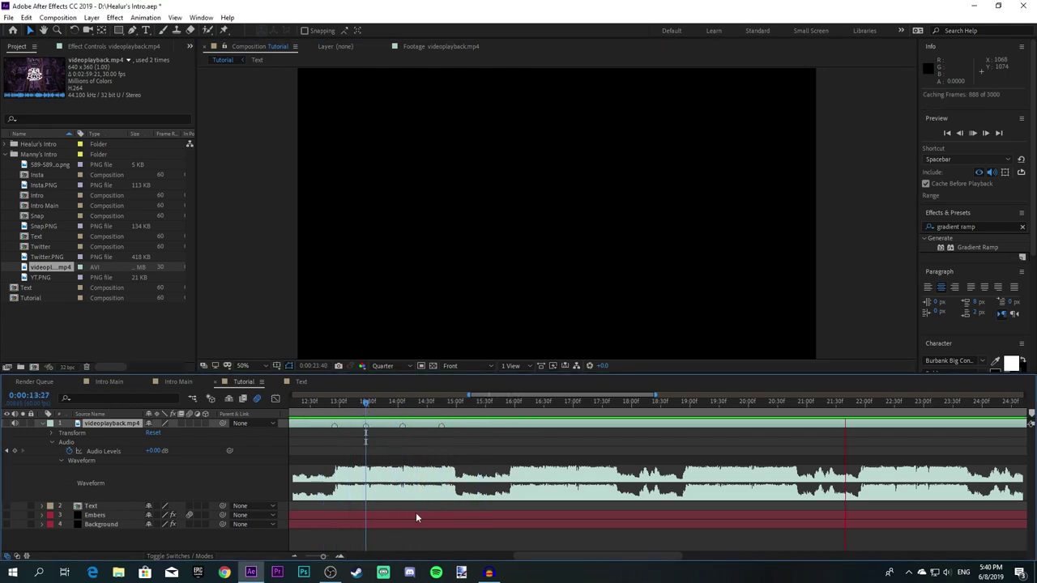
# Step: Add beat markers to the videoplayback.mp4 layer at about 0:00:15:56, 0:00:16:18 and 0:00:16:30
pyautogui.click(512, 412)
pyautogui.press('KP_Multiply')
pyautogui.press('space')
pyautogui.click(532, 412)
pyautogui.press('KP_Multiply')
pyautogui.click(543, 412)
pyautogui.press('KP_Multiply')
pyautogui.press('space')
pyautogui.press('space')
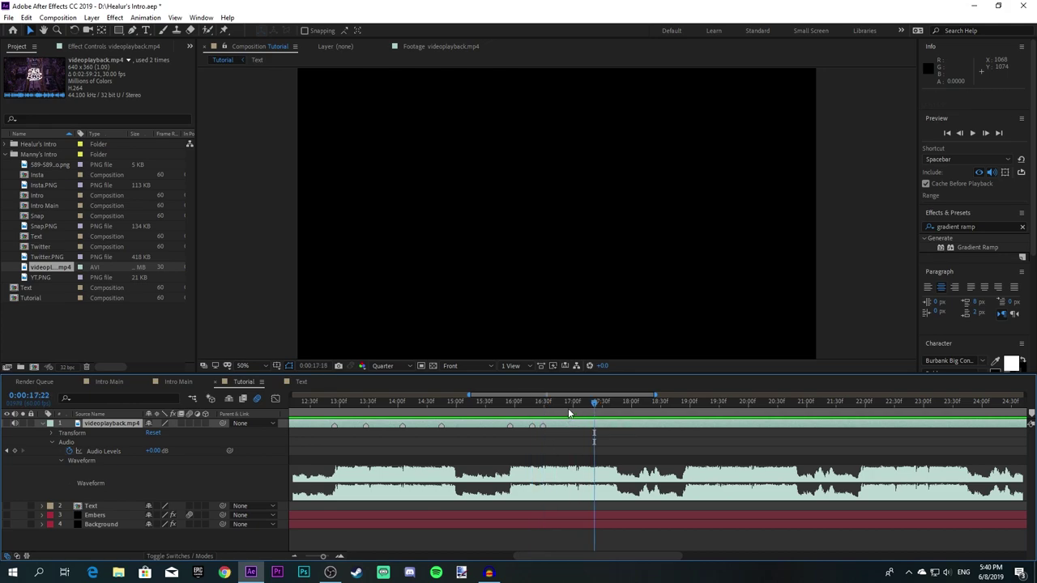
# Step: Play through the music and add beat markers at about 0:00:16:55, 0:00:17:33 and about 0:00:17:42
pyautogui.click(567, 414)
pyautogui.press('KP_Multiply')
pyautogui.press('space')
pyautogui.press('space')
pyautogui.press('KP_Multiply')
pyautogui.click(566, 416)
pyautogui.press('space')
pyautogui.press('space')
pyautogui.click(606, 414)
pyautogui.press('KP_Multiply')
pyautogui.press('space')
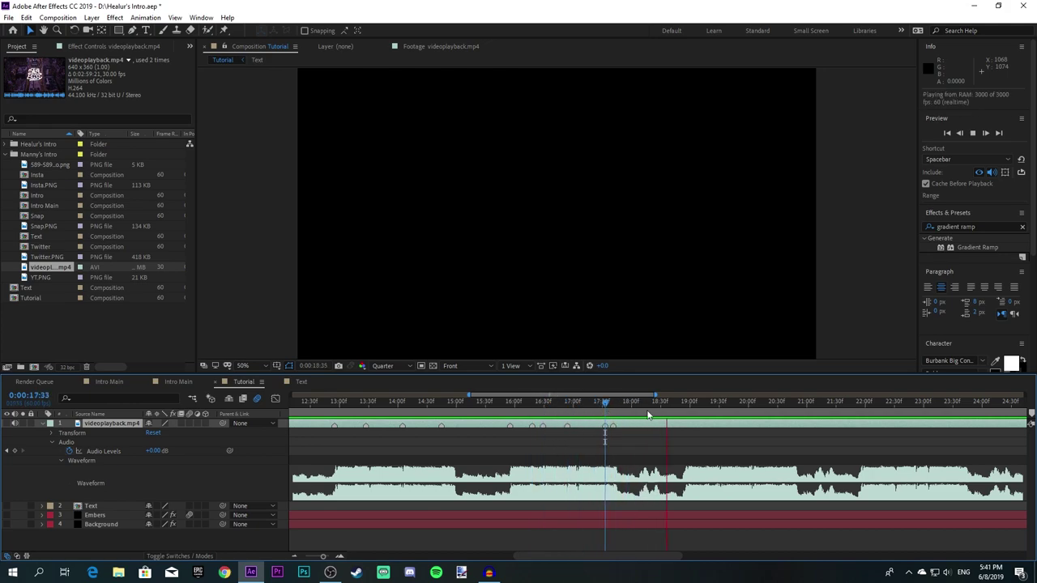
# Step: Add the last beat markers to the music layer, including ones at about 0:00:18:20 and 0:00:18:52
pyautogui.press('space')
pyautogui.press('KP_Multiply')
pyautogui.click(650, 414)
pyautogui.press('KP_Multiply')
pyautogui.click(682, 414)
pyautogui.press('KP_Multiply')
# Step: Preview the music from its beginning and add the missing beat marker at 0:00:01:01, then deselect the layer
pyautogui.press('-')
pyautogui.hscroll(-5, 595, 468)
pyautogui.click(298, 411)
pyautogui.press('=')
pyautogui.press('space')
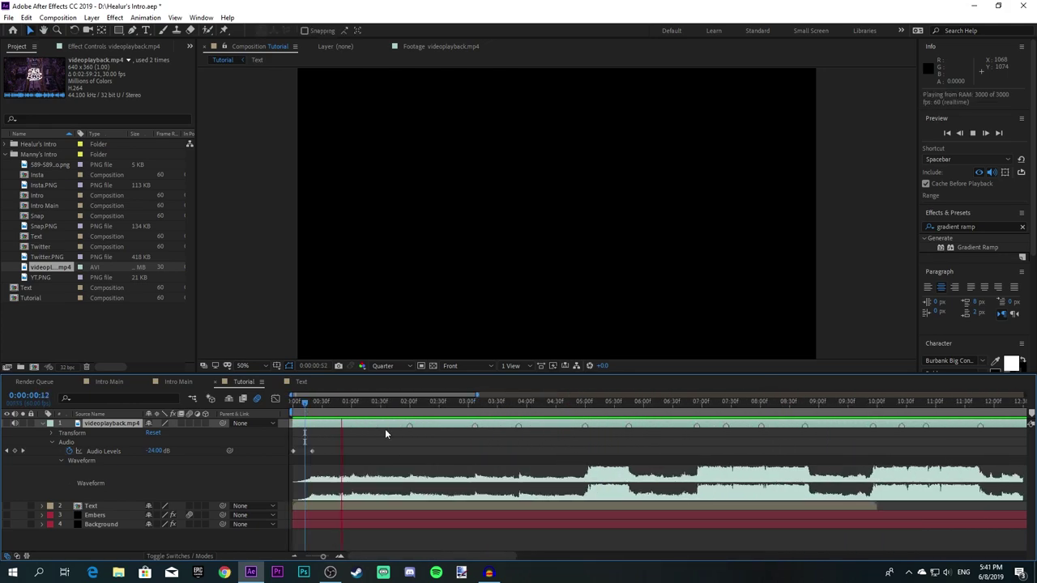
pyautogui.press('space')
pyautogui.click(353, 411)
pyautogui.press('KP_Multiply')
pyautogui.click(382, 531)
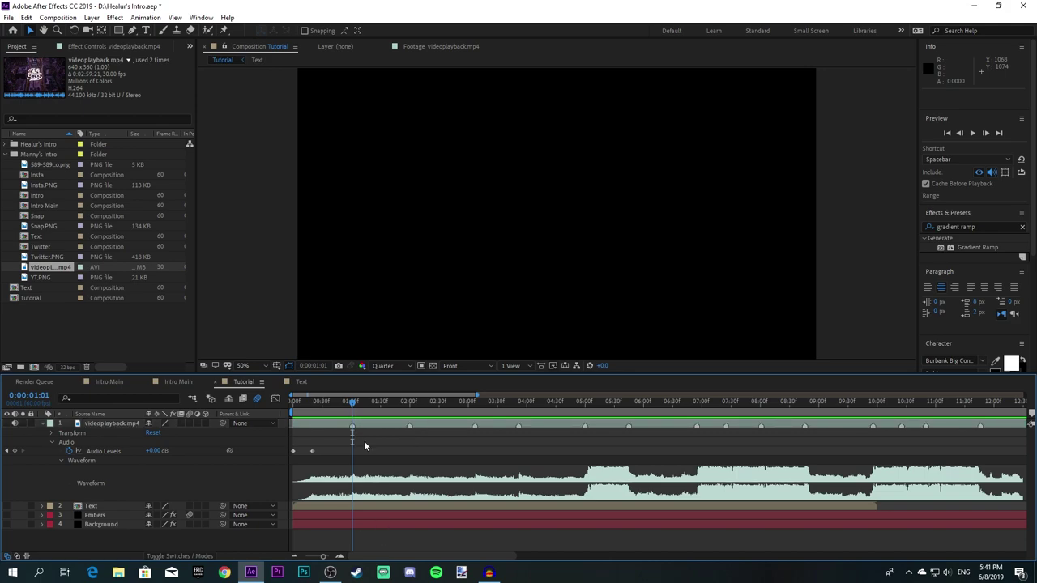
# Step: Make the Text, Embers and Background layers visible again and select the Text layer
pyautogui.moveTo(7, 505); pyautogui.dragTo(7, 524)
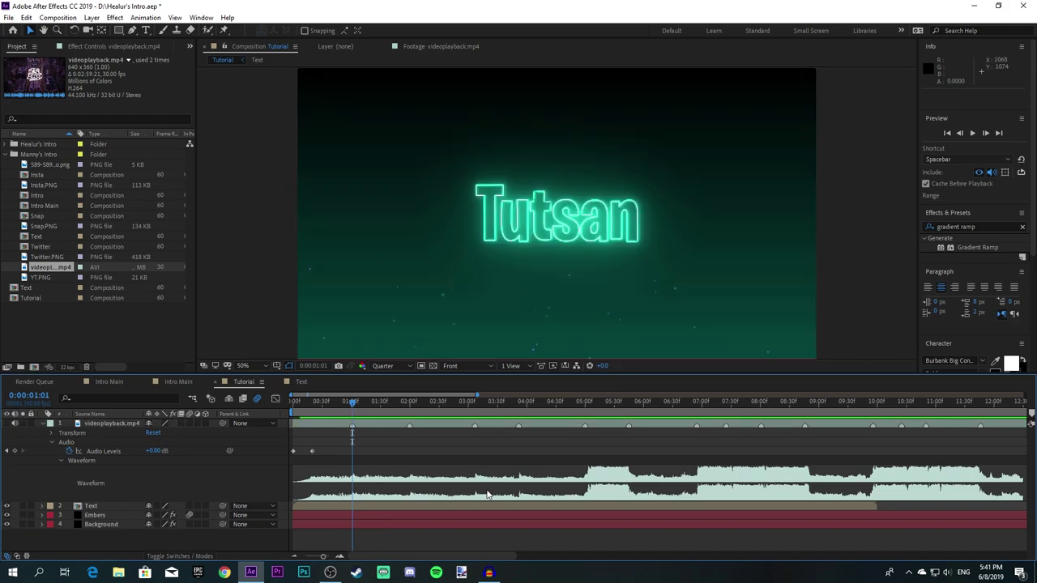
pyautogui.click(610, 508)
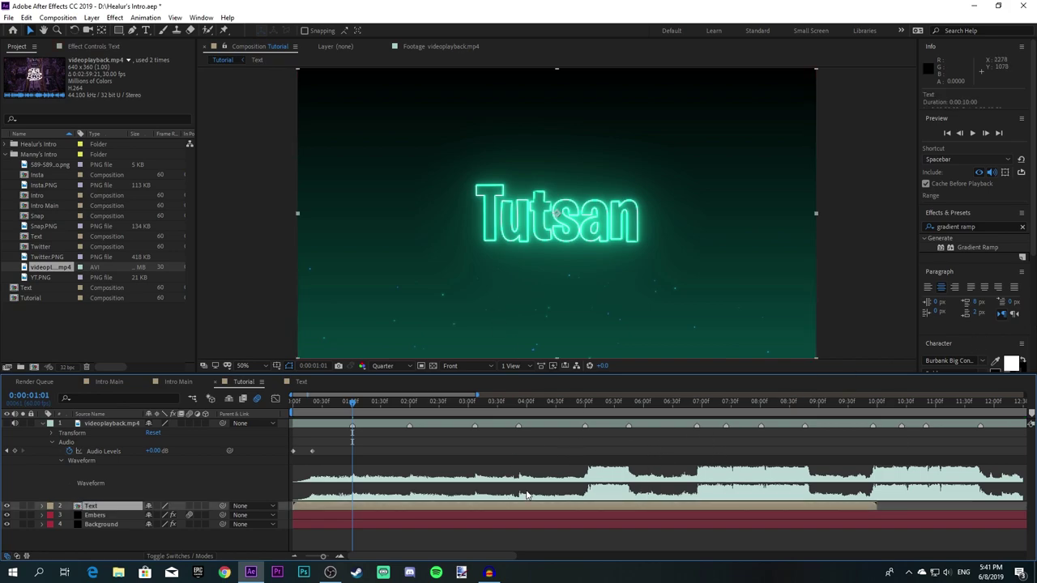
pyautogui.moveTo(477, 395); pyautogui.dragTo(810, 395)
pyautogui.moveTo(809, 462); pyautogui.dragTo(1026, 462)
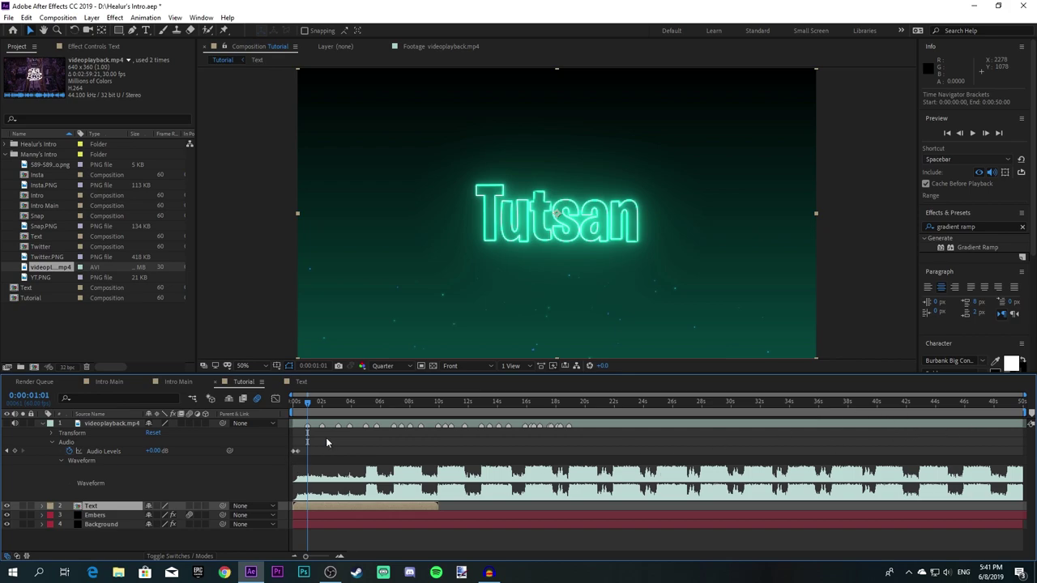
pyautogui.scroll(4, 325, 437)
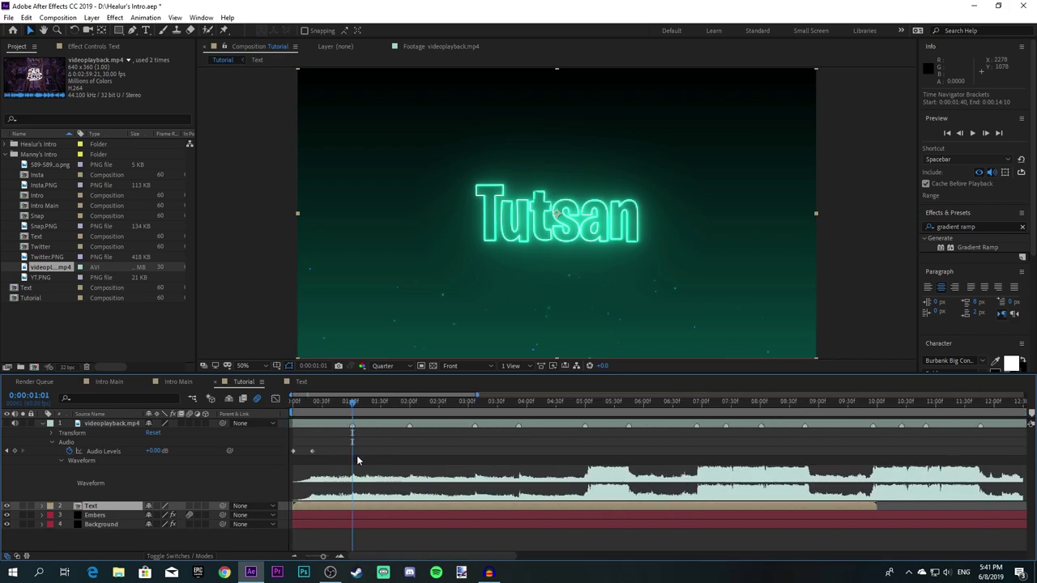
pyautogui.scroll(-2, 441, 455)
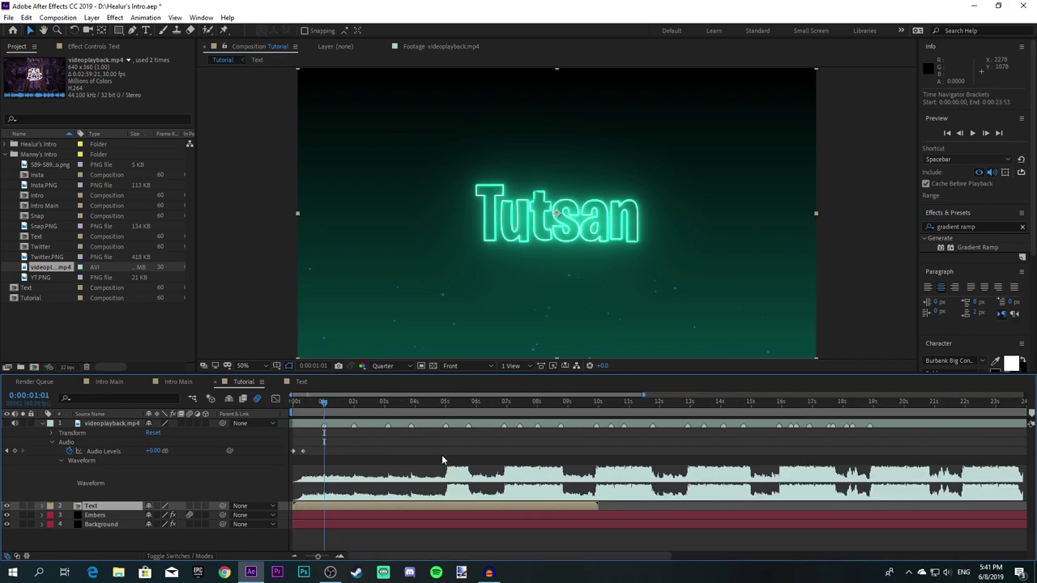
# Step: Go to the beat at 0:00:05:00, open the Text composition, and move its last Glow Color keyframe to about that time
pyautogui.click(445, 411)
pyautogui.scroll(2, 446, 503)
pyautogui.doubleClick(445, 506)
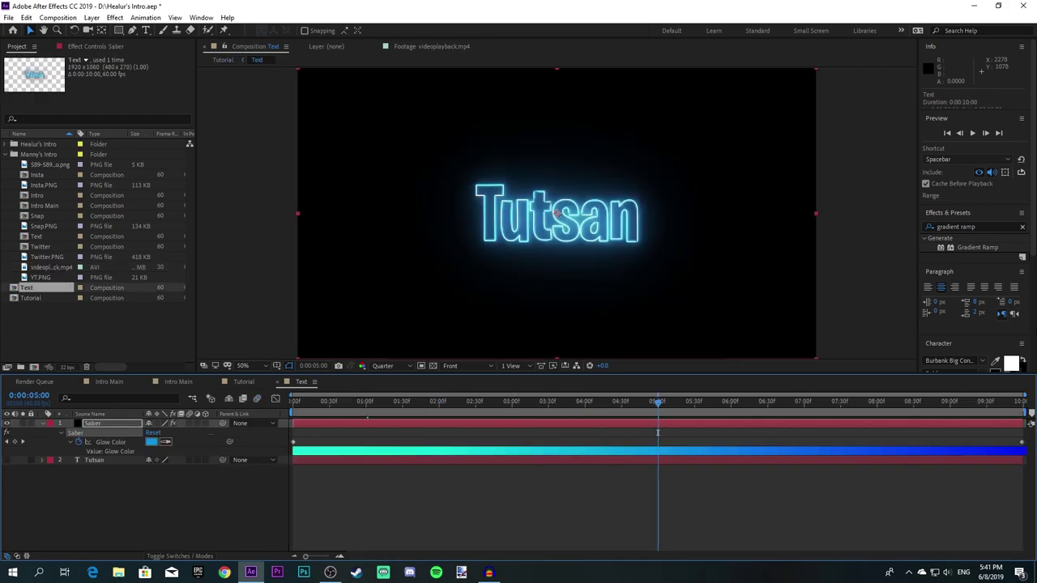
pyautogui.moveTo(1023, 443); pyautogui.dragTo(666, 451)
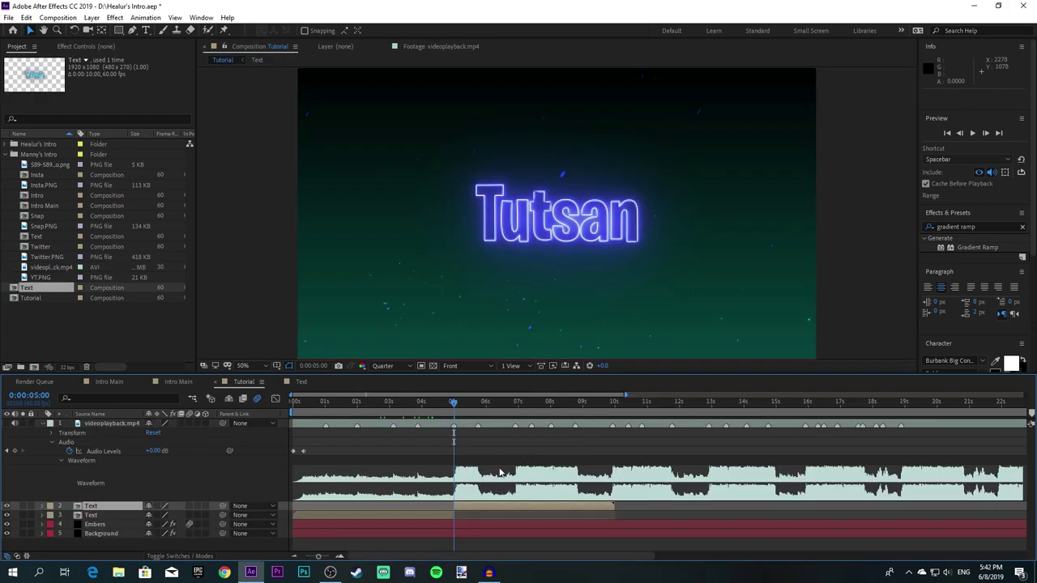
# Step: Delete the upper Text layer, which covers the part after 0:00:05:00, keeping the lower Text layer
pyautogui.press('Delete')
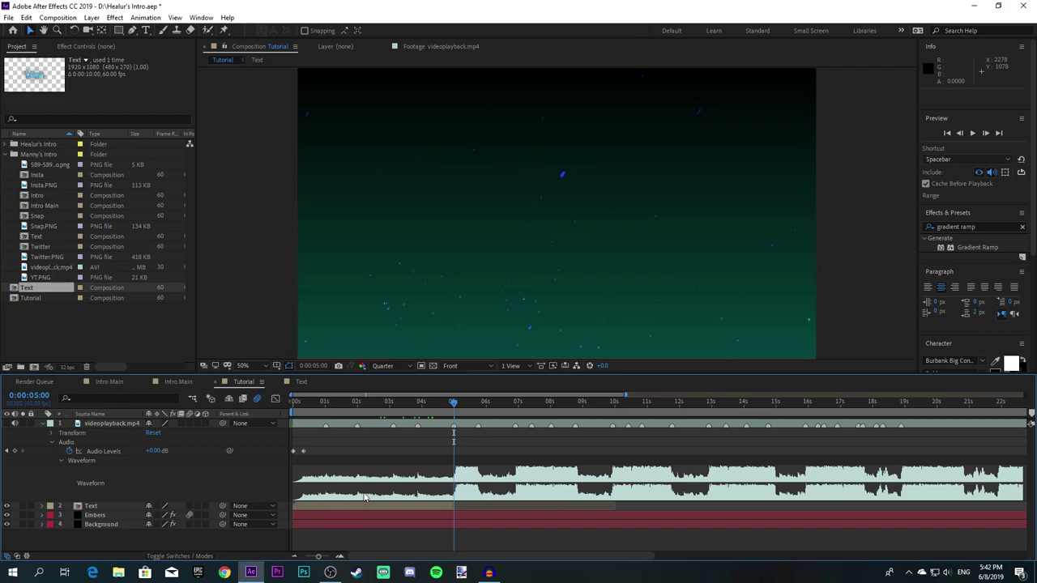
pyautogui.click(330, 403)
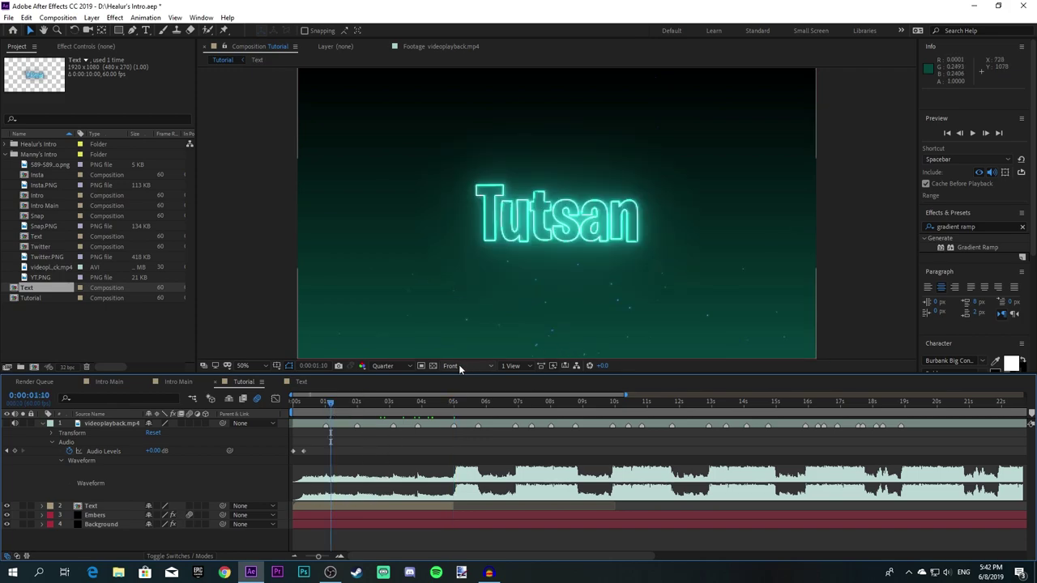
# Step: Add an opacity keyframe of 0% to the remaining Text layer at 0:00:00:00
pyautogui.click(331, 507)
pyautogui.press('Home')
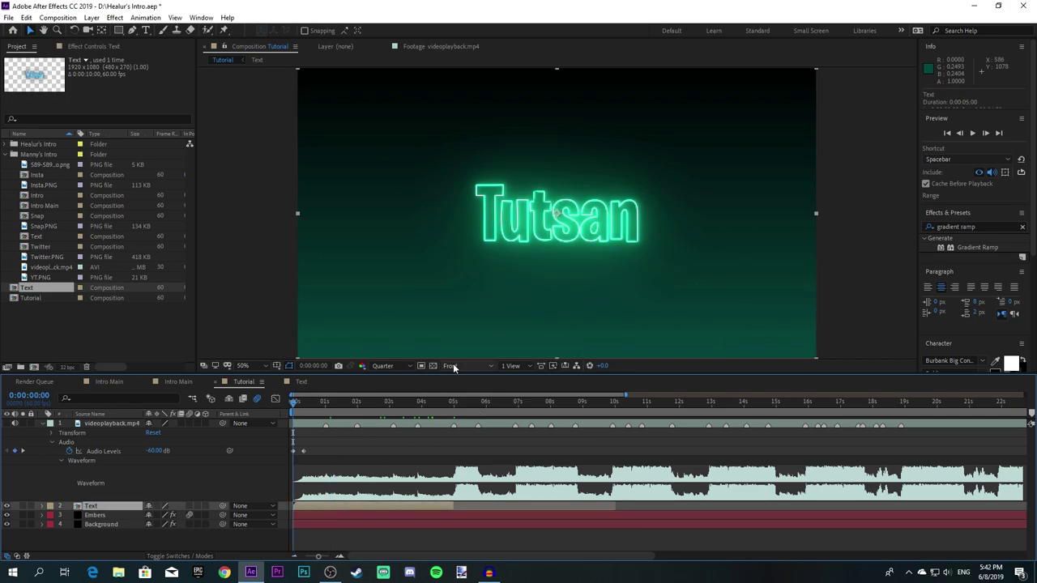
pyautogui.scroll(1, 312, 459)
pyautogui.hscroll(-1, 323, 462)
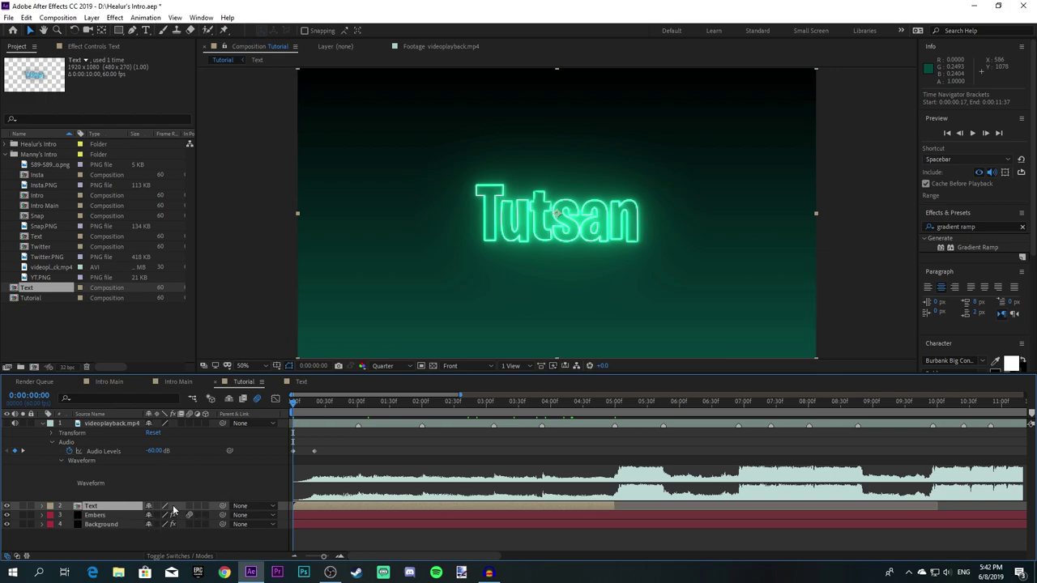
pyautogui.press('t')
pyautogui.click(70, 517)
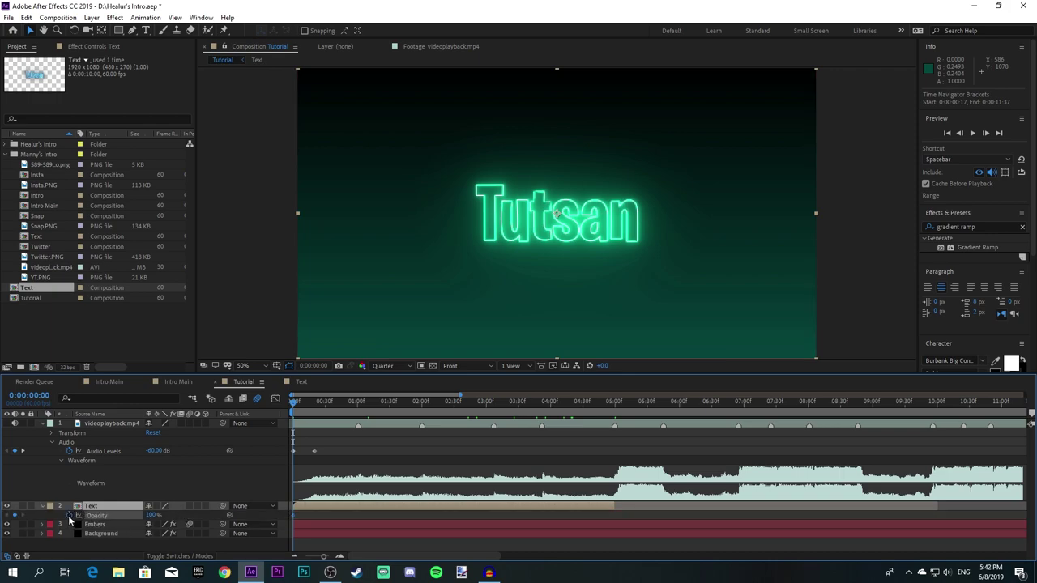
pyautogui.click(151, 516)
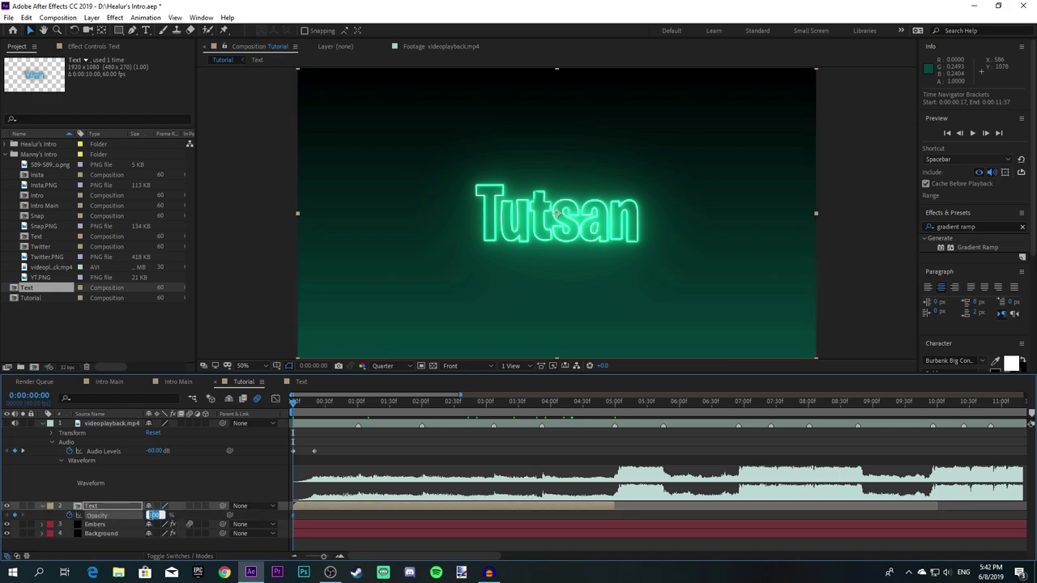
pyautogui.write('0')
pyautogui.press('Return')
# Step: Set the Text layer's opacity to 100% at 0:00:00:20 to complete its fade-in
pyautogui.press('space')
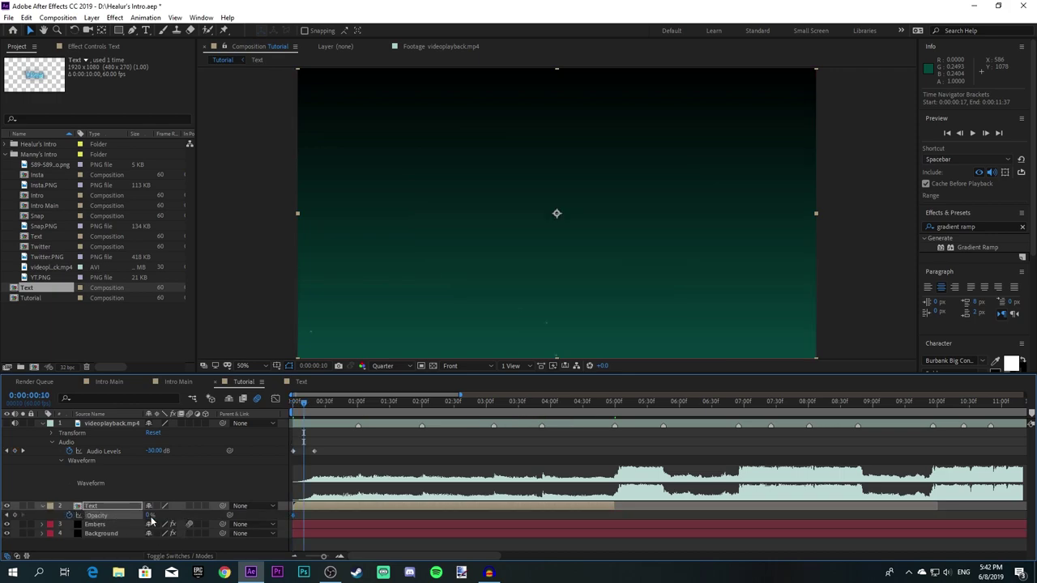
pyautogui.hotkey('shift', 'pagedown')
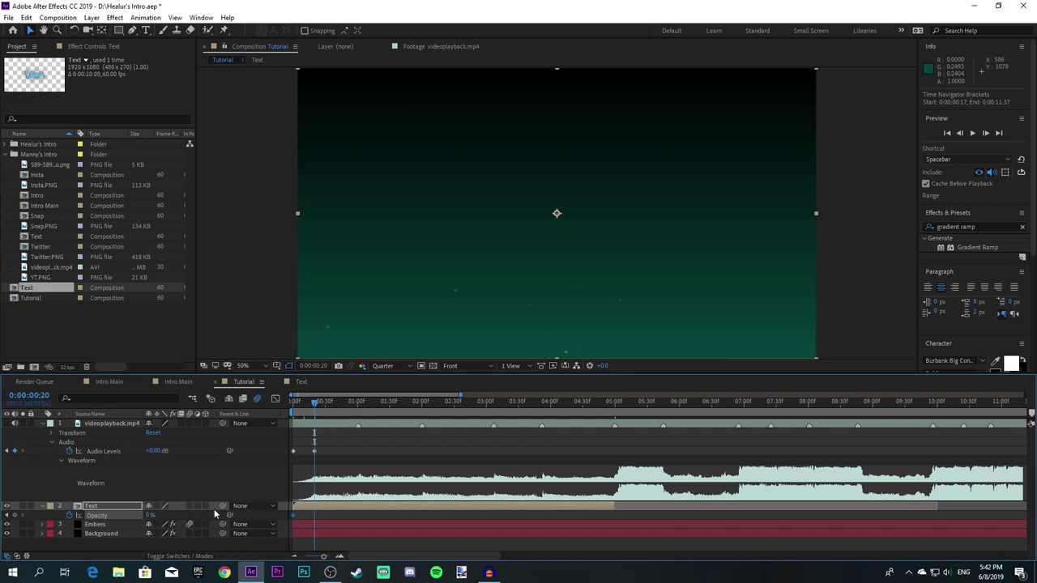
pyautogui.click(151, 516)
pyautogui.write('100')
pyautogui.press('Return')
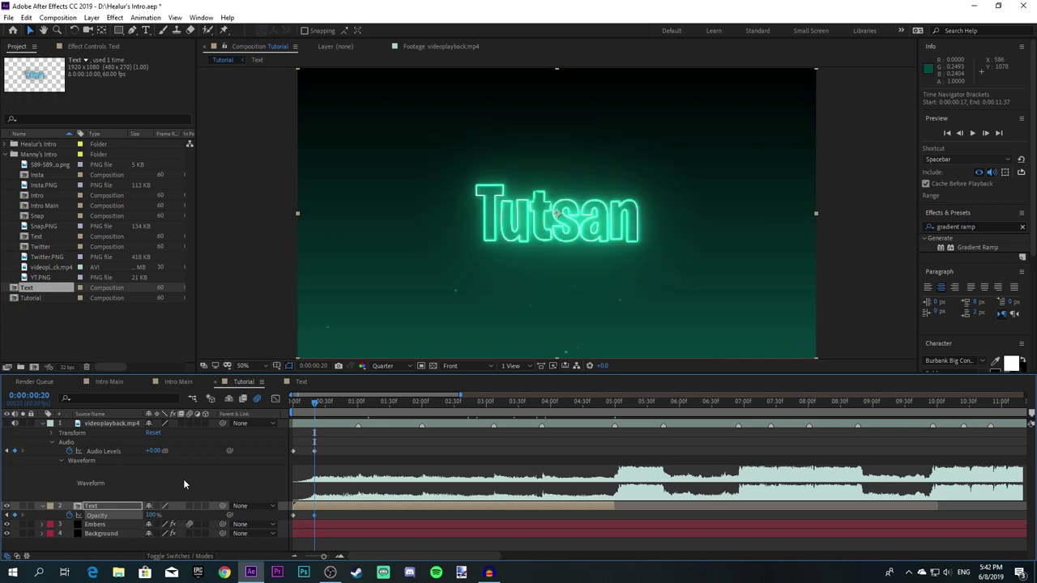
# Step: Copy the Text layer's two opacity keyframes and paste them onto the Embers and Background layers at 0:00:00:00
pyautogui.moveTo(319, 513); pyautogui.dragTo(284, 524)
pyautogui.hotkey('ctrl', 'c')
pyautogui.moveTo(316, 397); pyautogui.dragTo(293, 397)
pyautogui.click(297, 530)
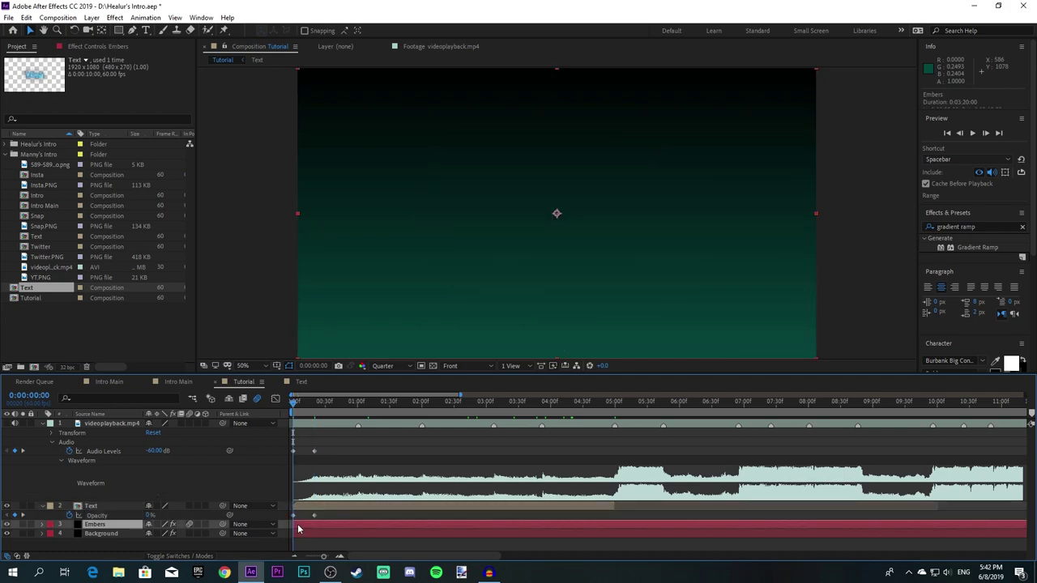
pyautogui.hotkey('ctrl', 'v')
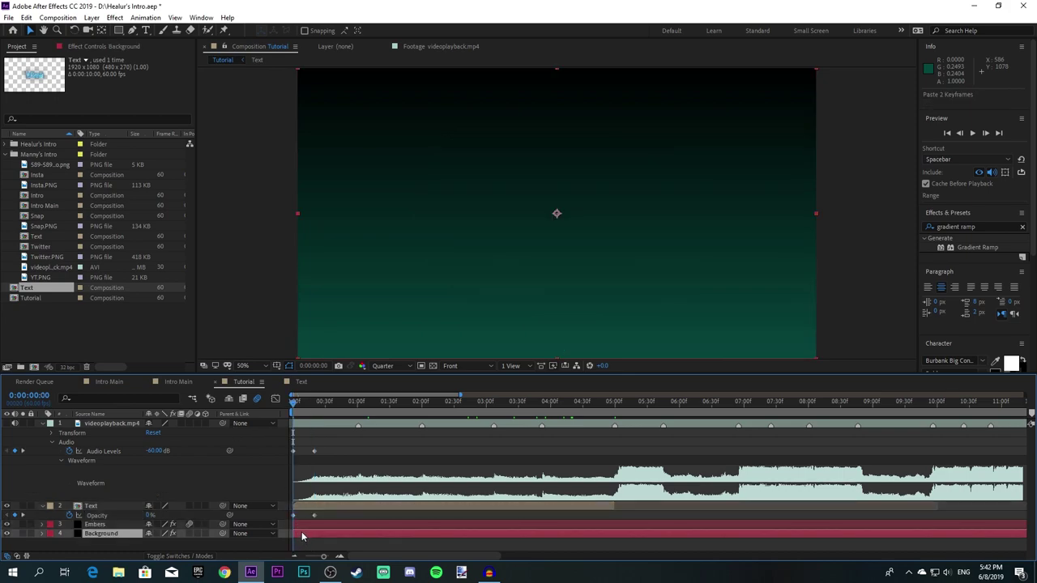
# Step: Create an adjustment layer directly above the Text layer and apply the recent Blur Transition preset to it
pyautogui.click(316, 504)
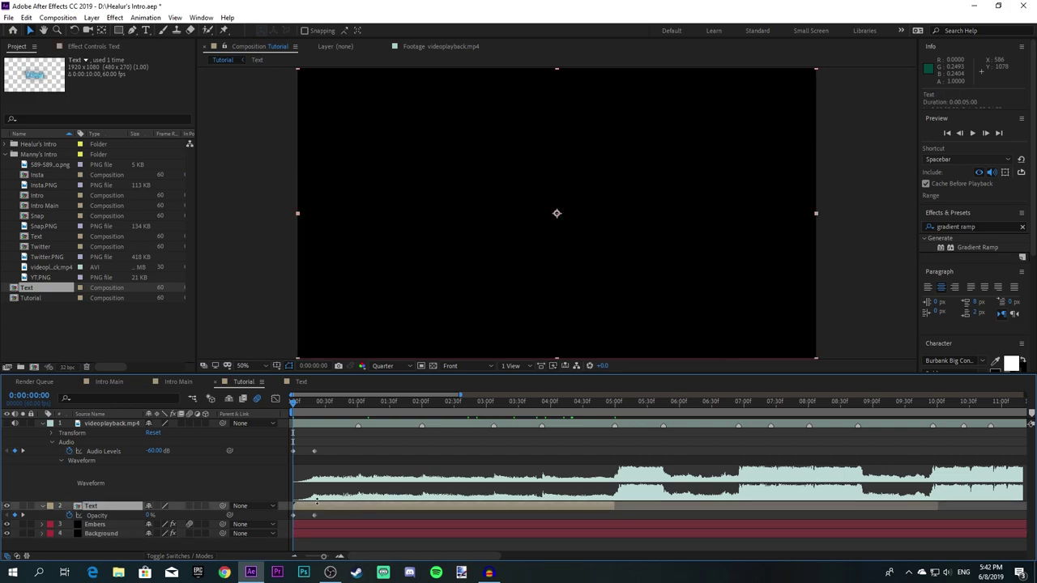
pyautogui.hotkey('ctrl', 'alt', 'y')
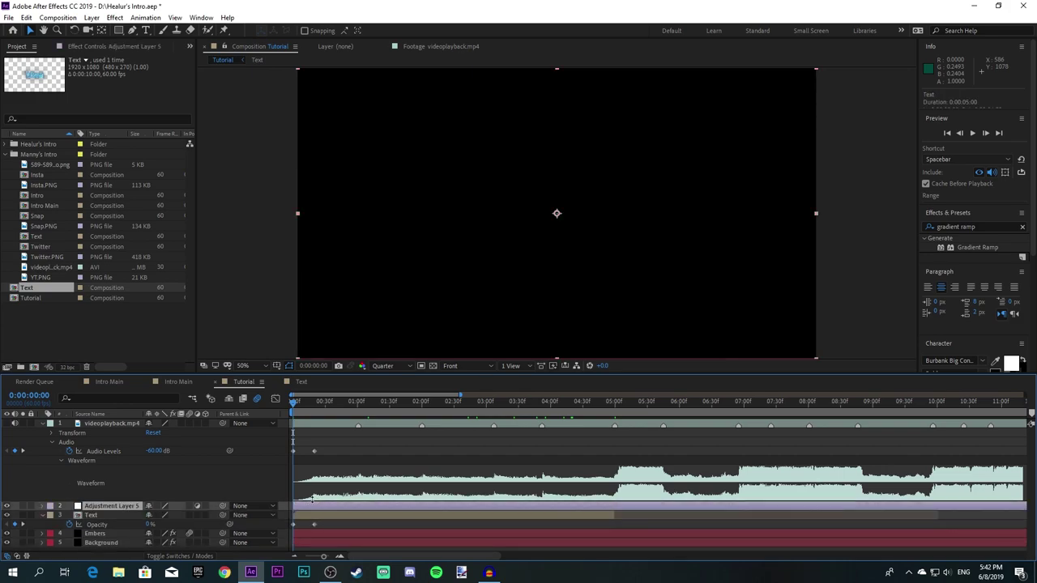
pyautogui.click(147, 21)
pyautogui.moveTo(170, 55)
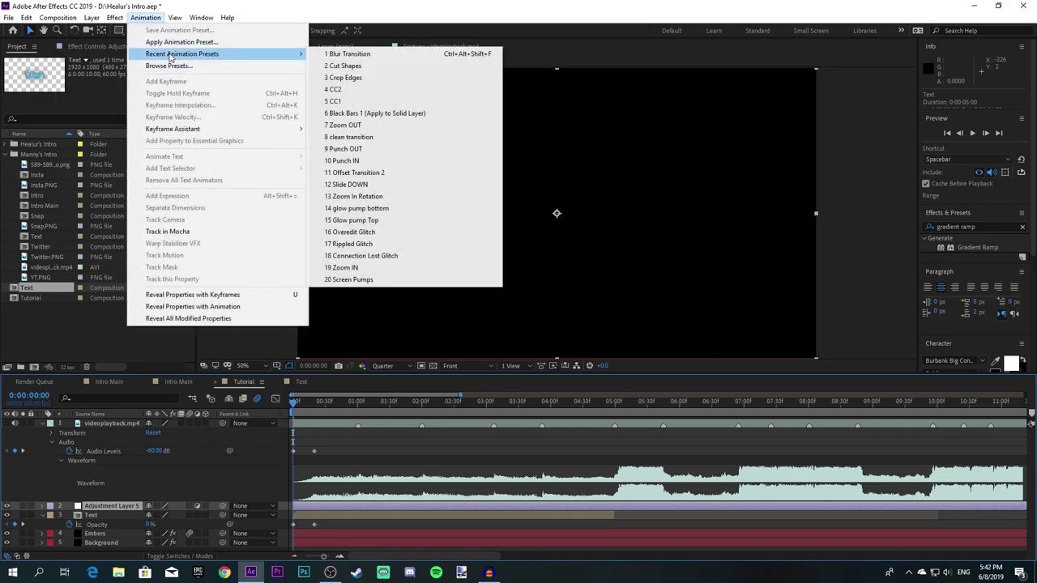
pyautogui.click(349, 53)
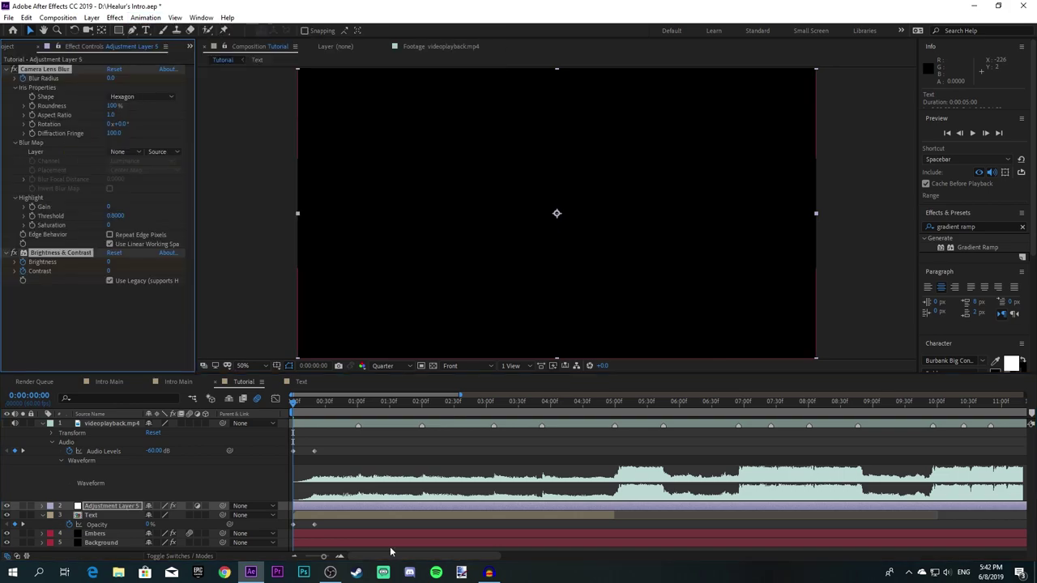
# Step: Shift the adjustment layer's blur, brightness and contrast keyframes so their peak values fall at 0:00:00:00, and trim the layer's end to 0:00:00:30
pyautogui.press('u')
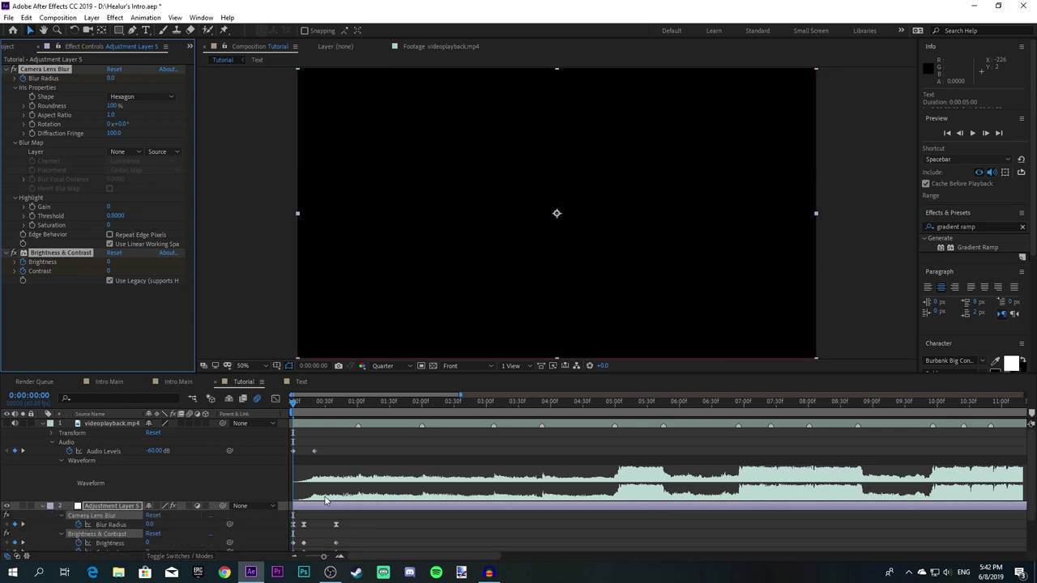
pyautogui.scroll(-2, 318, 496)
pyautogui.moveTo(347, 476); pyautogui.dragTo(298, 493)
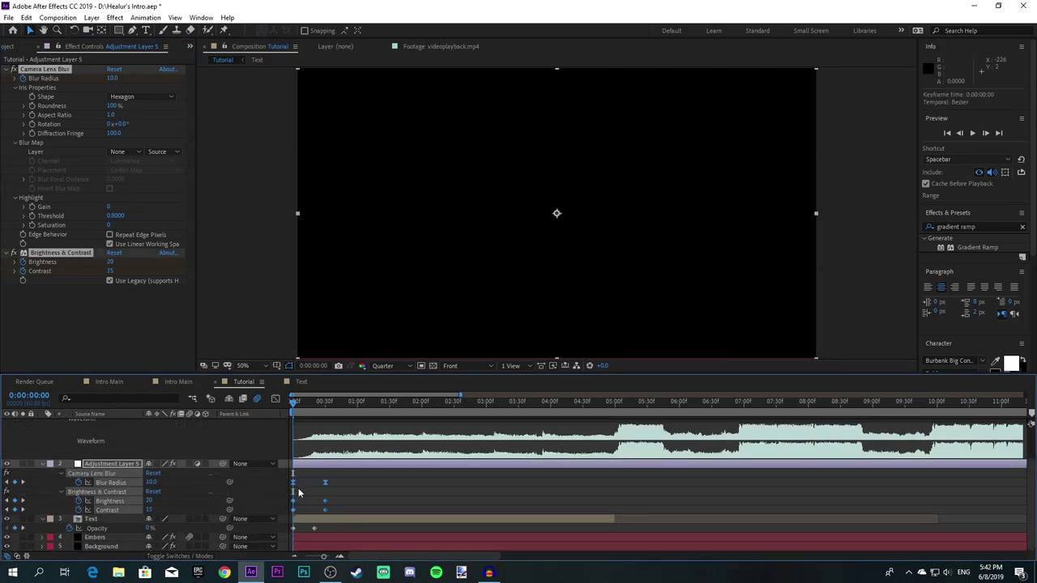
pyautogui.click(324, 411)
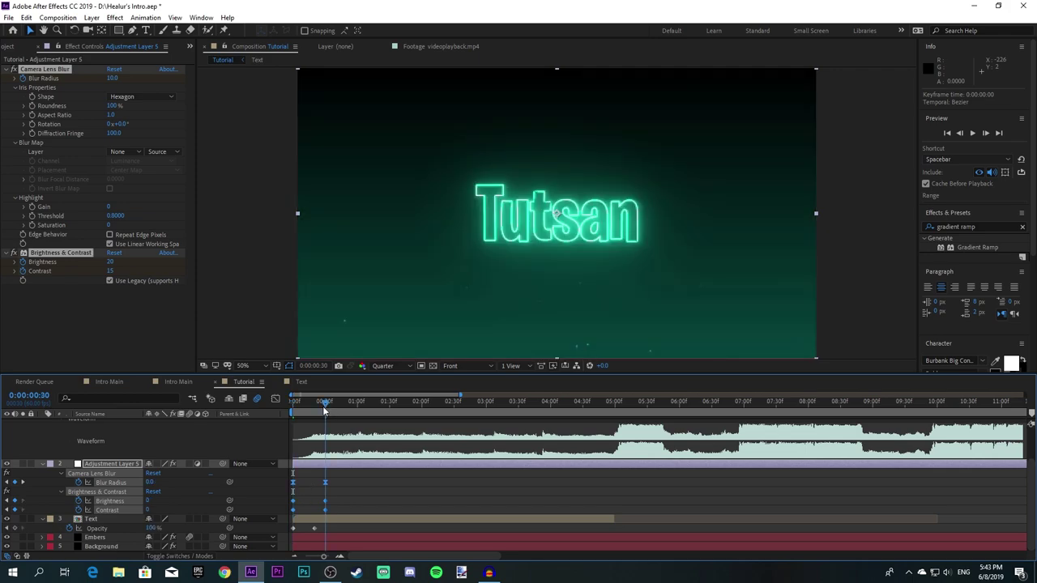
pyautogui.hotkey('alt', ']')
pyautogui.click(336, 433)
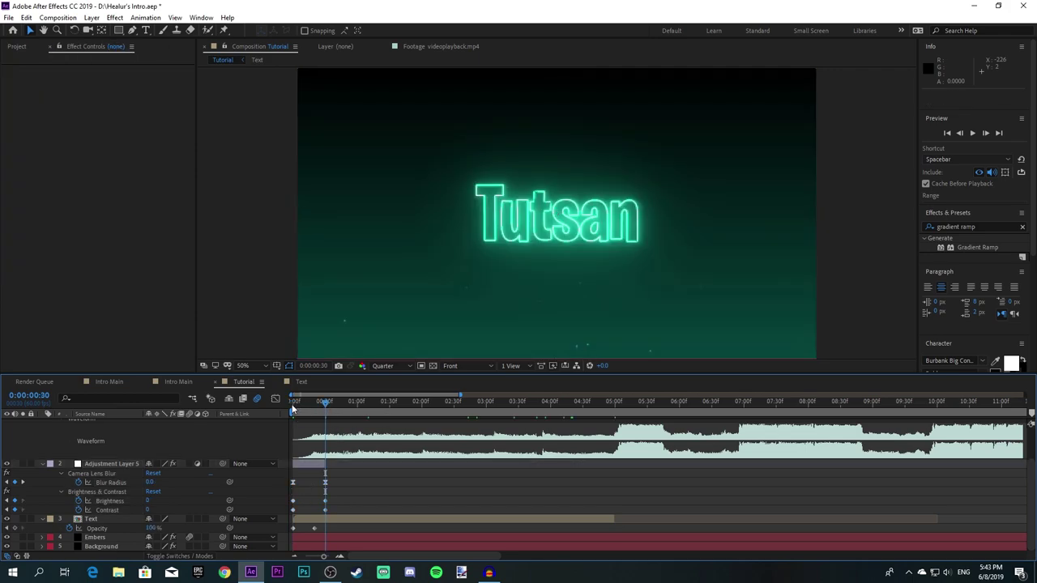
# Step: Preview the opening fade and blur from the start of the composition
pyautogui.click(292, 404)
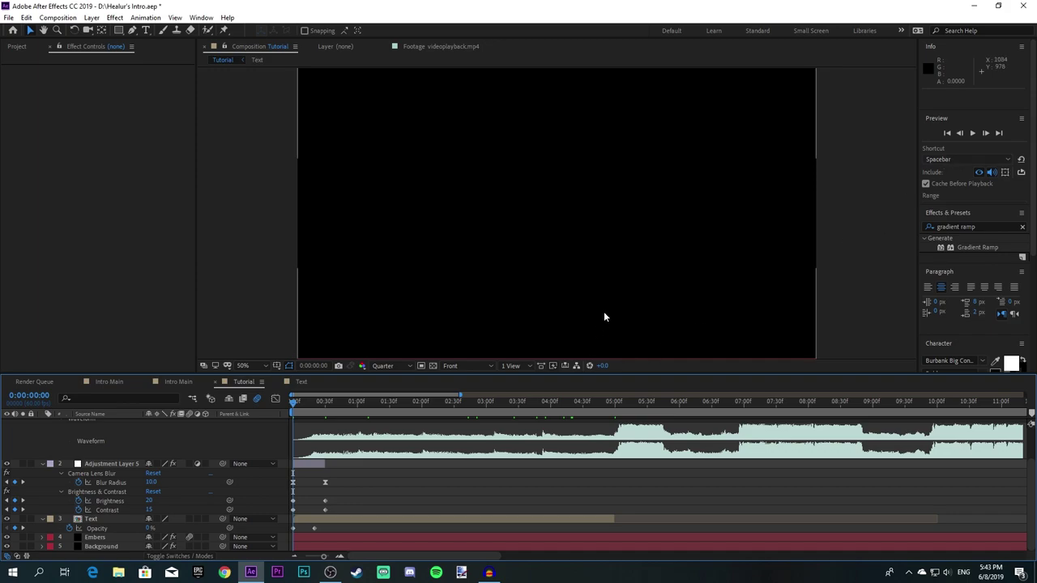
pyautogui.press('space')
pyautogui.moveTo(295, 404); pyautogui.dragTo(284, 406)
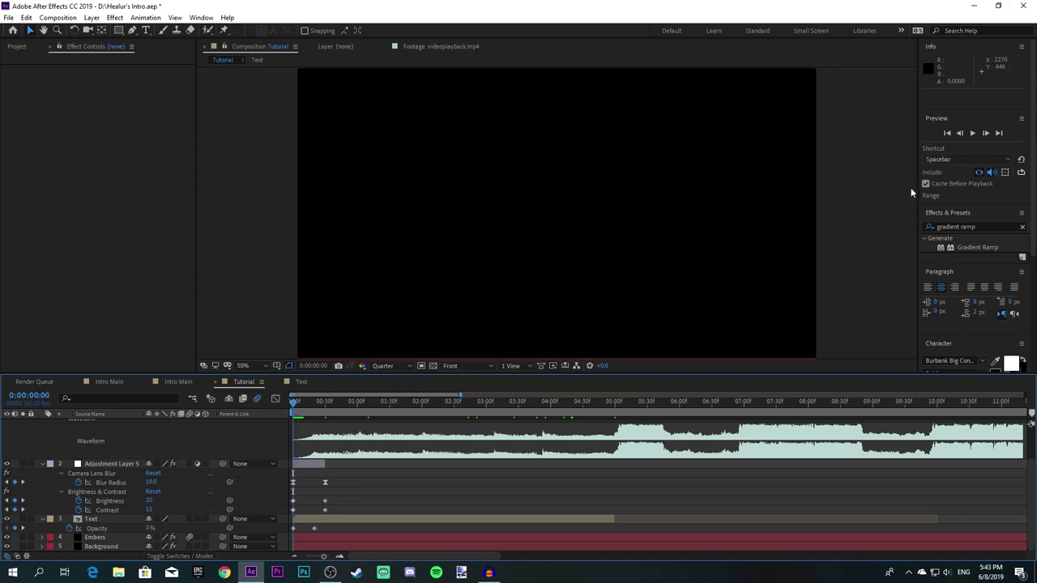
pyautogui.press('space')
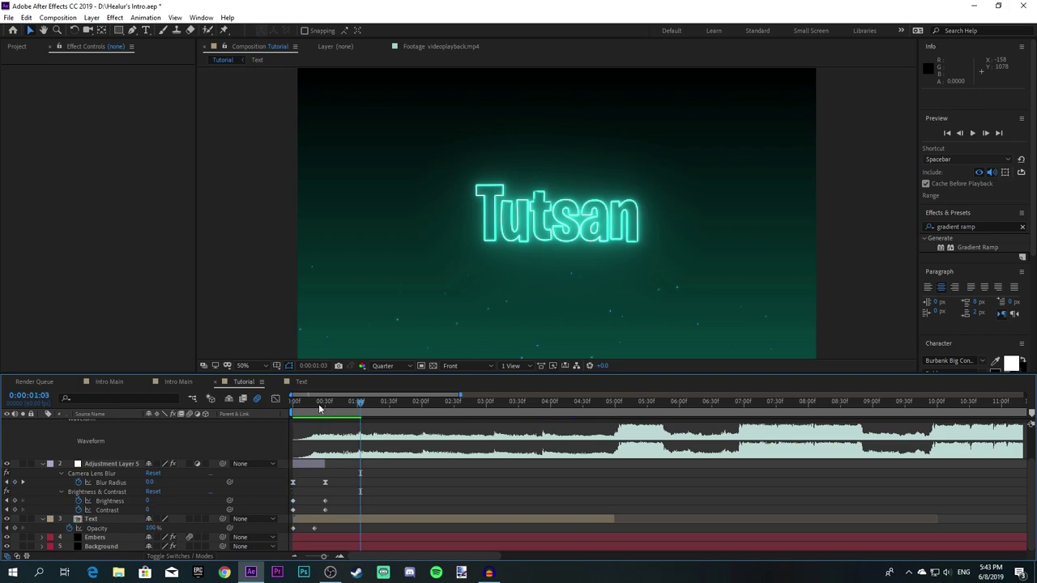
pyautogui.press('space')
# Step: Turn off caching before playback, preview the opening again and return to 0:00:00:00
pyautogui.click(925, 185)
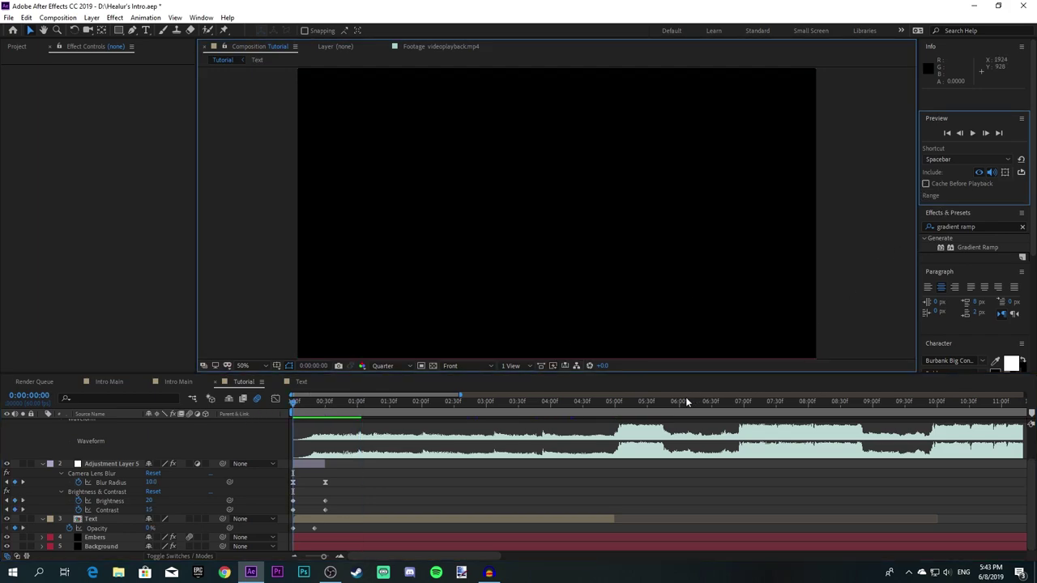
pyautogui.press('space')
pyautogui.press('space')
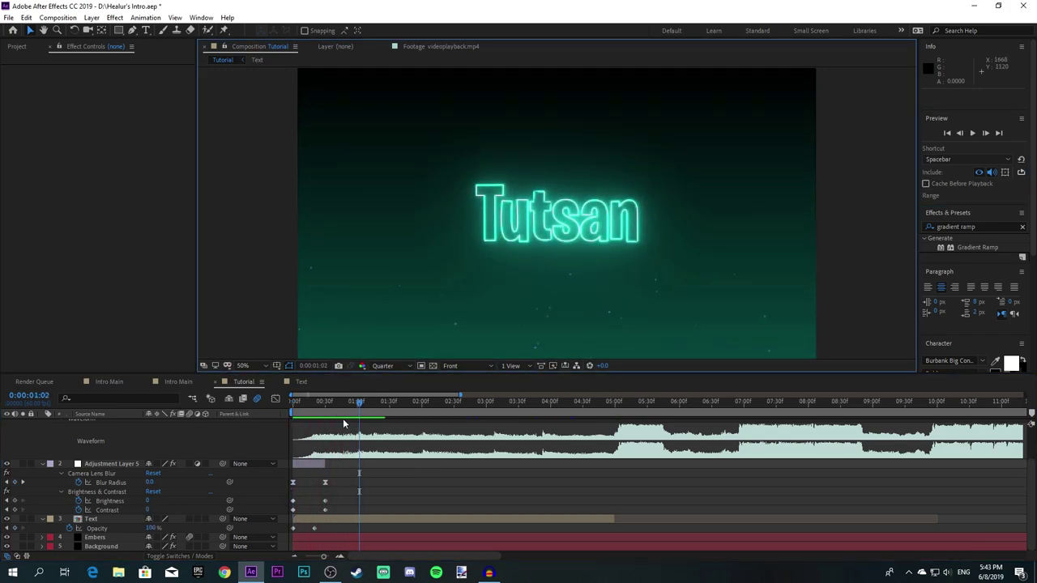
pyautogui.moveTo(297, 408); pyautogui.dragTo(284, 412)
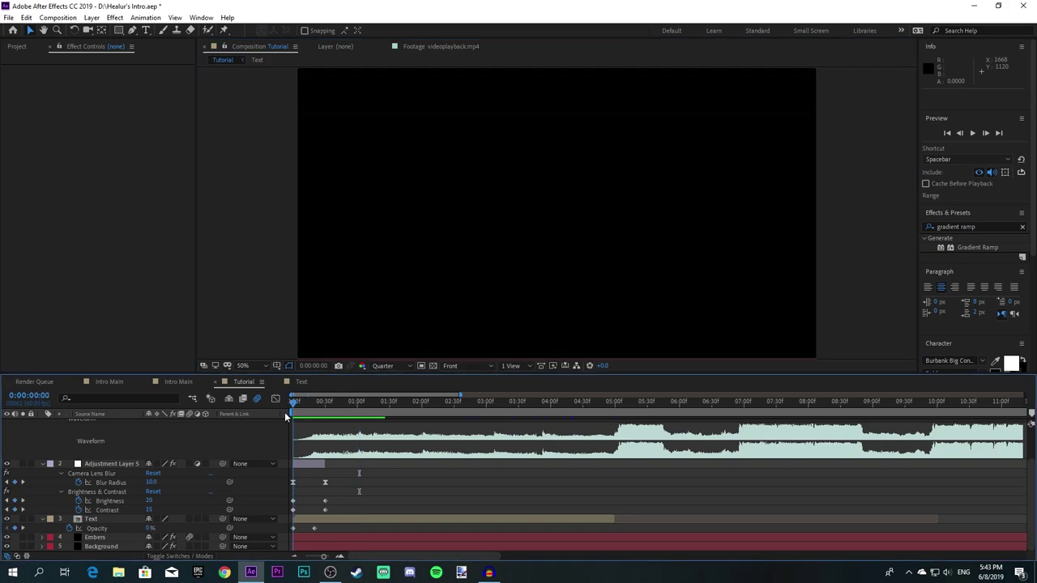
# Step: Keyframe the Text layer at 0:00:00:00 with a scale of 130% and a rotation of 10°
pyautogui.click(312, 517)
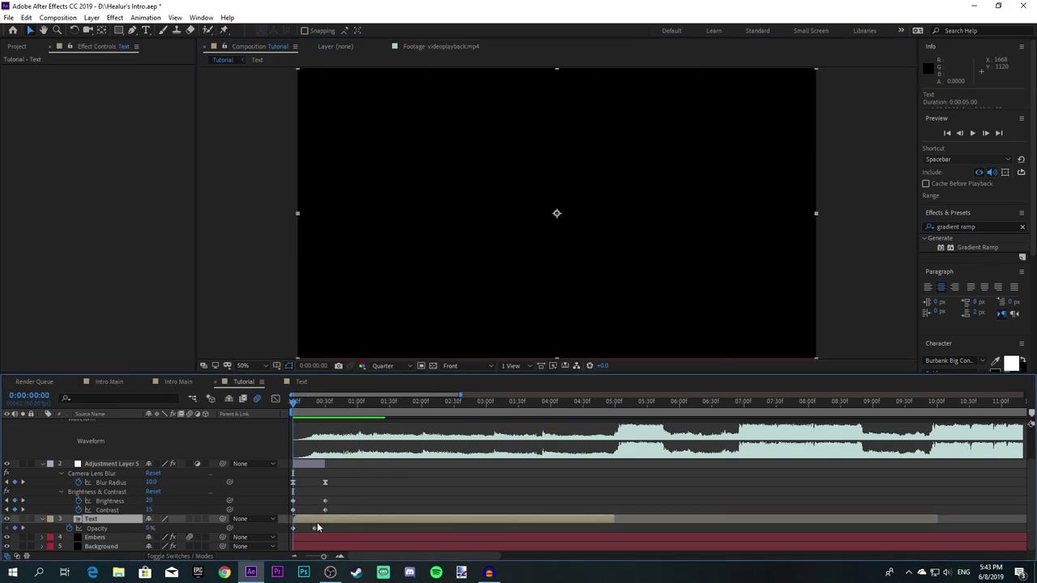
pyautogui.press('s')
pyautogui.hotkey('shift', 'r')
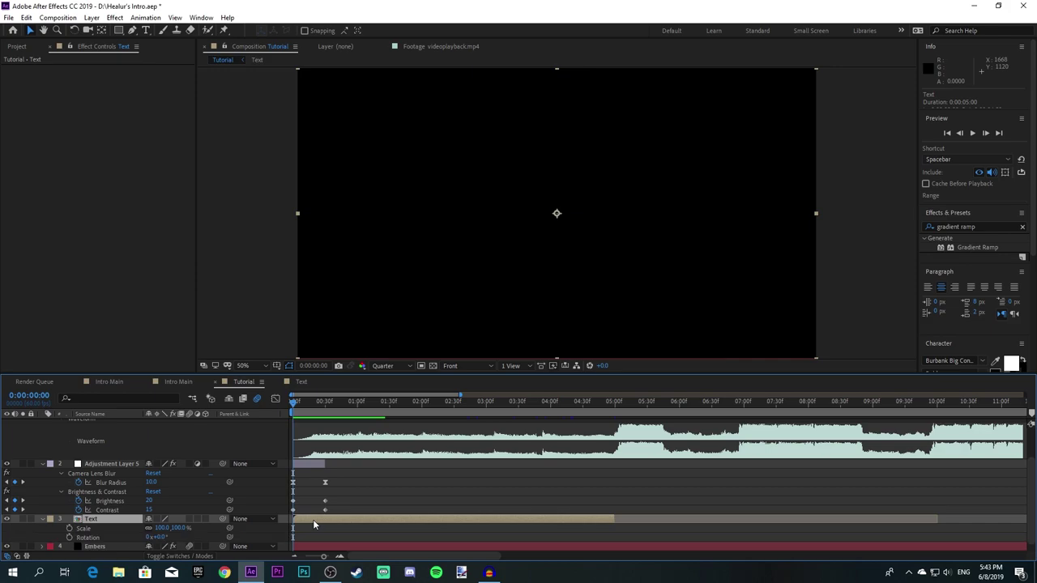
pyautogui.click(68, 528)
pyautogui.click(69, 537)
pyautogui.click(179, 528)
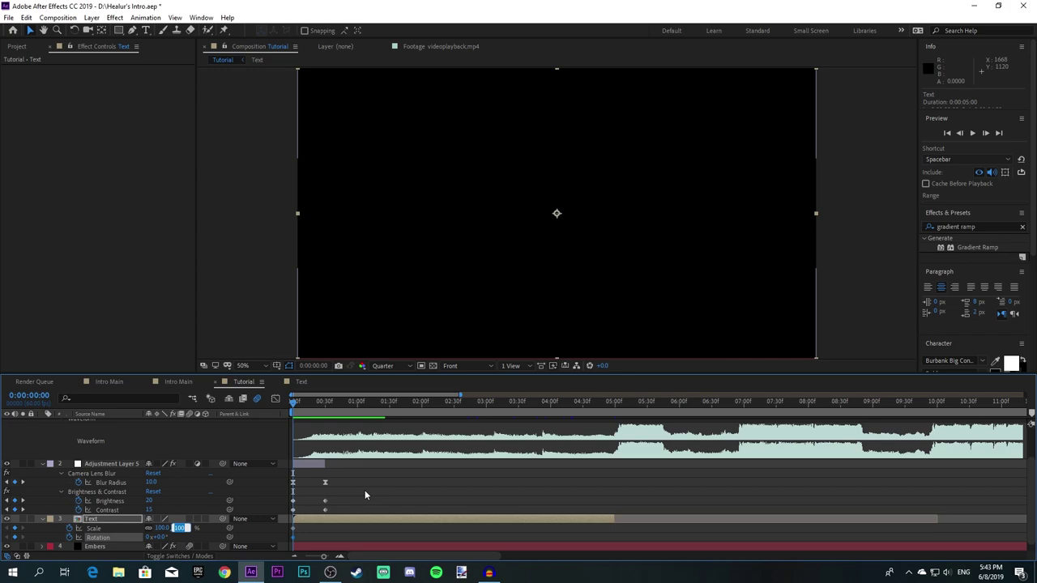
pyautogui.write('130')
pyautogui.press('Return')
pyautogui.click(163, 538)
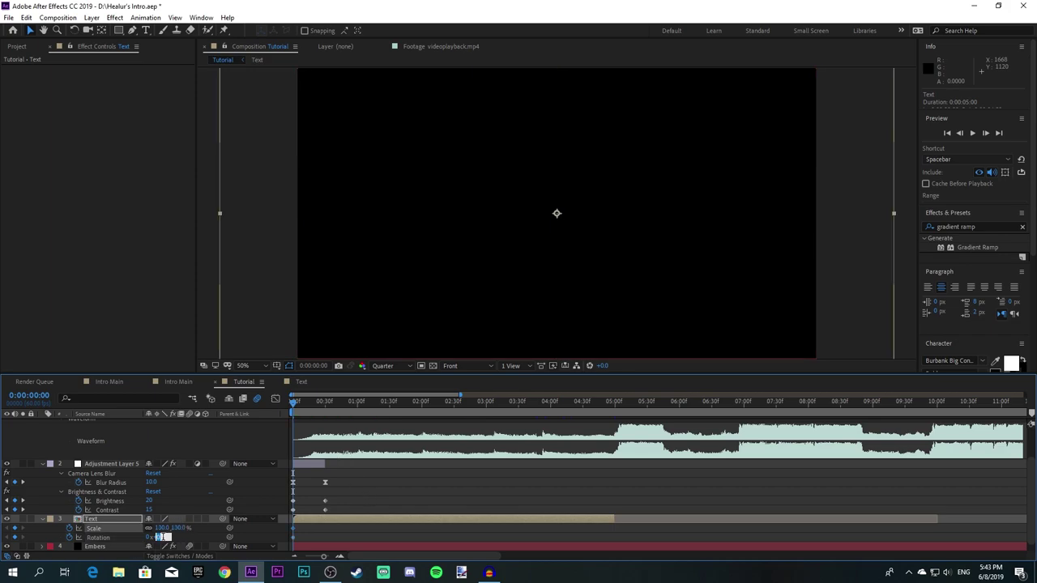
pyautogui.write('10')
pyautogui.press('Return')
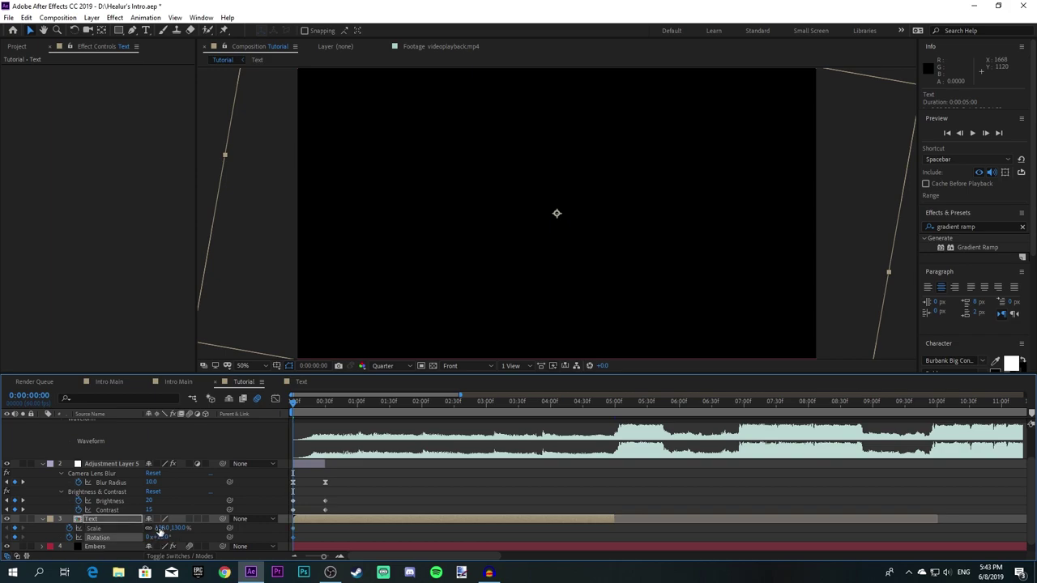
# Step: Go to the first beat marker at 0:00:01:01 and set the Text layer's scale to 121%
pyautogui.scroll(2, 349, 486)
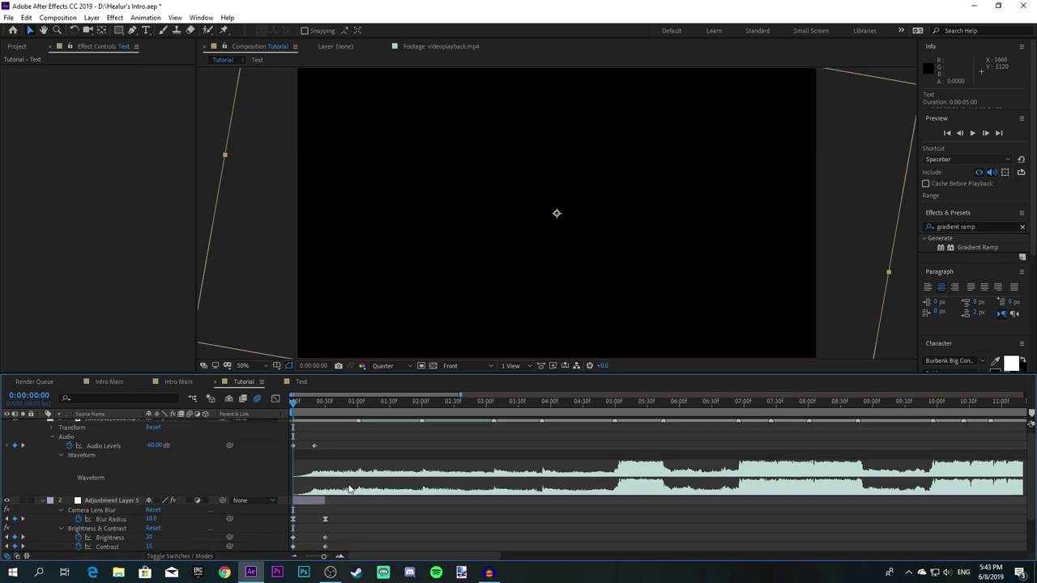
pyautogui.click(358, 405)
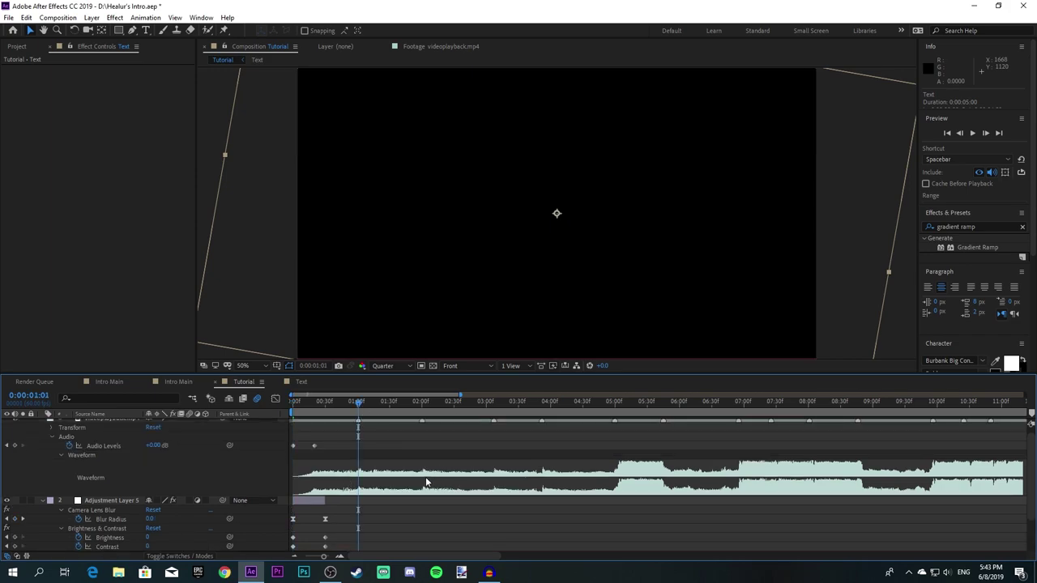
pyautogui.scroll(-2, 411, 470)
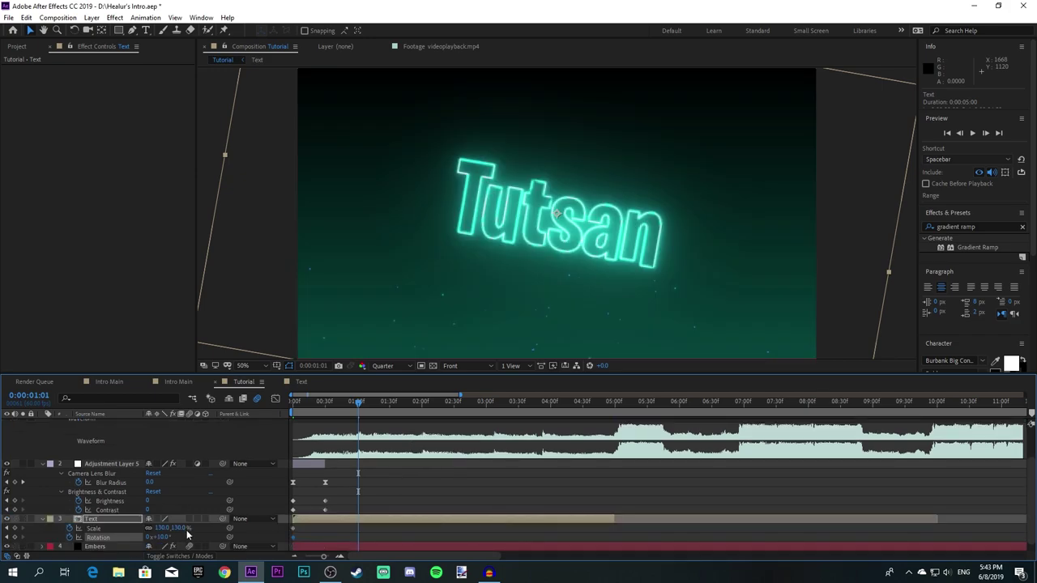
pyautogui.click(187, 529)
pyautogui.write('1')
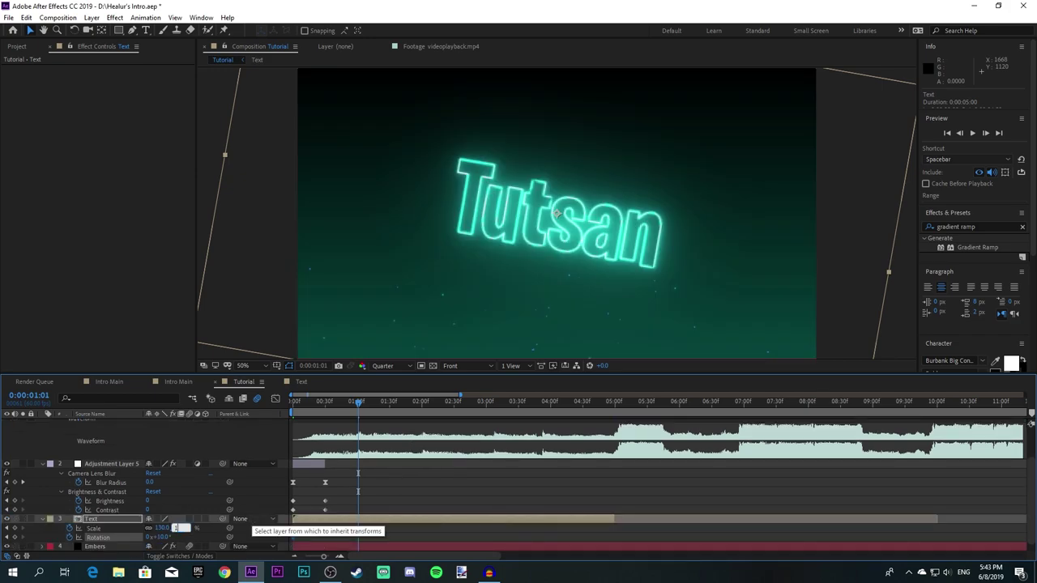
pyautogui.write('21')
pyautogui.press('Tab')
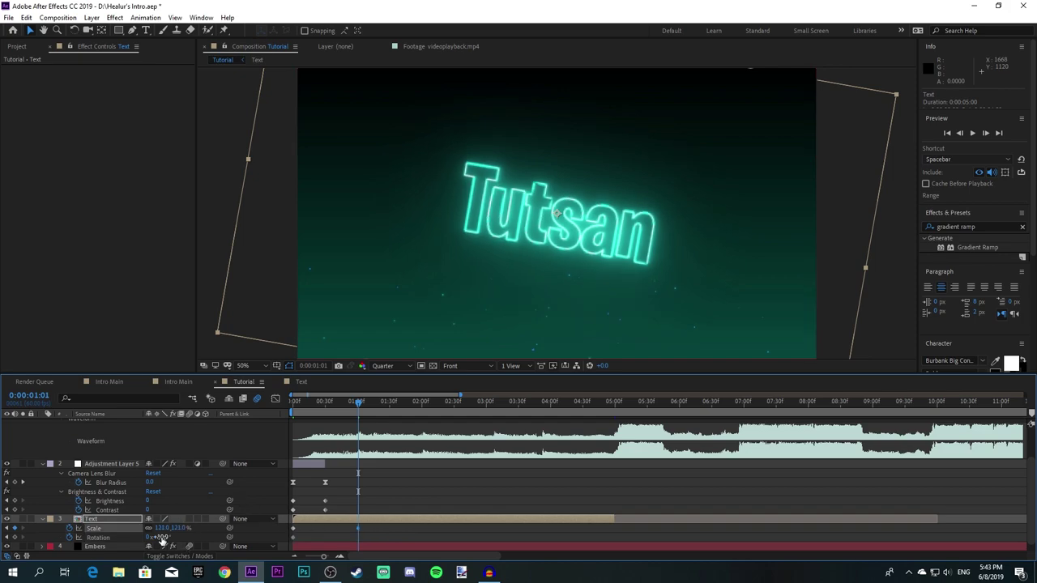
# Step: Set the Text layer's rotation to -12° at the 0:00:01:01 beat marker
pyautogui.write('10')
pyautogui.write('-12')
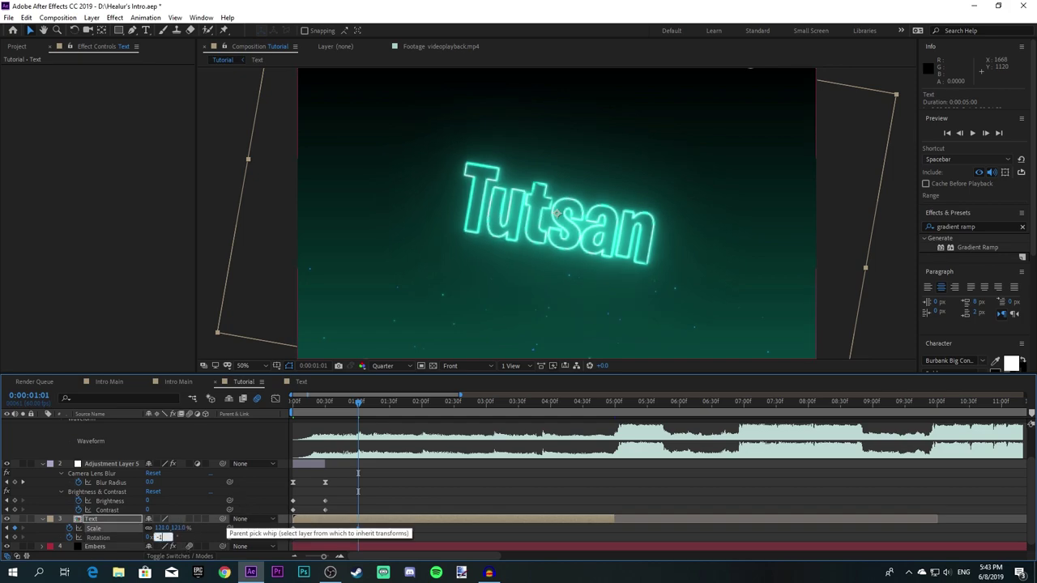
pyautogui.press('Return')
# Step: Go to the beat marker at 0:00:02:00 and set the Text layer's scale to 118%
pyautogui.scroll(2, 430, 461)
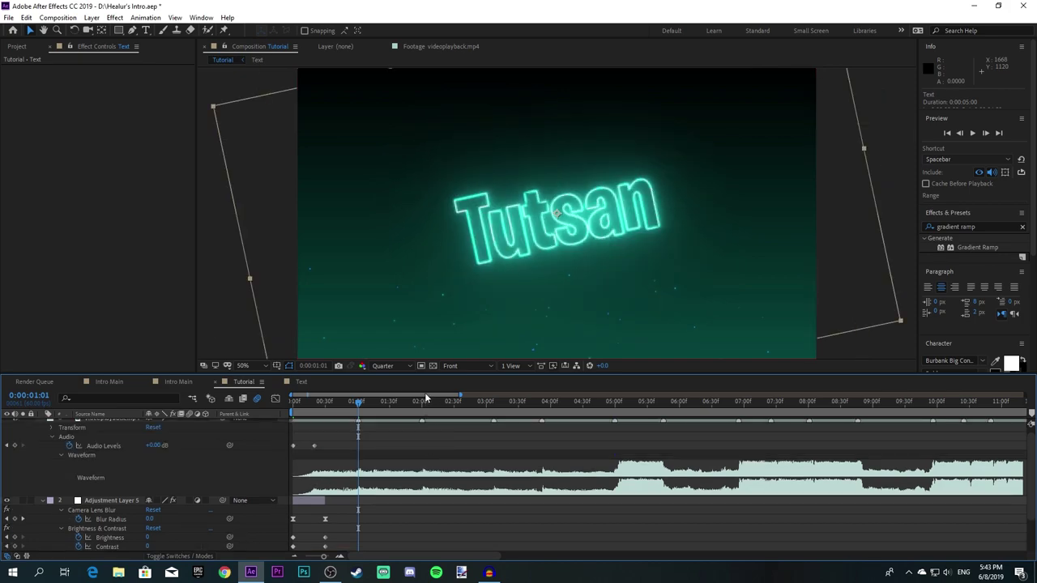
pyautogui.click(422, 412)
pyautogui.scroll(-2, 419, 474)
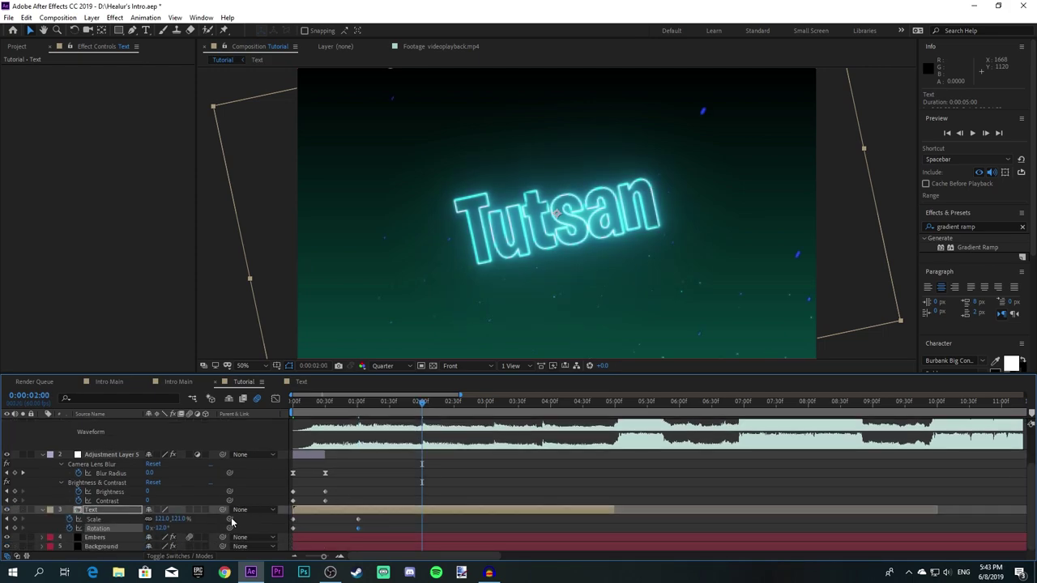
pyautogui.click(179, 519)
pyautogui.write('118')
pyautogui.press('Return')
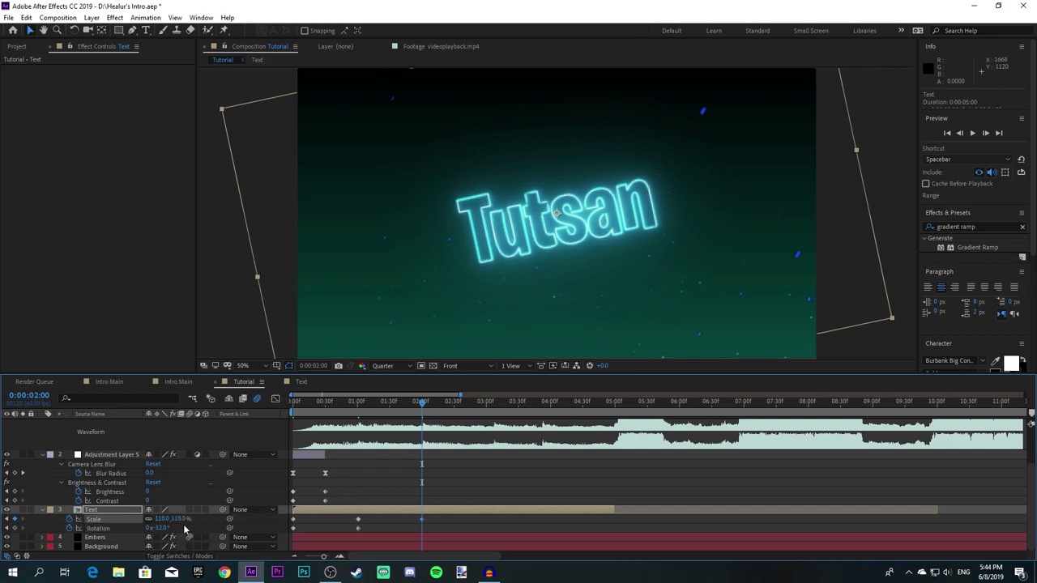
# Step: Try a 200% scale on the Text layer at 0:00:02:00 and restore it to 118%
pyautogui.click(178, 519)
pyautogui.write('200')
pyautogui.press('Return')
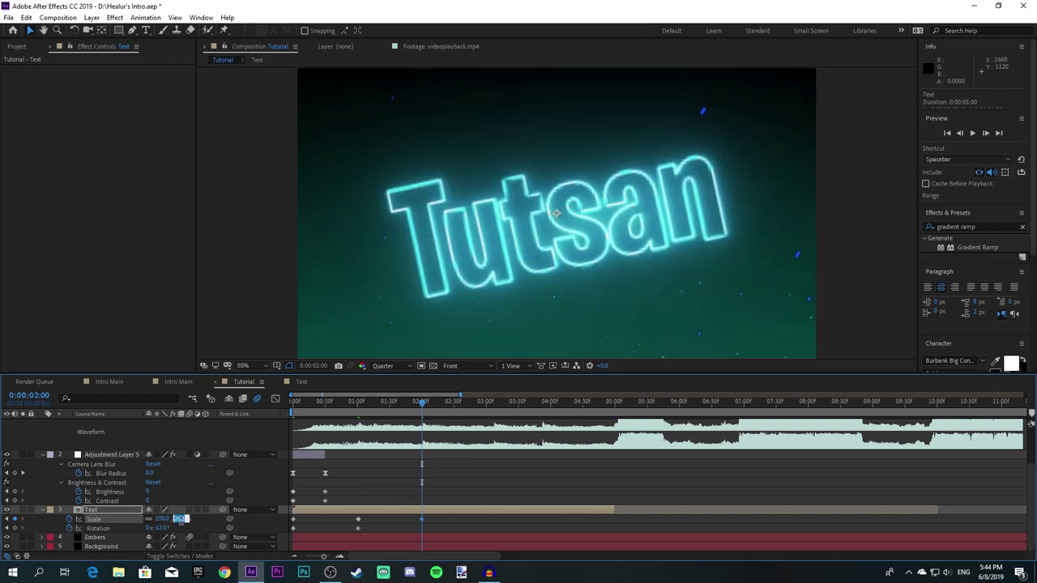
pyautogui.click(179, 520)
pyautogui.write('118')
# Step: Set the Text layer's rotation to 8° at the 0:00:02:00 beat marker
pyautogui.click(162, 527)
pyautogui.write('12')
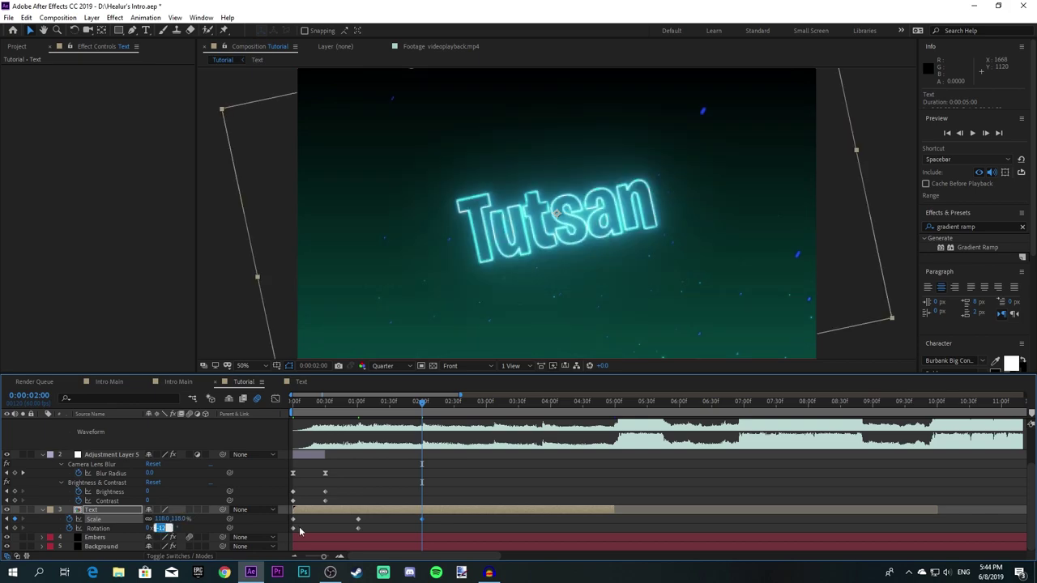
pyautogui.press('Return')
# Step: At the 0:00:03:07 beat marker, keyframe the Text layer with a scale of 119% and a rotation of -9°
pyautogui.scroll(1, 483, 422)
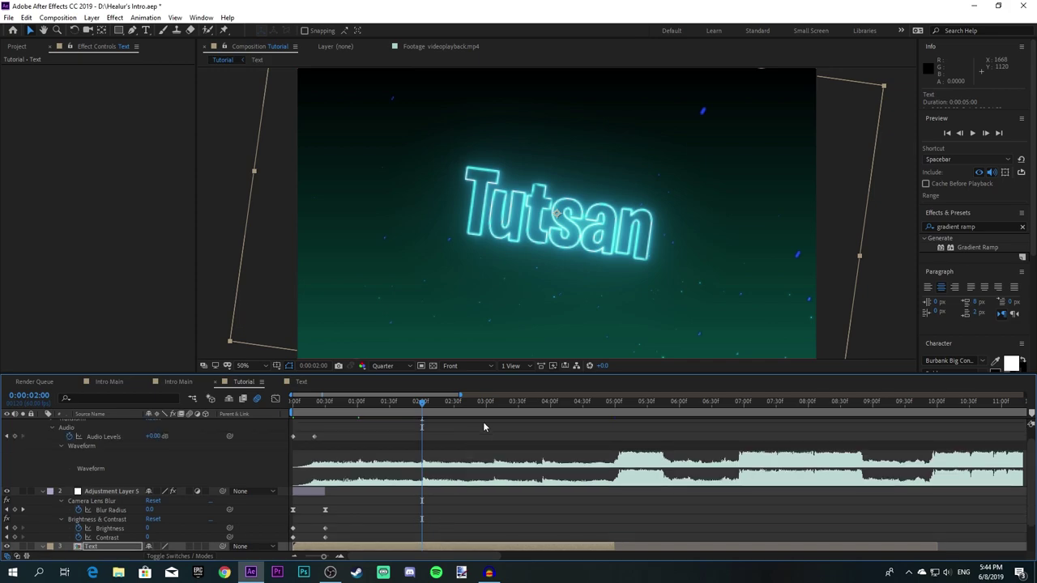
pyautogui.scroll(1, 487, 409)
pyautogui.click(496, 412)
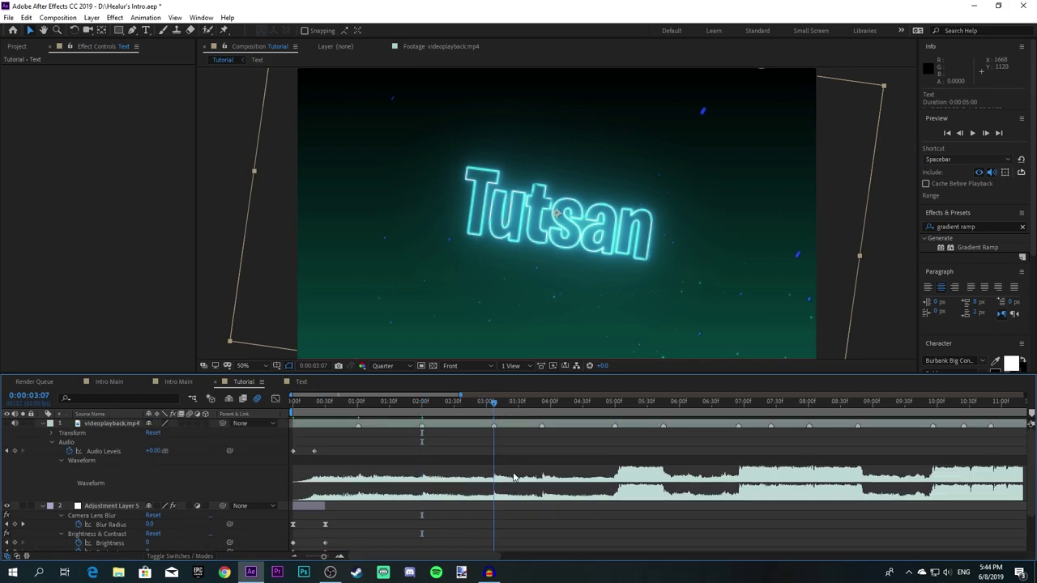
pyautogui.scroll(-2, 512, 474)
pyautogui.scroll(1, 608, 511)
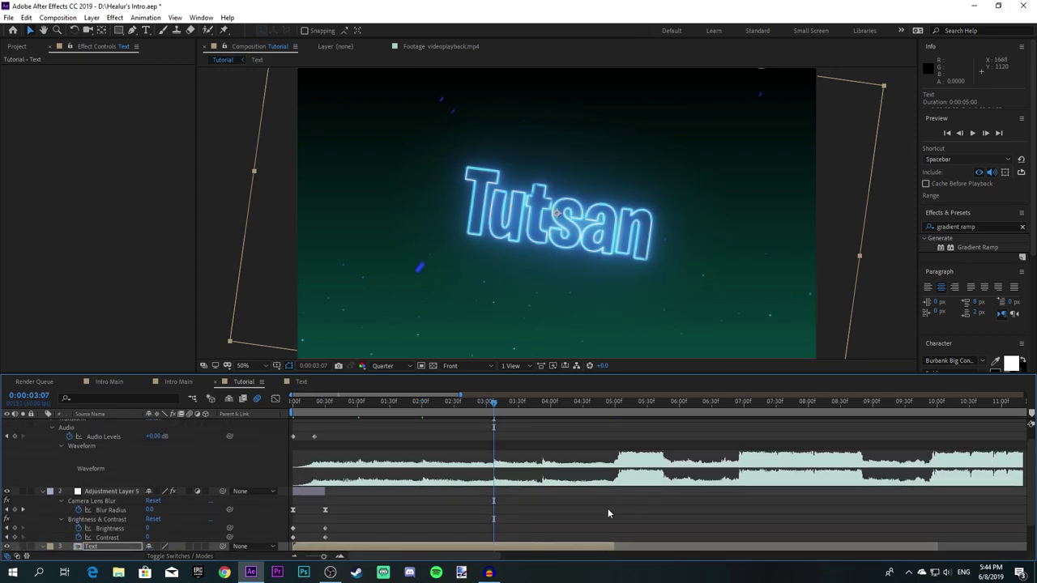
pyautogui.scroll(-1, 539, 531)
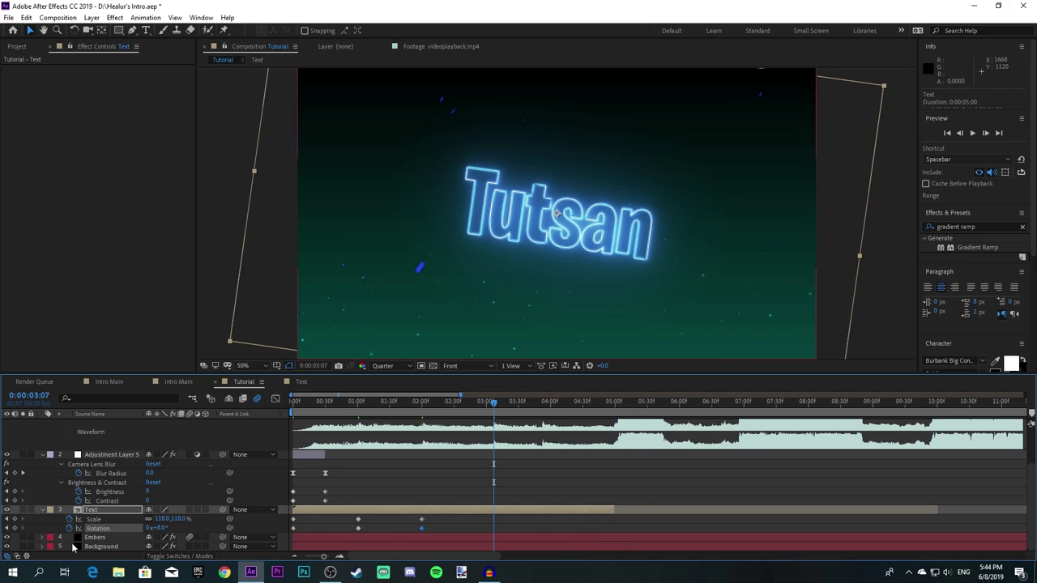
pyautogui.click(181, 519)
pyautogui.write('119')
pyautogui.press('Return')
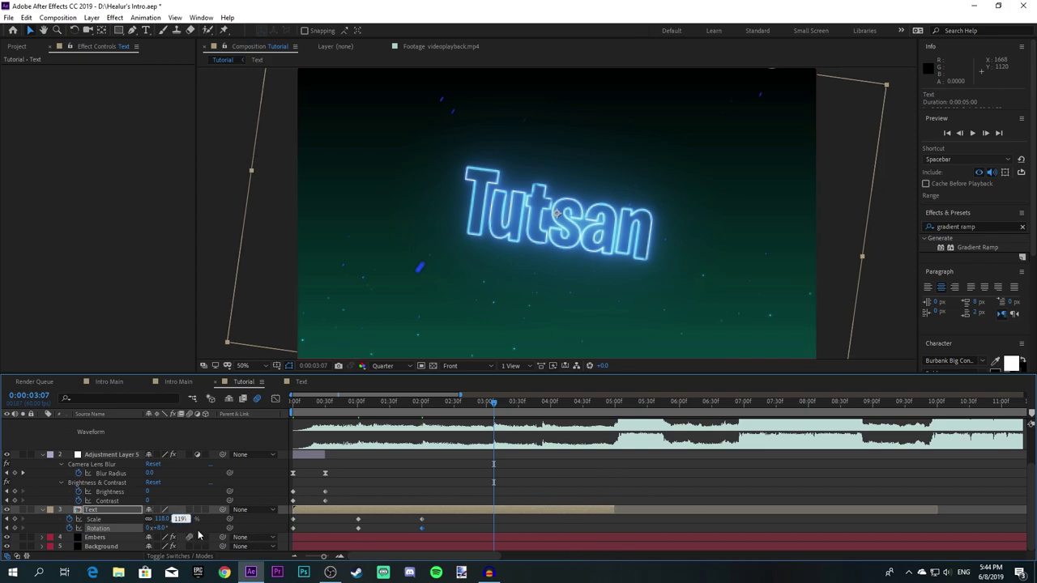
pyautogui.click(162, 528)
pyautogui.write('-9')
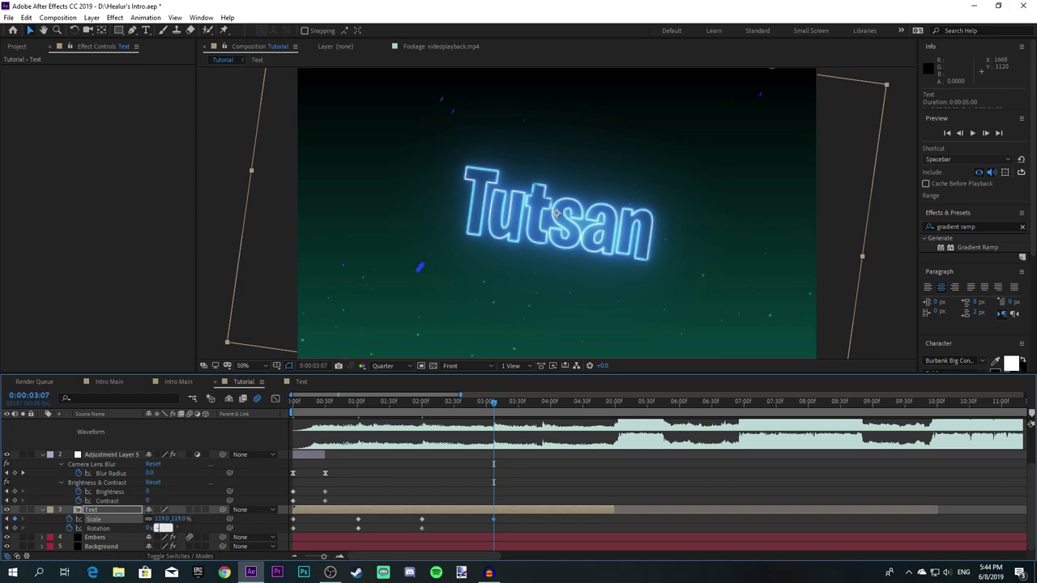
pyautogui.press('Return')
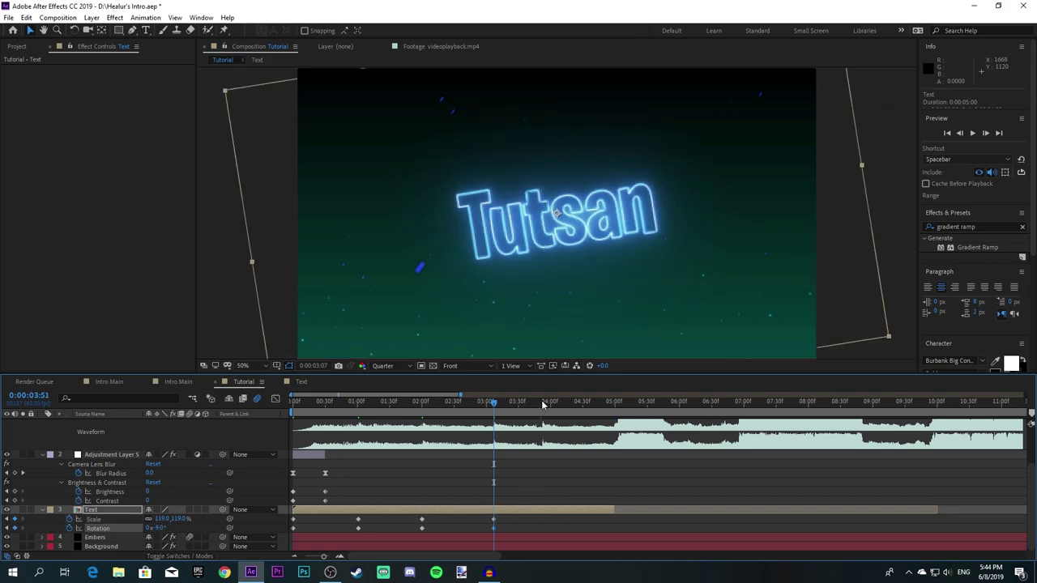
# Step: At the beat marker at 0:00:03:52, keyframe the Text layer with a scale of 116% and a rotation of 6°
pyautogui.click(542, 402)
pyautogui.scroll(2, 558, 445)
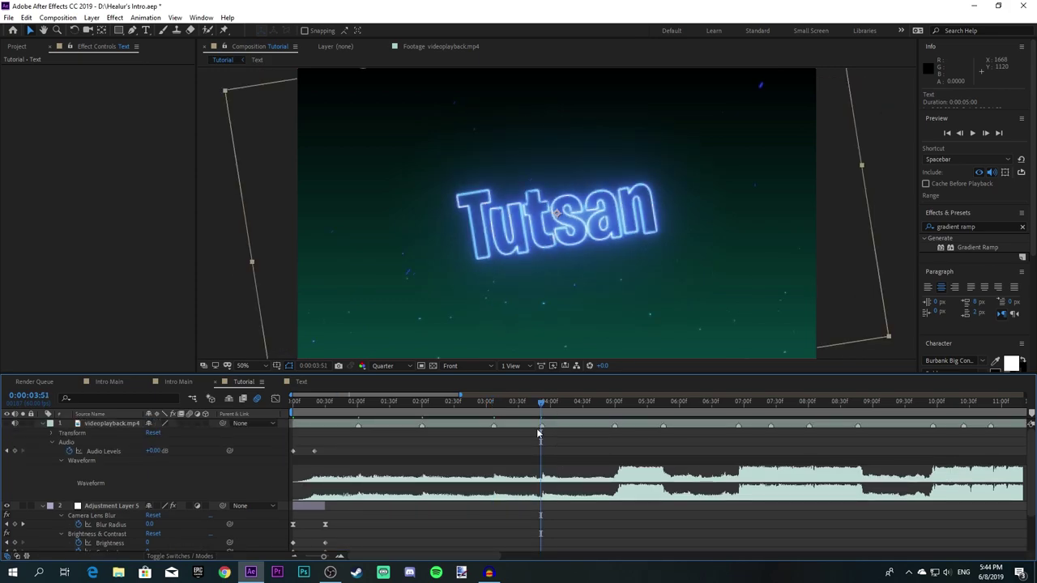
pyautogui.scroll(-2, 475, 504)
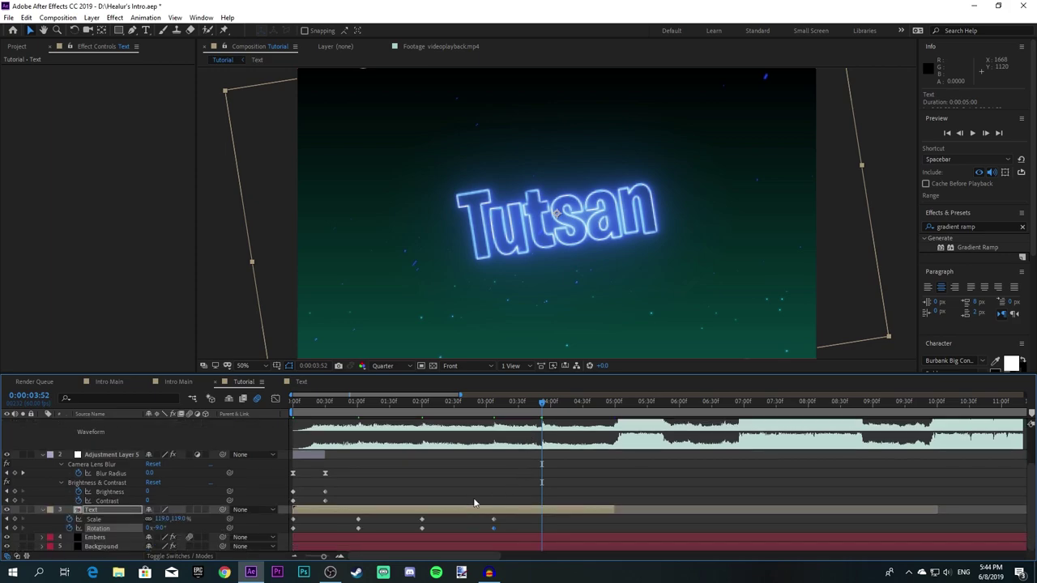
pyautogui.click(180, 519)
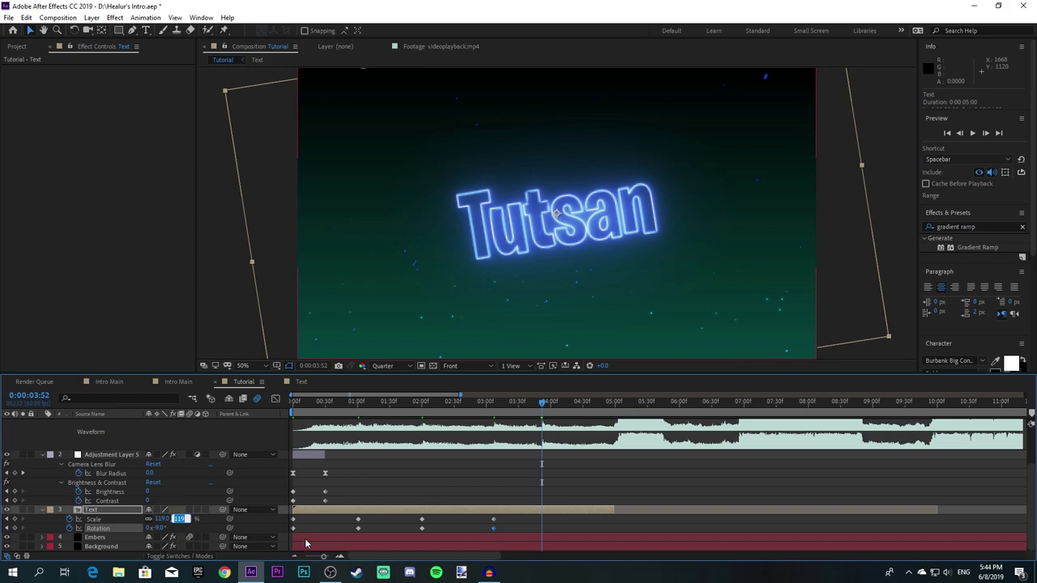
pyautogui.write('116')
pyautogui.press('Return')
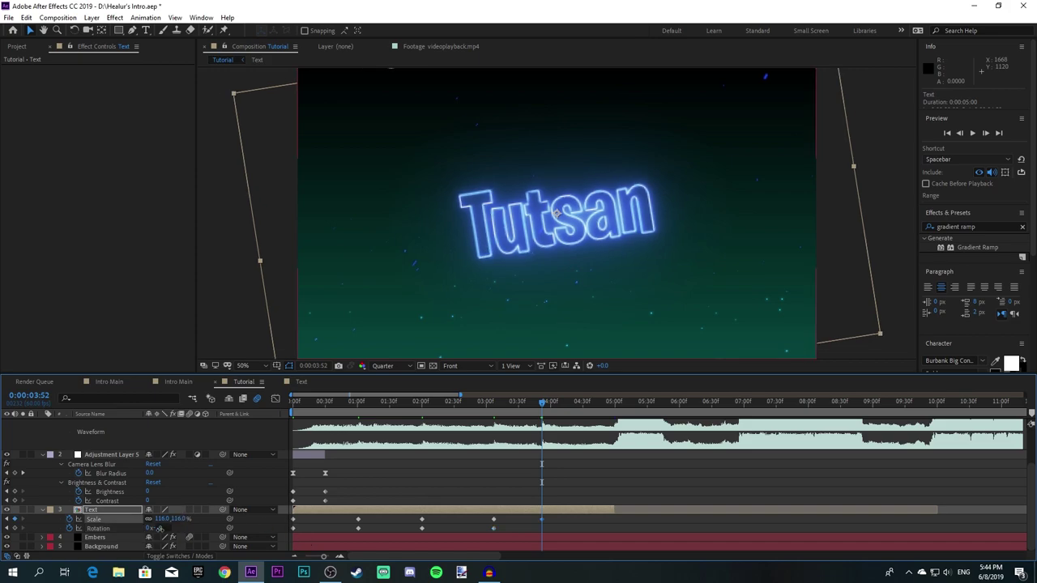
pyautogui.click(161, 529)
pyautogui.write('6')
pyautogui.press('Return')
pyautogui.write('5')
pyautogui.press('Return')
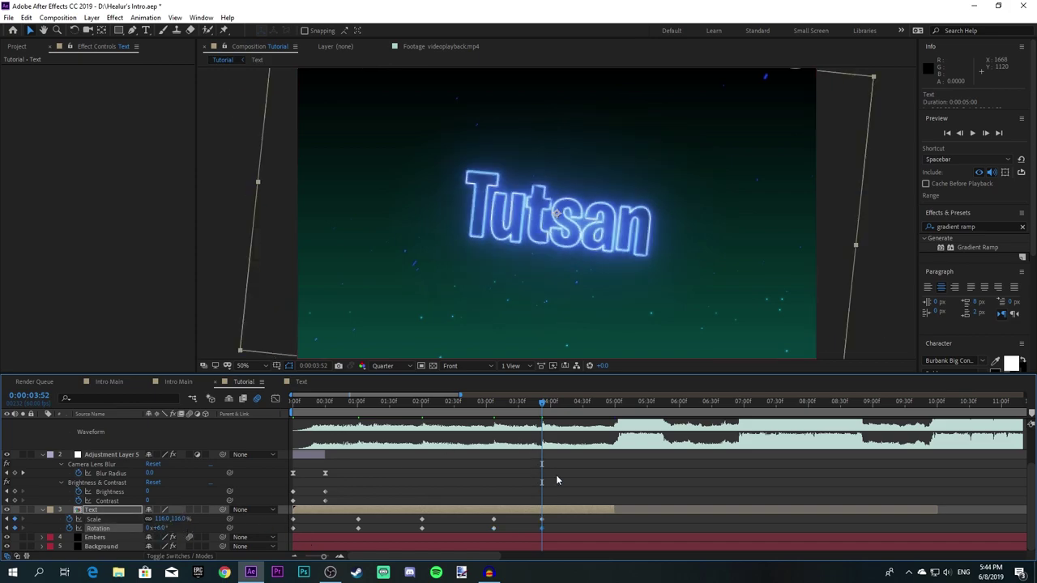
# Step: At the 0:00:05:00 beat marker, keyframe the Text layer with a scale of 122% and a rotation of -12°
pyautogui.scroll(3, 569, 472)
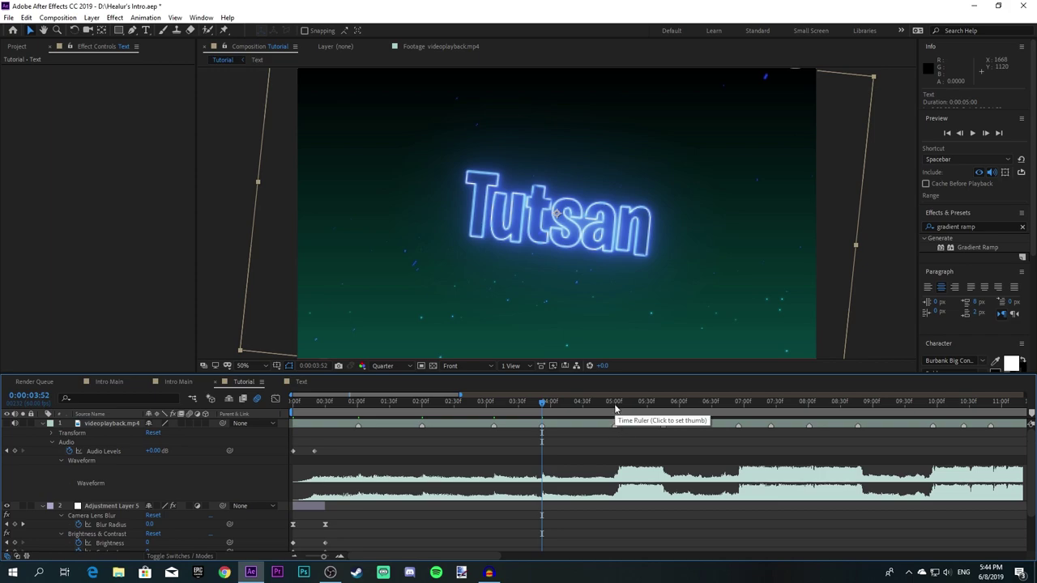
pyautogui.click(616, 403)
pyautogui.scroll(-2, 638, 487)
pyautogui.scroll(-1, 638, 482)
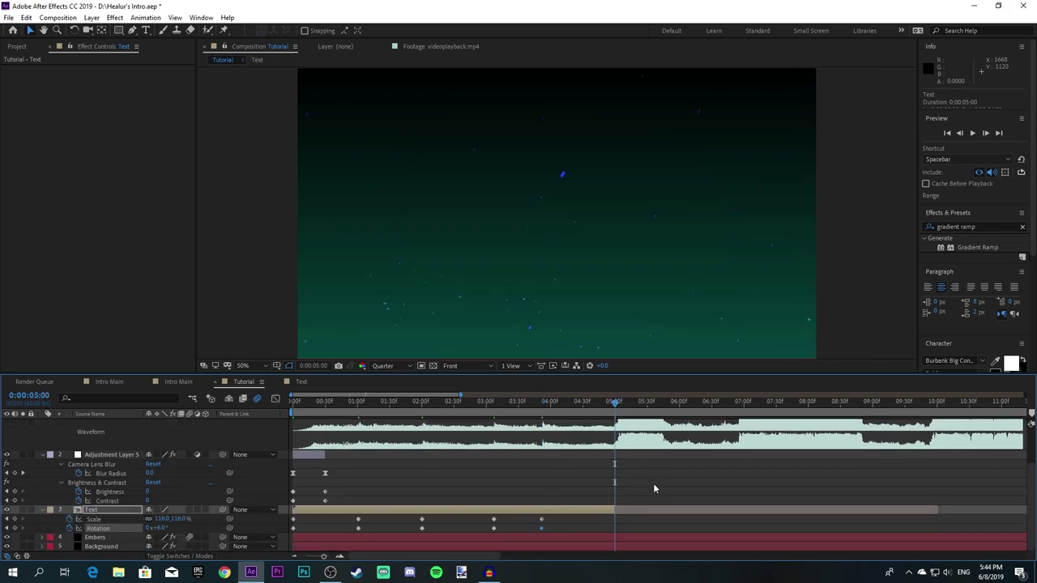
pyautogui.click(179, 520)
pyautogui.write('122')
pyautogui.press('Return')
pyautogui.click(161, 528)
pyautogui.write('-12')
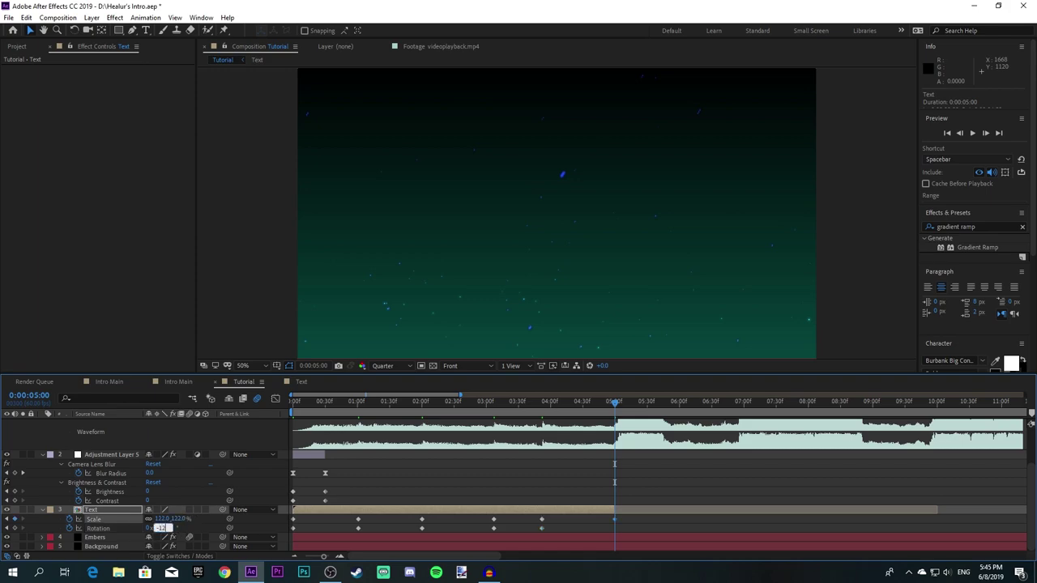
pyautogui.press('Return')
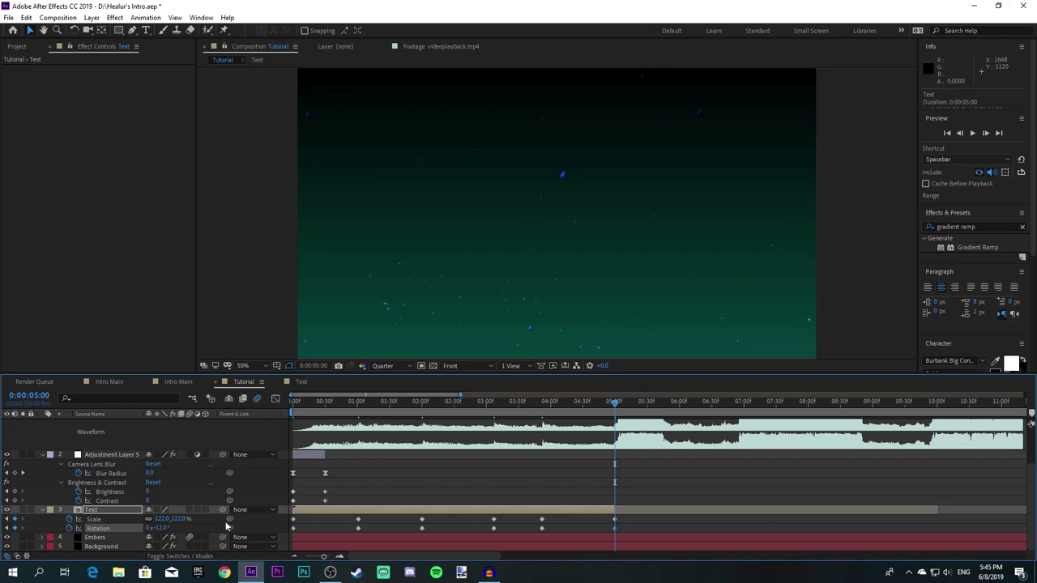
# Step: Return to the keyframes at 0:00:01:01 and step a few frames back and forward again
pyautogui.click(358, 409)
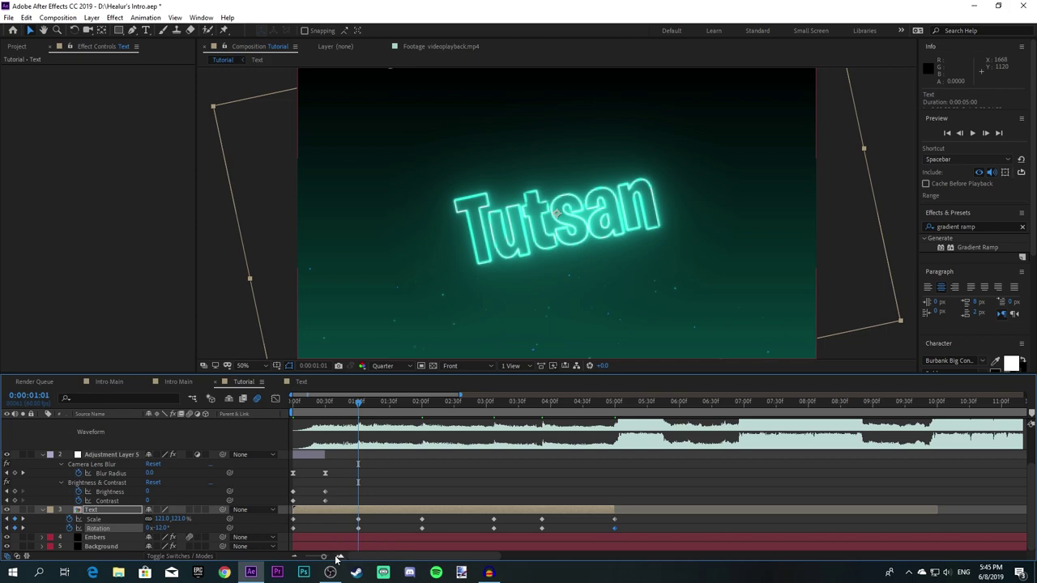
pyautogui.press('pageup')
pyautogui.press('pageup')
pyautogui.press('pageup')
pyautogui.press('pageup')
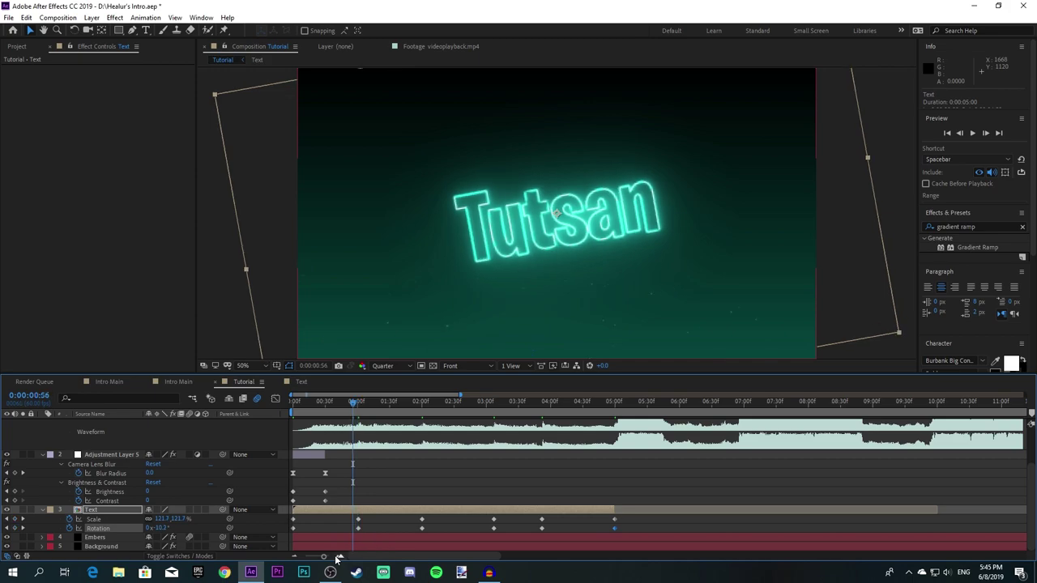
pyautogui.press('pagedown')
pyautogui.press('pagedown')
pyautogui.press('pagedown')
pyautogui.press('pagedown')
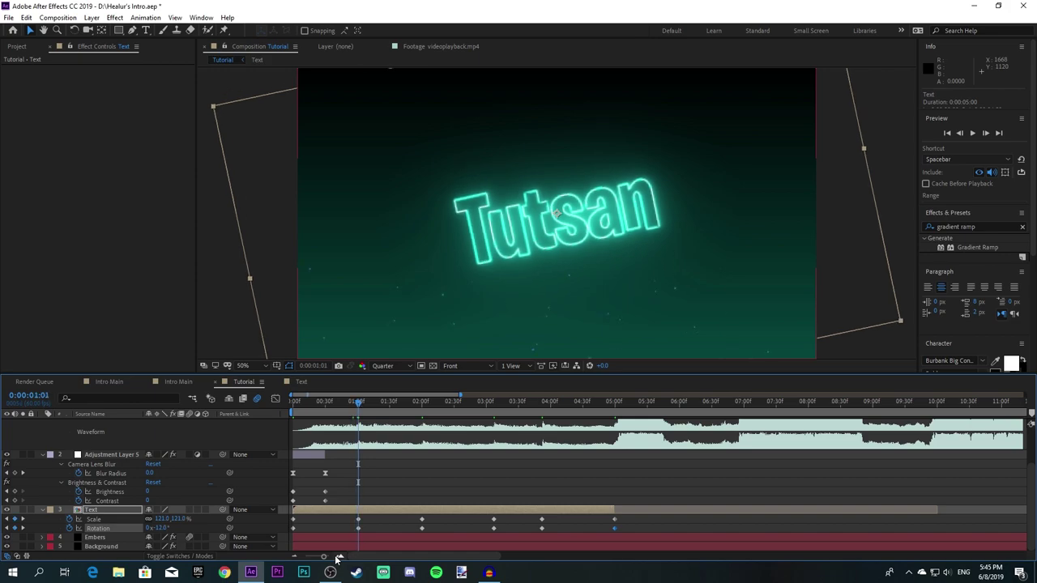
# Step: Ten frames before the first beat, at 0:00:00:51, keyframe the Text layer with a scale of 100% and a rotation of 0°
pyautogui.hotkey('shift', 'pageup')
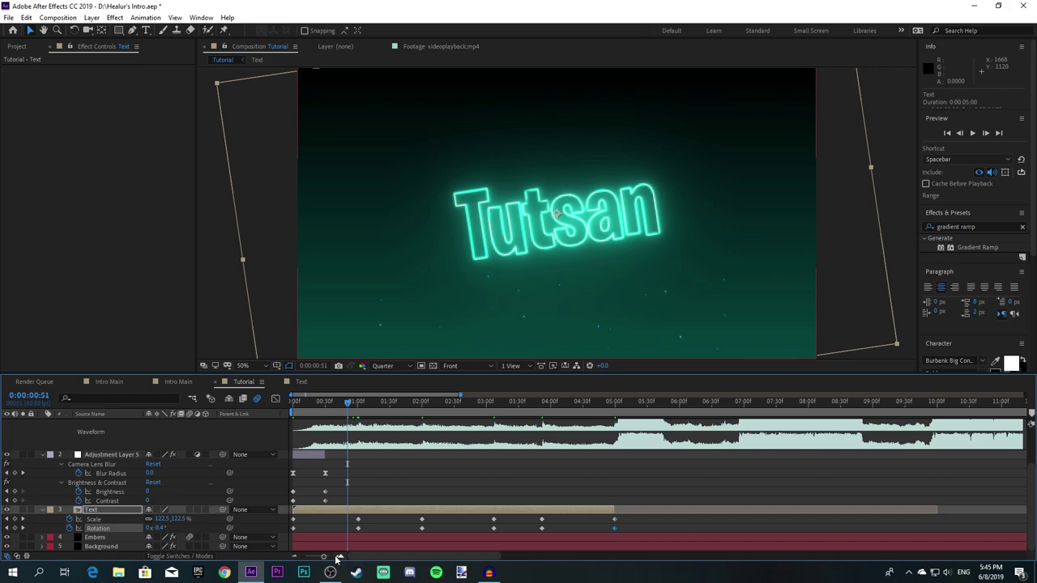
pyautogui.click(173, 519)
pyautogui.click(217, 530)
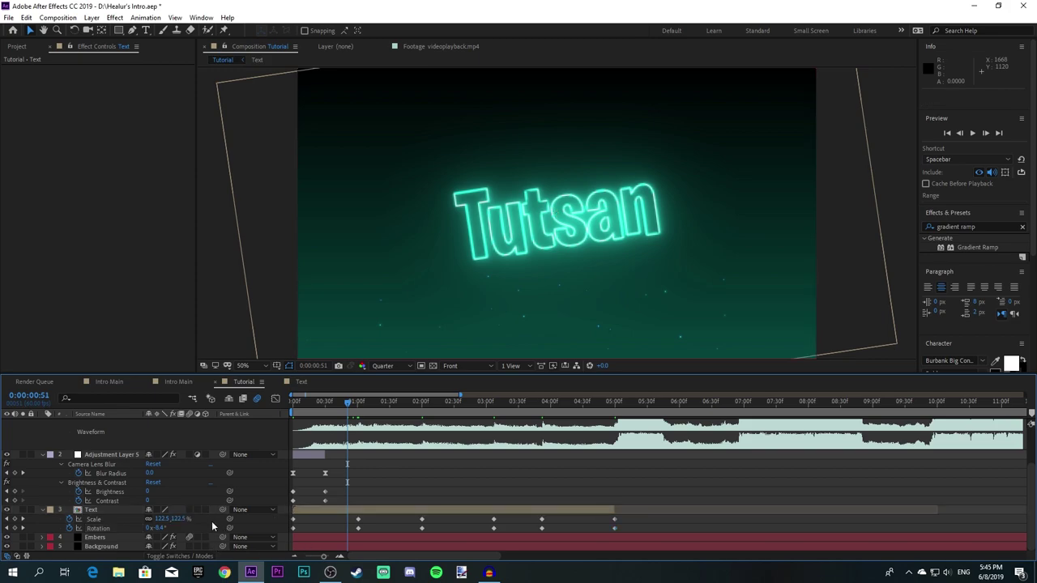
pyautogui.click(180, 518)
pyautogui.click(229, 538)
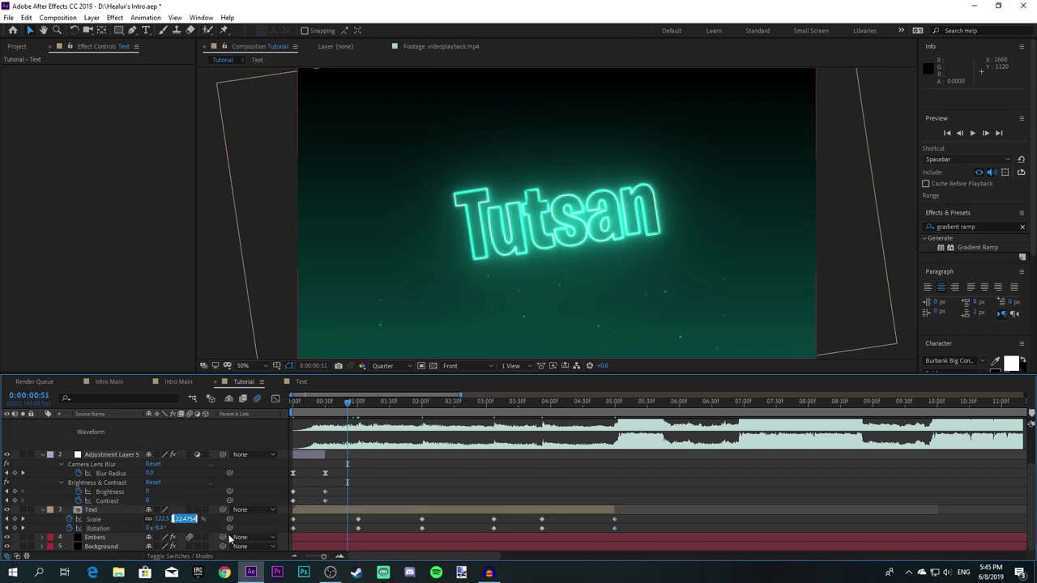
pyautogui.write('100')
pyautogui.press('Return')
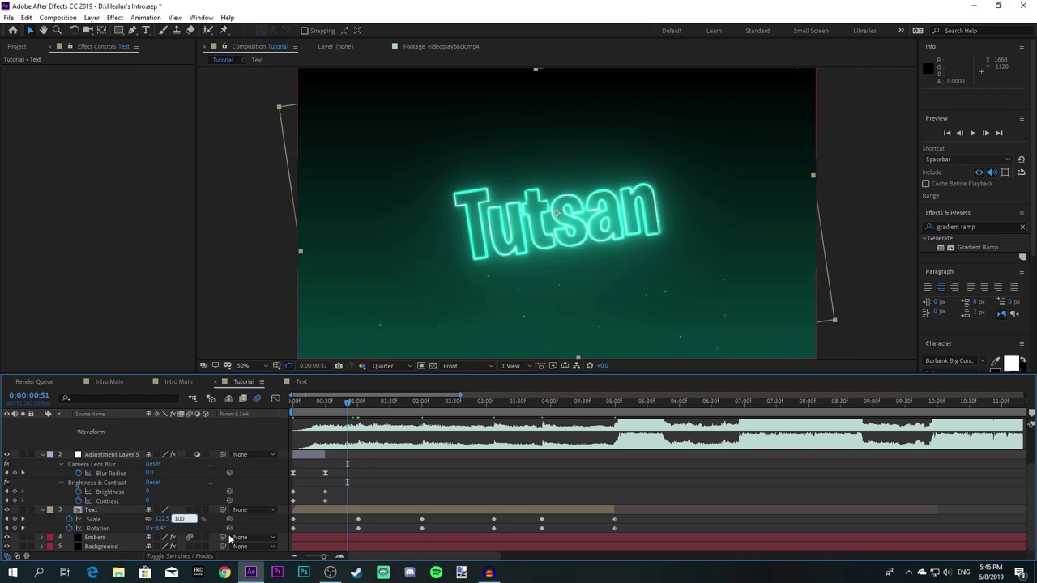
pyautogui.click(159, 528)
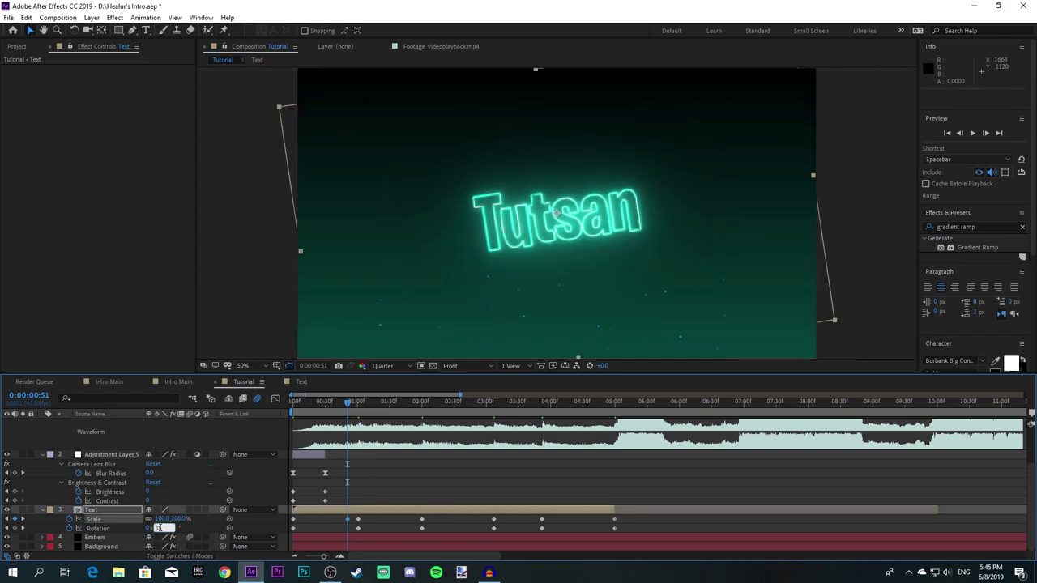
pyautogui.write('0')
pyautogui.press('Return')
# Step: Copy the Text layer's scale and rotation keyframes at 0:00:00:51 and paste them at 0:00:01:50, just before the second beat
pyautogui.moveTo(340, 517); pyautogui.dragTo(349, 532)
pyautogui.hotkey('ctrl', 'c')
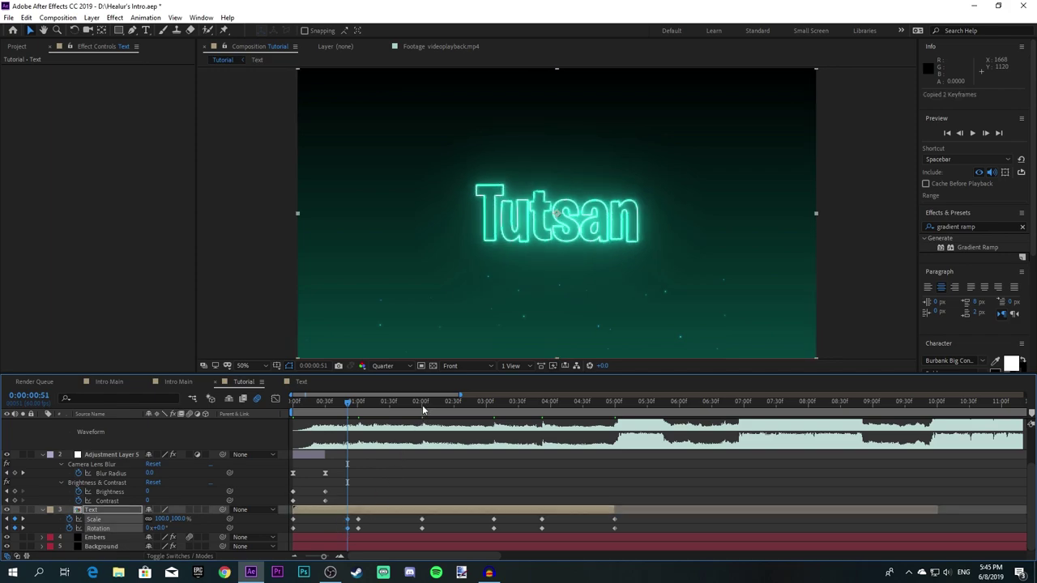
pyautogui.click(423, 410)
pyautogui.click(412, 410)
pyautogui.hotkey('ctrl', 'v')
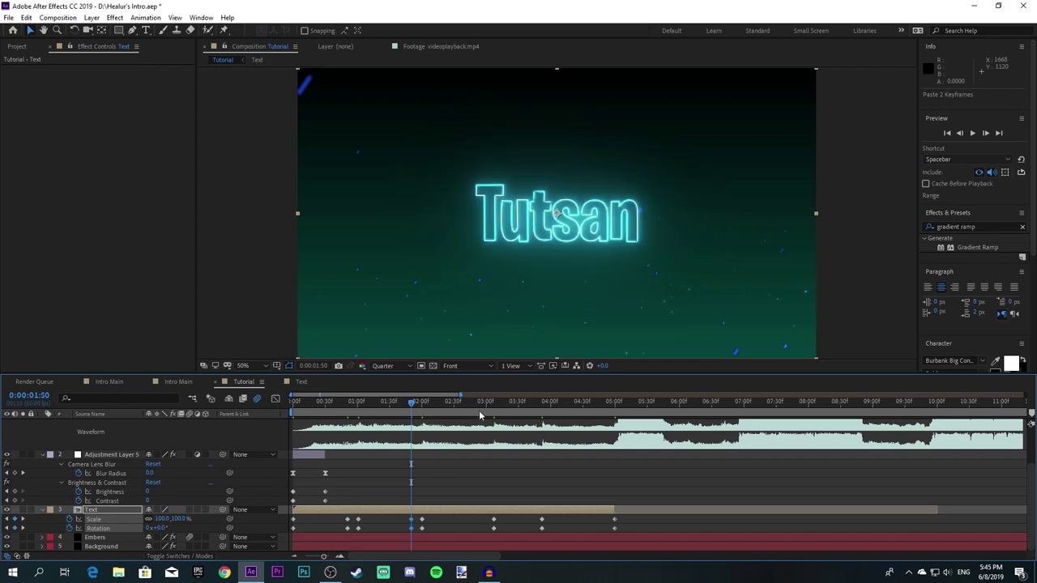
# Step: Paste the copied scale and rotation keyframes at 0:00:02:57 and 0:00:03:42, ahead of the next two beats
pyautogui.click(492, 408)
pyautogui.click(483, 403)
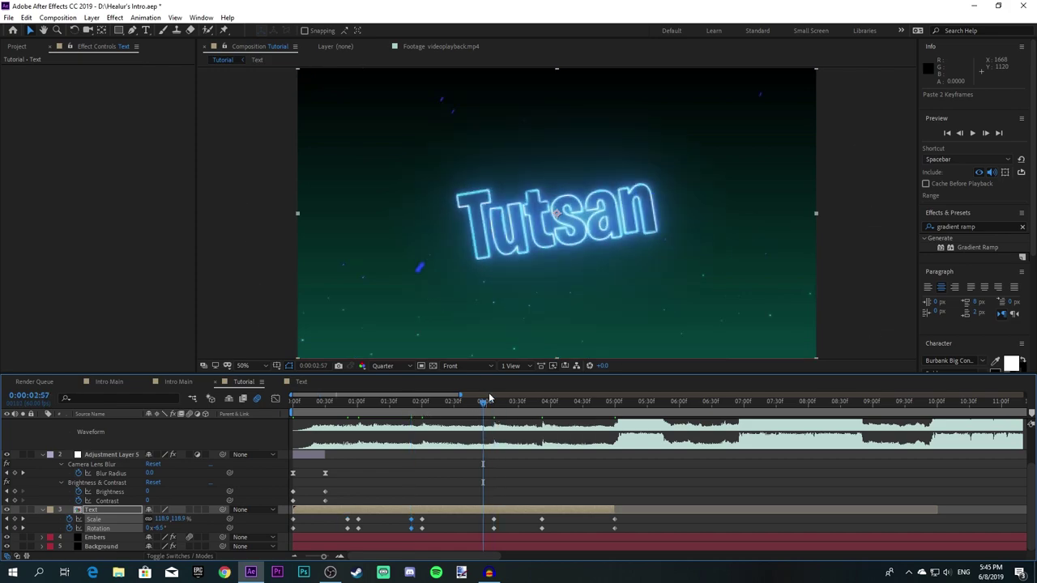
pyautogui.hotkey('ctrl', 'v')
pyautogui.click(543, 403)
pyautogui.click(531, 403)
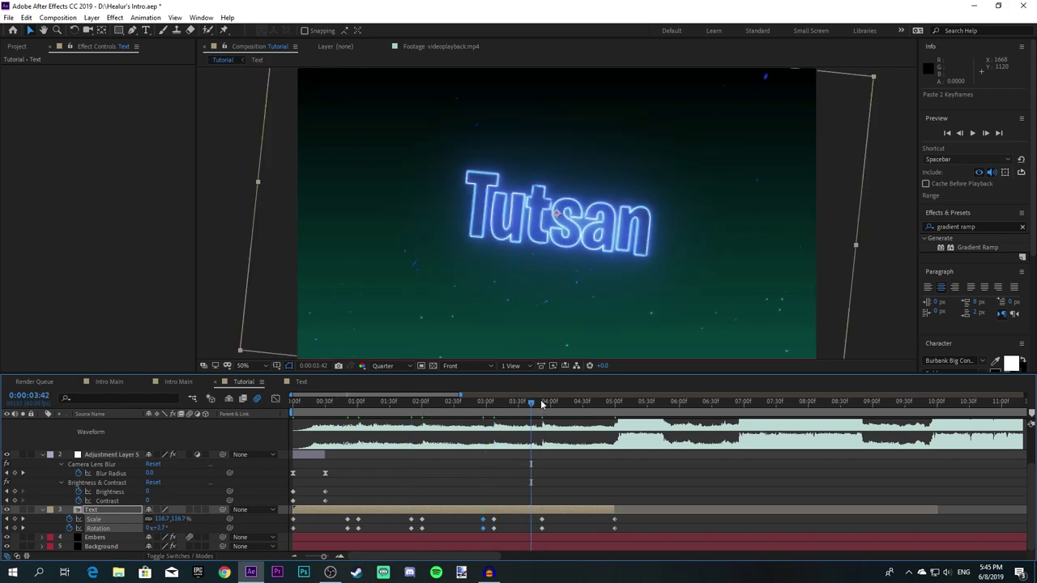
pyautogui.hotkey('ctrl', 'v')
# Step: Paste the copied scale and rotation keyframes at 0:00:04:50, just before the last beat
pyautogui.click(614, 410)
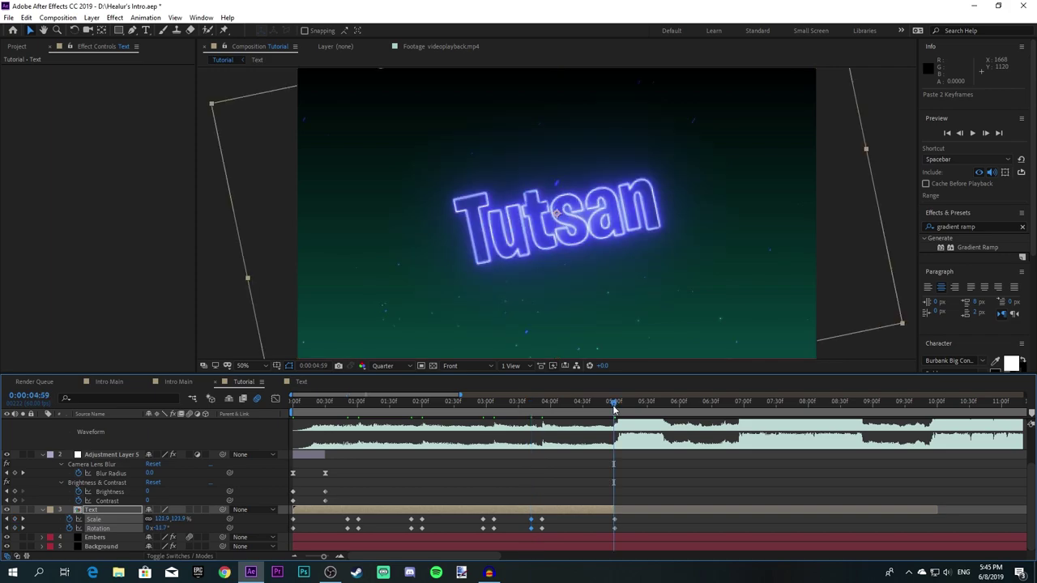
pyautogui.click(605, 404)
pyautogui.hotkey('ctrl', 'v')
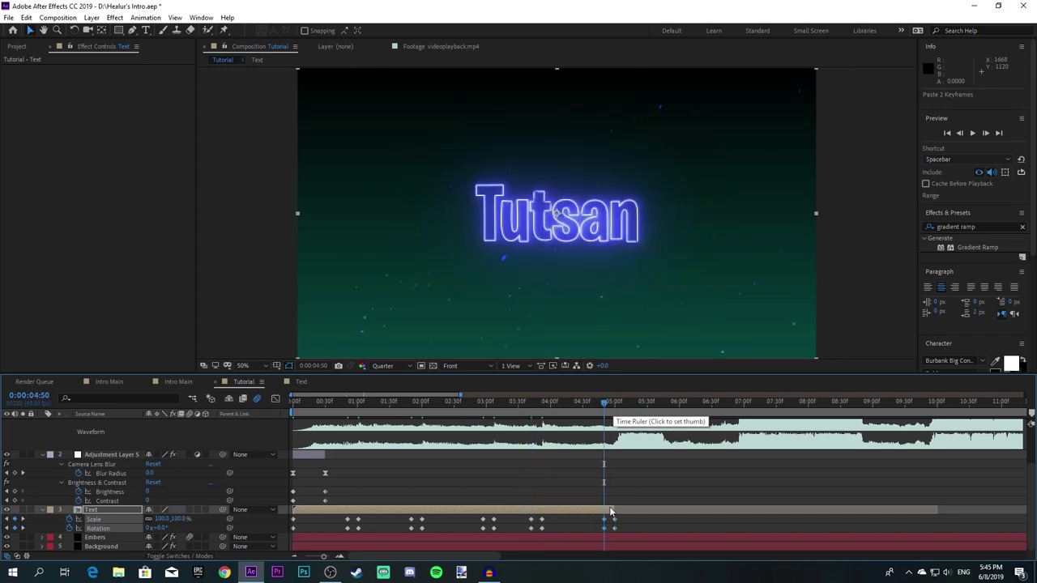
# Step: Apply Easy Ease to all of the Text layer's scale and rotation keyframes
pyautogui.moveTo(652, 516); pyautogui.dragTo(283, 537)
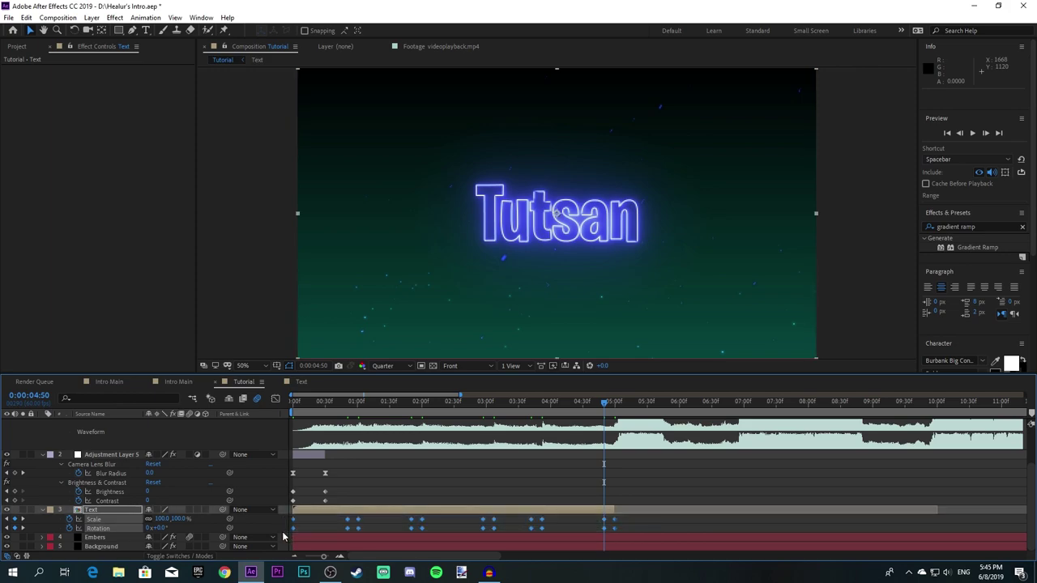
pyautogui.press('F9')
pyautogui.hotkey('ctrl', 'z')
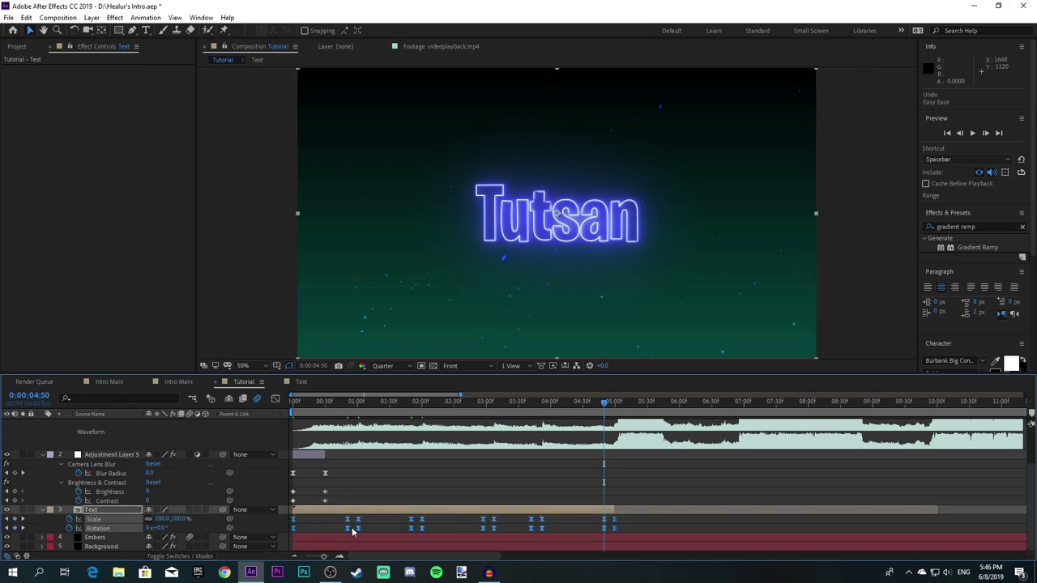
pyautogui.rightClick(359, 528)
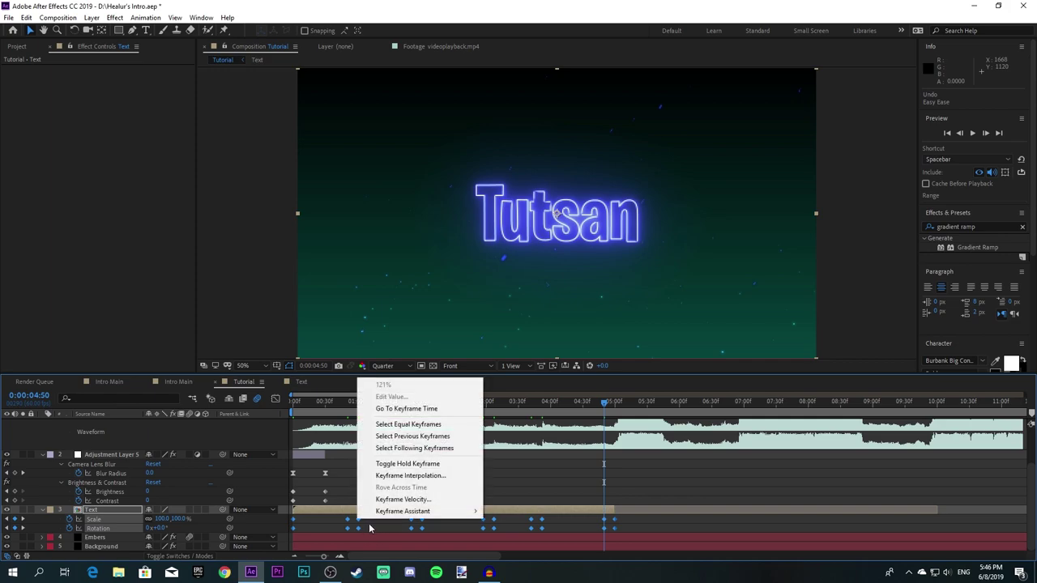
pyautogui.moveTo(378, 517)
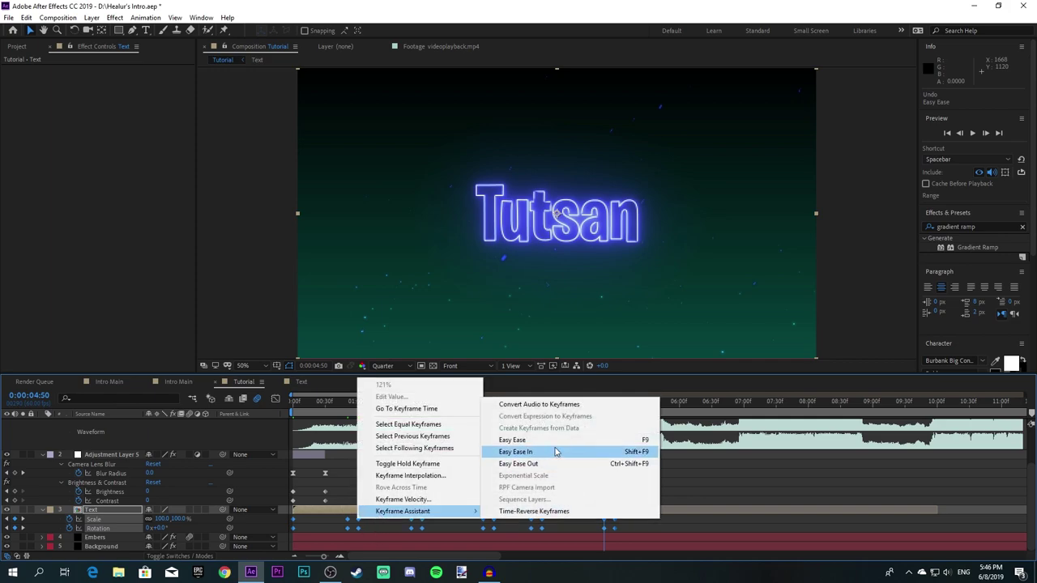
pyautogui.click(666, 518)
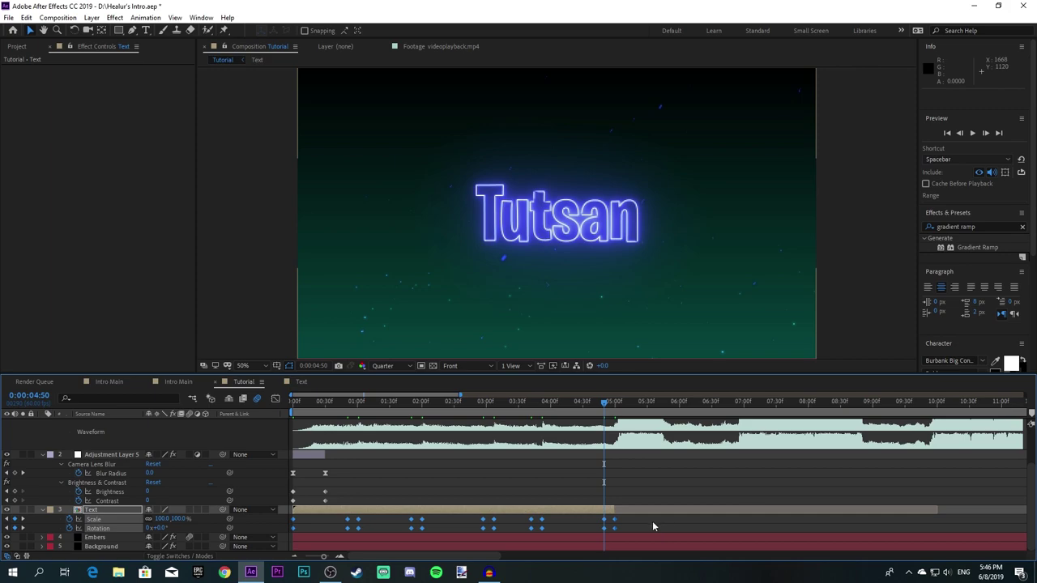
pyautogui.moveTo(637, 515); pyautogui.dragTo(255, 538)
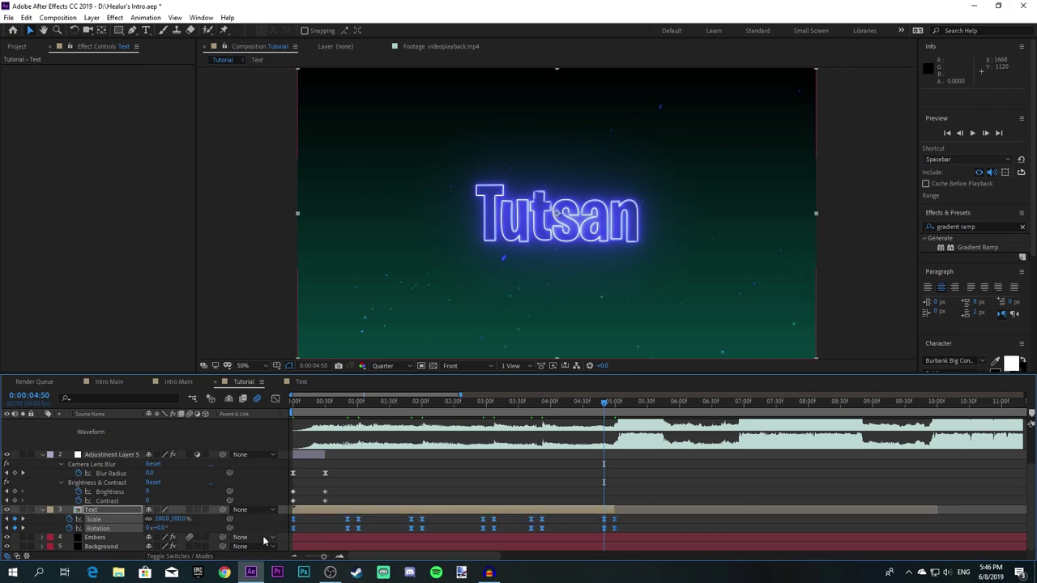
# Step: In the graph editor, steepen the scale curve's rise from 0:00:00:51 and let it slightly overshoot the 0:00:01:01 keyframe
pyautogui.hotkey('shift', 'F3')
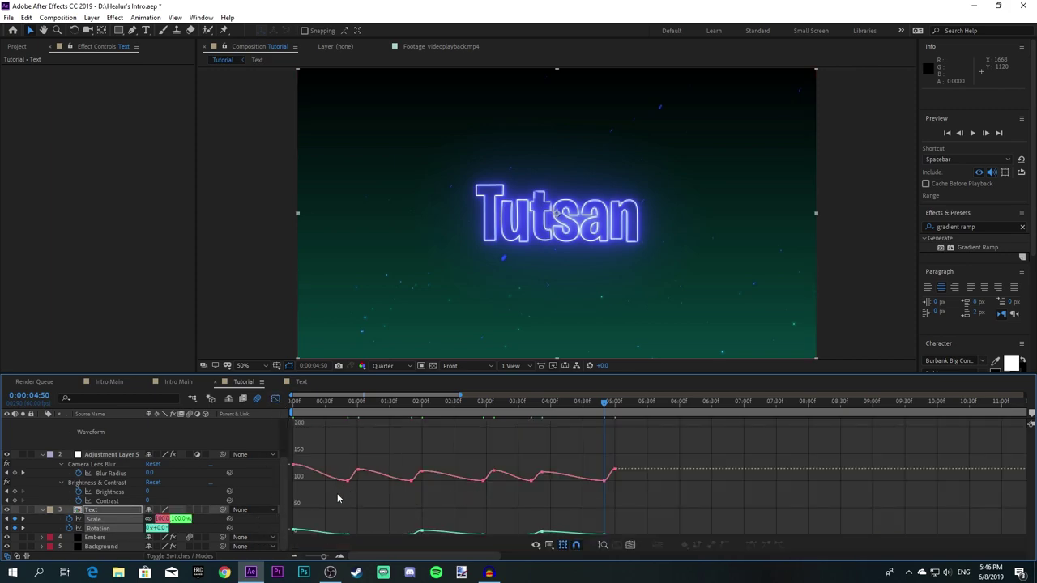
pyautogui.scroll(-2, 338, 494)
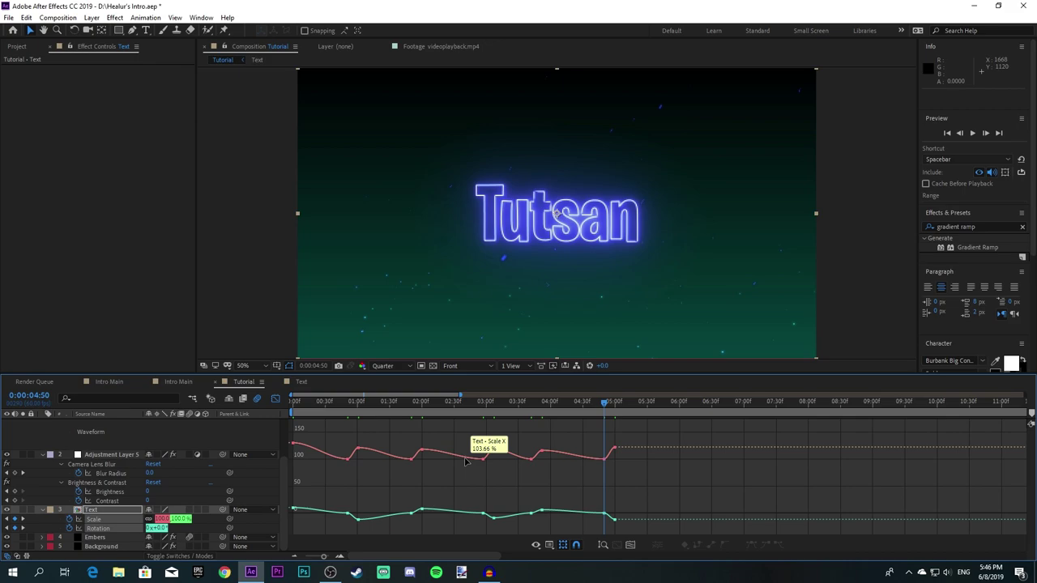
pyautogui.scroll(5, 350, 462)
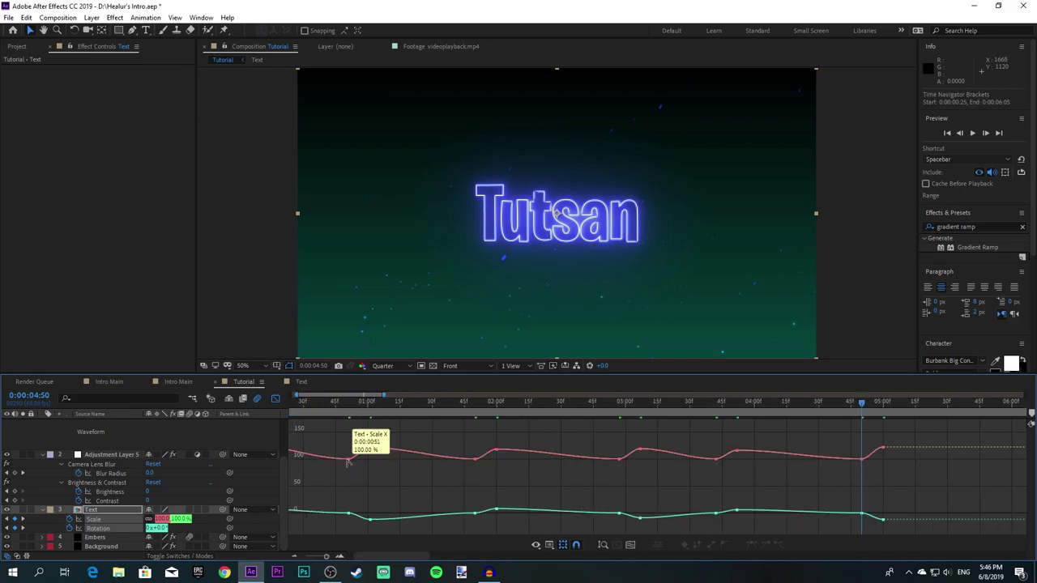
pyautogui.scroll(-3, 346, 496)
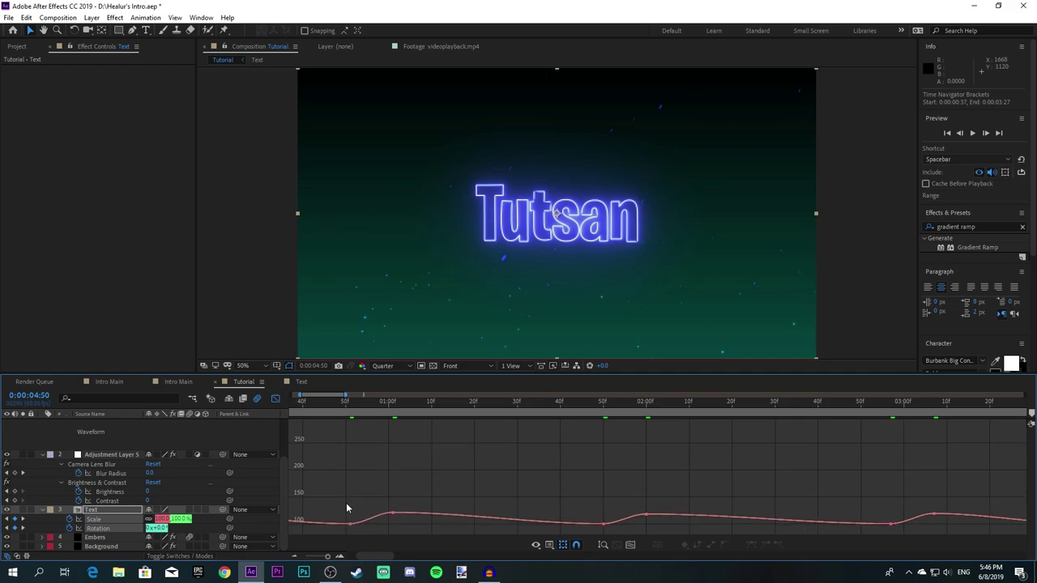
pyautogui.scroll(2, 347, 498)
pyautogui.scroll(4, 354, 484)
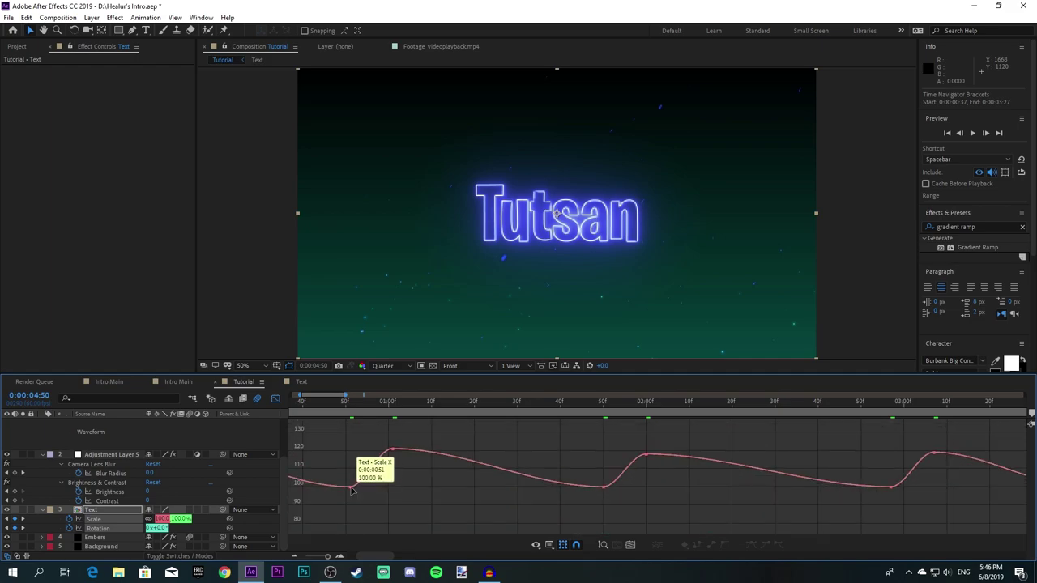
pyautogui.click(352, 488)
pyautogui.moveTo(364, 488); pyautogui.dragTo(392, 487)
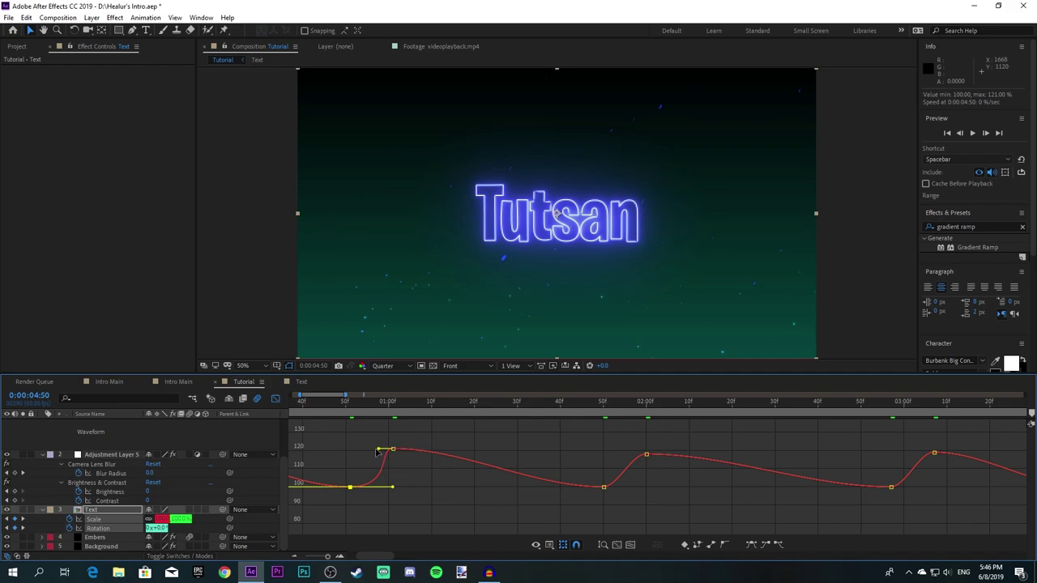
pyautogui.moveTo(378, 449); pyautogui.dragTo(375, 443)
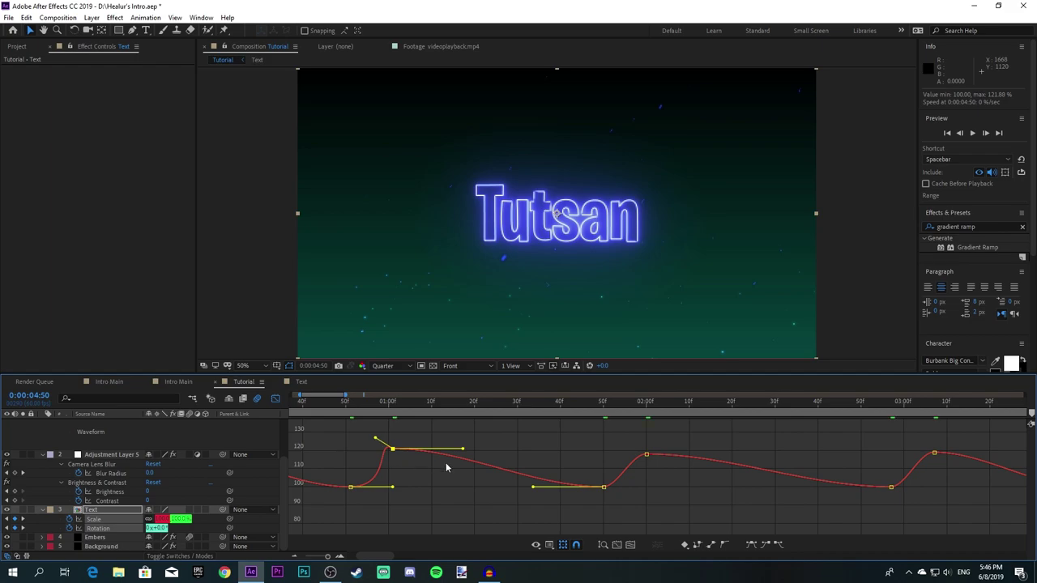
# Step: Bend the scale curve steeply down after the 0:00:01:01 keyframe so it levels out well before 0:00:01:50
pyautogui.moveTo(462, 449); pyautogui.dragTo(434, 491)
pyautogui.click(494, 506)
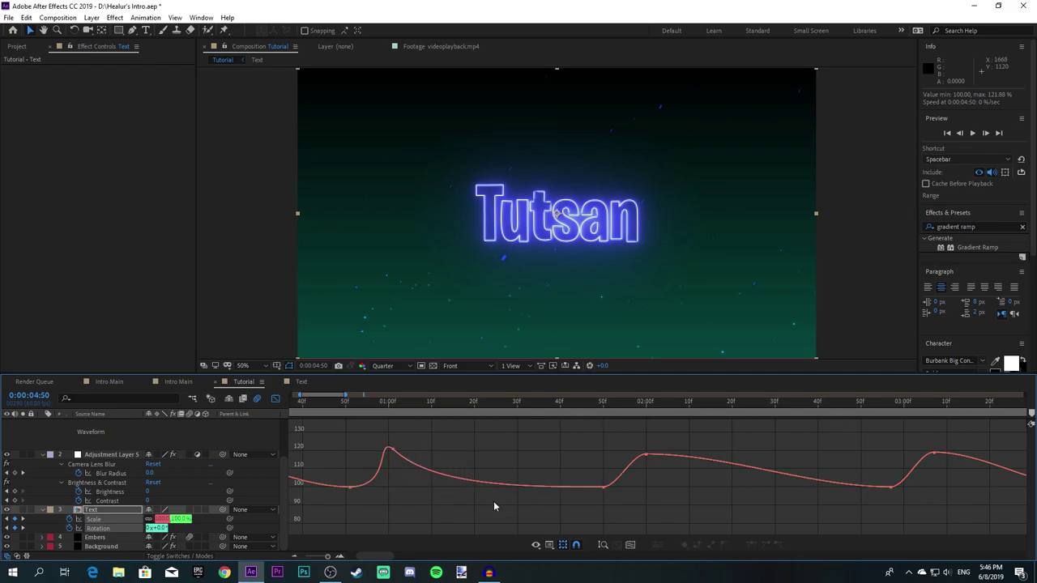
pyautogui.click(393, 449)
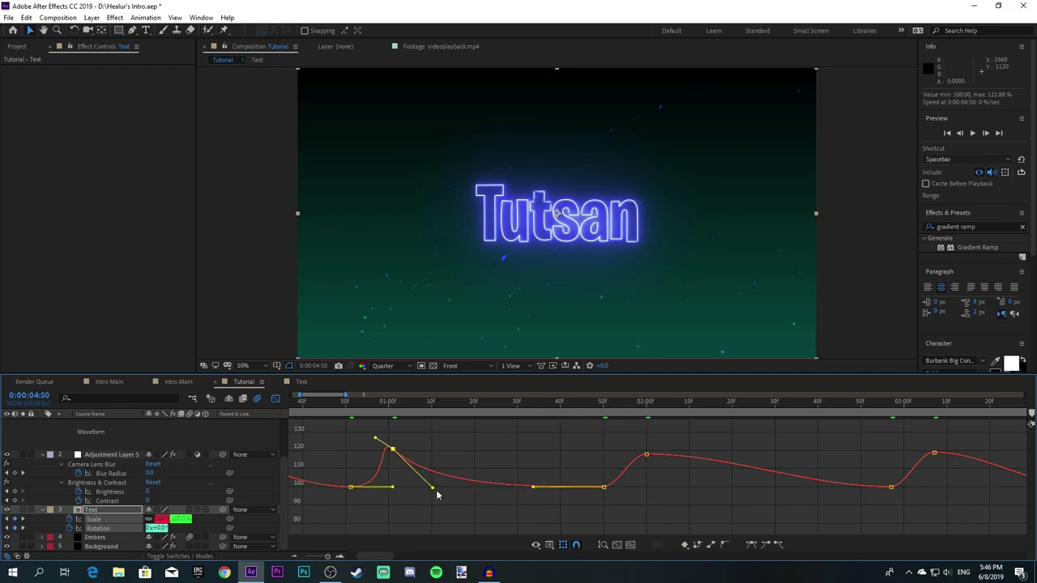
pyautogui.moveTo(435, 490); pyautogui.dragTo(440, 495)
pyautogui.click(487, 506)
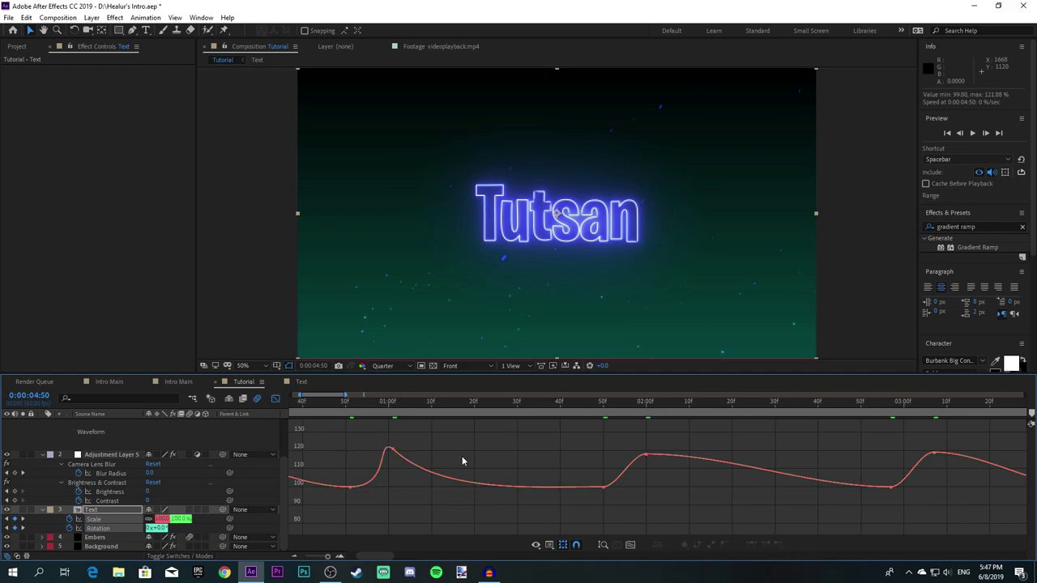
# Step: Reshape the scale curve around the 0:00:02:00 beat with a steep, slightly overshooting rise and a fast drop that levels out
pyautogui.hscroll(5, 461, 456)
pyautogui.click(474, 487)
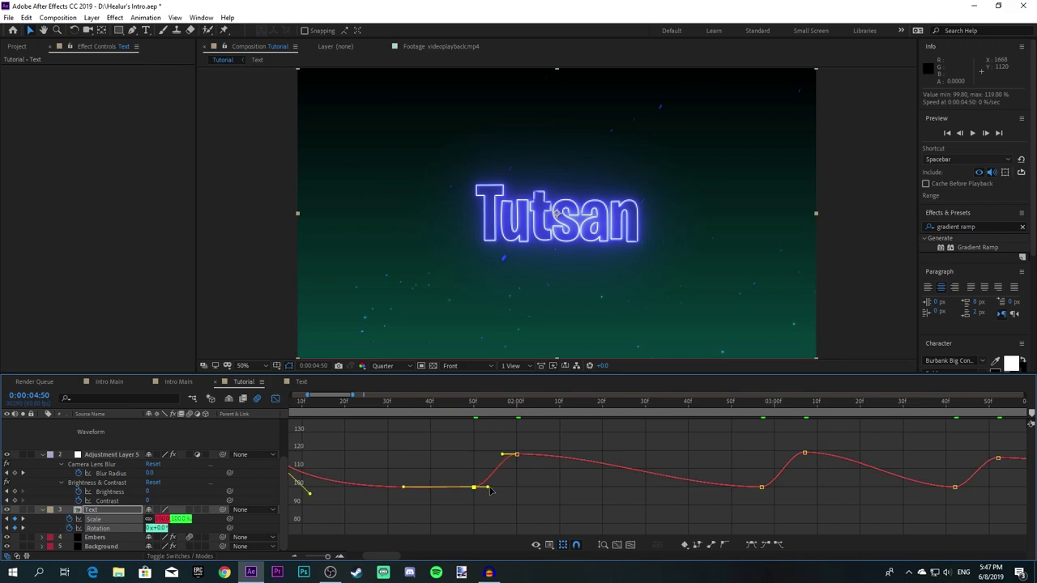
pyautogui.moveTo(503, 454); pyautogui.dragTo(497, 443)
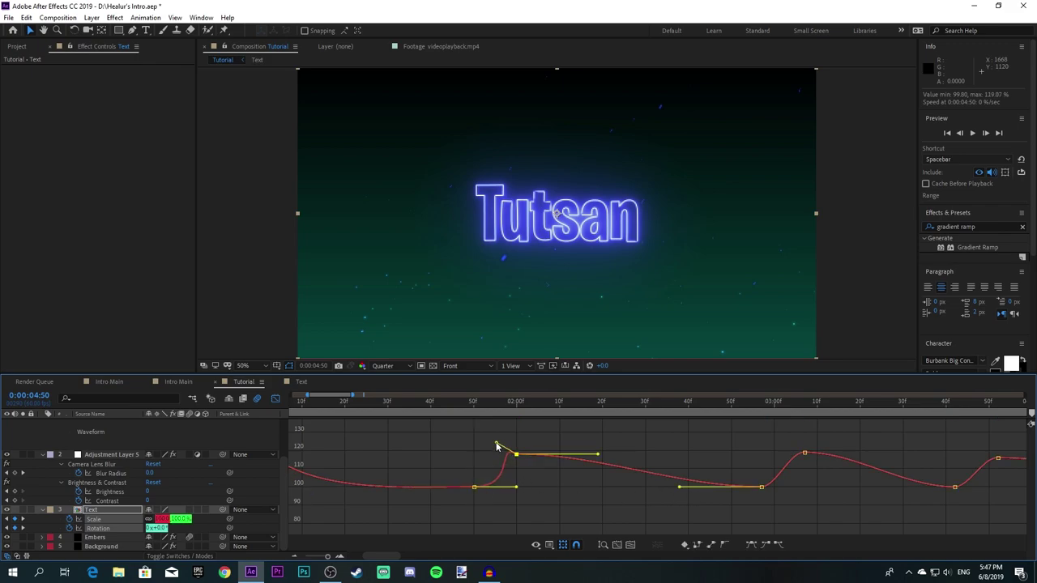
pyautogui.moveTo(597, 453); pyautogui.dragTo(563, 501)
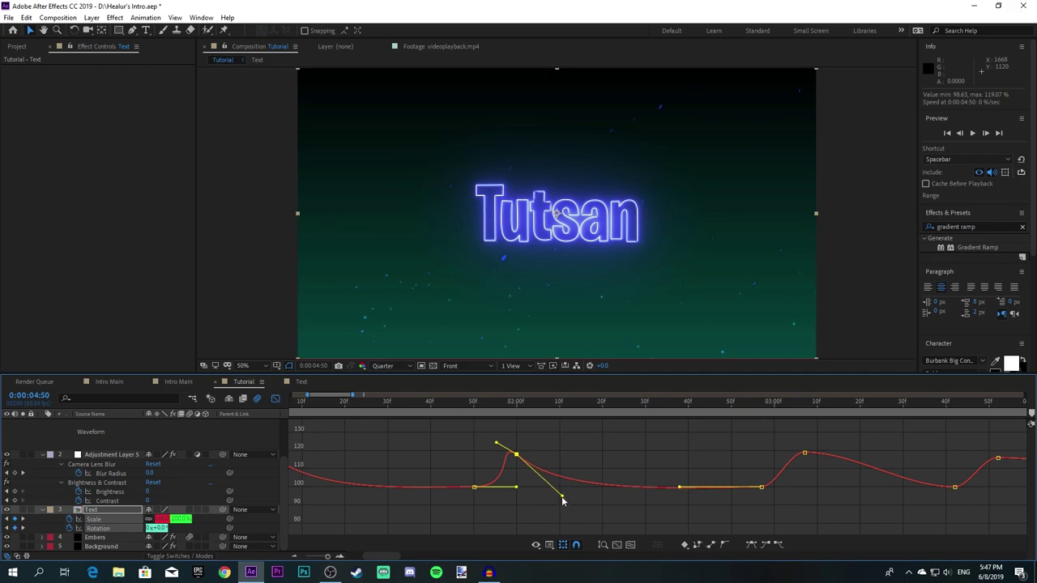
pyautogui.click(596, 500)
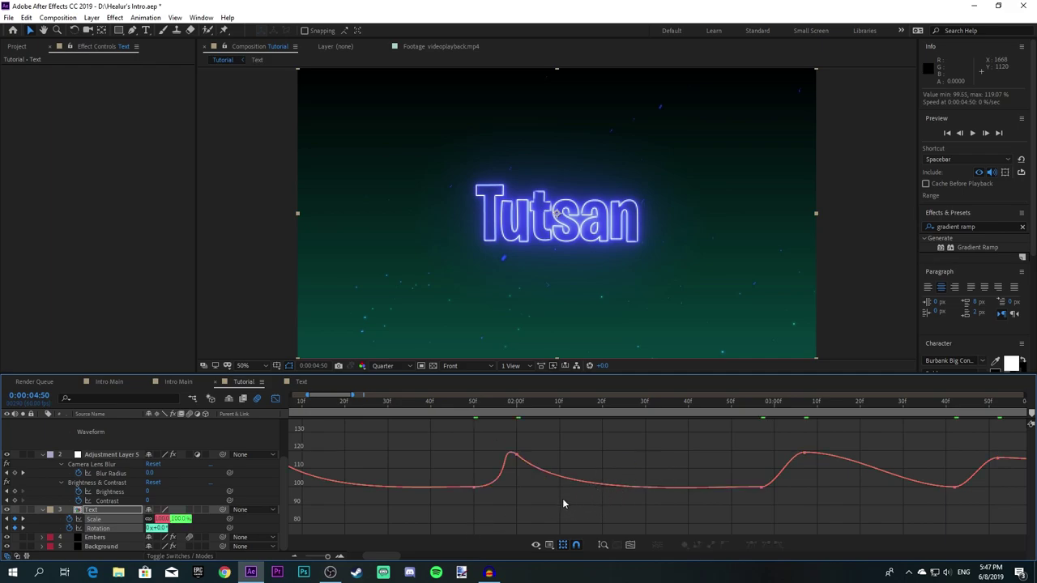
# Step: Give the scale curve between 0:00:02:57 and 0:00:03:42 the same sharp, overshooting peak and quick fall-off
pyautogui.hscroll(5, 551, 498)
pyautogui.click(524, 487)
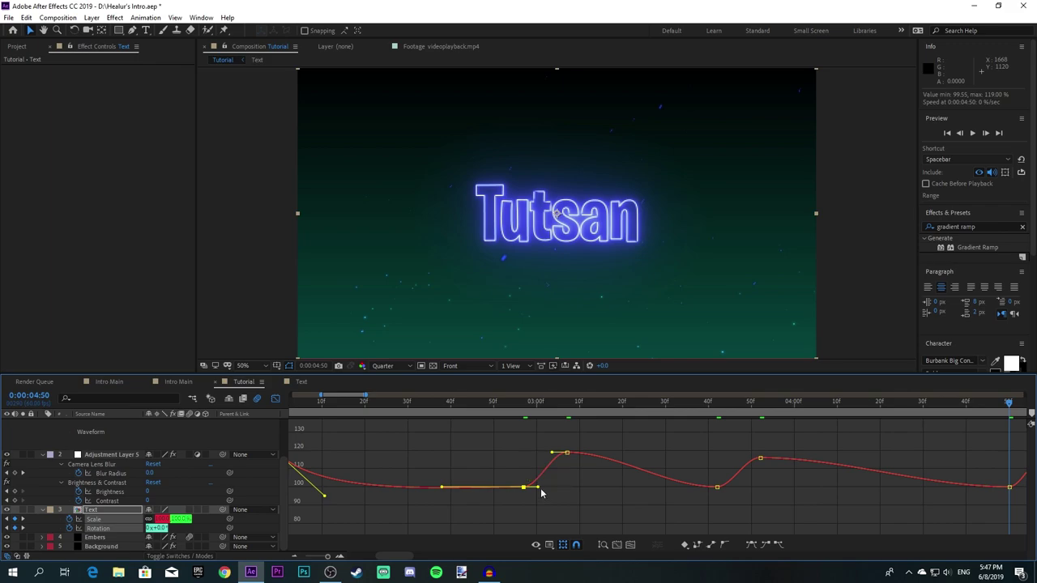
pyautogui.moveTo(539, 488); pyautogui.dragTo(566, 487)
pyautogui.moveTo(551, 453); pyautogui.dragTo(549, 440)
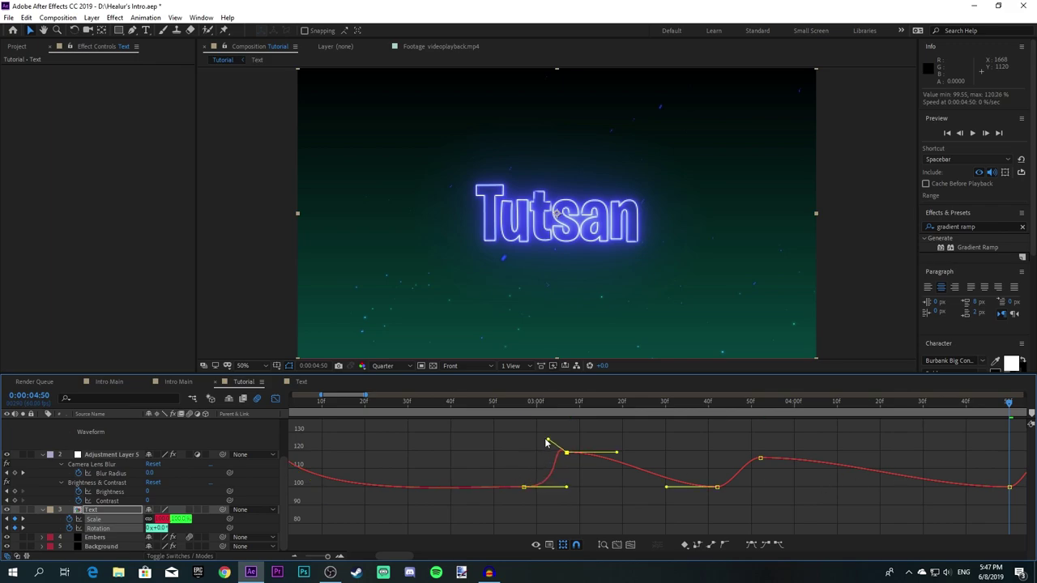
pyautogui.moveTo(625, 451); pyautogui.dragTo(592, 491)
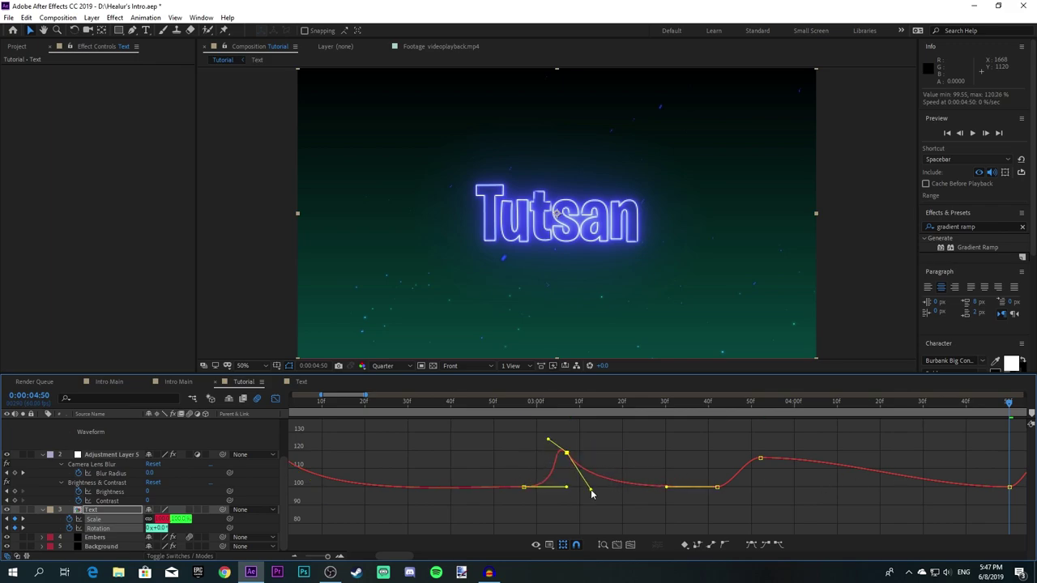
pyautogui.click(617, 503)
# Step: Shape the scale curve after the 0:00:03:42 keyframe into a sharp, slightly overshooting peak that drops quickly and flattens out
pyautogui.hscroll(3, 618, 503)
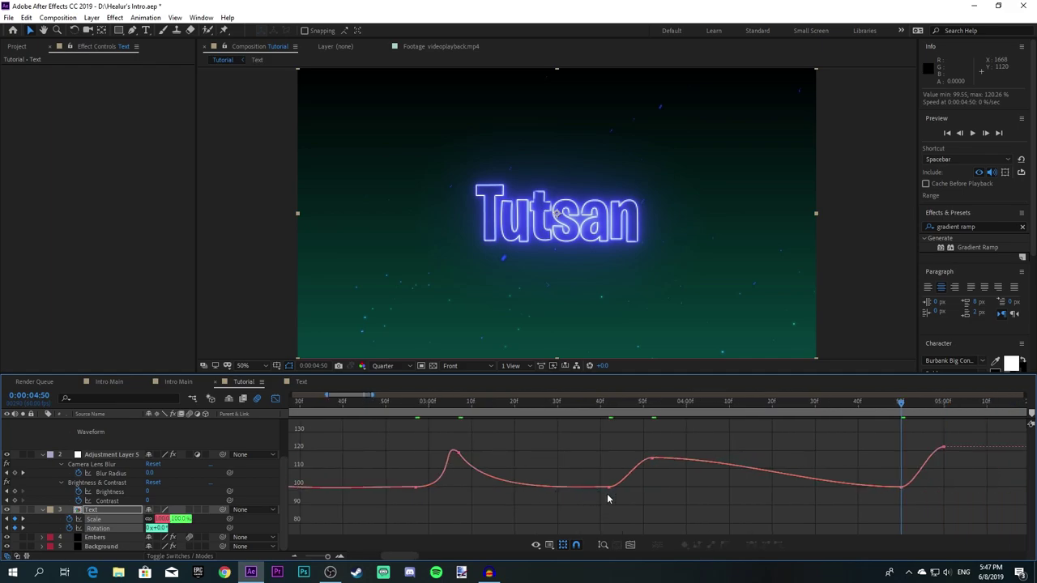
pyautogui.click(609, 487)
pyautogui.moveTo(624, 489); pyautogui.dragTo(630, 443)
pyautogui.moveTo(733, 459); pyautogui.dragTo(686, 492)
pyautogui.click(739, 497)
# Step: Extend the outgoing handle of the 0:00:04:50 scale keyframe horizontally to steepen the final rise
pyautogui.hscroll(2, 730, 499)
pyautogui.hscroll(2, 724, 500)
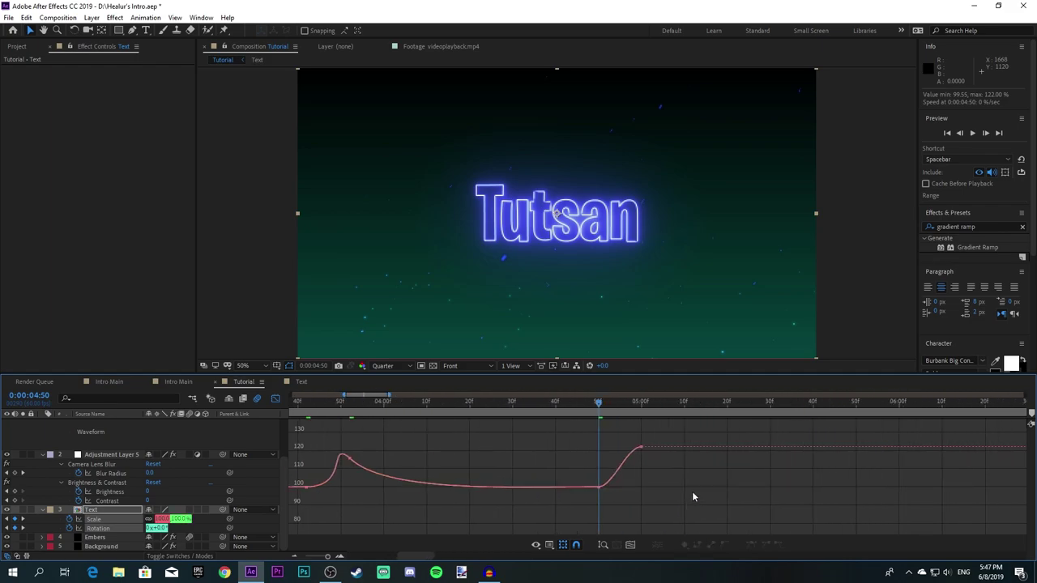
pyautogui.click(600, 491)
pyautogui.moveTo(612, 487); pyautogui.dragTo(925, 470)
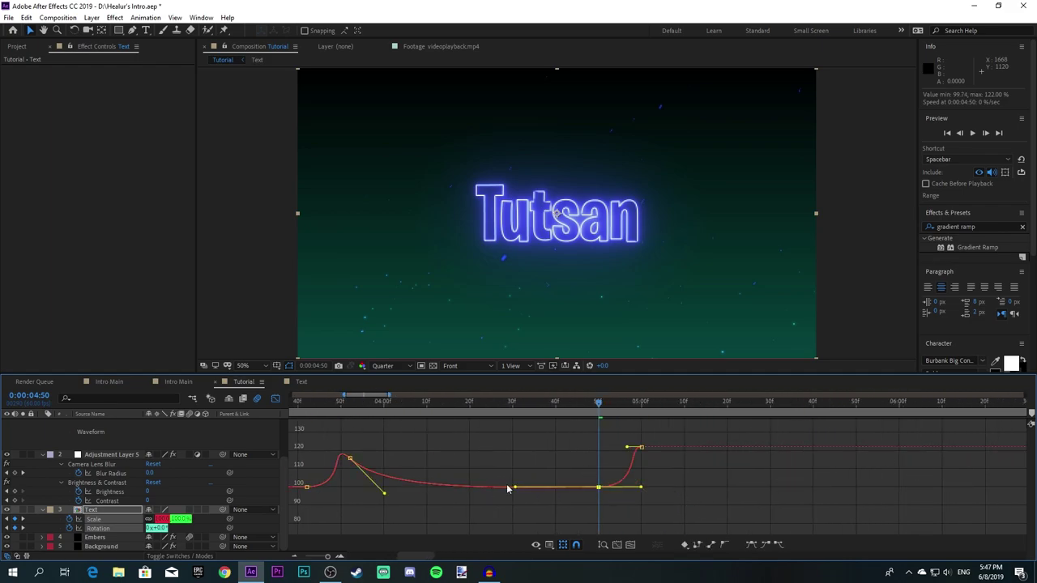
# Step: Reshape the rotation curve around 0:00:01:01 with a steep, overshooting drop from 0:00:00:51 and a quick return that levels out
pyautogui.scroll(-8, 637, 456)
pyautogui.scroll(9, 631, 494)
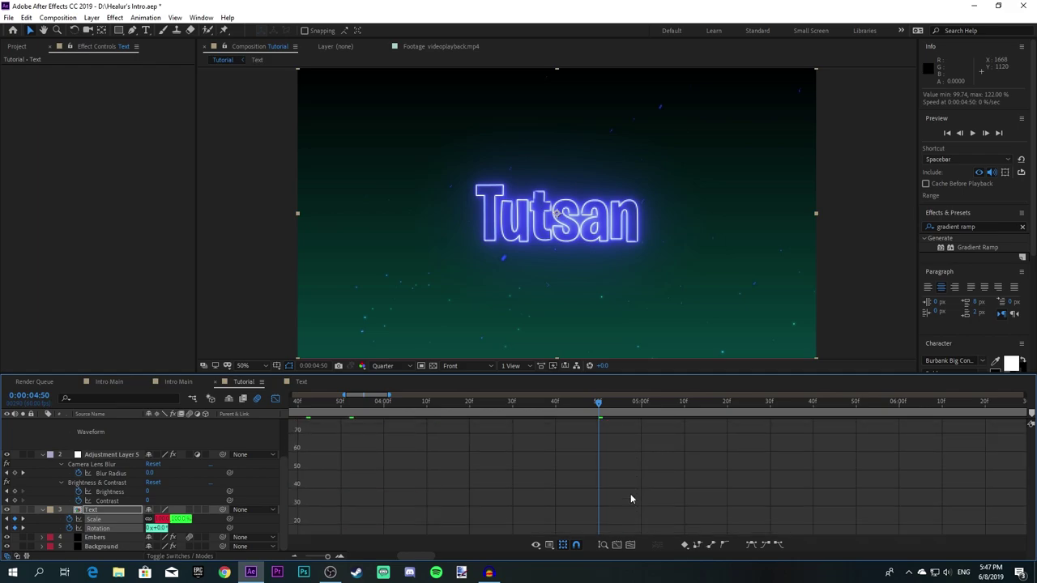
pyautogui.scroll(-10, 626, 497)
pyautogui.hscroll(-1, 636, 496)
pyautogui.hscroll(-10, 637, 496)
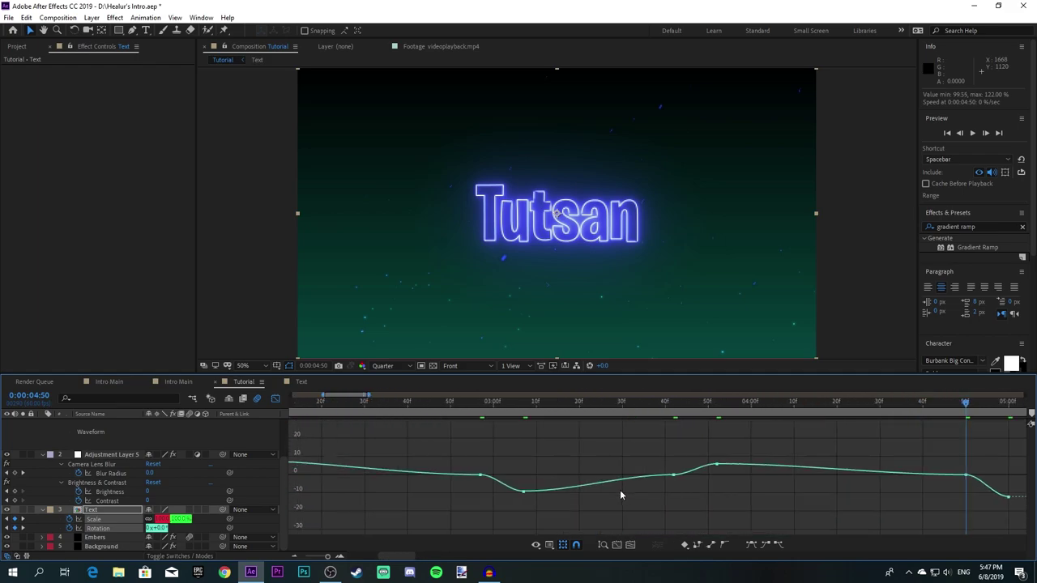
pyautogui.hscroll(1, 555, 490)
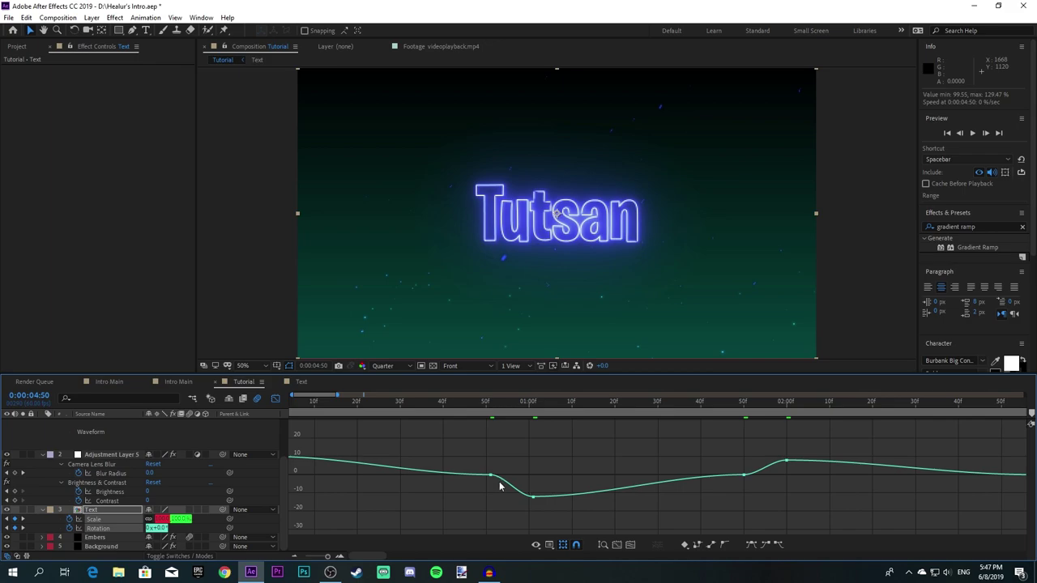
pyautogui.click(491, 475)
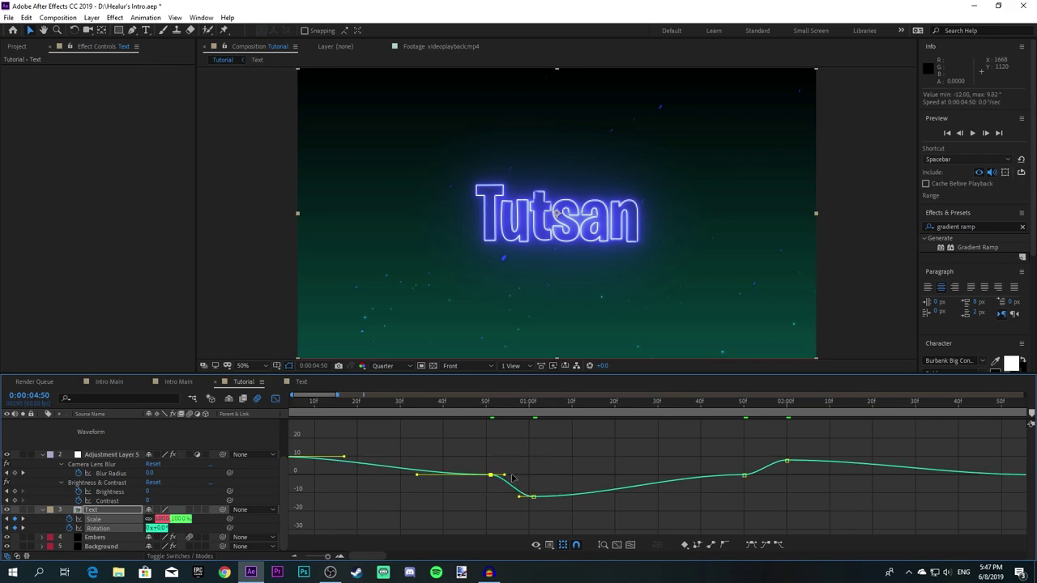
pyautogui.moveTo(504, 475); pyautogui.dragTo(532, 476)
pyautogui.moveTo(519, 500); pyautogui.dragTo(518, 517)
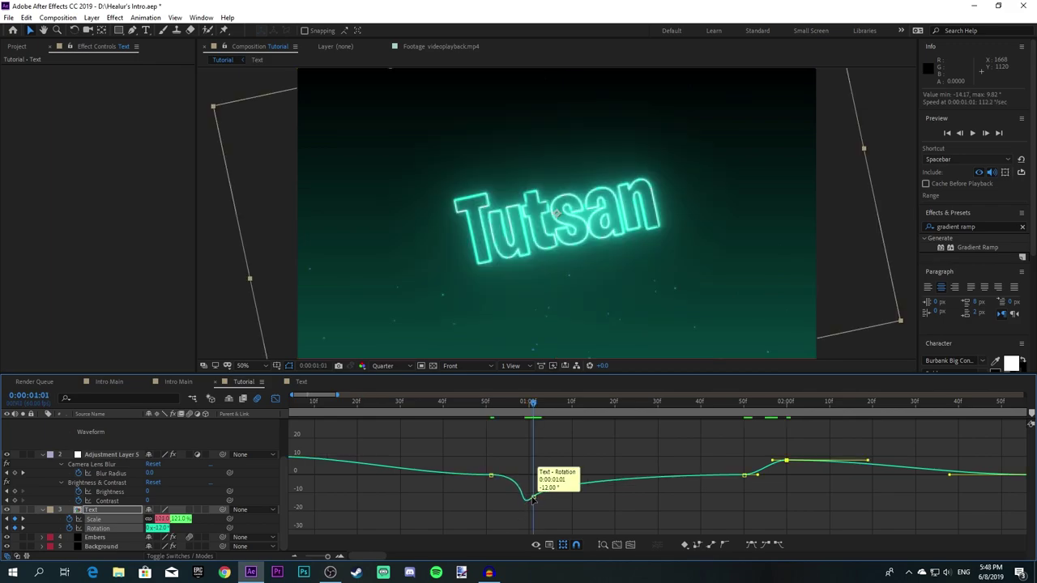
pyautogui.click(533, 496)
pyautogui.moveTo(553, 482); pyautogui.dragTo(558, 471)
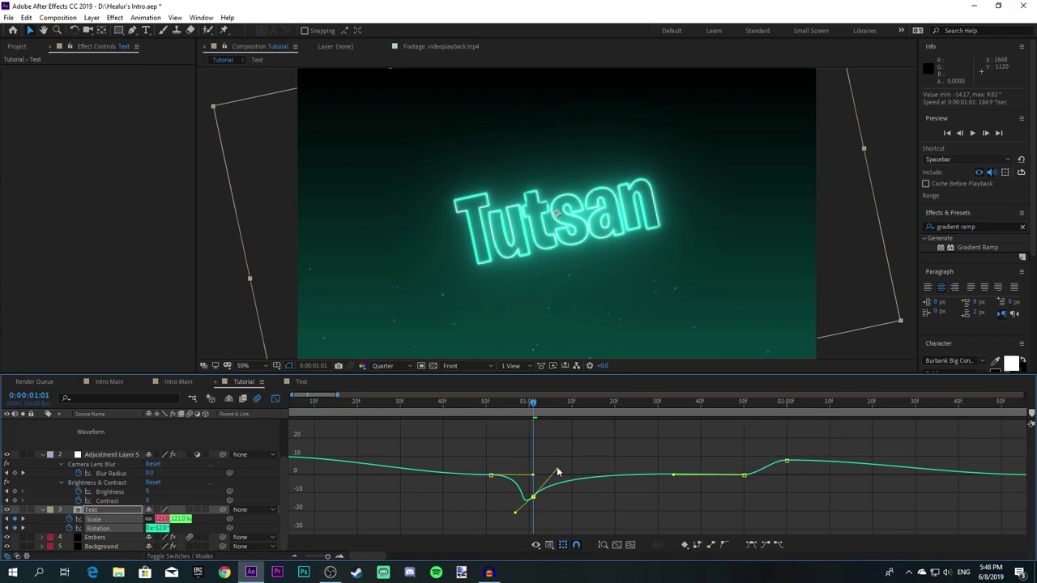
# Step: Reshape the rotation curve from 0:00:01:50 into a steep, slightly overshooting peak at 0:00:02:00 that falls quickly and levels out
pyautogui.hscroll(5, 599, 444)
pyautogui.click(551, 477)
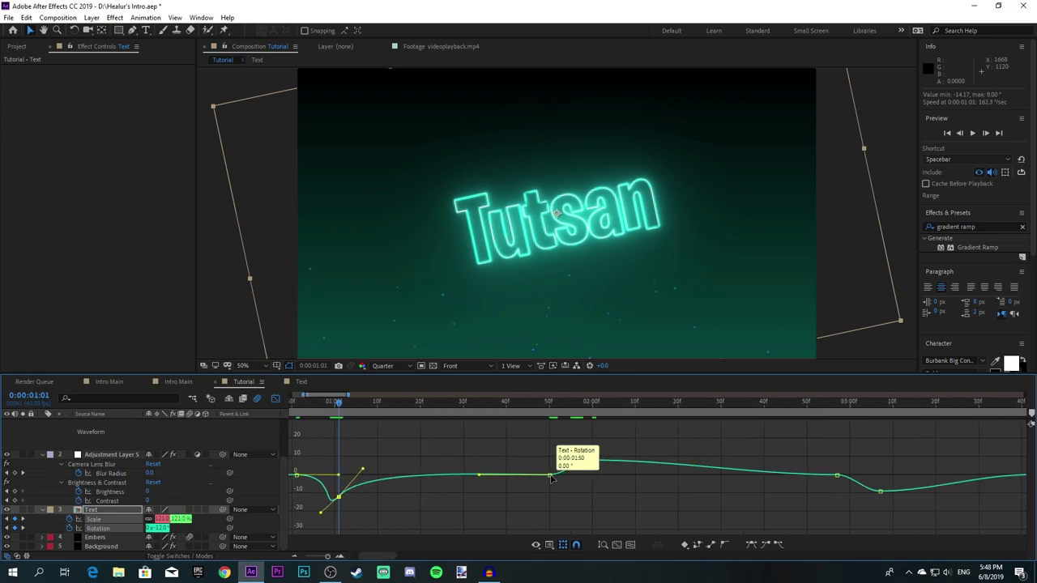
pyautogui.moveTo(560, 476); pyautogui.dragTo(653, 482)
pyautogui.moveTo(578, 460); pyautogui.dragTo(574, 453)
pyautogui.moveTo(678, 464); pyautogui.dragTo(600, 479)
pyautogui.click(638, 494)
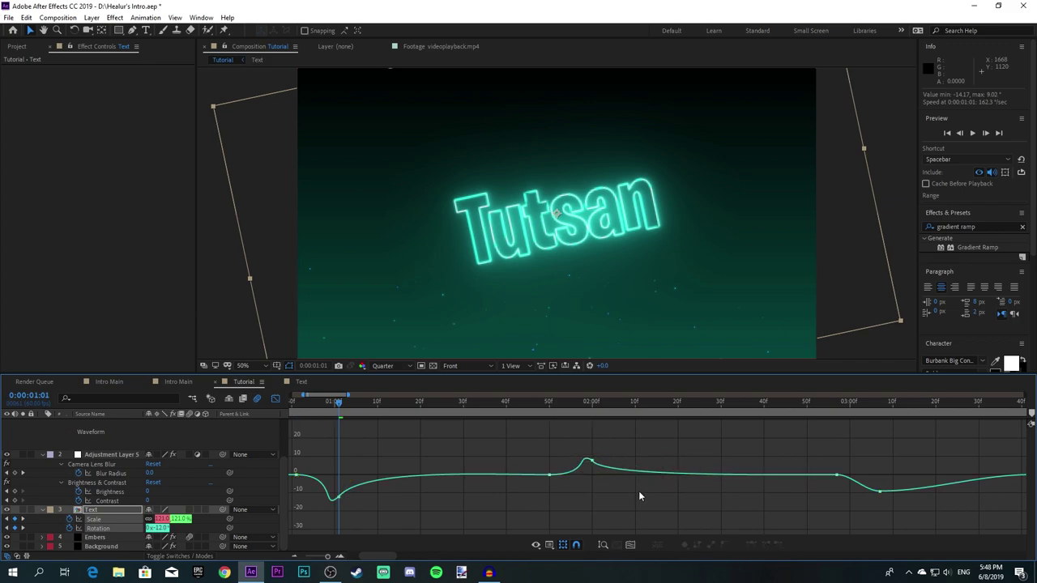
pyautogui.click(598, 474)
pyautogui.moveTo(600, 477); pyautogui.dragTo(612, 479)
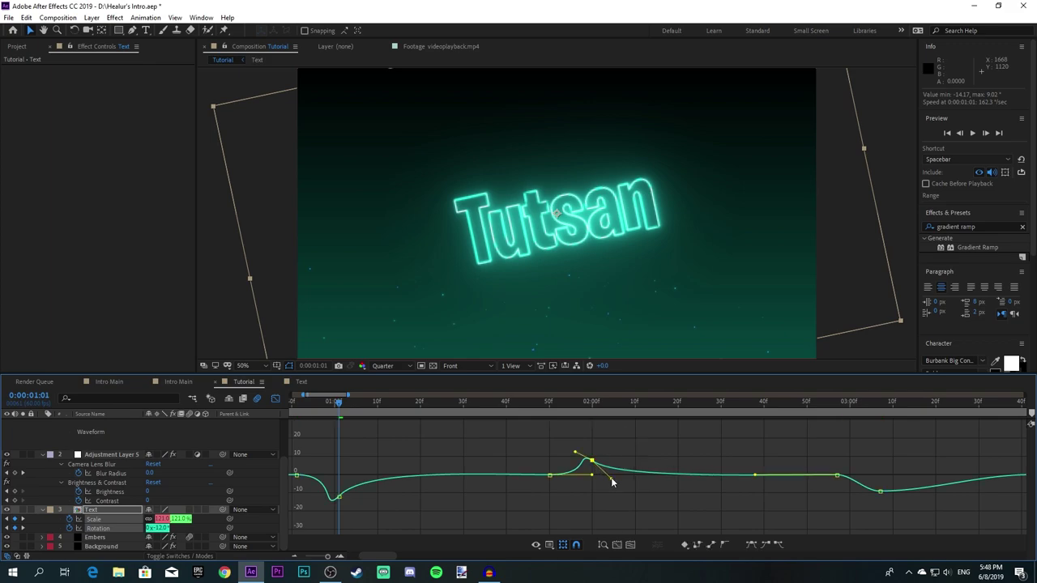
pyautogui.click(640, 488)
# Step: Reshape the rotation curve from 0:00:02:57 into a steep, overshooting dip around 0:00:03:07 with a quick return that levels out
pyautogui.hscroll(2, 629, 484)
pyautogui.hscroll(4, 629, 486)
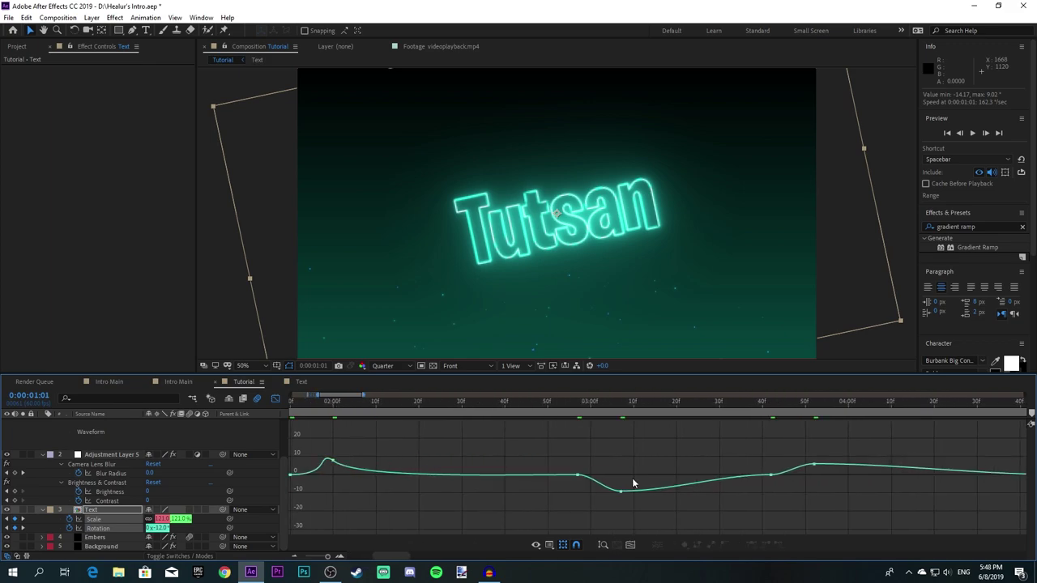
pyautogui.click(578, 476)
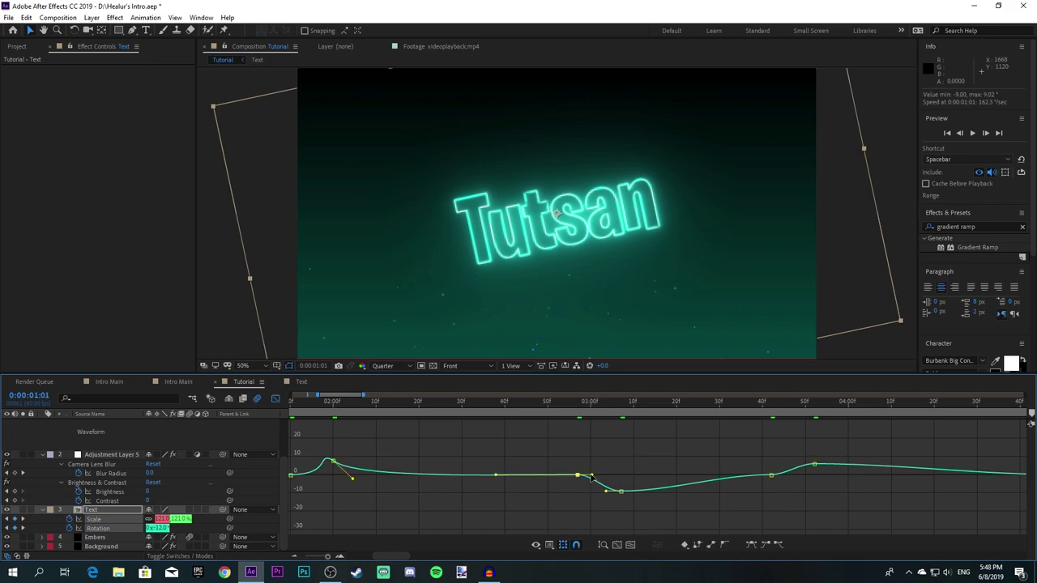
pyautogui.moveTo(592, 475); pyautogui.dragTo(546, 476)
# Step: Shape the rotation curve after the 0:00:03:42 keyframe into a sharp, slightly overshooting peak that drops quickly and flattens out
pyautogui.hscroll(3, 603, 503)
pyautogui.hscroll(3, 559, 474)
pyautogui.hscroll(4, 559, 473)
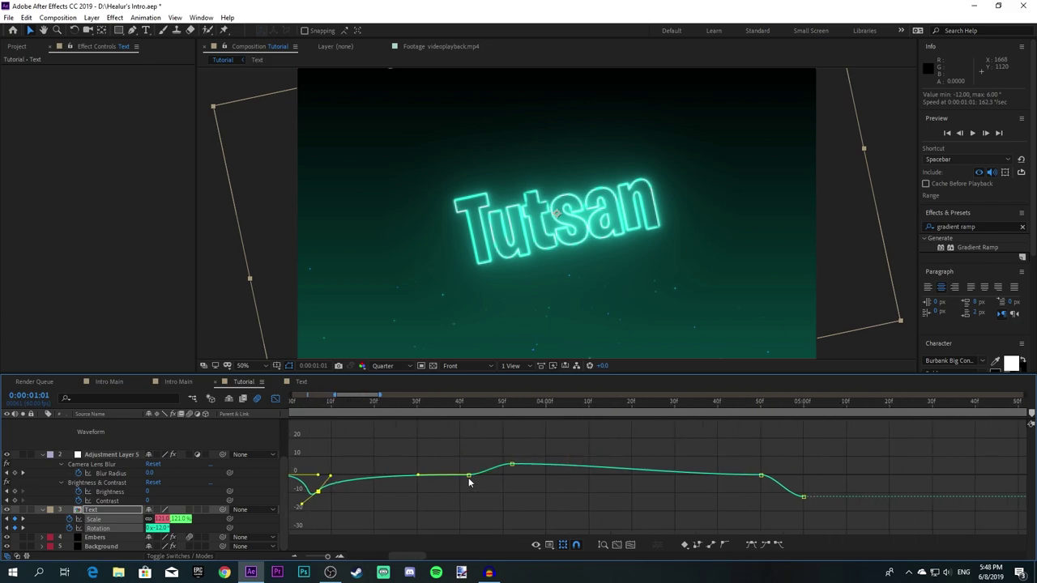
pyautogui.moveTo(483, 475); pyautogui.dragTo(493, 455)
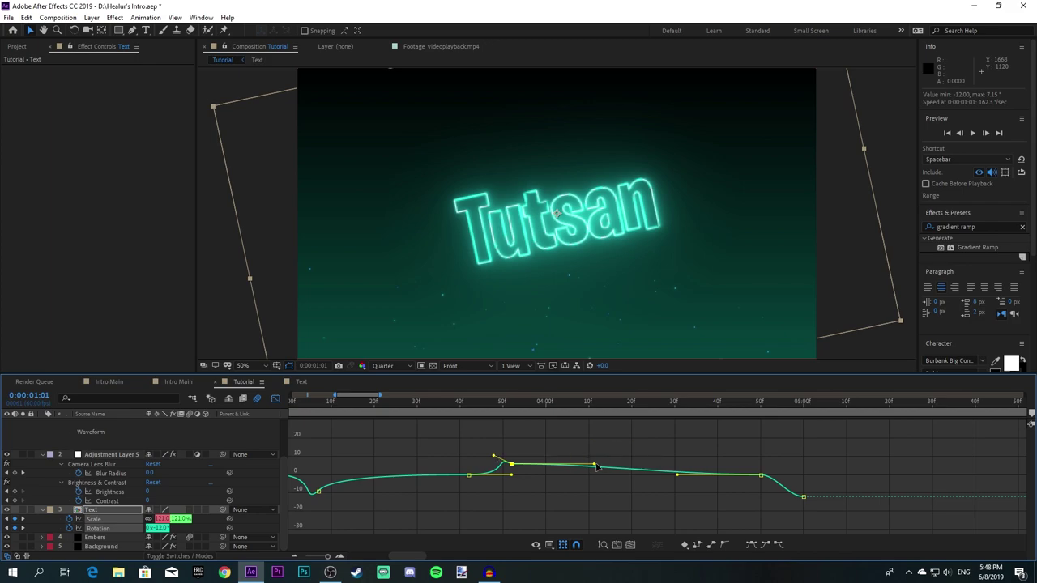
pyautogui.moveTo(595, 468); pyautogui.dragTo(524, 478)
# Step: Extend the outgoing handle of the 0:00:04:50 rotation keyframe horizontally to steepen the final drop toward 0:00:05:00
pyautogui.hscroll(4, 592, 484)
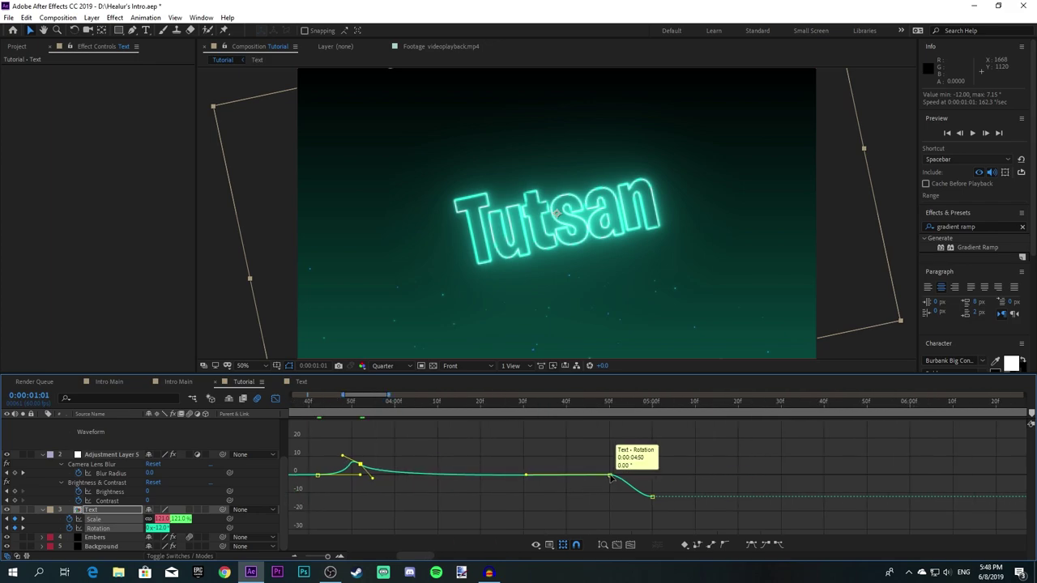
pyautogui.click(610, 475)
pyautogui.moveTo(624, 474); pyautogui.dragTo(653, 475)
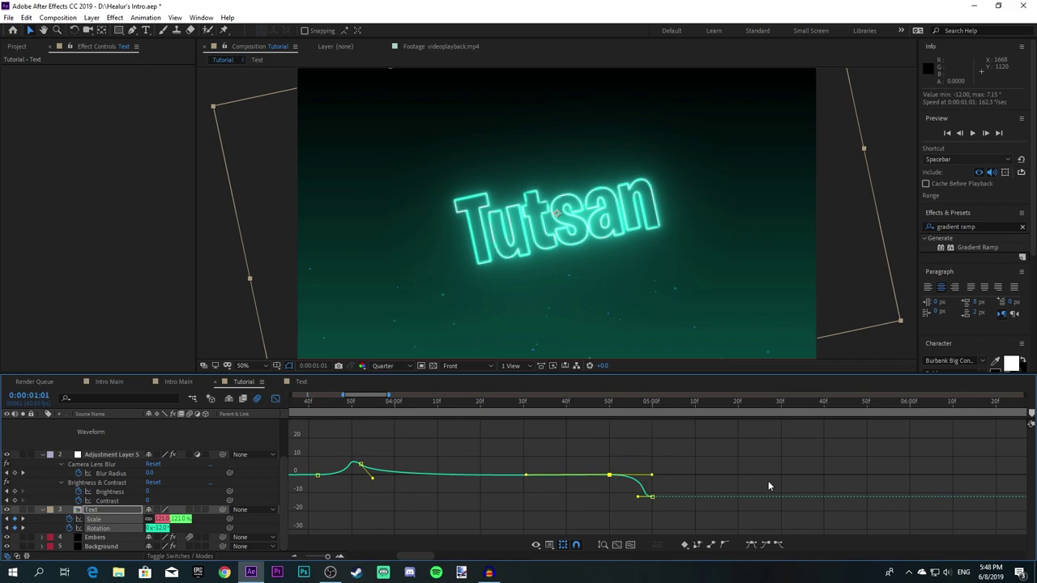
# Step: Close the graph editor, enable Cache Before Playback, and preview the text animation with the music
pyautogui.click(276, 398)
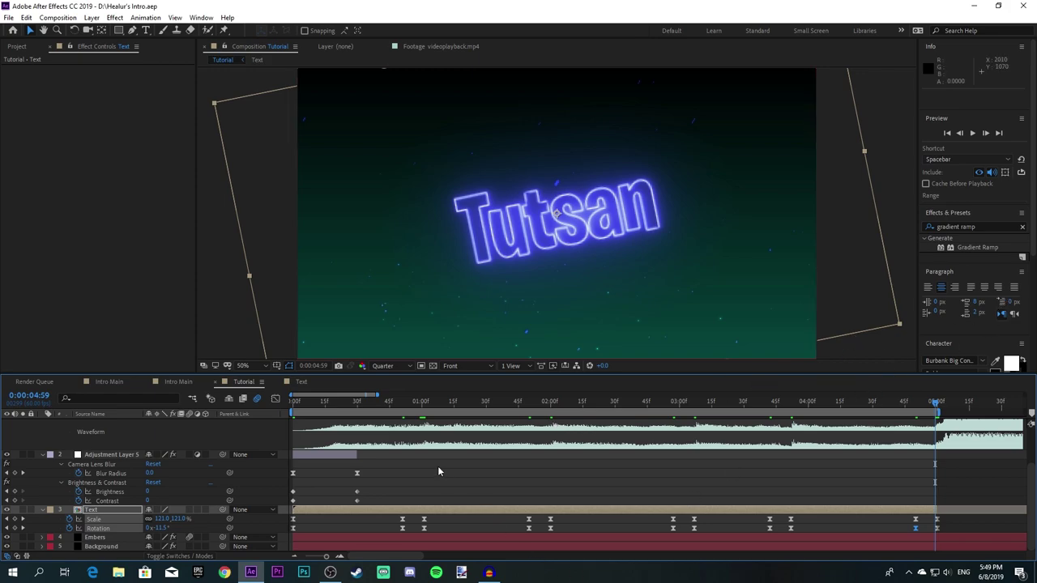
pyautogui.click(926, 184)
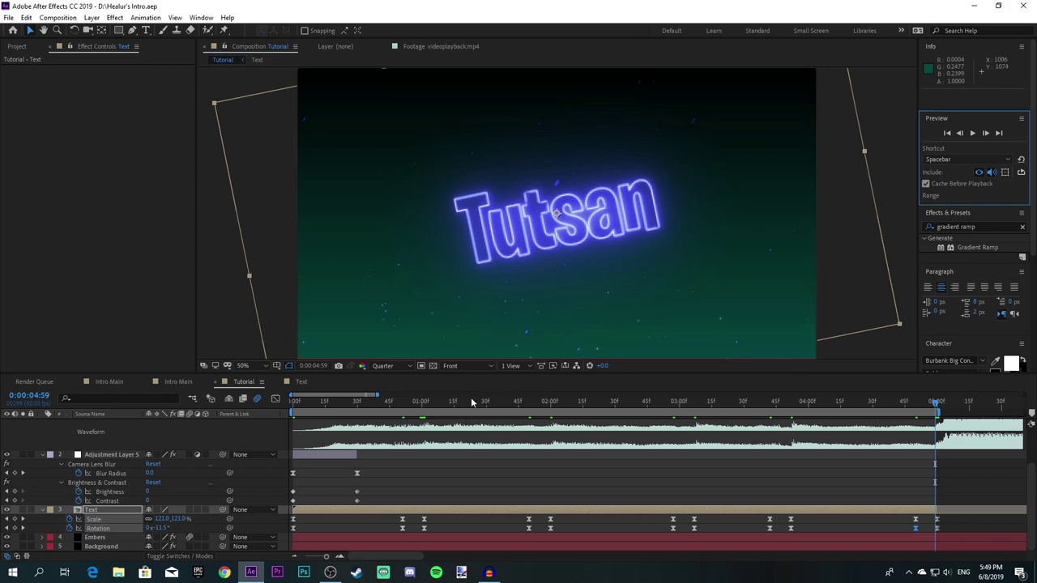
pyautogui.press('space')
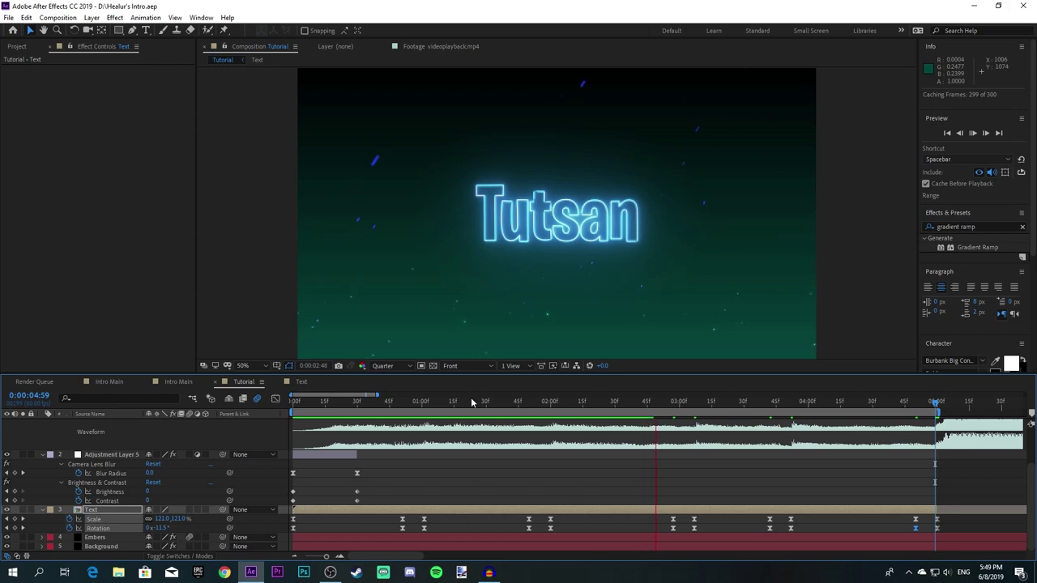
pyautogui.press('space')
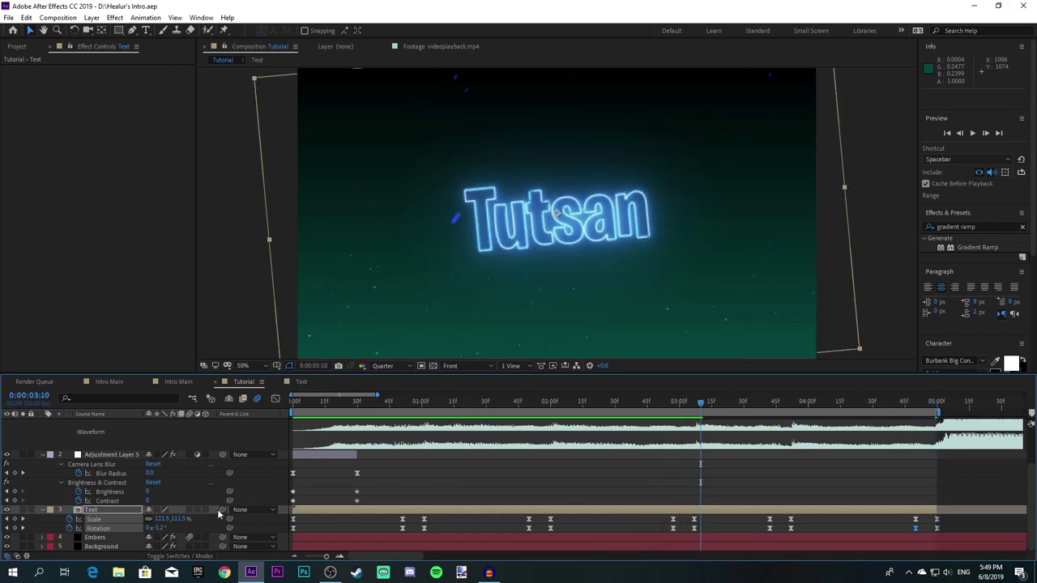
# Step: Enable motion blur for the Text layer and play back the composition
pyautogui.click(188, 510)
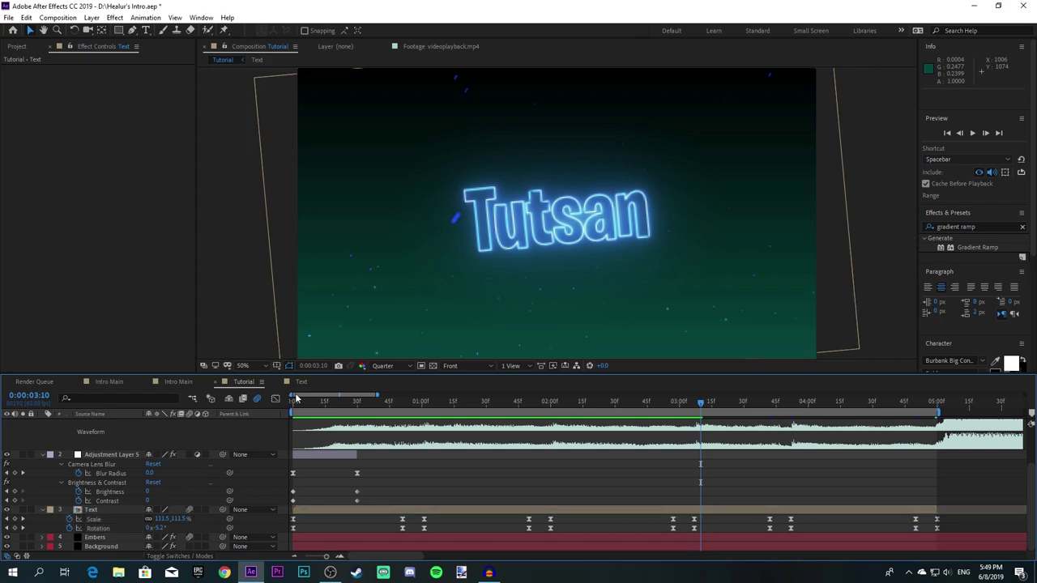
pyautogui.press('space')
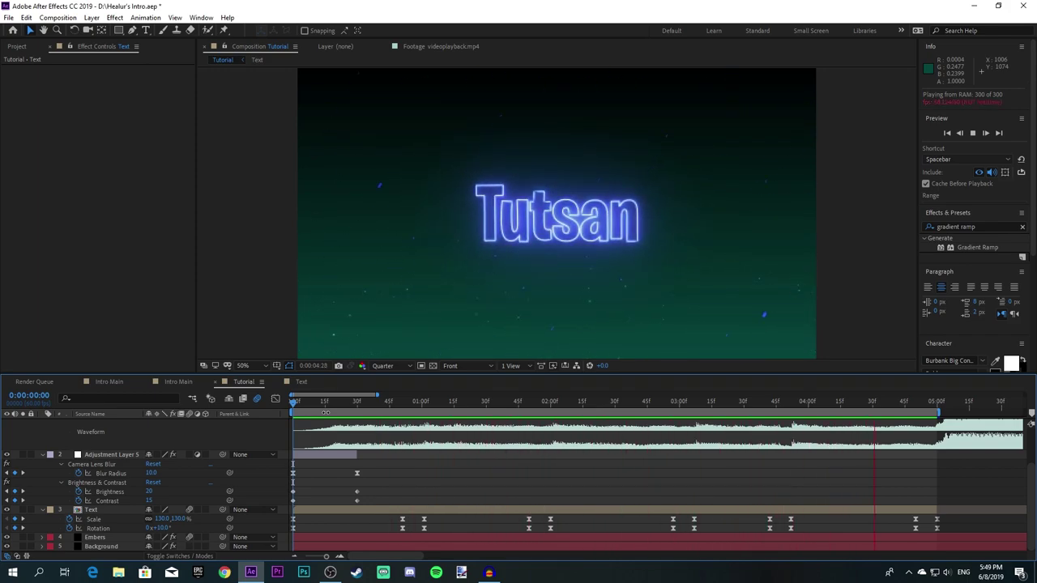
pyautogui.press('space')
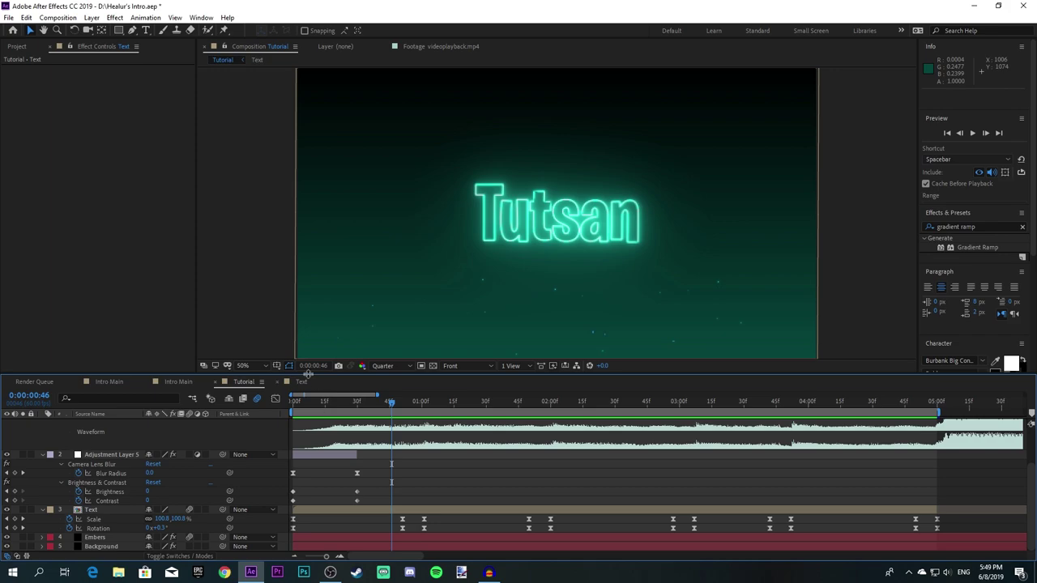
# Step: Place Insta.PNG above the Text layer starting at 0:00:05:00 and scale it to about 79%
pyautogui.click(457, 511)
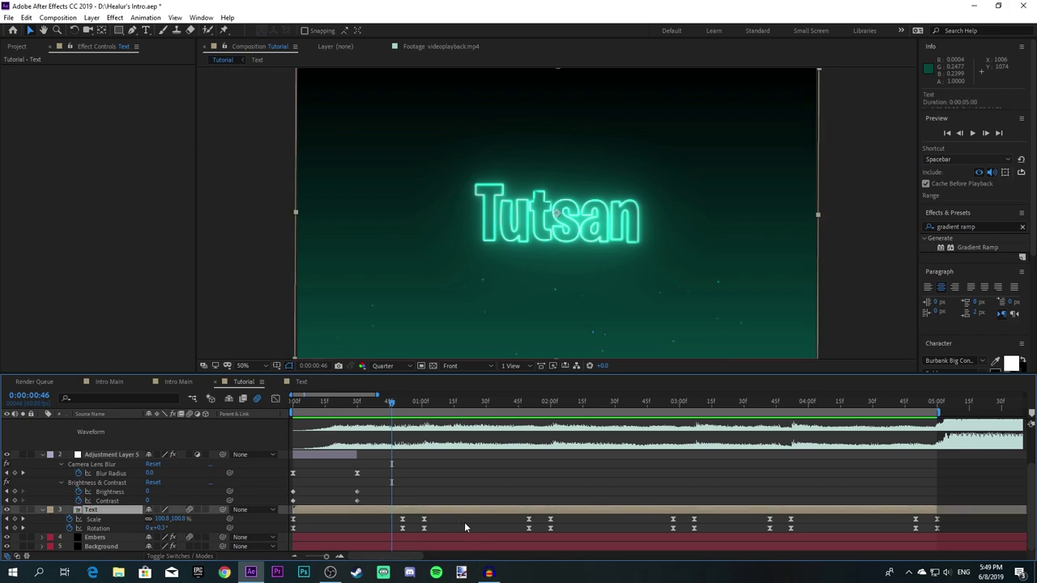
pyautogui.press('End')
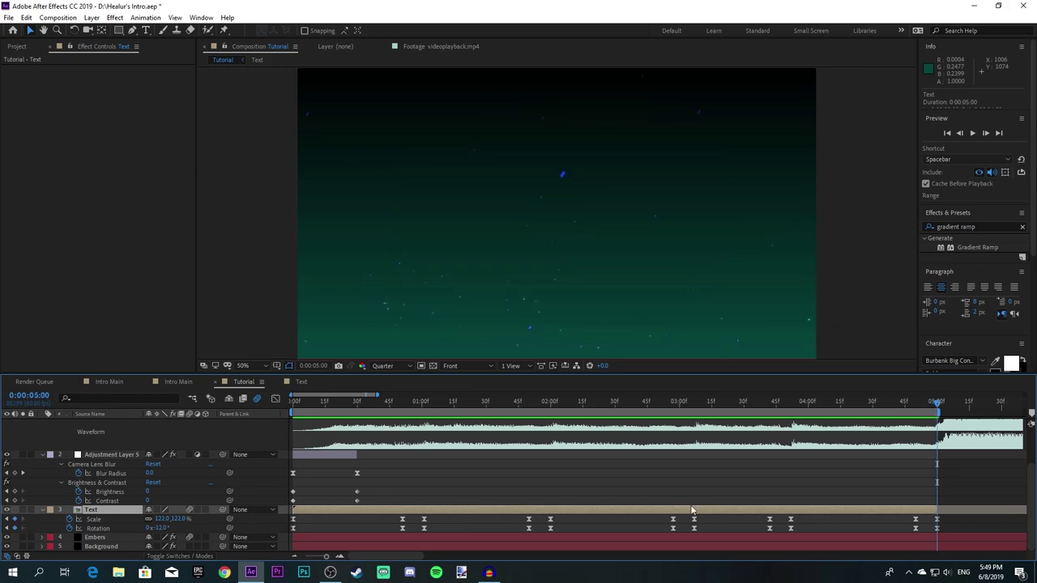
pyautogui.hscroll(10, 639, 484)
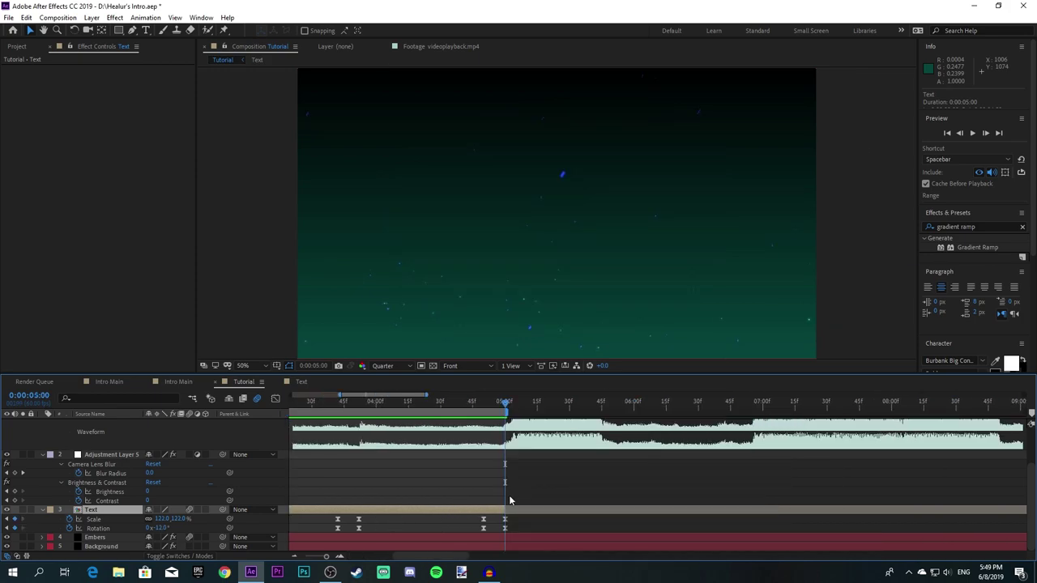
pyautogui.press('j')
pyautogui.press('k')
pyautogui.click(17, 47)
pyautogui.click(54, 324)
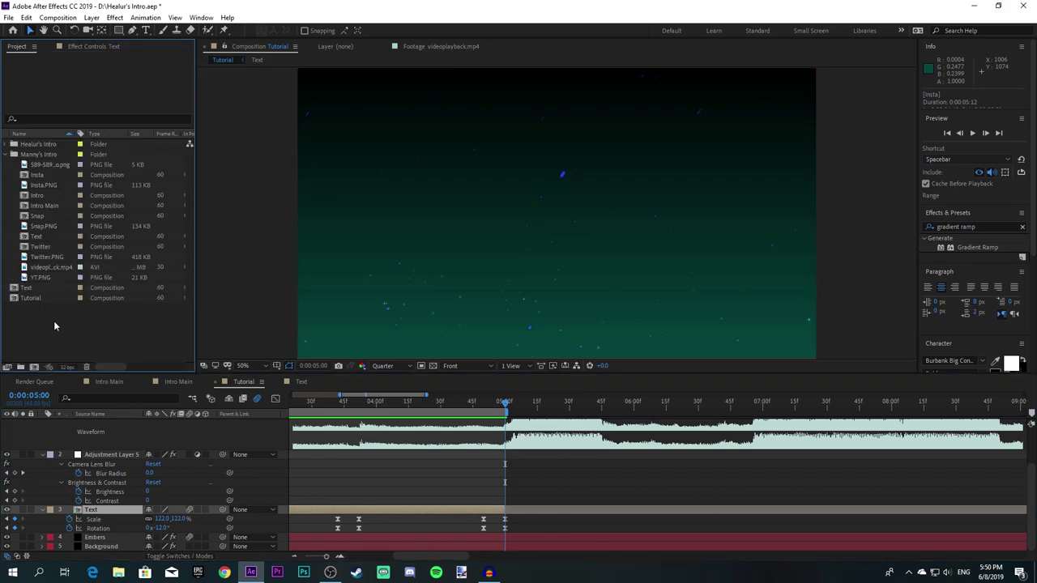
pyautogui.click(36, 187)
pyautogui.moveTo(37, 187); pyautogui.dragTo(352, 321)
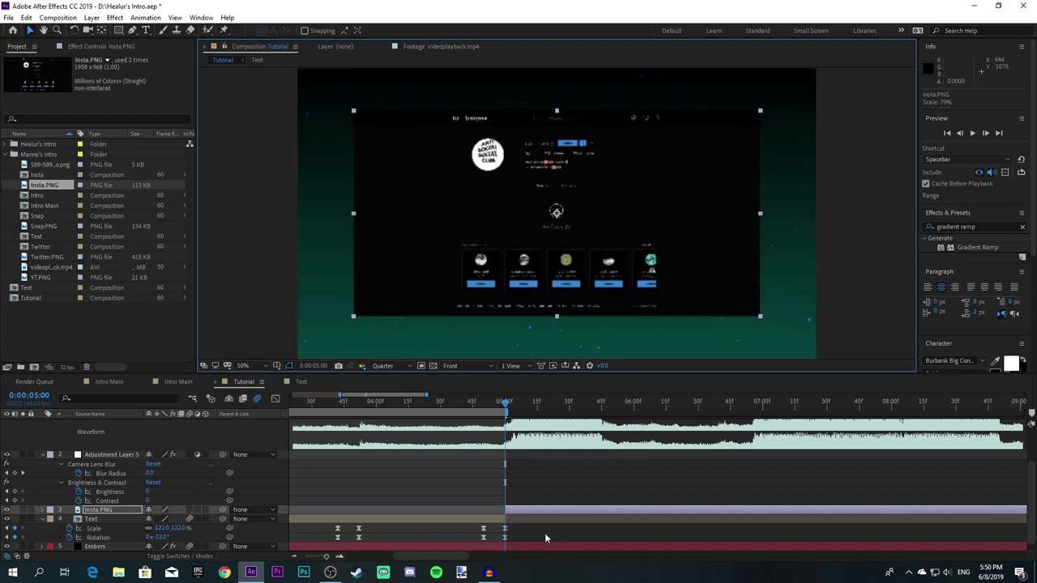
# Step: Split the Insta.PNG layer at 0:00:06:55, where the waveform rises, and delete the part after the split
pyautogui.hscroll(5, 536, 509)
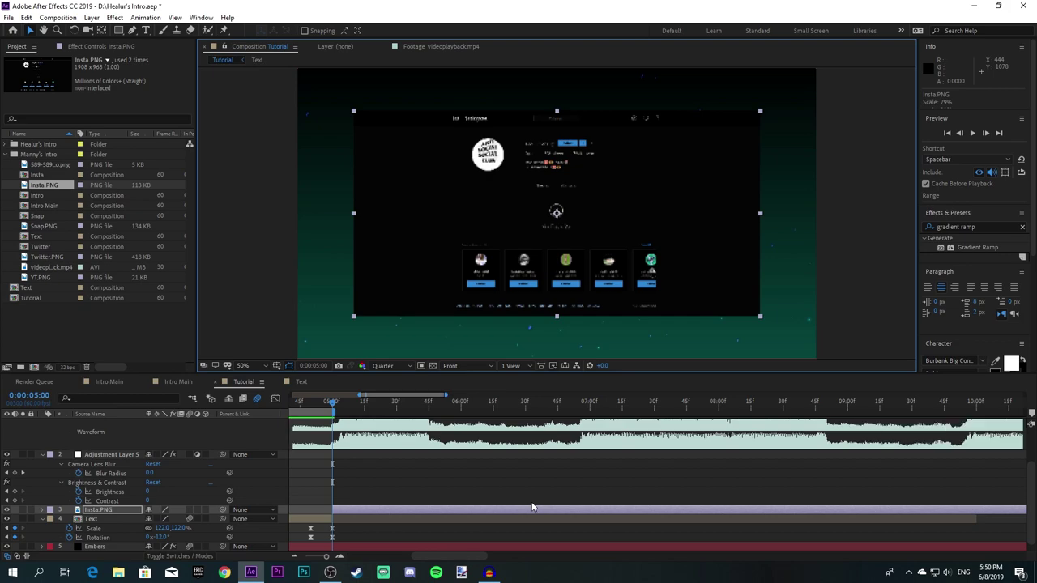
pyautogui.scroll(2, 531, 502)
pyautogui.scroll(1, 530, 500)
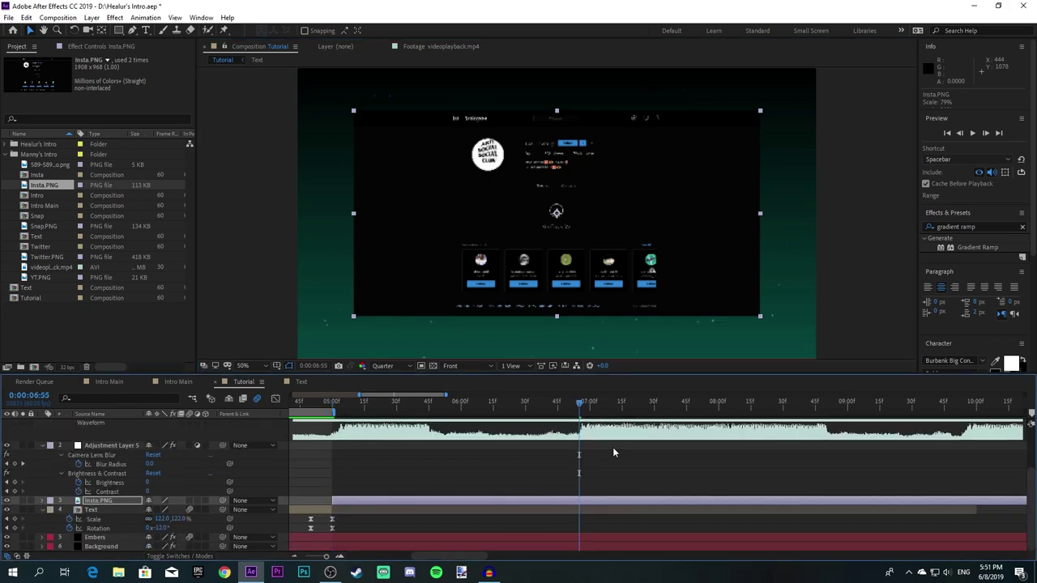
pyautogui.hotkey('ctrl', 'shift', 'd')
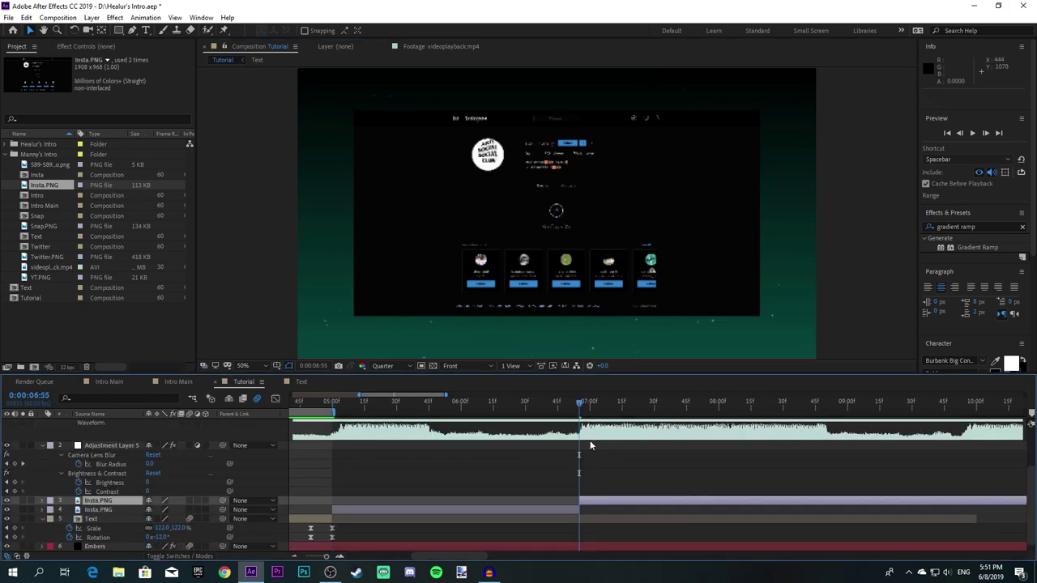
pyautogui.press('Delete')
# Step: Extend the start of the Insta.PNG layer back to 0:00:04:45 so it overlaps the end of the Text layer
pyautogui.click(405, 410)
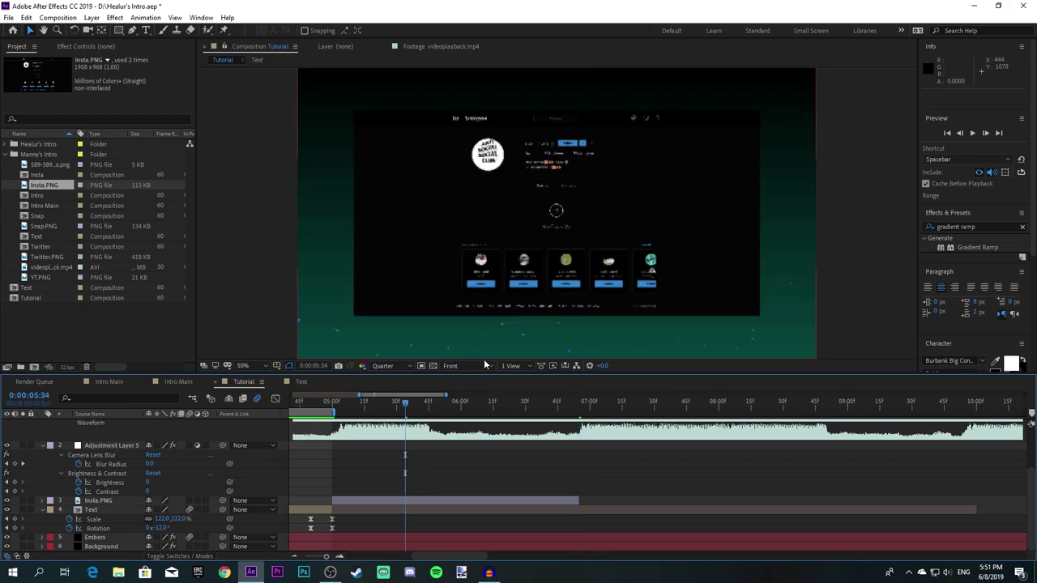
pyautogui.hscroll(-4, 471, 504)
pyautogui.click(471, 504)
pyautogui.press('i')
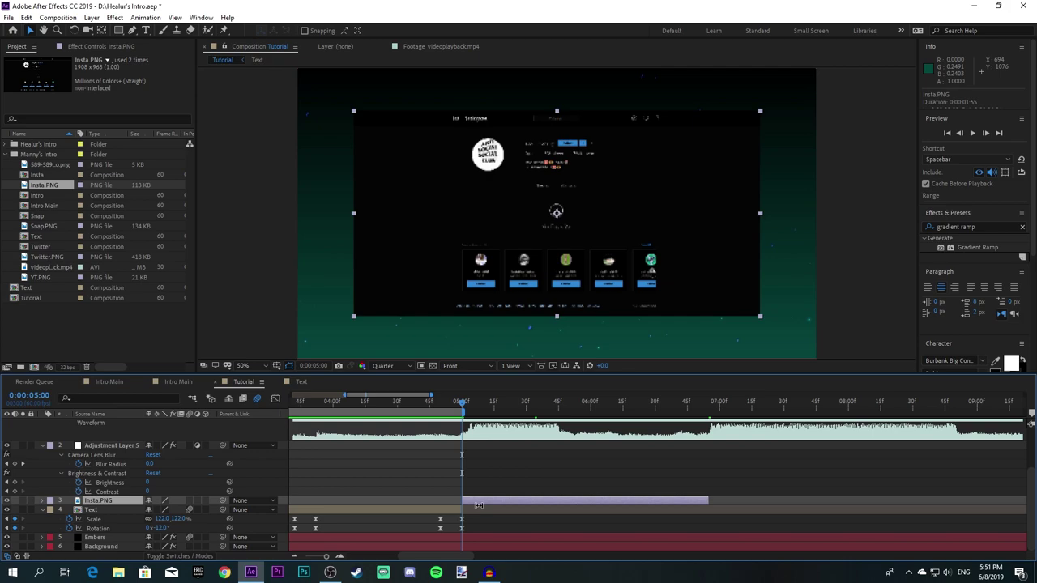
pyautogui.press('j')
pyautogui.press('pageup')
pyautogui.press('pageup')
pyautogui.press('pageup')
pyautogui.press('pageup')
pyautogui.press('pageup')
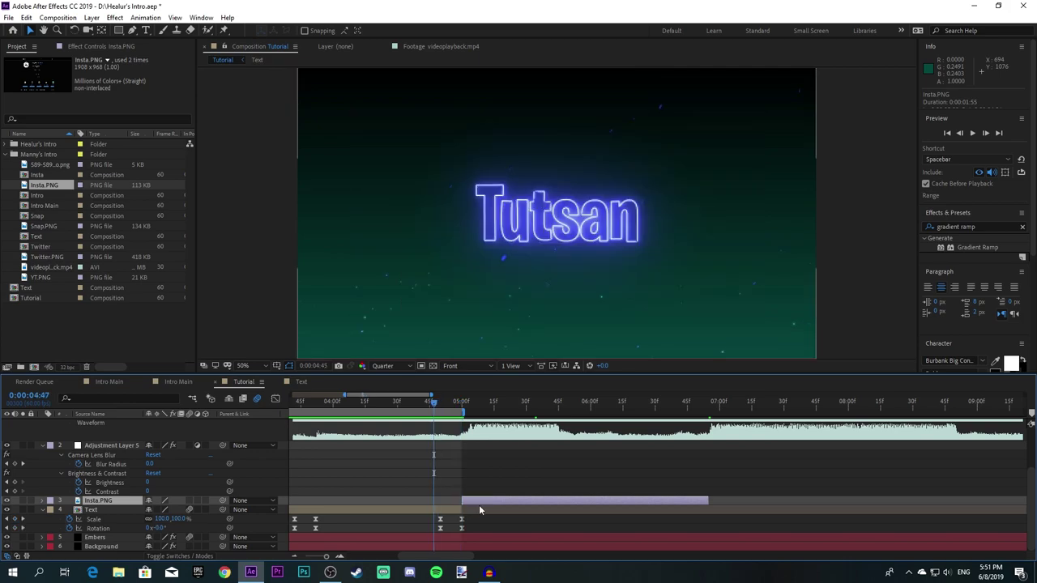
pyautogui.moveTo(462, 499); pyautogui.dragTo(429, 500)
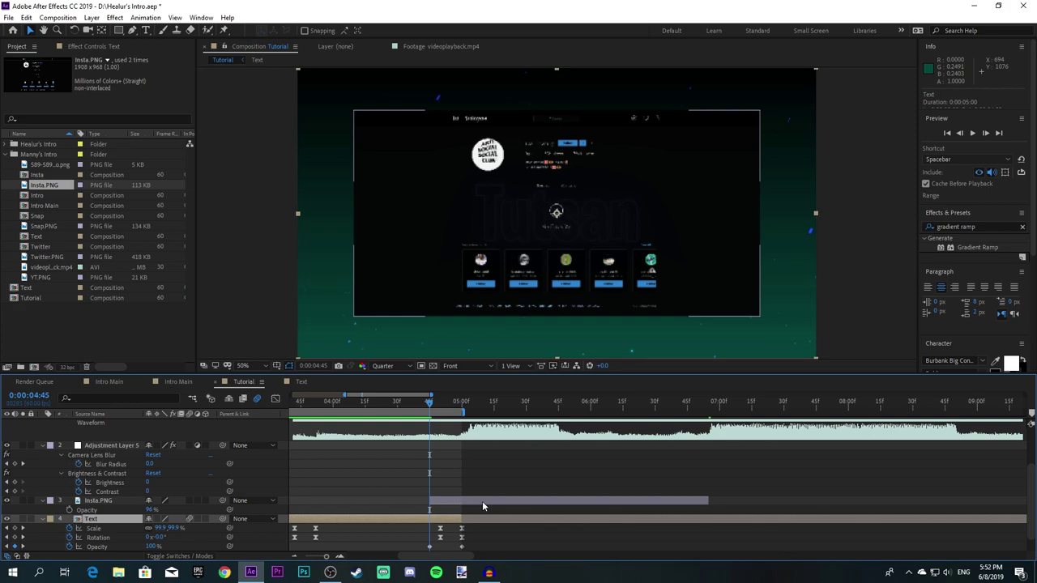
# Step: Pre-compose the Insta.PNG layer, moving all attributes into the new composition with its duration adjusted to the layer's time span
pyautogui.rightClick(483, 505)
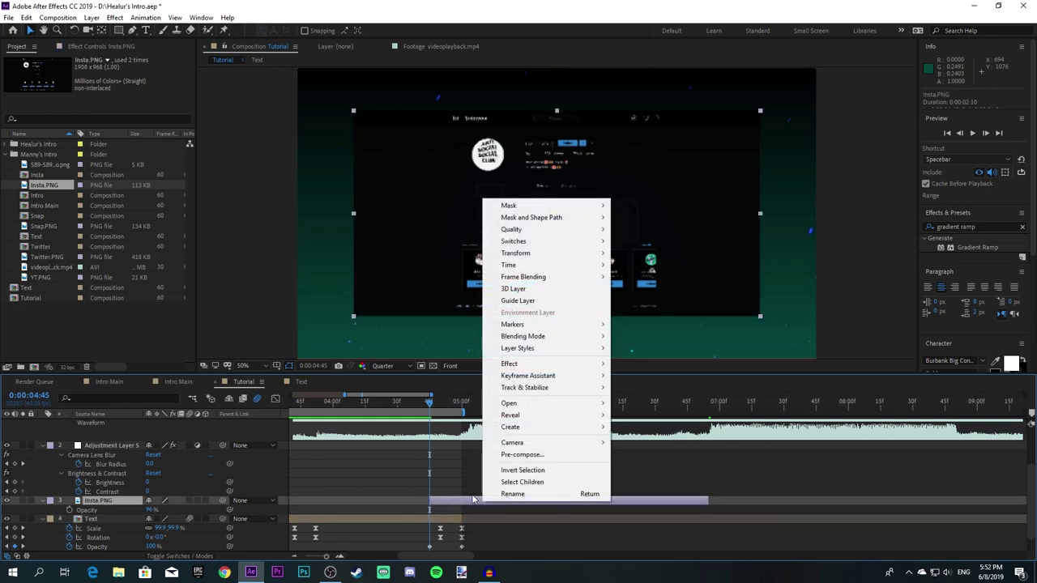
pyautogui.click(509, 455)
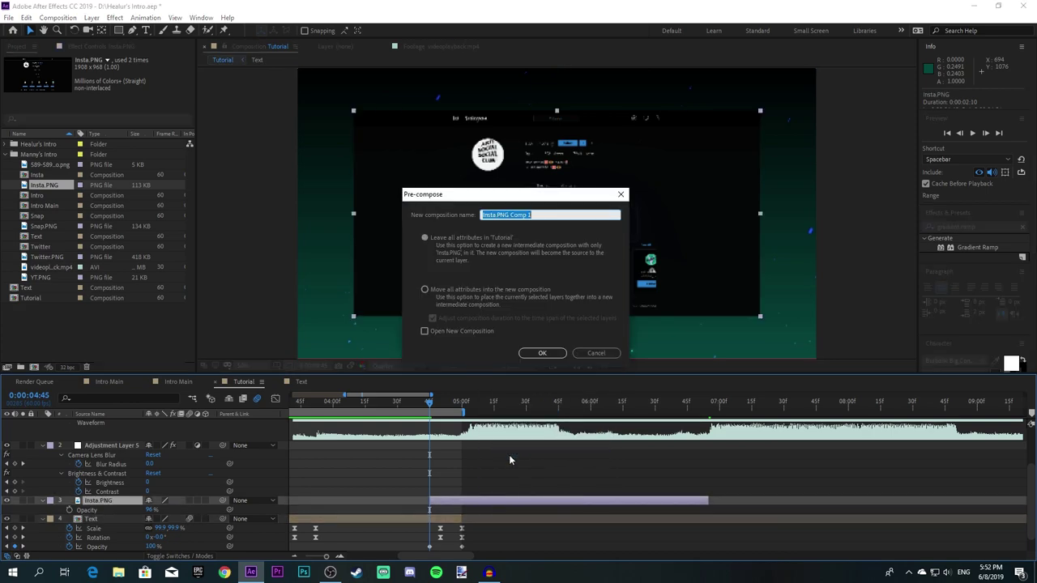
pyautogui.click(425, 290)
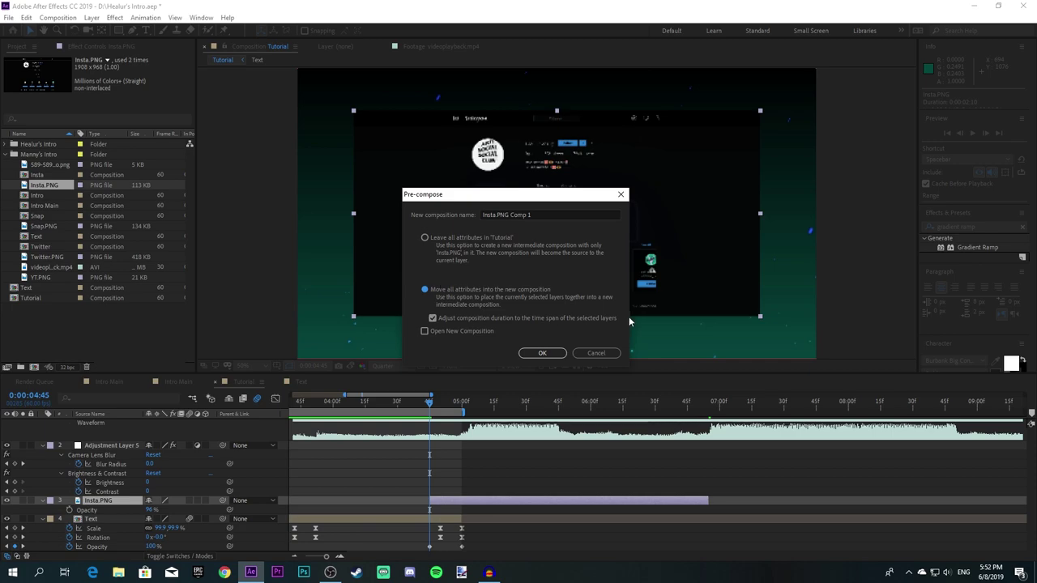
pyautogui.click(541, 355)
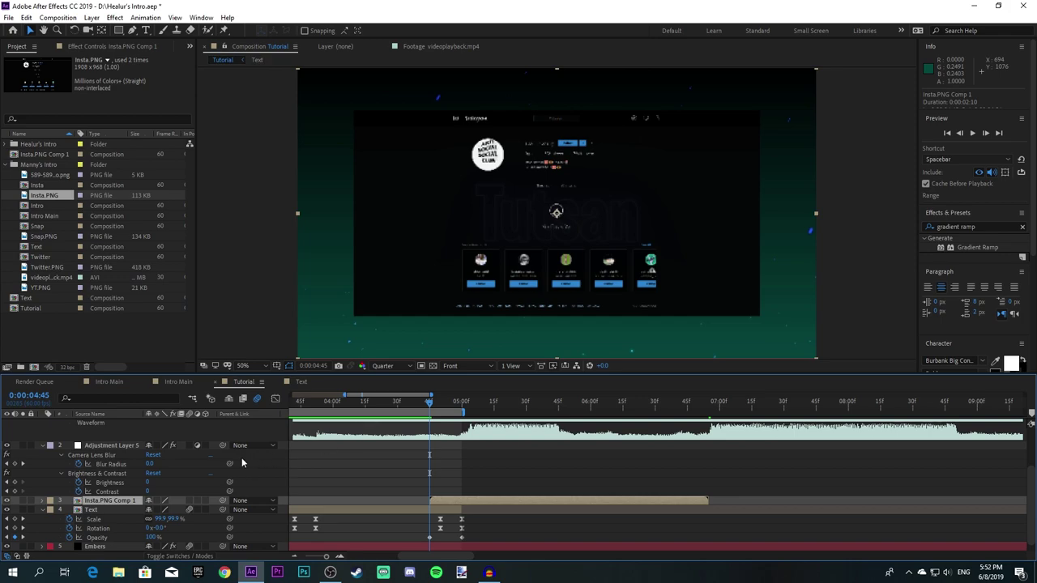
# Step: Keyframe the pre-composed Insta layer's opacity from 0% at 0:00:04:45 to 100% at 0:00:05:00, and save the project
pyautogui.press('t')
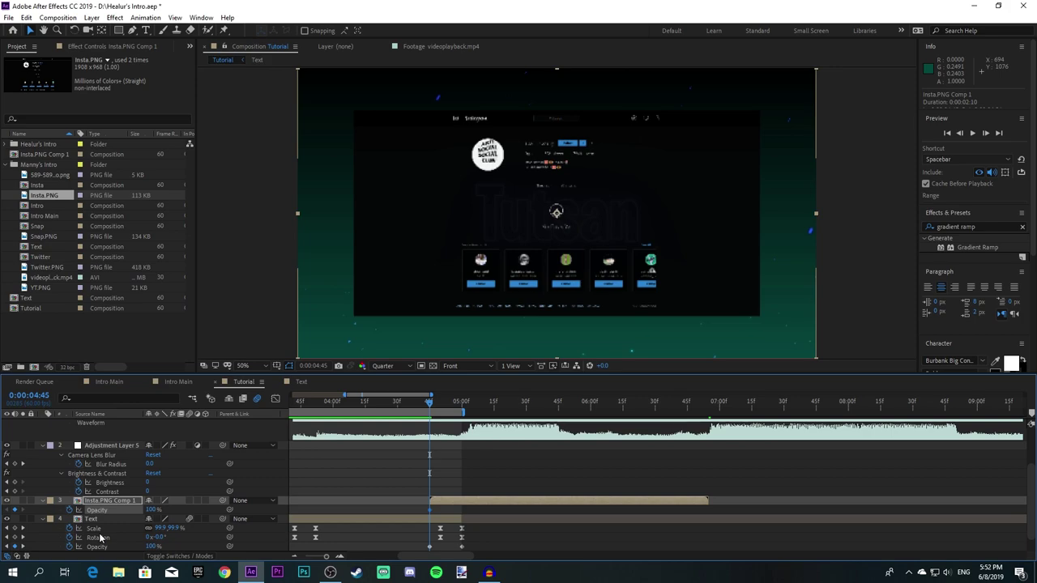
pyautogui.click(152, 510)
pyautogui.write('0')
pyautogui.press('Return')
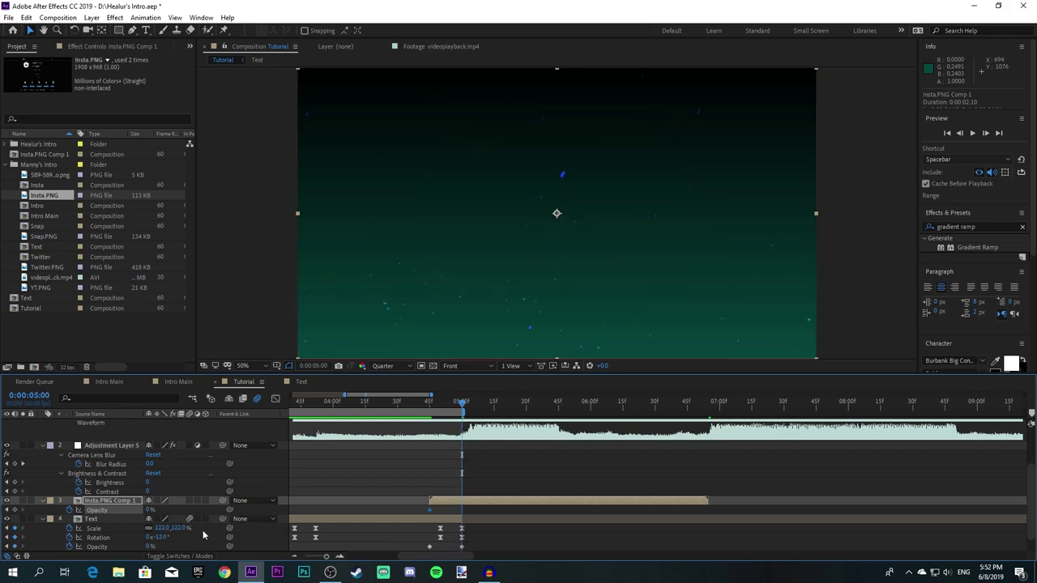
pyautogui.moveTo(147, 510); pyautogui.dragTo(393, 515)
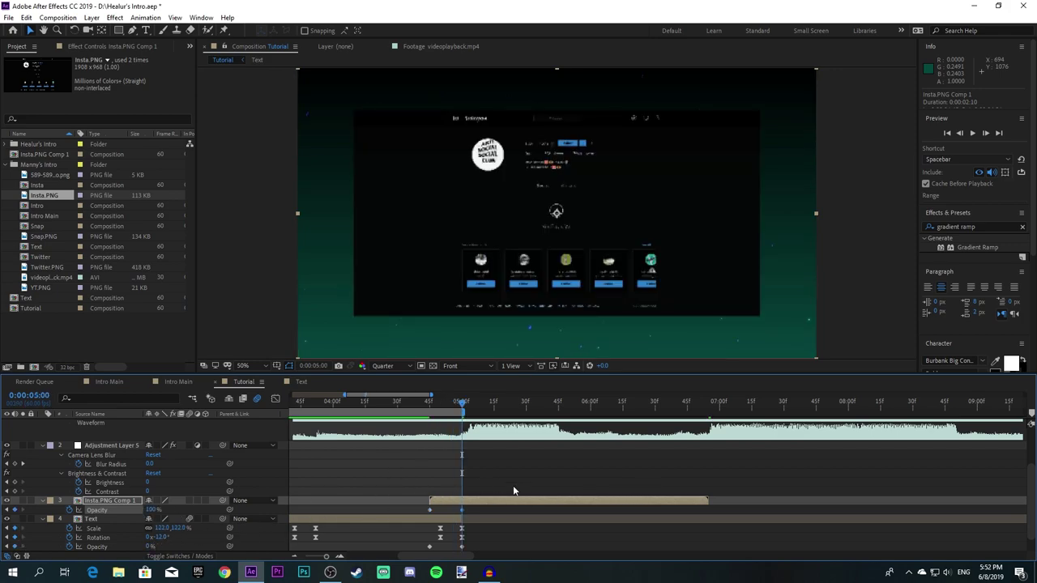
pyautogui.click(526, 542)
pyautogui.hotkey('ctrl', 's')
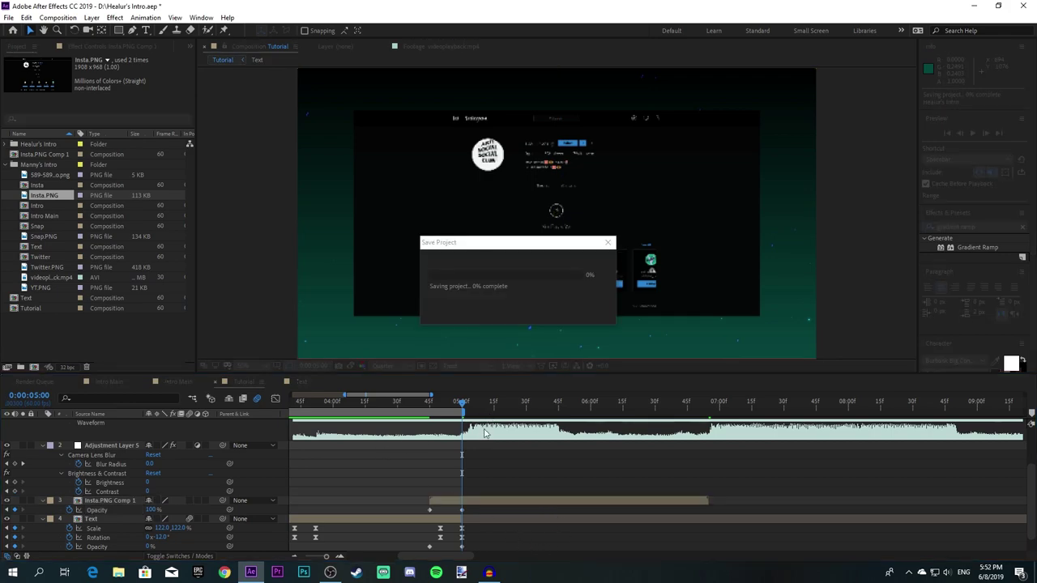
# Step: Open the Insta.PNG Comp 1 composition, show its transparency grid, and set the preview resolution to Full
pyautogui.doubleClick(478, 503)
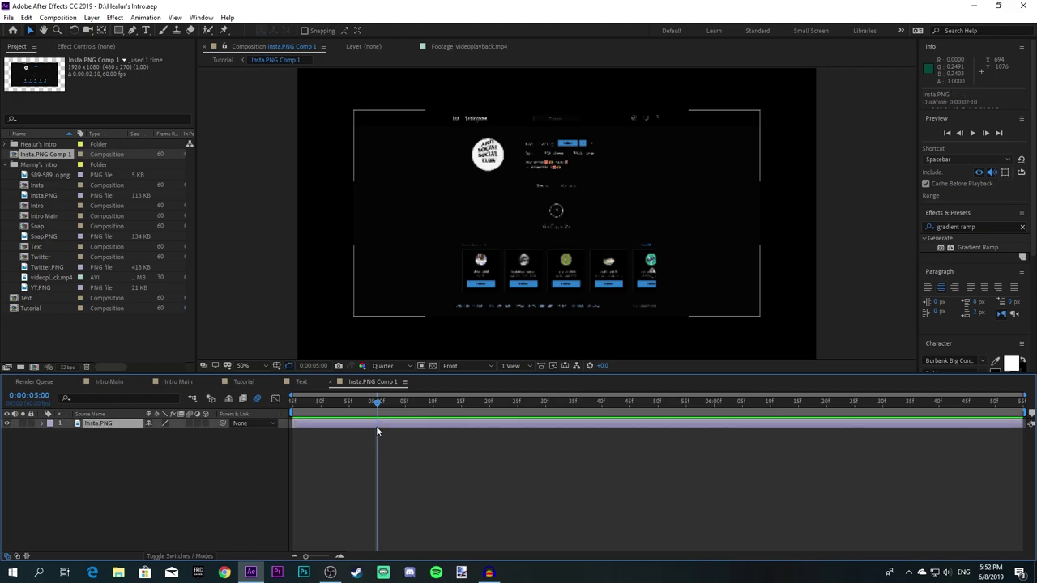
pyautogui.click(376, 425)
pyautogui.click(491, 486)
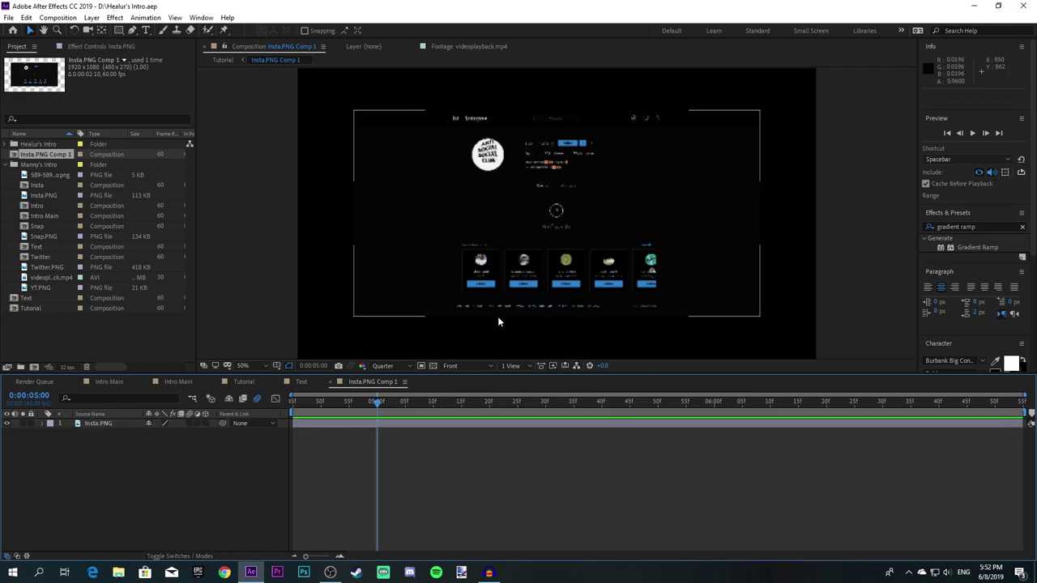
pyautogui.click(432, 365)
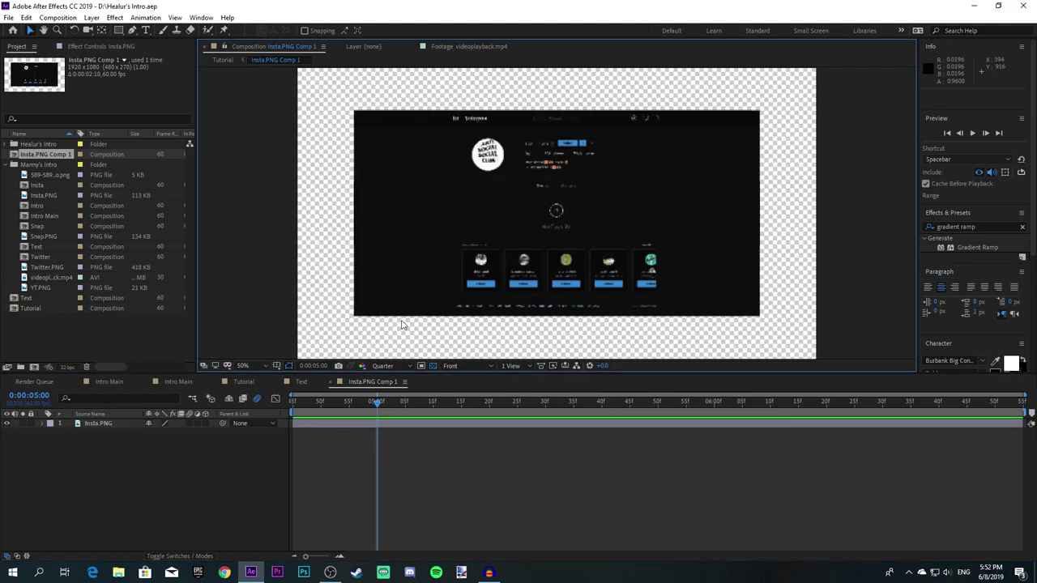
pyautogui.click(383, 365)
pyautogui.click(385, 400)
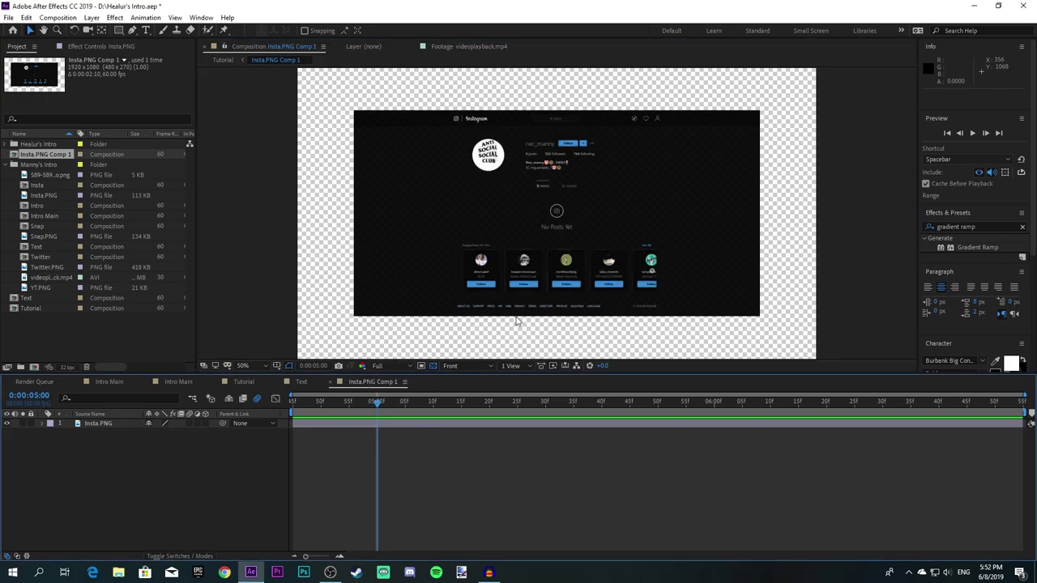
# Step: Add a black 1920 x 1080 px solid named Saber above the Insta.PNG layer
pyautogui.click(396, 424)
pyautogui.hotkey('ctrl', 'y')
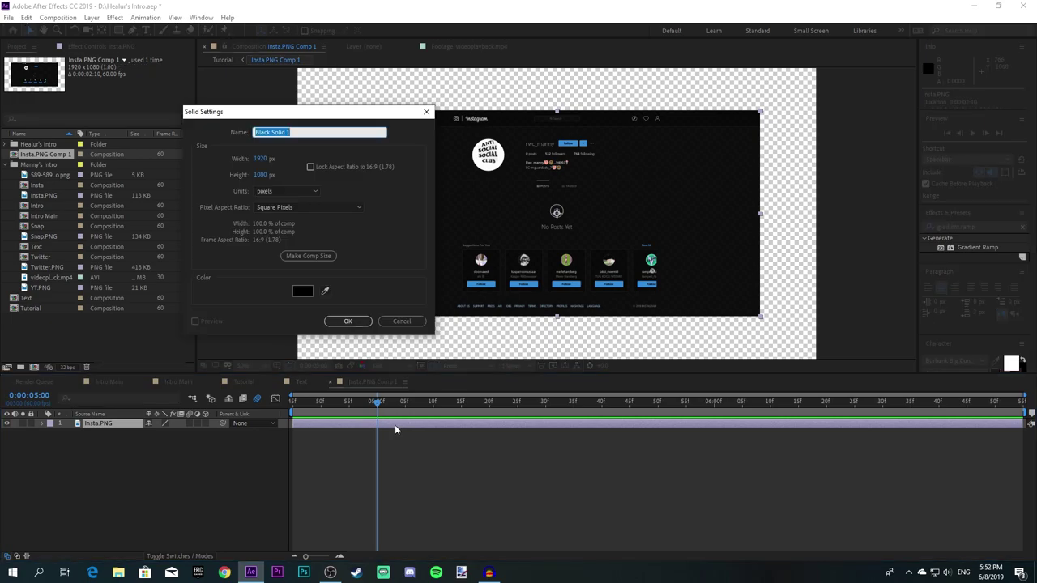
pyautogui.write('Saber')
pyautogui.press('Return')
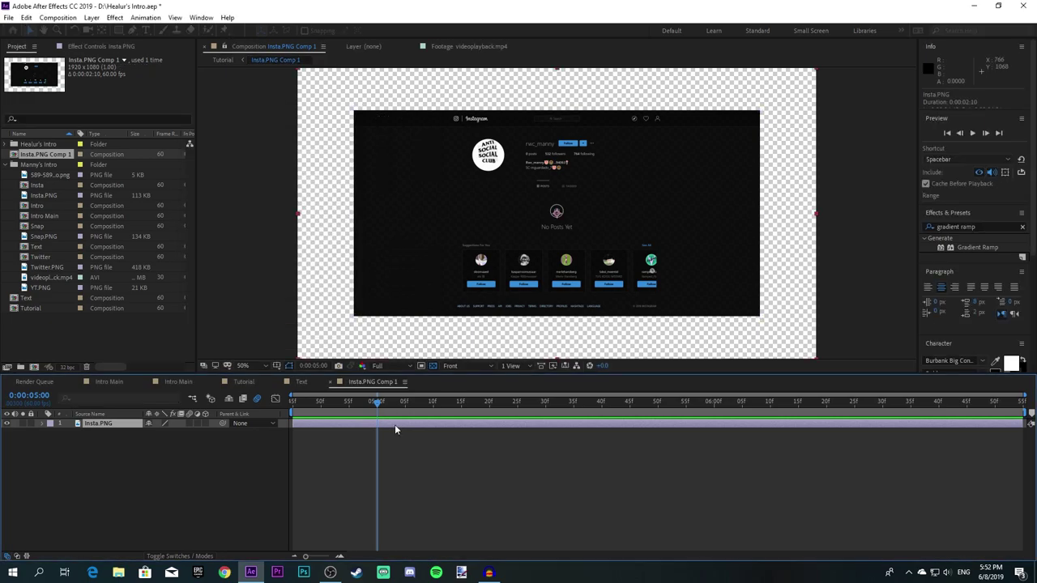
# Step: Apply the Video Copilot Saber effect to the Saber solid layer
pyautogui.rightClick(396, 423)
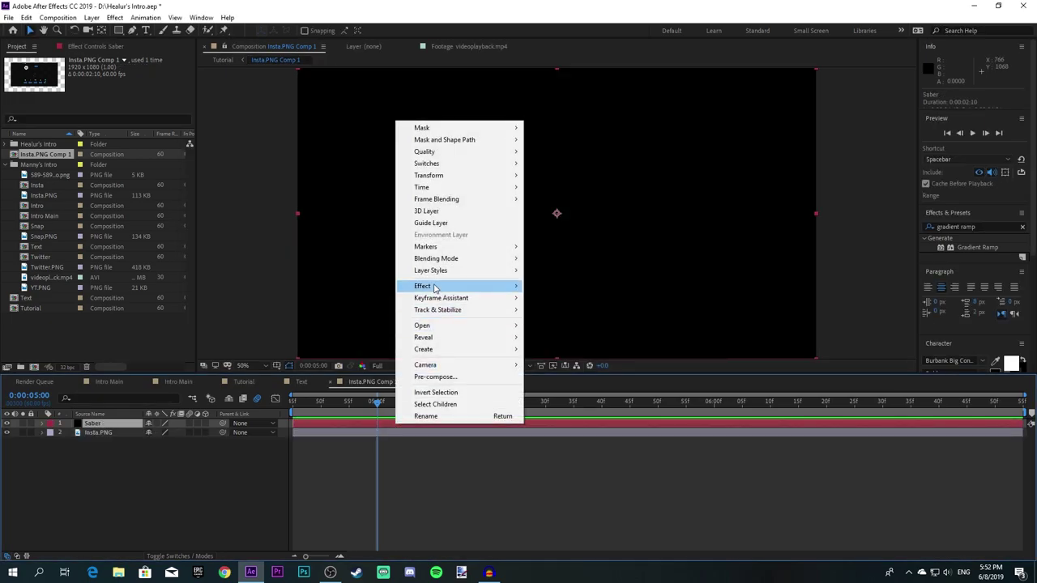
pyautogui.moveTo(431, 285)
pyautogui.moveTo(595, 577)
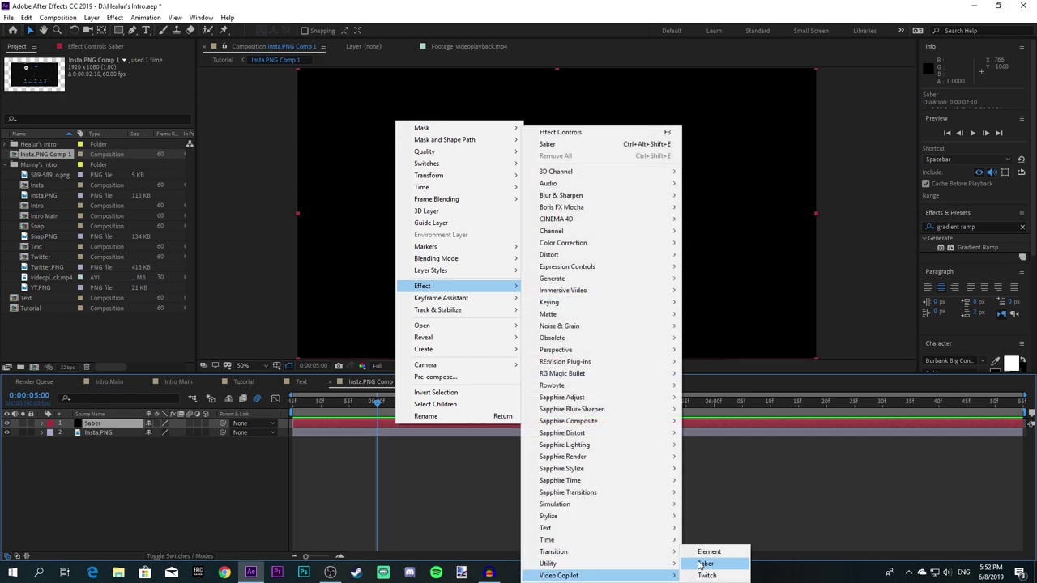
pyautogui.click(706, 560)
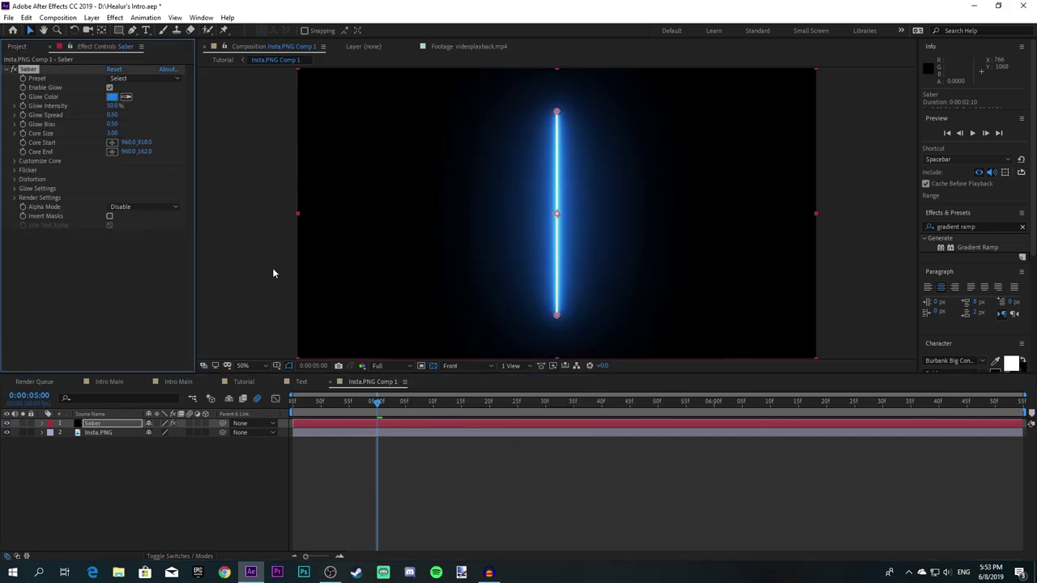
# Step: Draw a rectangular mask on the Saber layer that covers almost the whole frame, just inside its edges
pyautogui.click(100, 424)
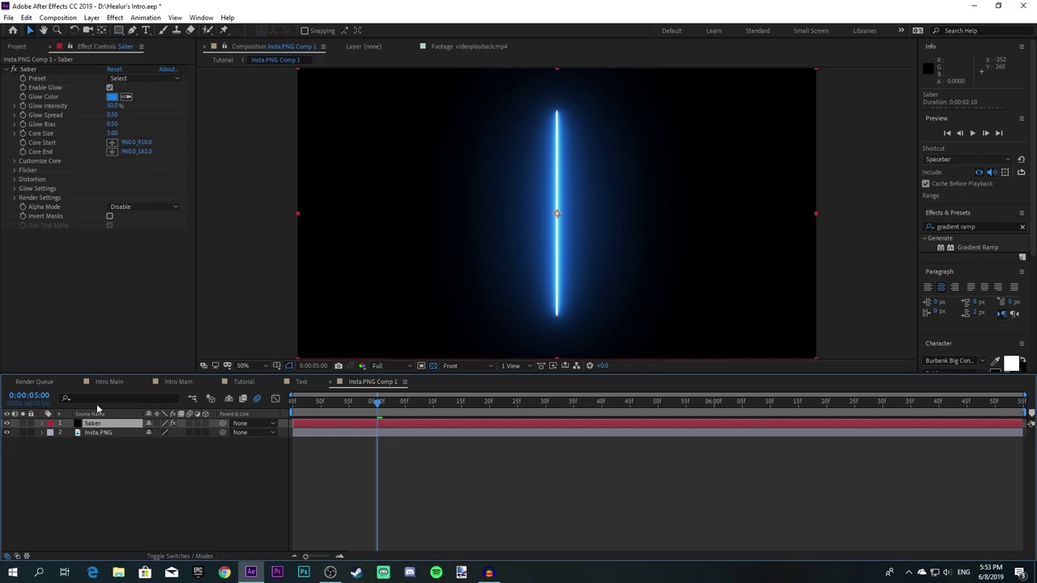
pyautogui.click(119, 30)
pyautogui.click(120, 33)
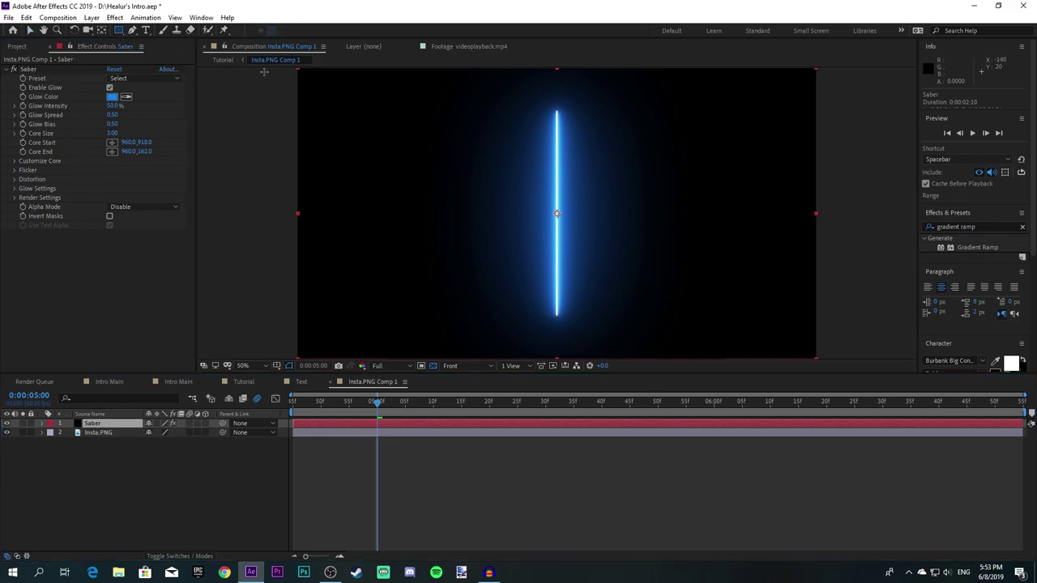
pyautogui.moveTo(300, 71)
pyautogui.mouseDown()
pyautogui.moveTo(324, 100)
pyautogui.moveTo(512, 216)
pyautogui.moveTo(770, 351)
pyautogui.moveTo(809, 355)
pyautogui.mouseUp()
pyautogui.click(42, 423)
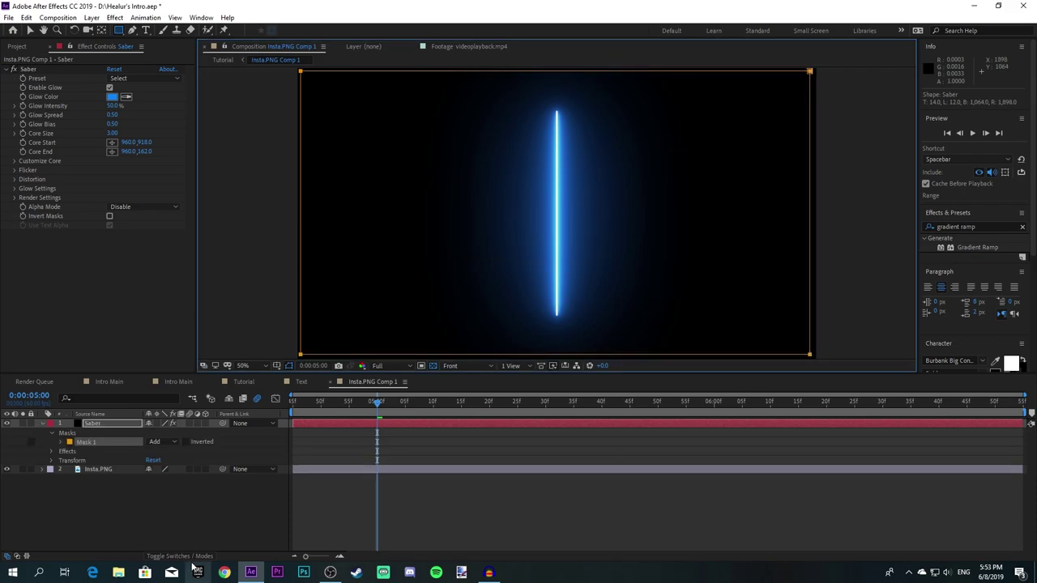
# Step: Set the Saber effect's Core Type to Layer Masks in the Customize Core settings
pyautogui.click(92, 423)
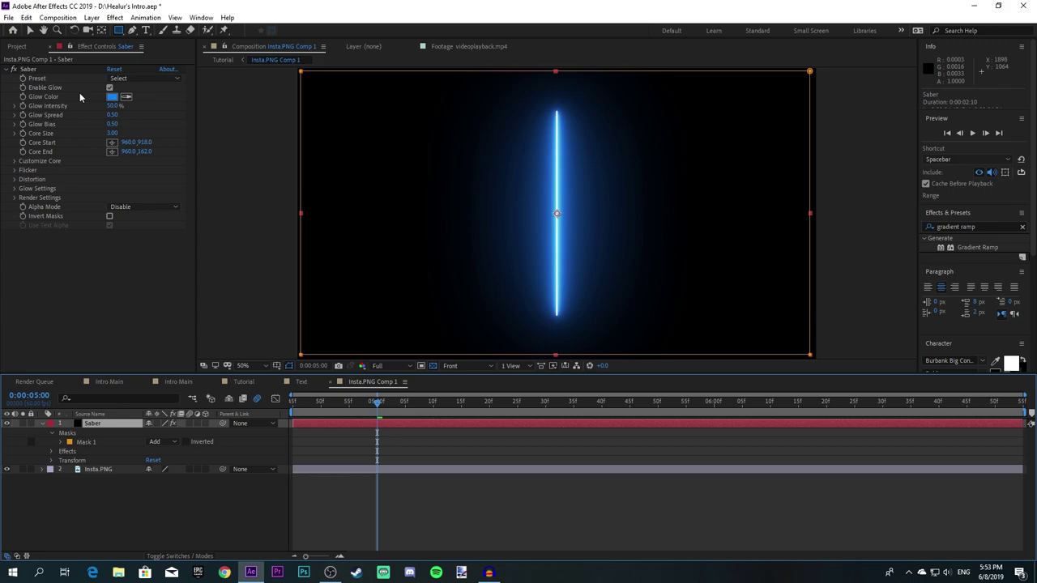
pyautogui.click(14, 161)
pyautogui.click(129, 167)
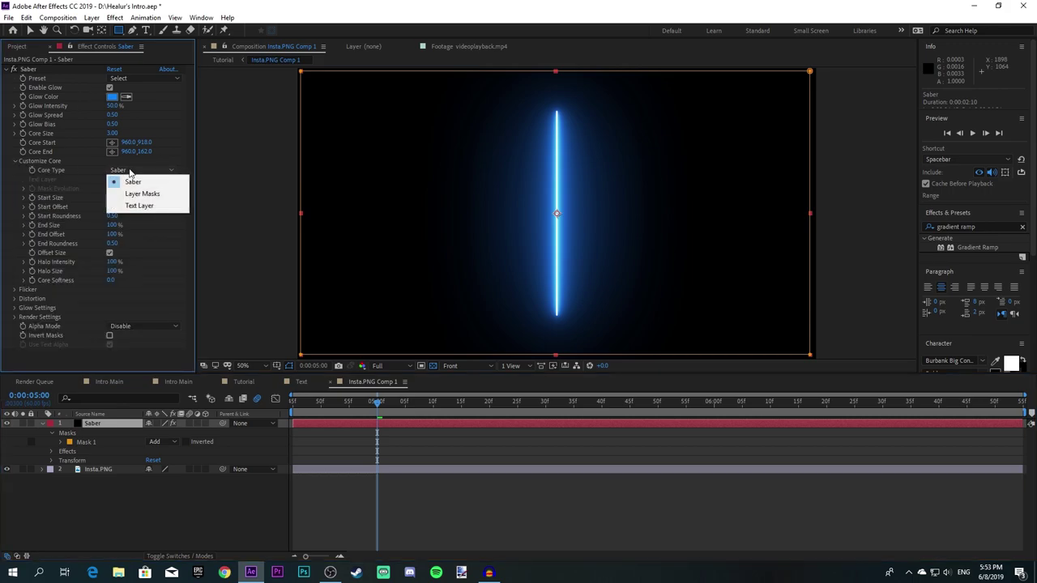
pyautogui.click(142, 194)
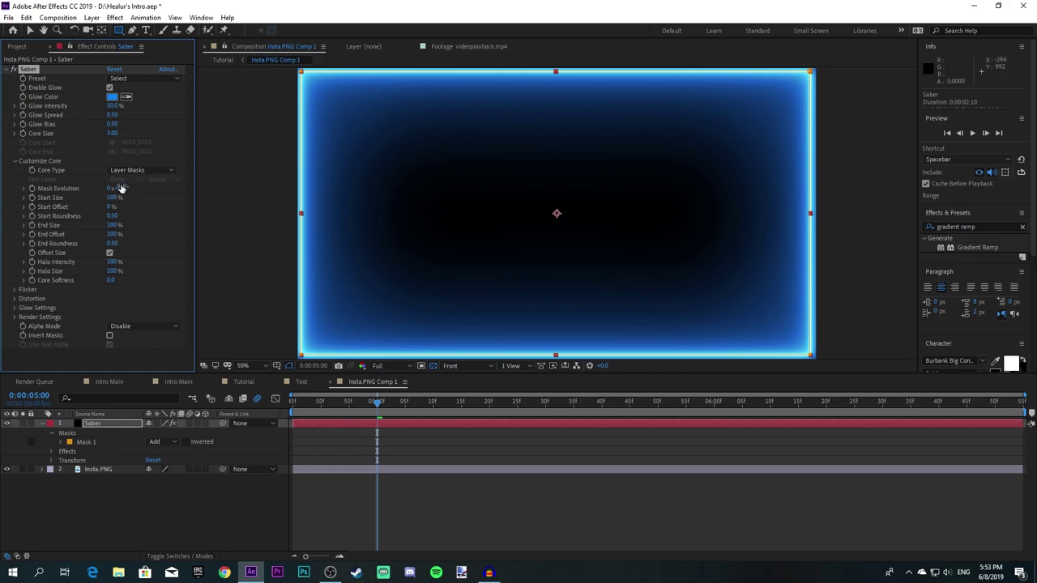
pyautogui.click(122, 424)
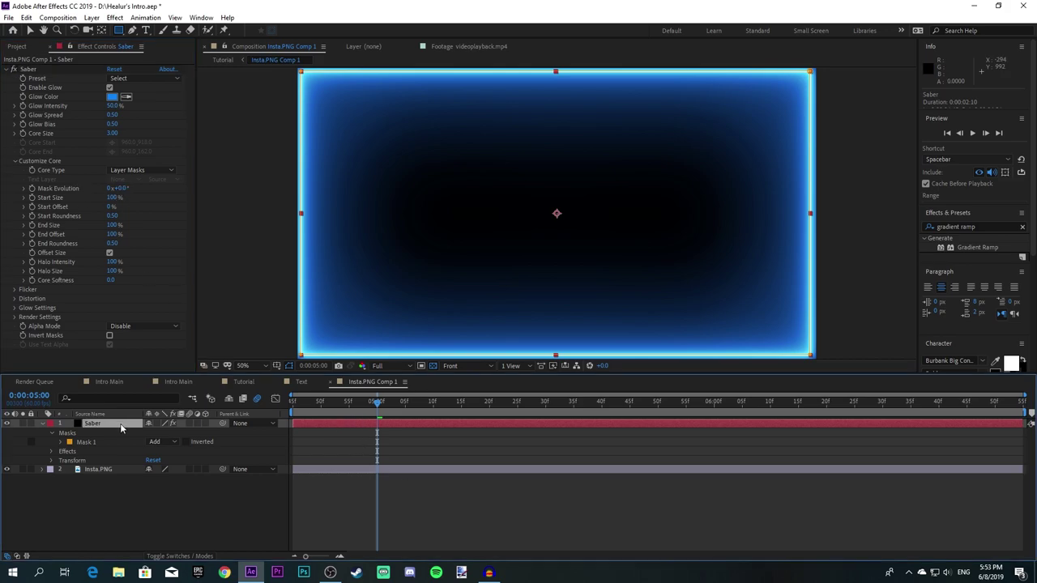
# Step: Set the Saber effect's Composite Settings to Transparent in its Render Settings
pyautogui.click(14, 317)
pyautogui.scroll(-2, 129, 295)
pyautogui.click(136, 366)
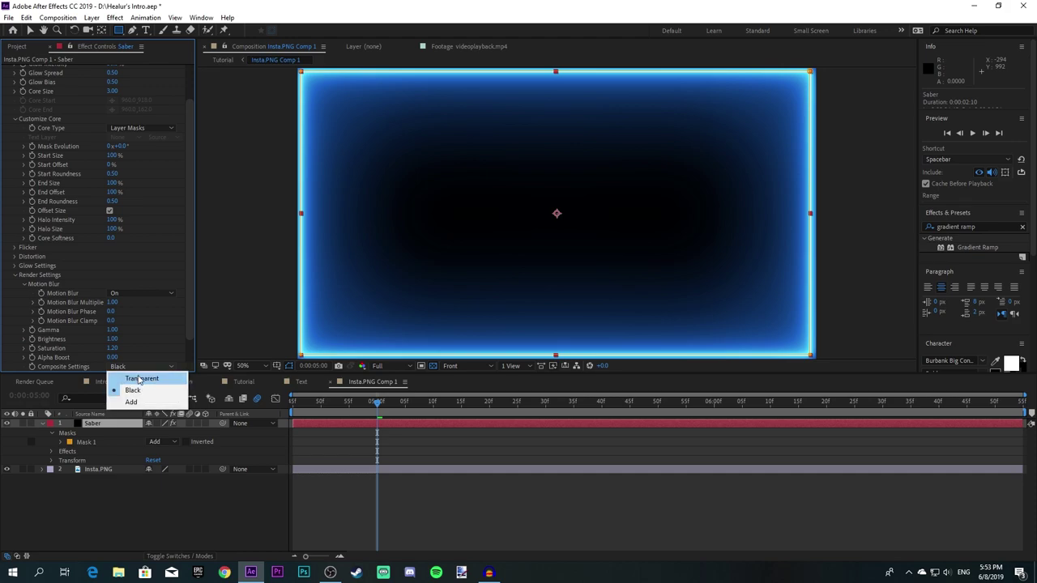
pyautogui.click(139, 379)
pyautogui.scroll(2, 161, 169)
# Step: Choose the Neon preset for the Saber effect and set its Glow Intensity to 28%
pyautogui.click(122, 78)
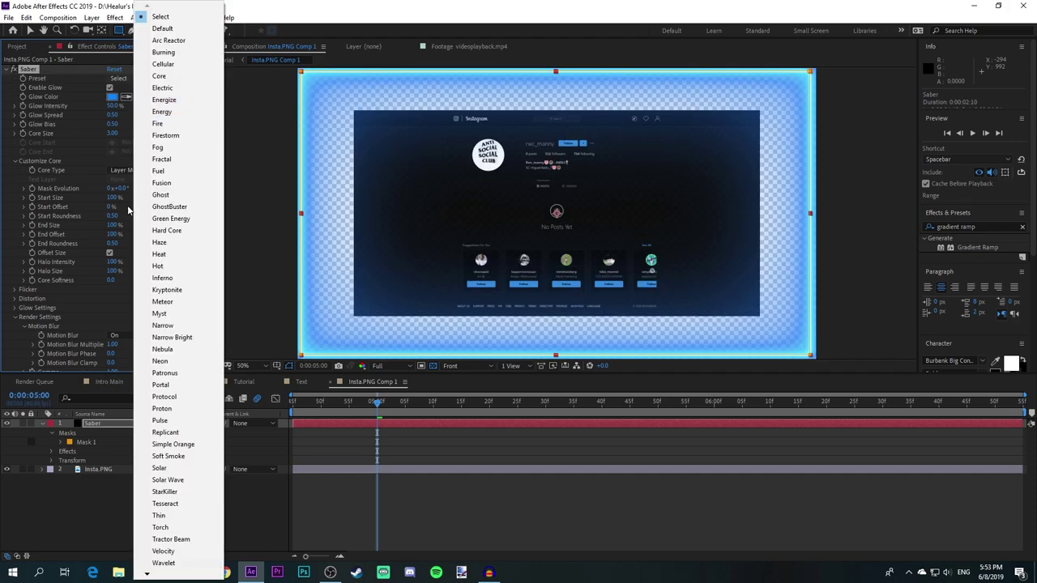
pyautogui.click(176, 362)
pyautogui.moveTo(310, 409); pyautogui.dragTo(273, 410)
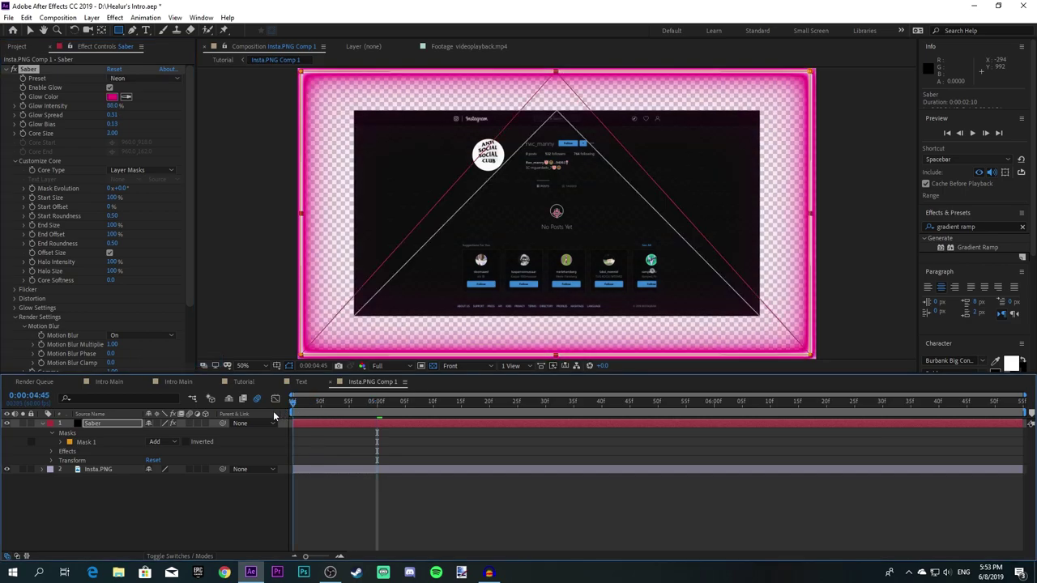
pyautogui.click(113, 105)
pyautogui.write('28')
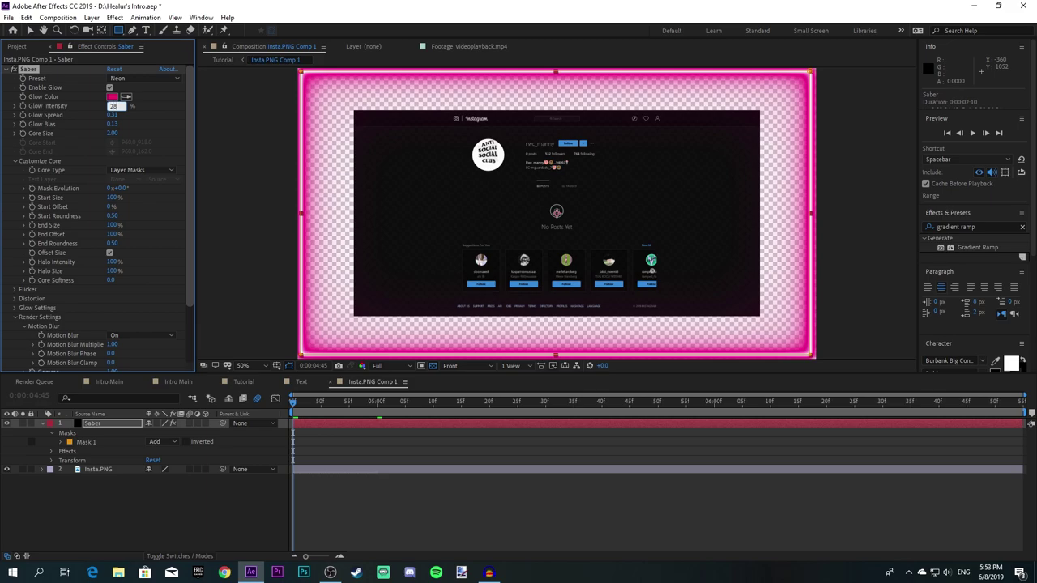
pyautogui.press('Return')
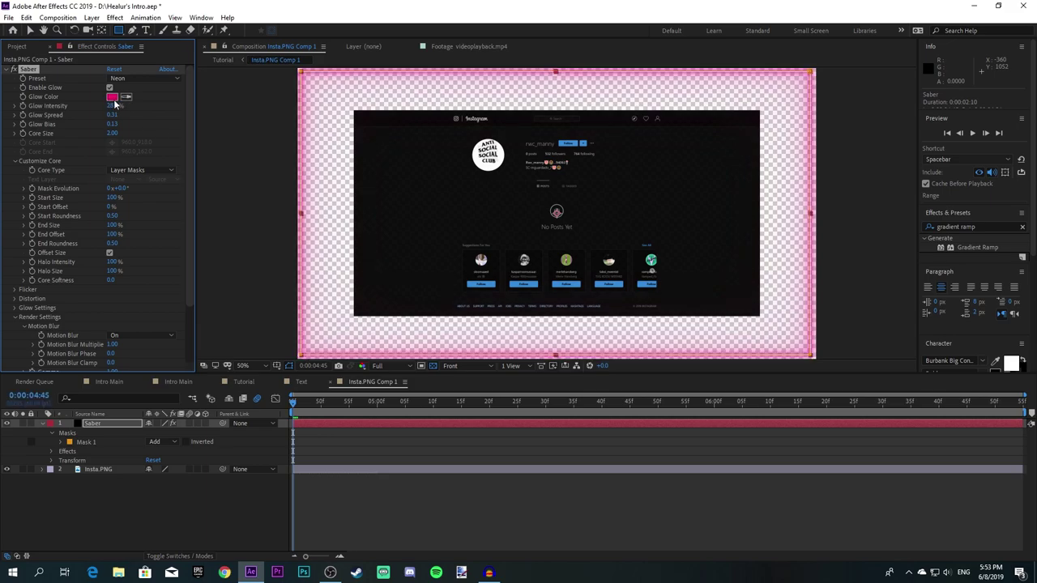
# Step: Keyframe the Saber's Glow Color from blue at 0:00:04:45 to magenta at 0:00:06:54
pyautogui.click(112, 96)
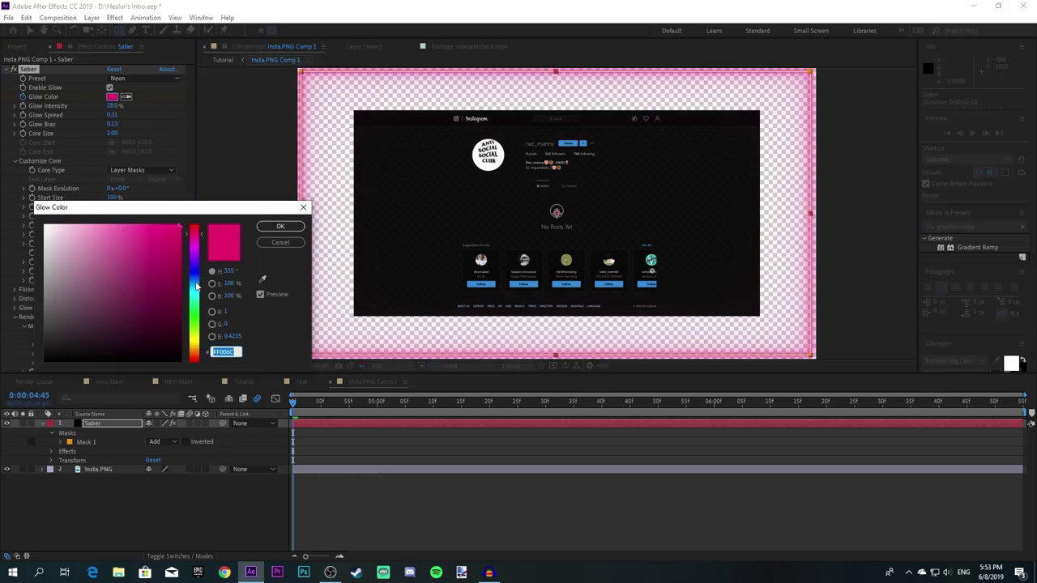
pyautogui.click(194, 278)
pyautogui.moveTo(197, 278); pyautogui.dragTo(196, 271)
pyautogui.click(281, 226)
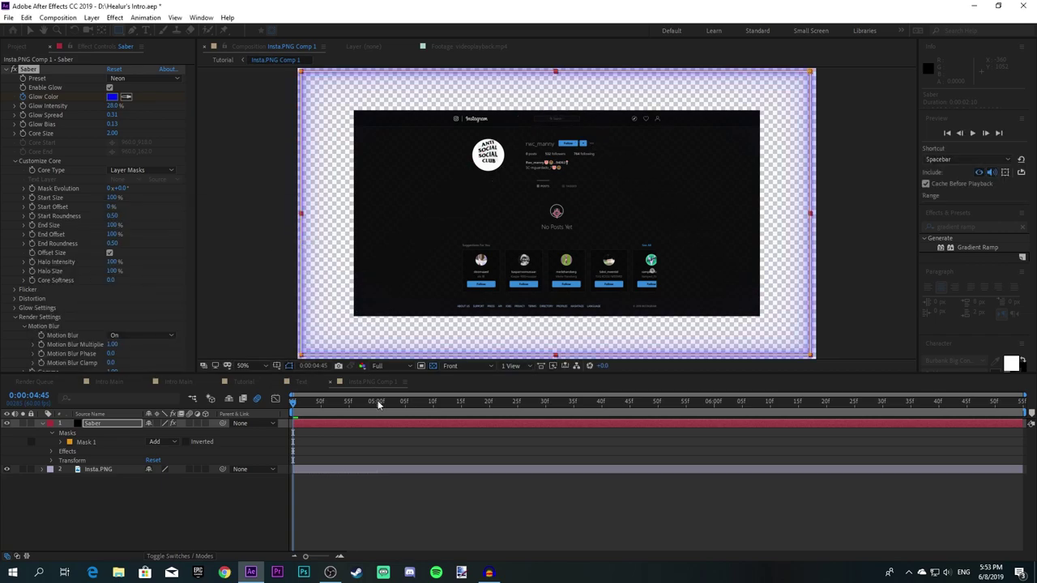
pyautogui.moveTo(307, 404); pyautogui.dragTo(1019, 403)
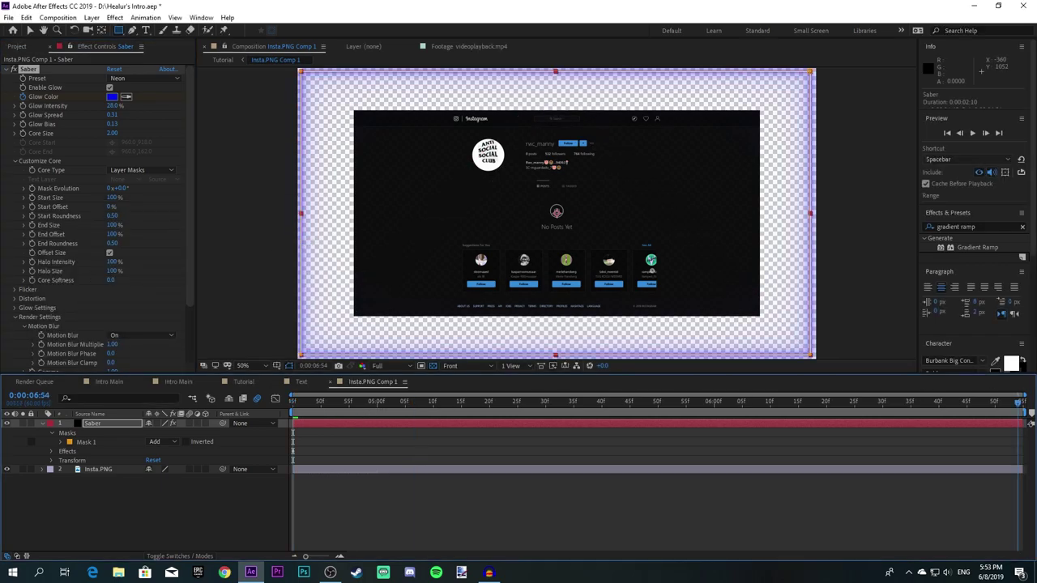
pyautogui.click(113, 98)
pyautogui.moveTo(191, 264); pyautogui.dragTo(194, 247)
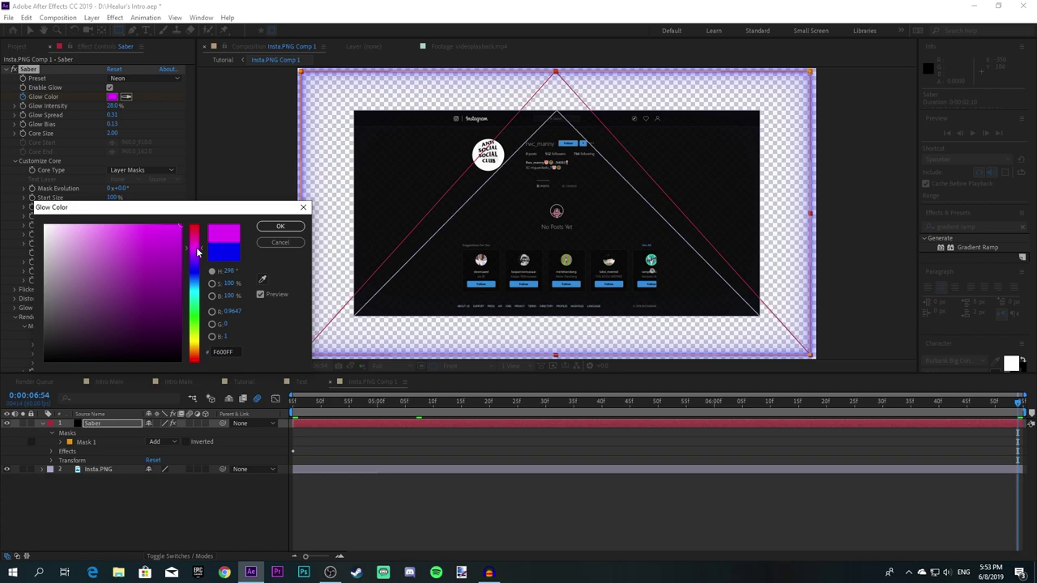
pyautogui.click(280, 227)
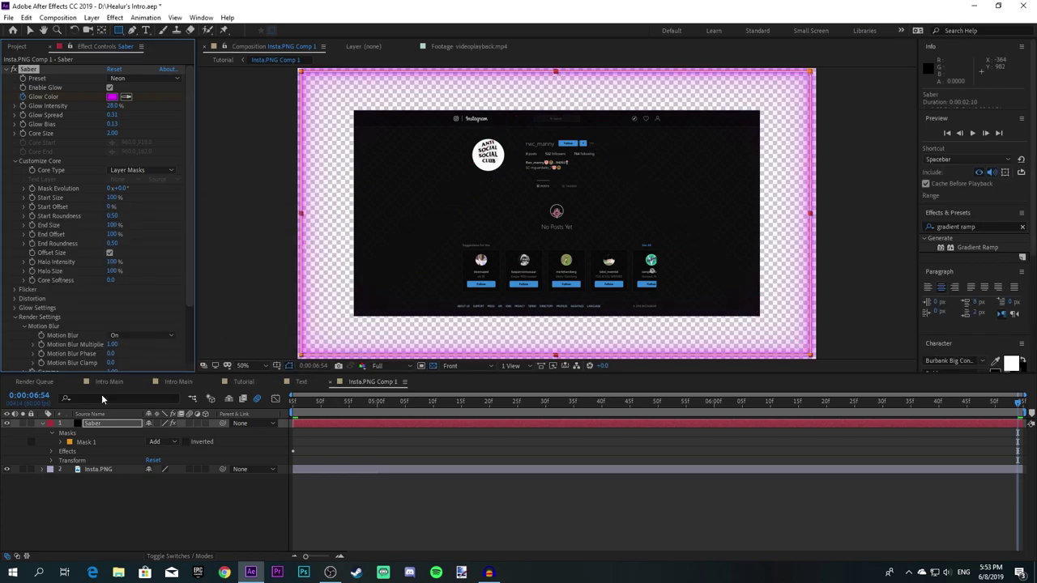
# Step: Lower the Saber layer's opacity to 0%
pyautogui.click(115, 502)
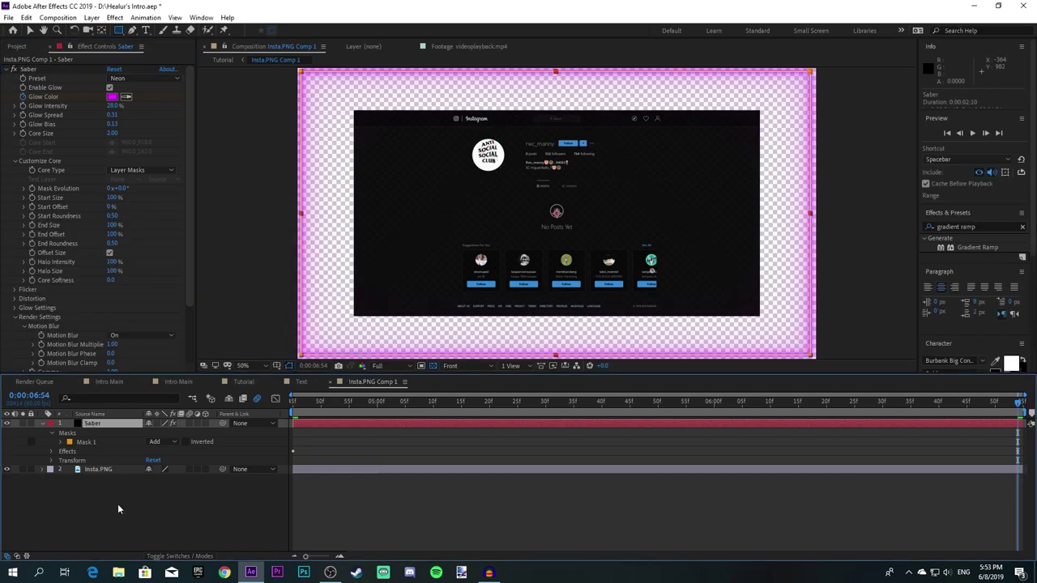
pyautogui.press('t')
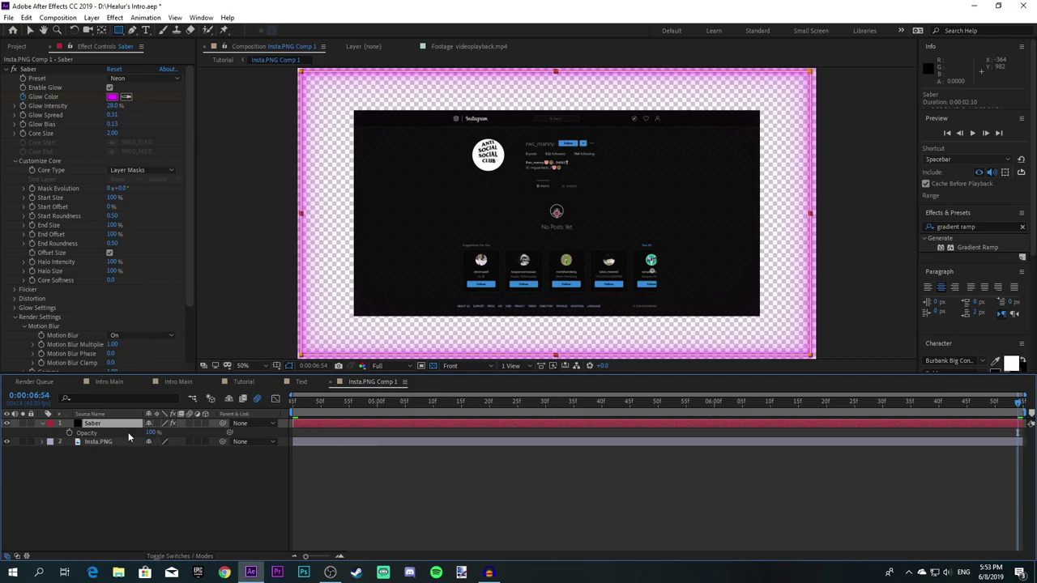
pyautogui.moveTo(152, 434); pyautogui.dragTo(71, 434)
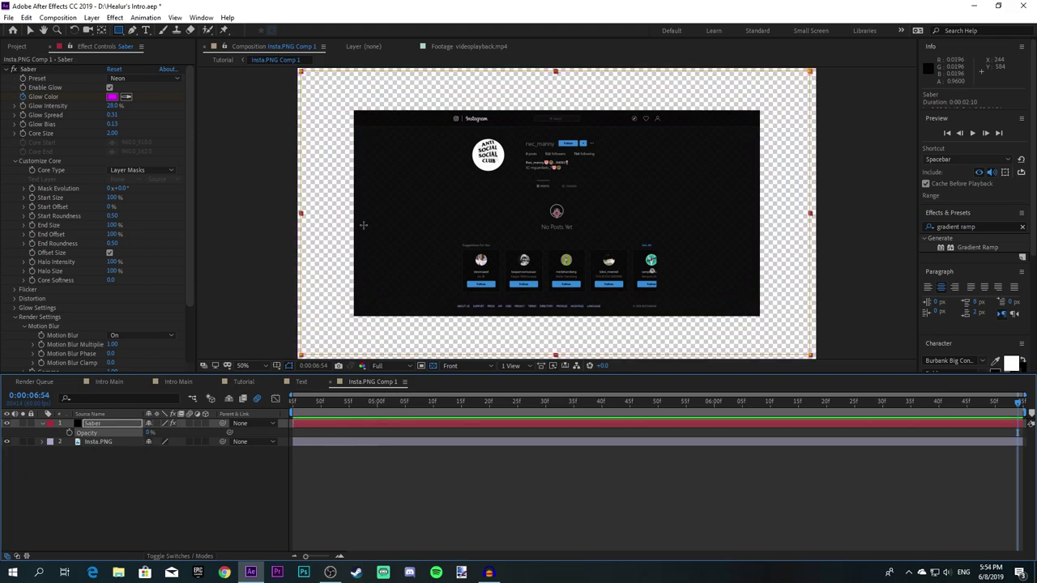
# Step: Move the Saber mask's corner points inward to roughly match the corners of the Insta.PNG image
pyautogui.press('v')
pyautogui.moveTo(302, 72); pyautogui.dragTo(353, 110)
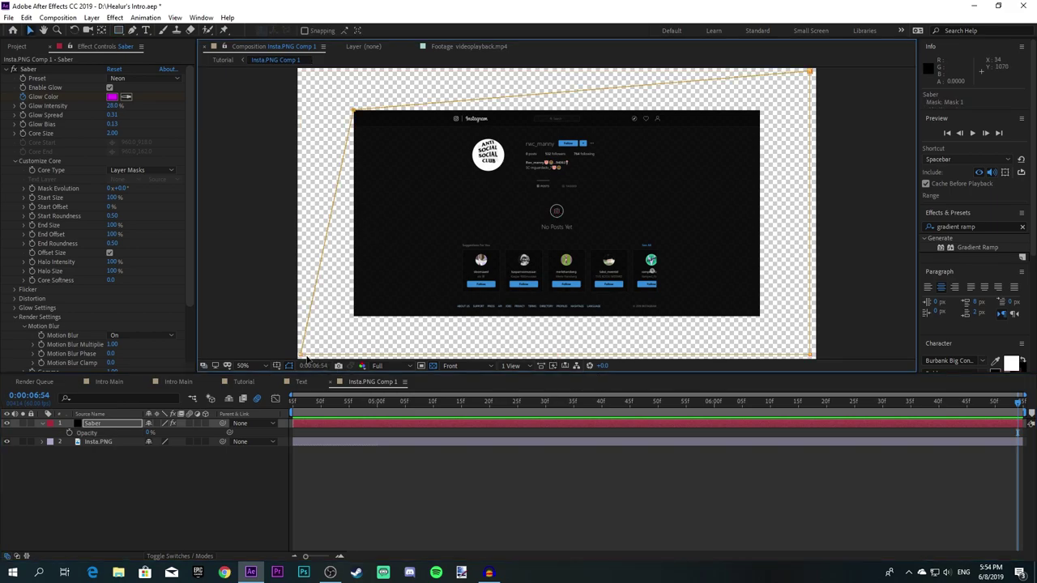
pyautogui.moveTo(300, 356); pyautogui.dragTo(352, 317)
# Step: Fine-tune the mask's upper-left and lower-left points so they sit exactly on the Insta.PNG image's corners
pyautogui.scroll(1, 417, 161)
pyautogui.moveTo(417, 160); pyautogui.dragTo(652, 296)
pyautogui.scroll(1, 526, 193)
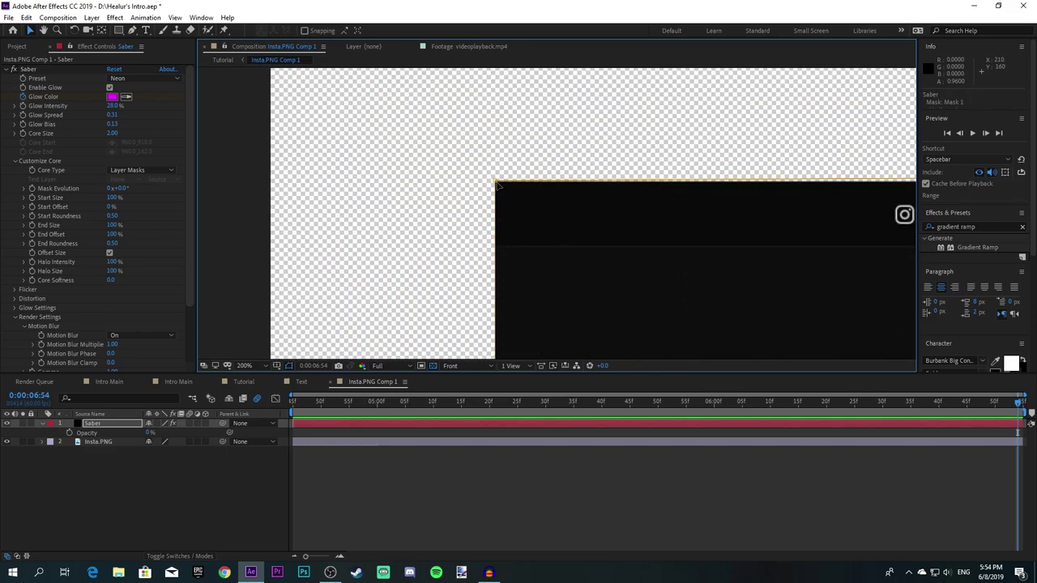
pyautogui.moveTo(497, 184); pyautogui.dragTo(496, 184)
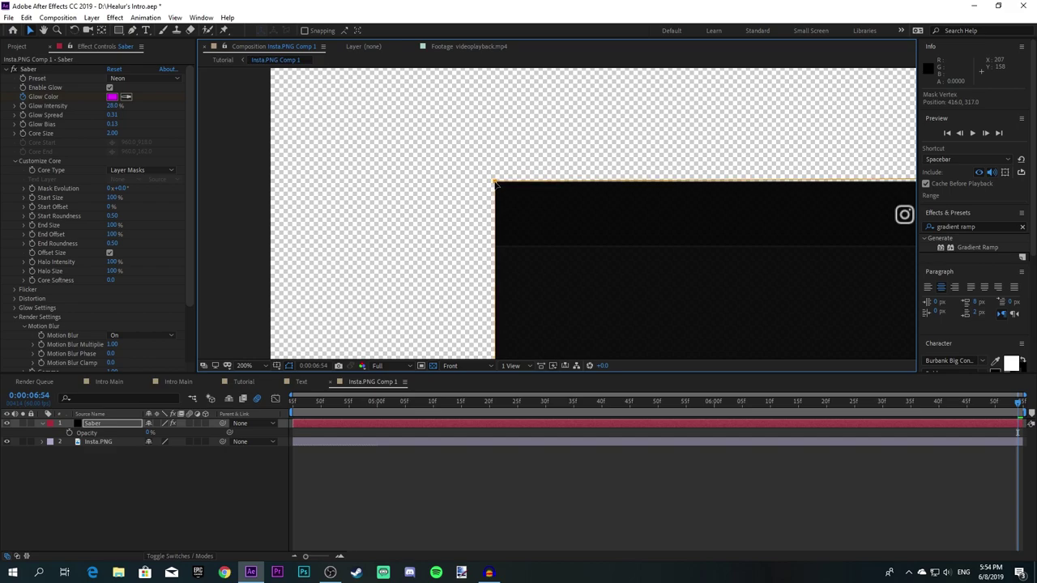
pyautogui.moveTo(566, 295); pyautogui.dragTo(557, 150)
pyautogui.moveTo(597, 316); pyautogui.dragTo(583, 165)
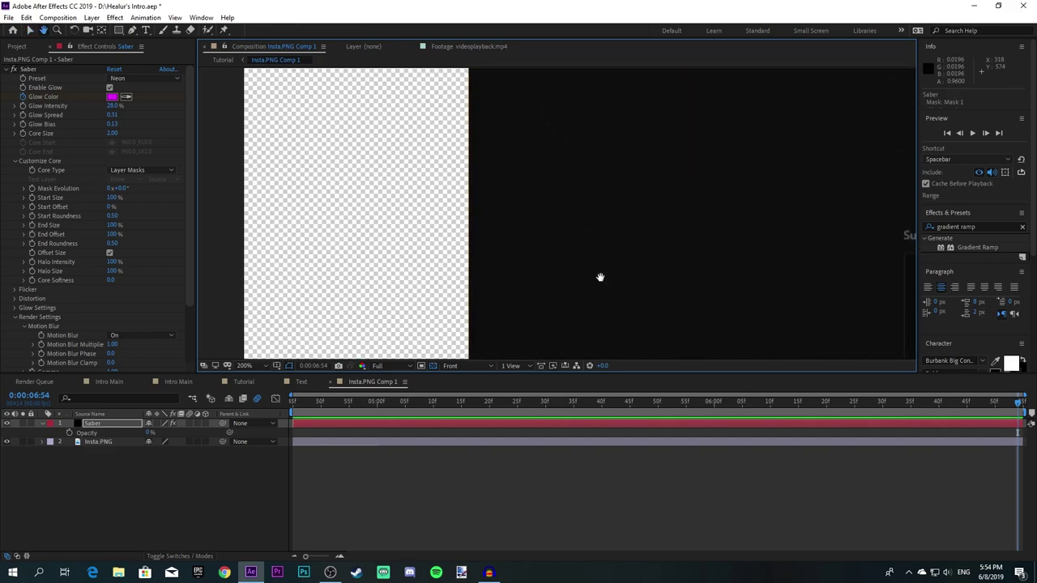
pyautogui.moveTo(615, 320); pyautogui.dragTo(608, 143)
pyautogui.press('v')
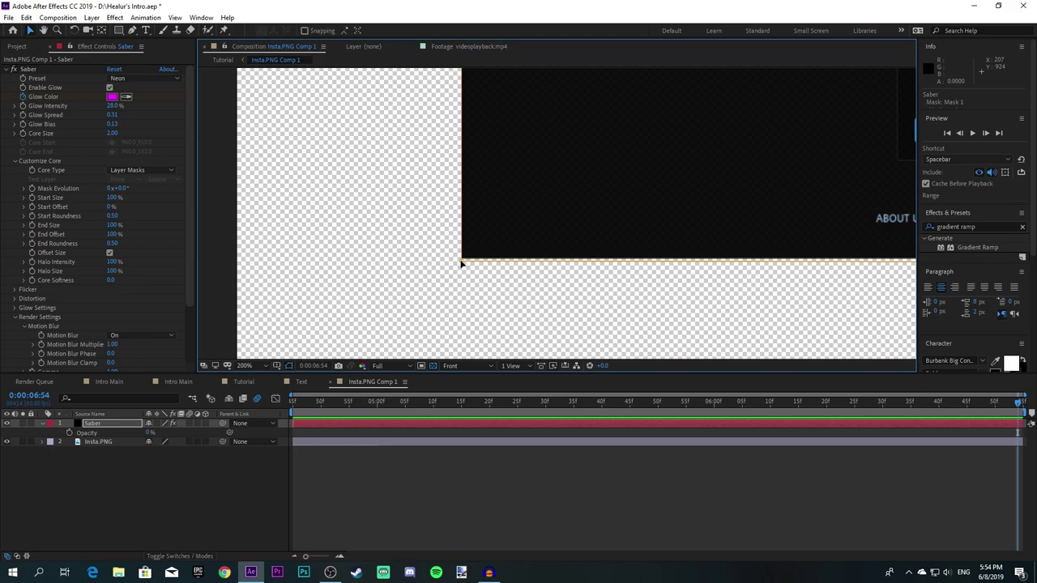
pyautogui.click(461, 261)
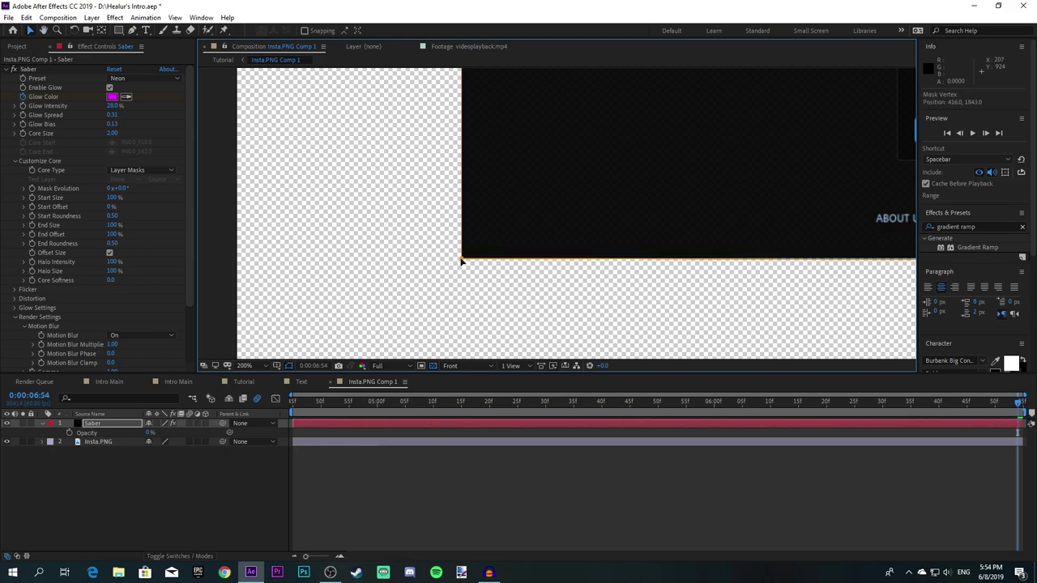
# Step: Align the mask's lower-right and upper-right points precisely with the Insta.PNG image's corners
pyautogui.press('space')
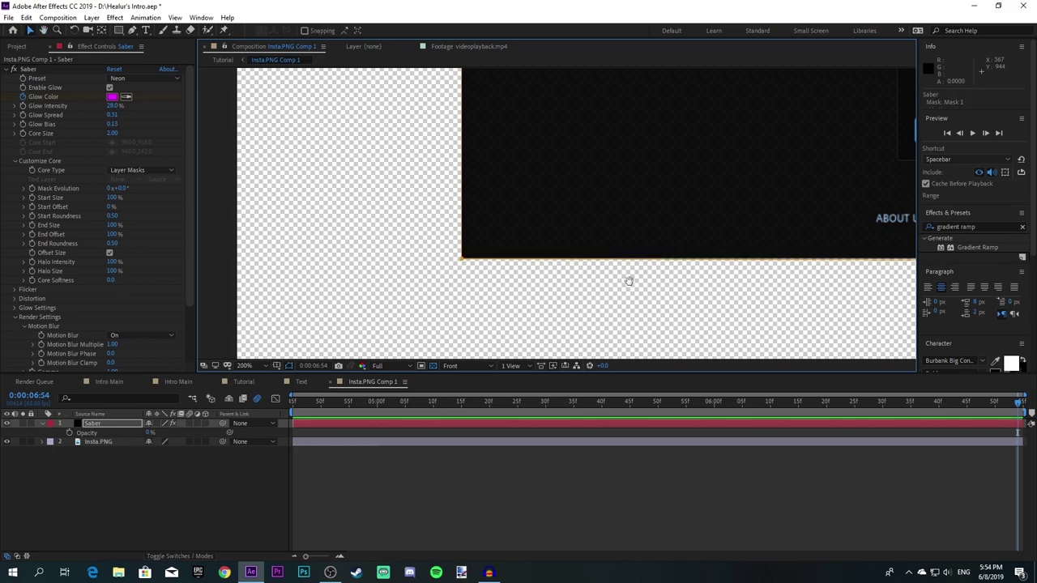
pyautogui.moveTo(851, 290); pyautogui.dragTo(500, 261)
pyautogui.moveTo(818, 269); pyautogui.dragTo(496, 280)
pyautogui.hscroll(8, 775, 277)
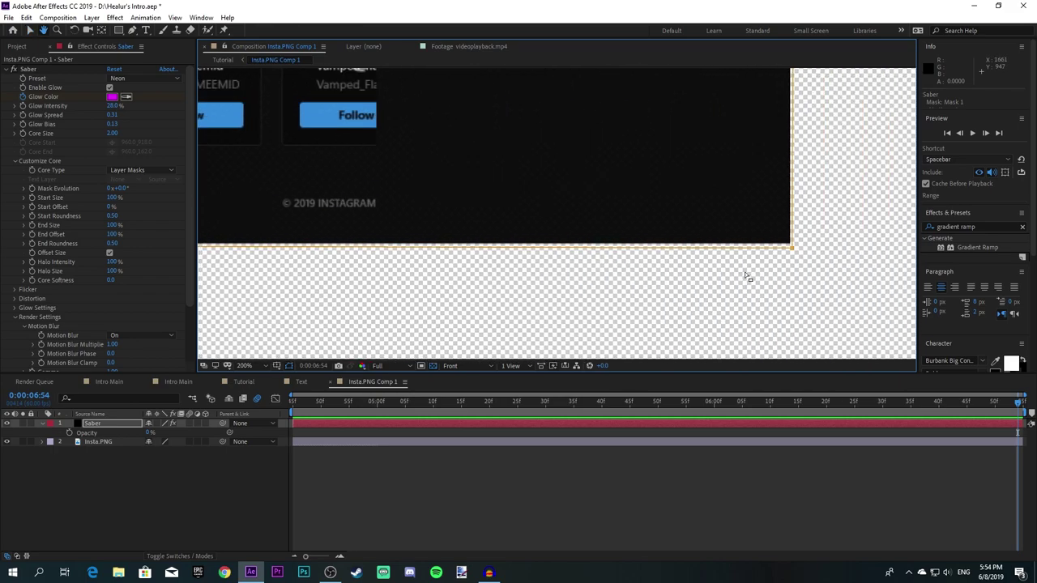
pyautogui.click(792, 243)
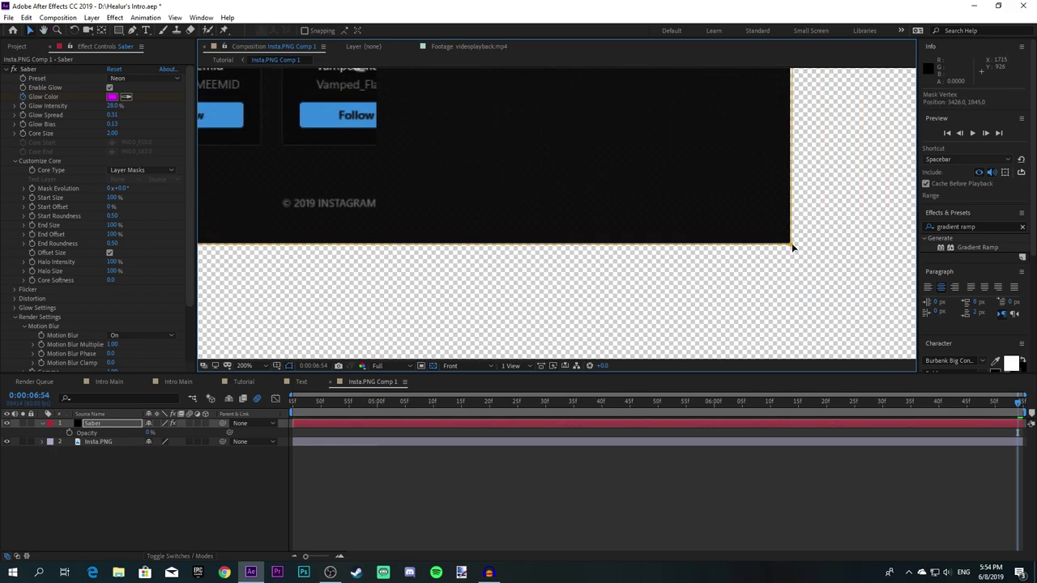
pyautogui.press('space')
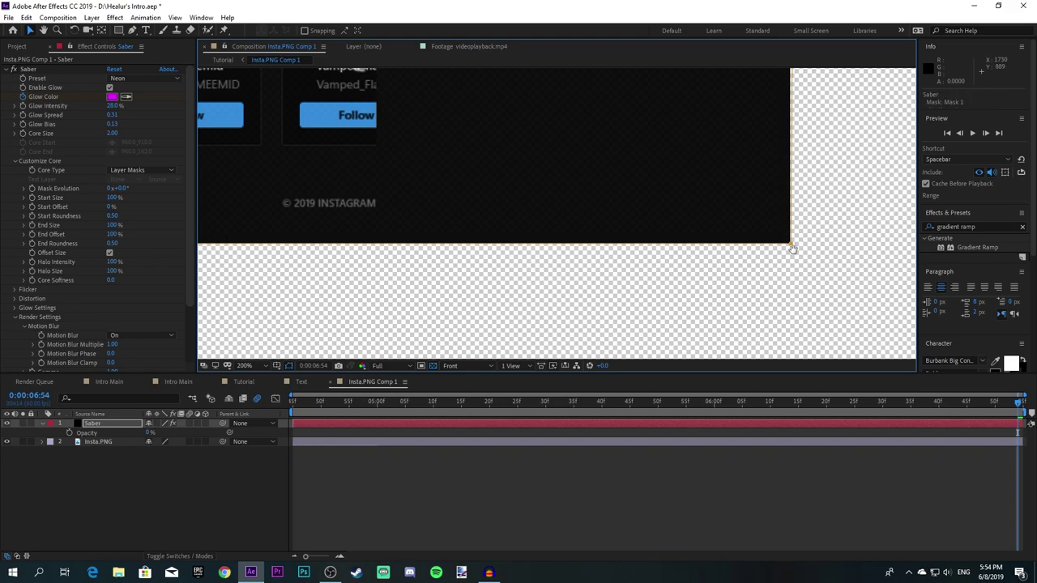
pyautogui.moveTo(804, 162); pyautogui.dragTo(683, 394)
pyautogui.moveTo(694, 154); pyautogui.dragTo(652, 385)
pyautogui.scroll(4, 625, 127)
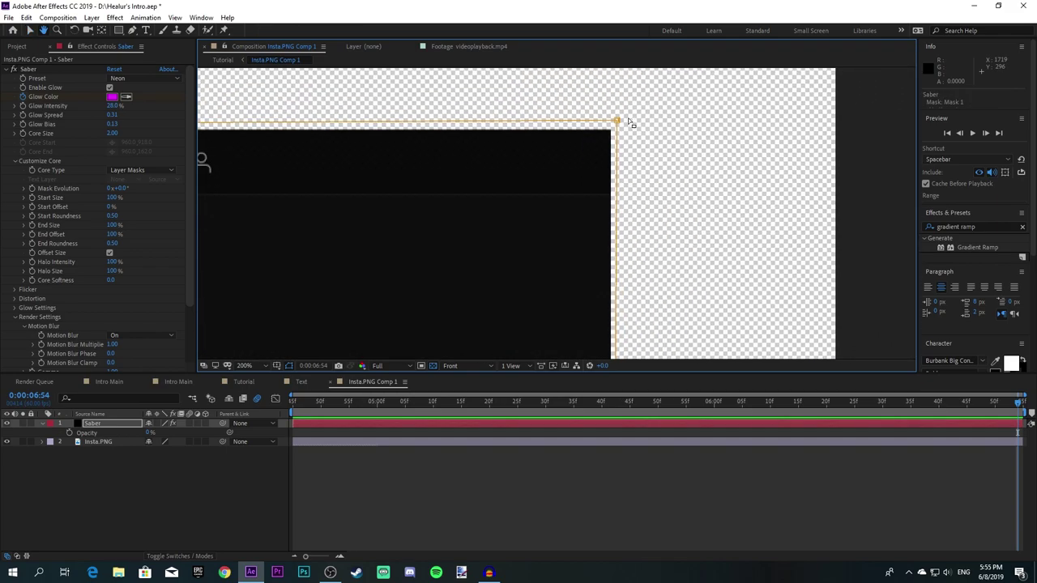
pyautogui.click(615, 121)
pyautogui.moveTo(615, 121); pyautogui.dragTo(616, 130)
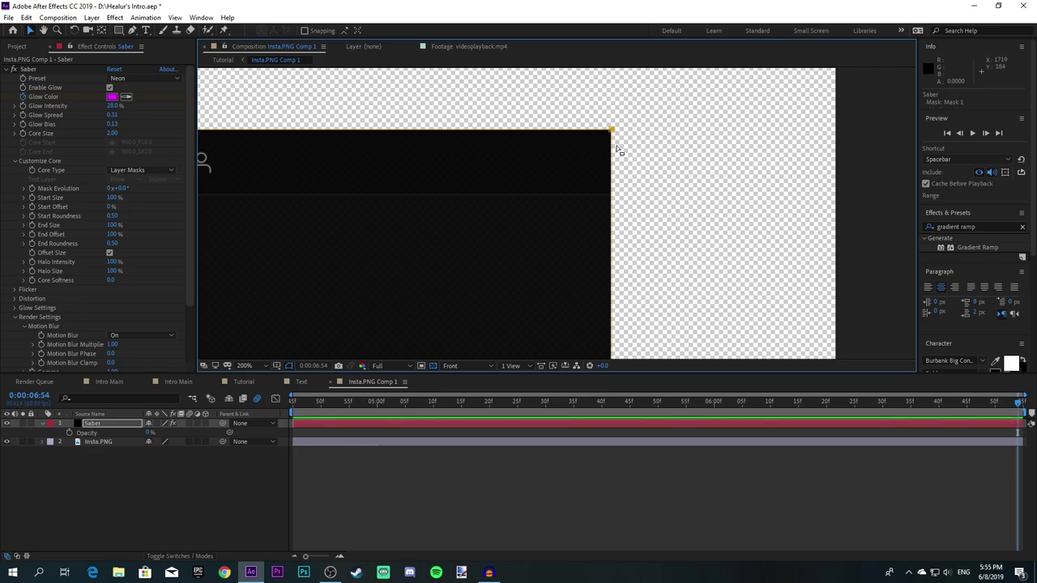
# Step: Set the Saber layer's opacity to 100% with the whole composition in view, and save the project
pyautogui.click(258, 365)
pyautogui.click(252, 187)
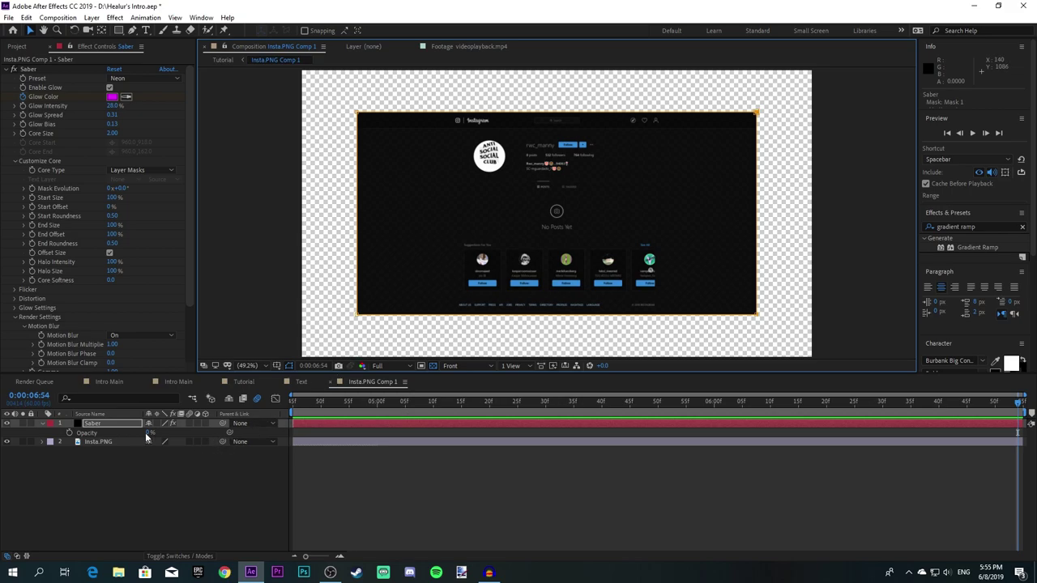
pyautogui.moveTo(147, 434); pyautogui.dragTo(655, 421)
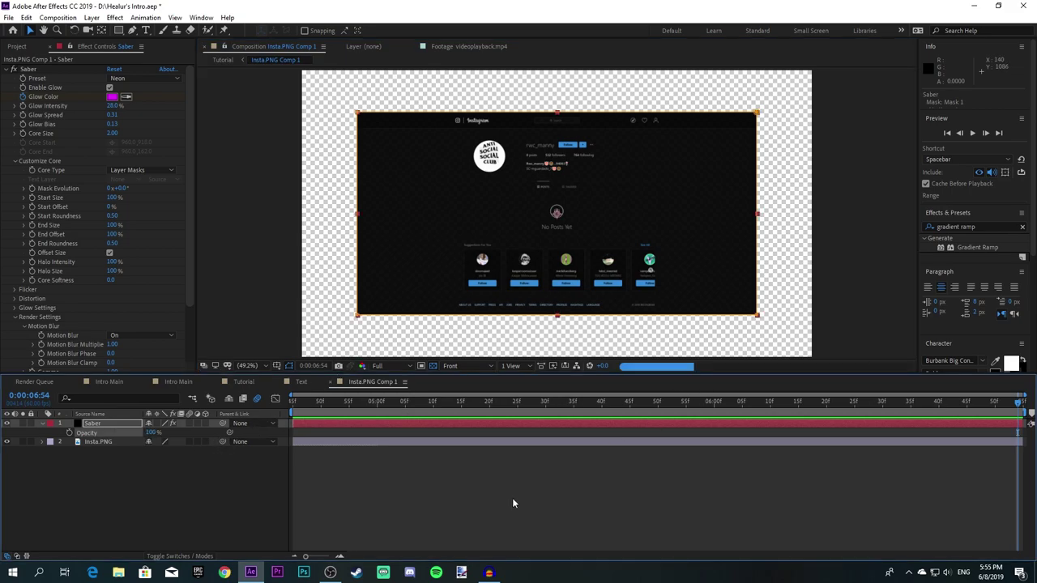
pyautogui.click(479, 498)
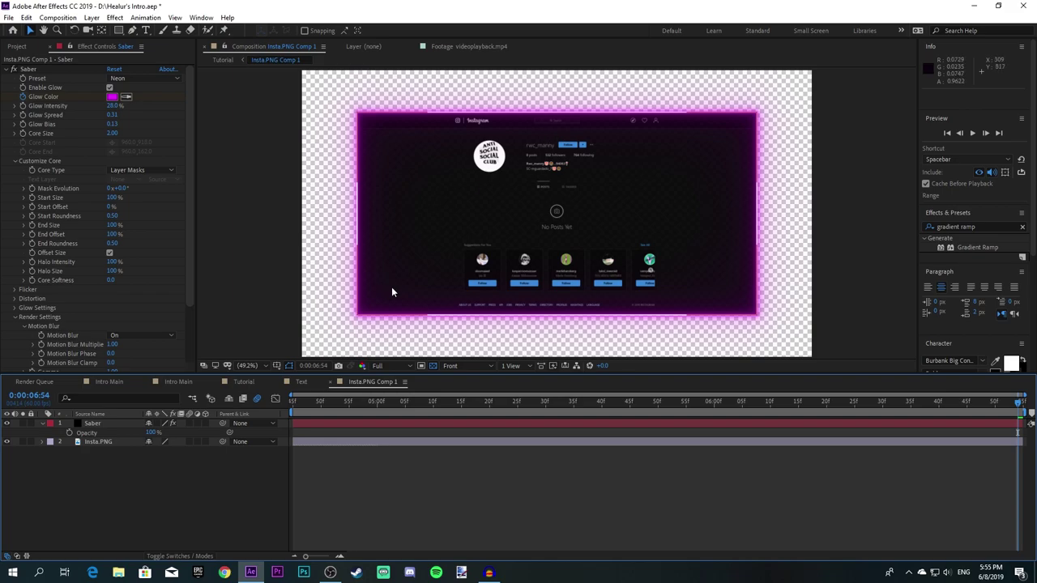
pyautogui.hotkey('ctrl', 's')
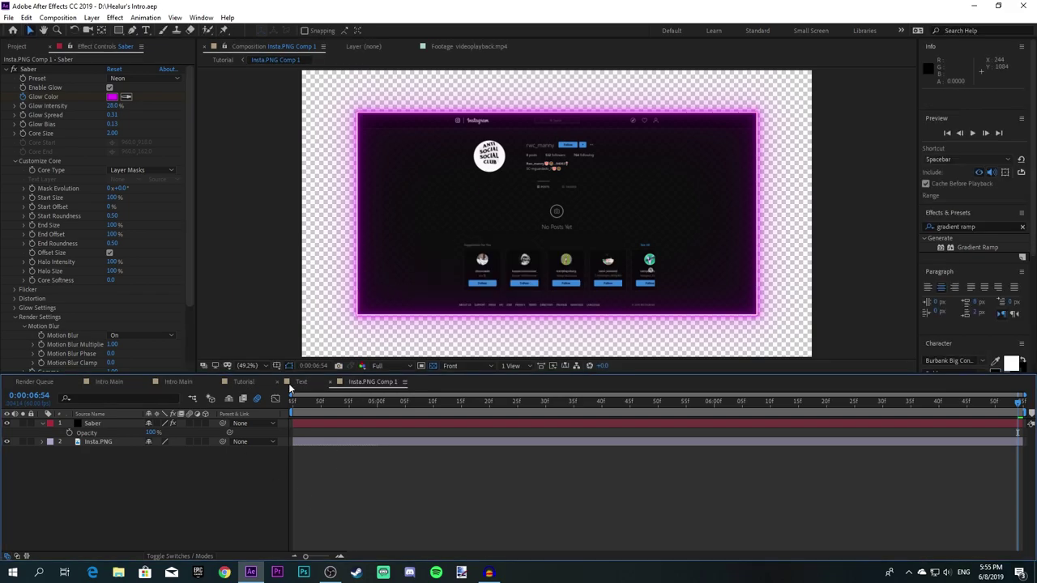
# Step: In the Tutorial composition, keyframe the scale and rotation of Insta.PNG Comp 1 on the music beats, matching the Text layer's animation style
pyautogui.click(244, 381)
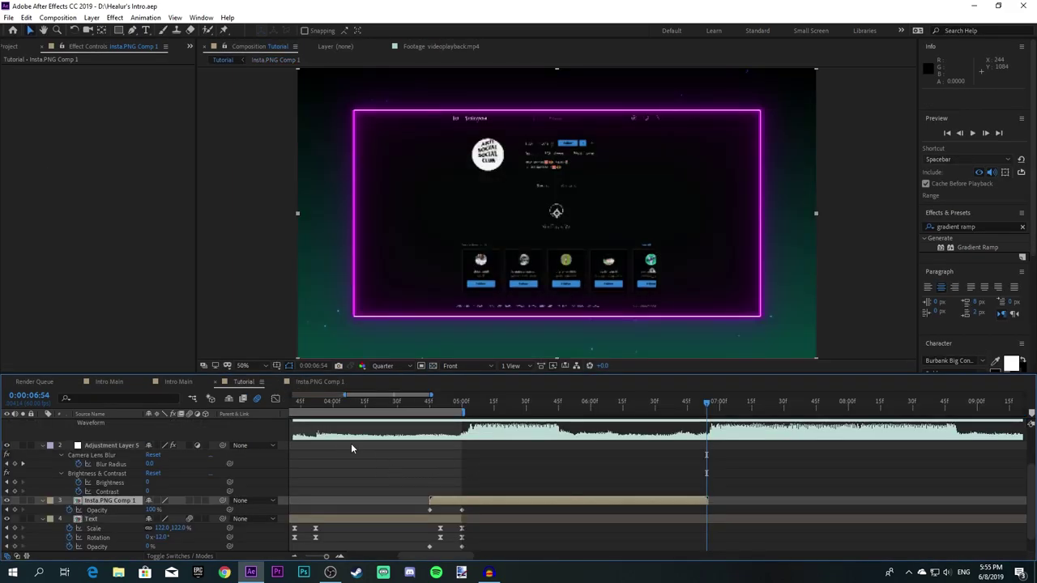
pyautogui.click(522, 409)
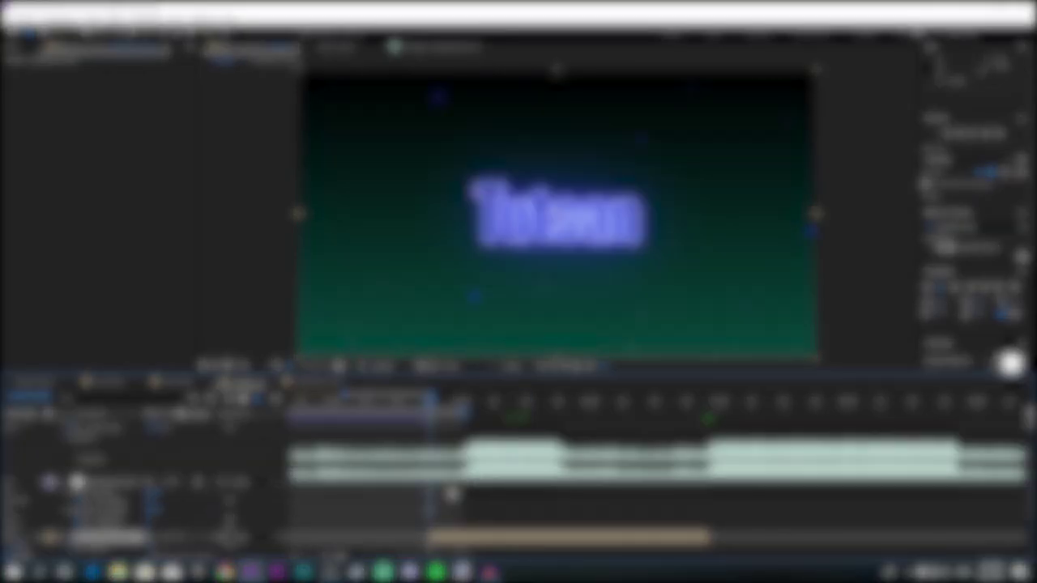
pyautogui.moveTo(153, 515); pyautogui.dragTo(195, 496)
pyautogui.scroll(2, 430, 456)
pyautogui.click(460, 400)
pyautogui.scroll(-2, 460, 457)
pyautogui.click(558, 401)
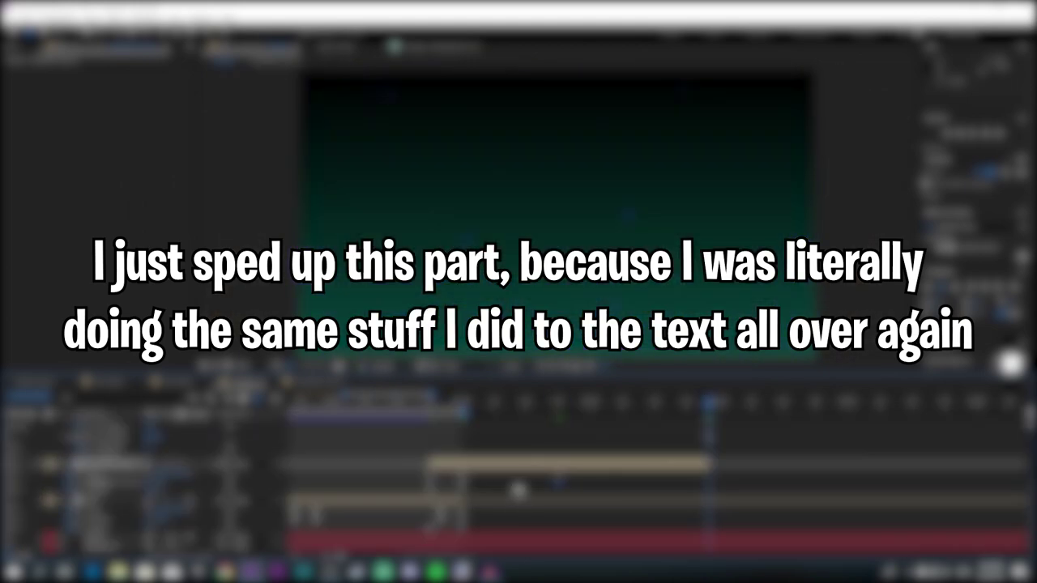
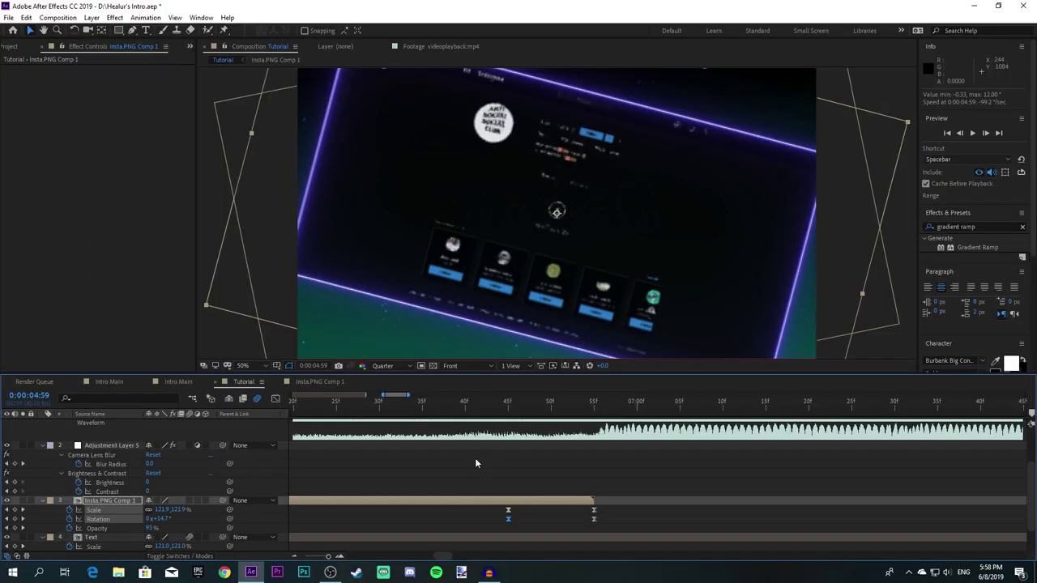
# Step: Set the work area to span Insta.PNG Comp 1, from 0:00:04:45 to 0:00:06:54, and collapse the layer's keyframed properties
pyautogui.hscroll(-3, 477, 470)
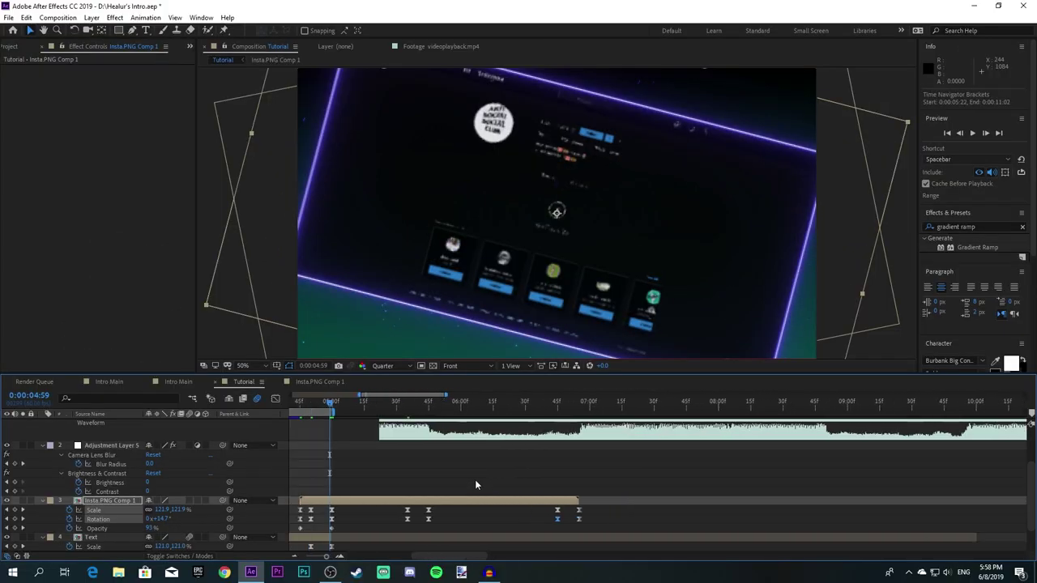
pyautogui.press('i')
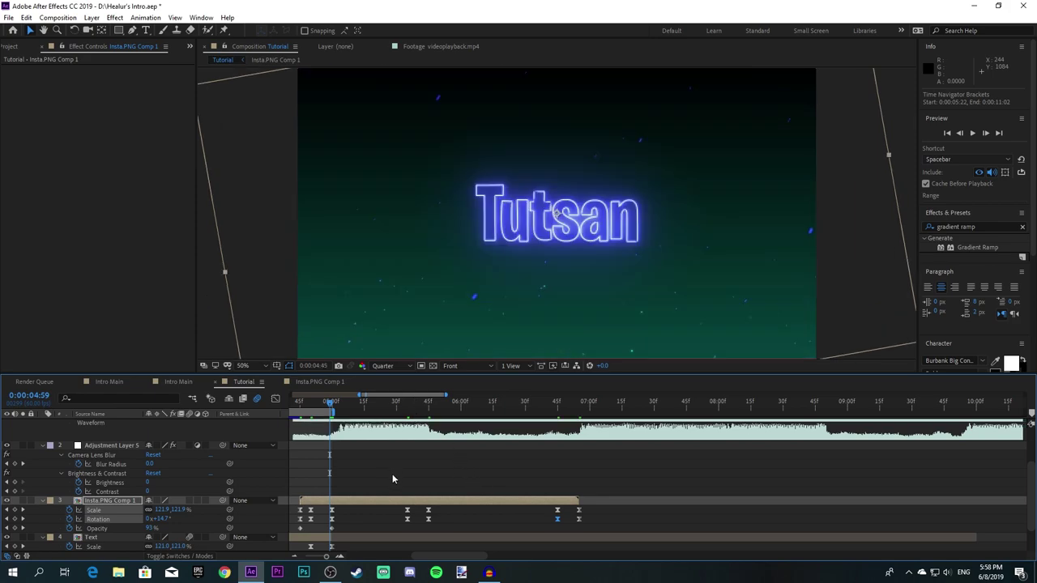
pyautogui.press('b')
pyautogui.press('o')
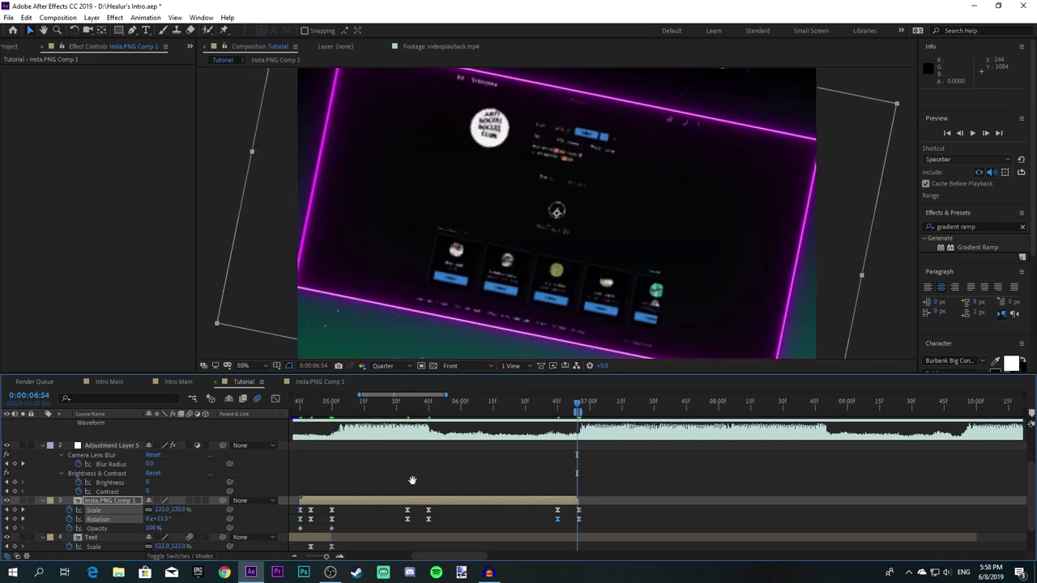
pyautogui.press('n')
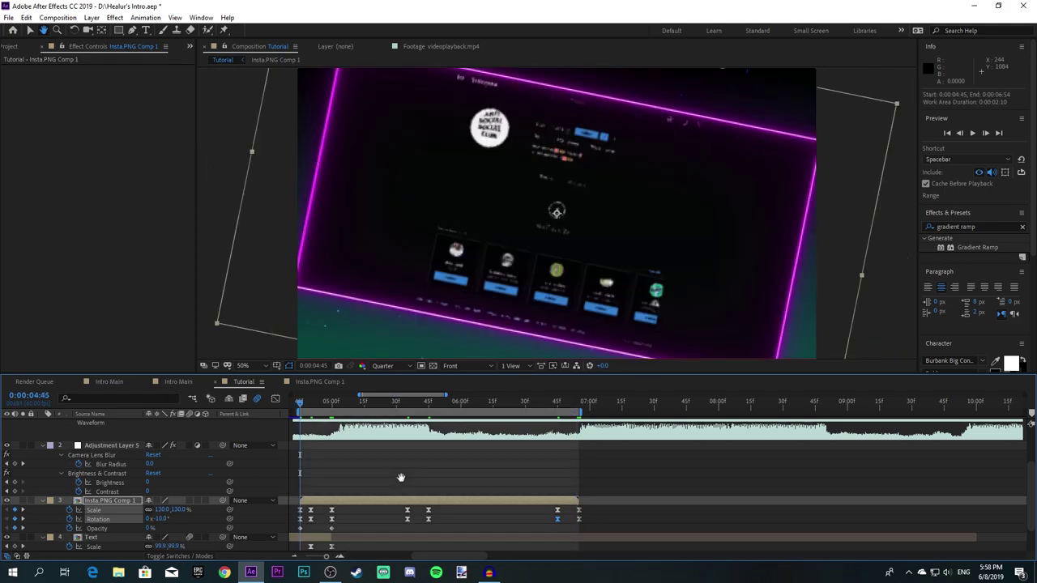
pyautogui.press('u')
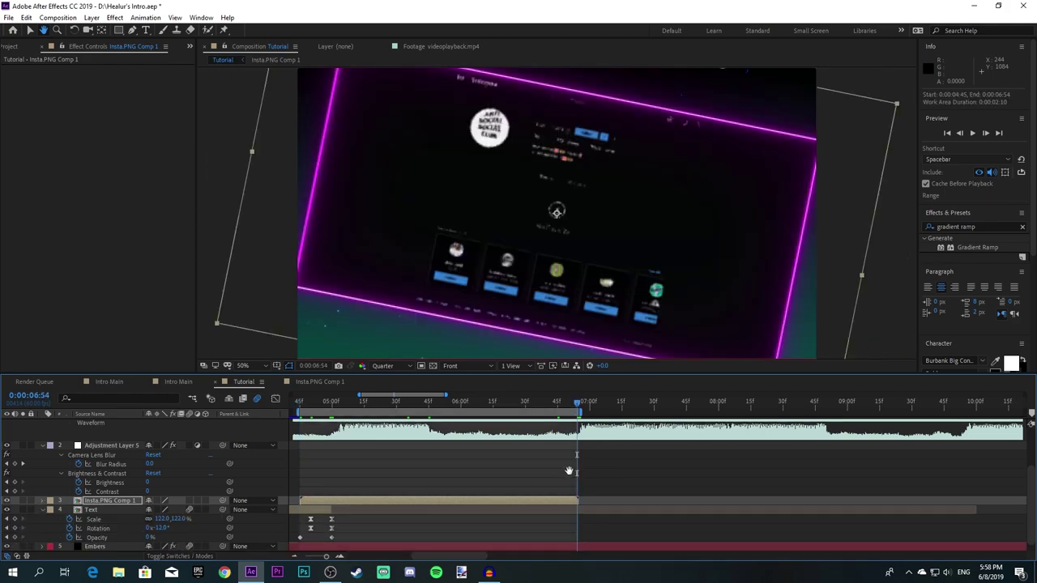
# Step: Save the project and play back the work area with the animated Insta.PNG Comp 1
pyautogui.scroll(2, 565, 477)
pyautogui.hscroll(-1, 562, 482)
pyautogui.scroll(-1, 563, 481)
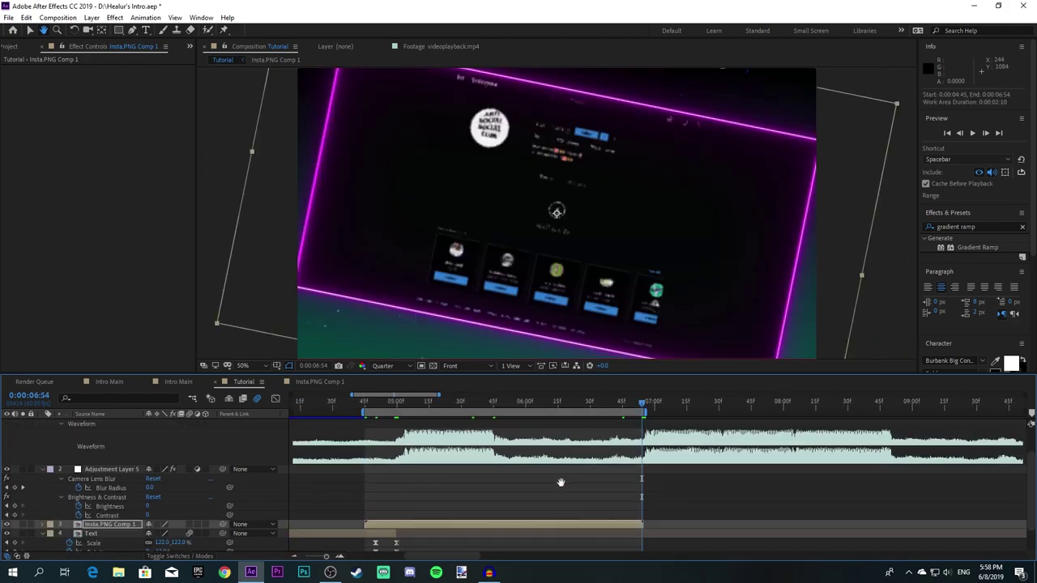
pyautogui.hotkey('ctrl', 's')
pyautogui.press('space')
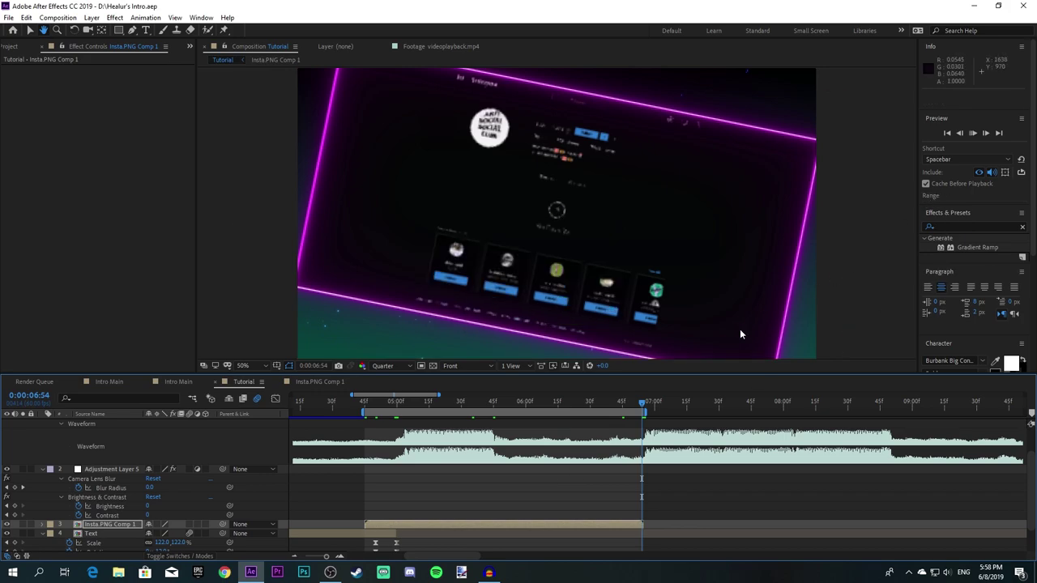
pyautogui.press('space')
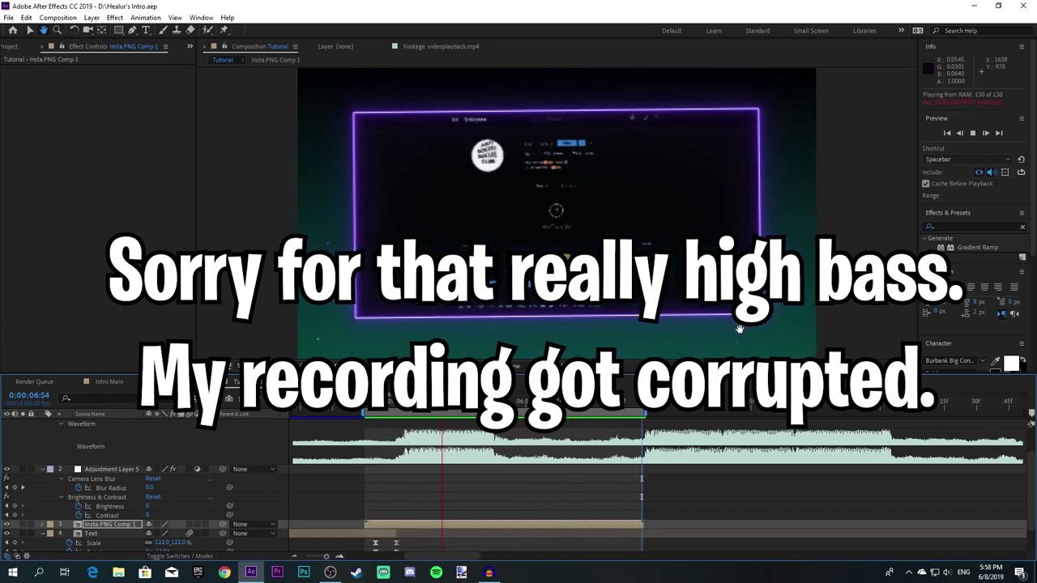
pyautogui.press('space')
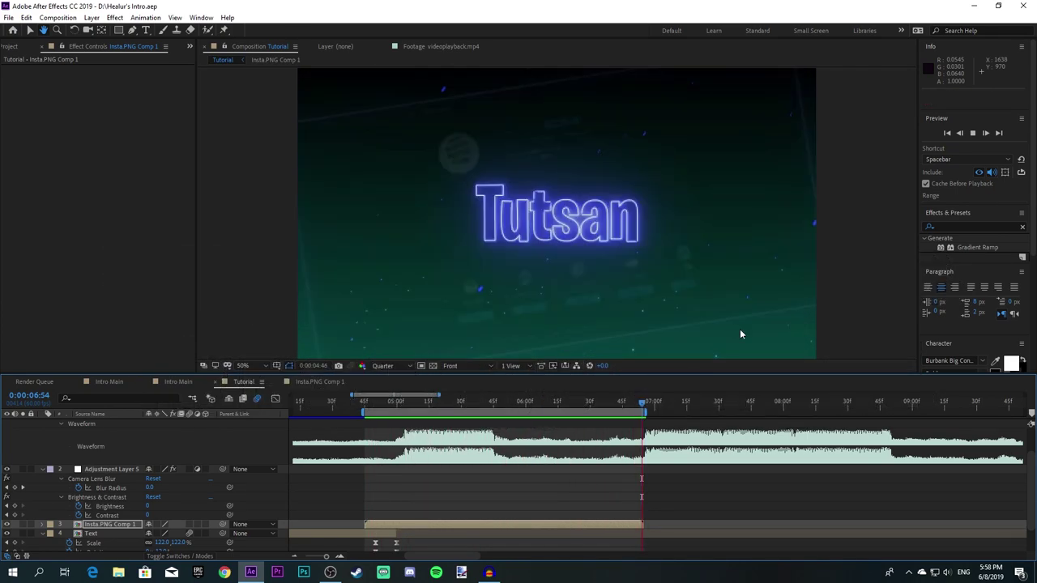
# Step: Scrub the Insta.PNG Comp 1 animation from about 0:00:05:00 to 0:00:05:28 and examine the full timeline's layers and audio waveform
pyautogui.click(395, 403)
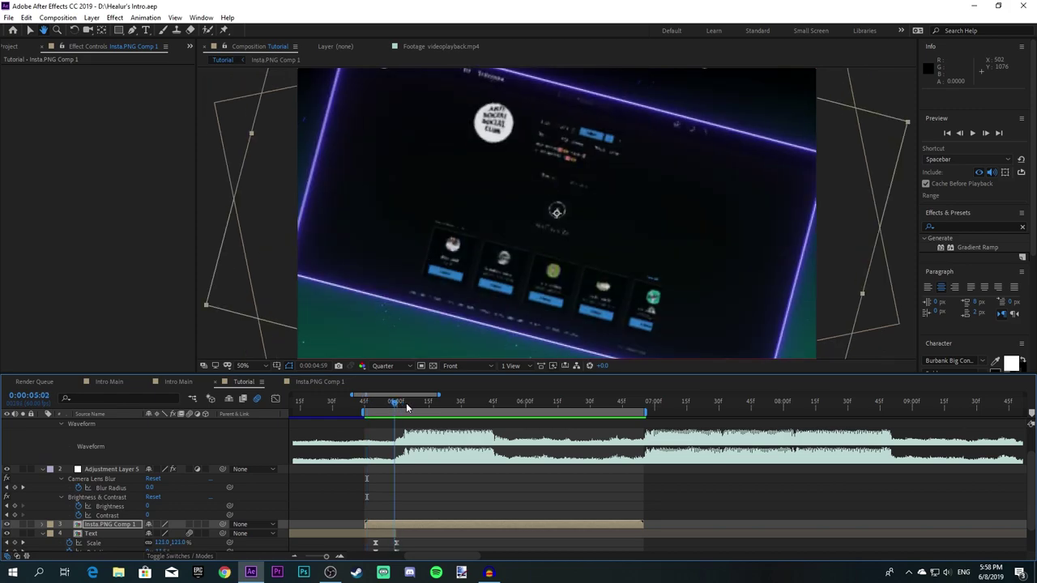
pyautogui.moveTo(406, 407); pyautogui.dragTo(457, 412)
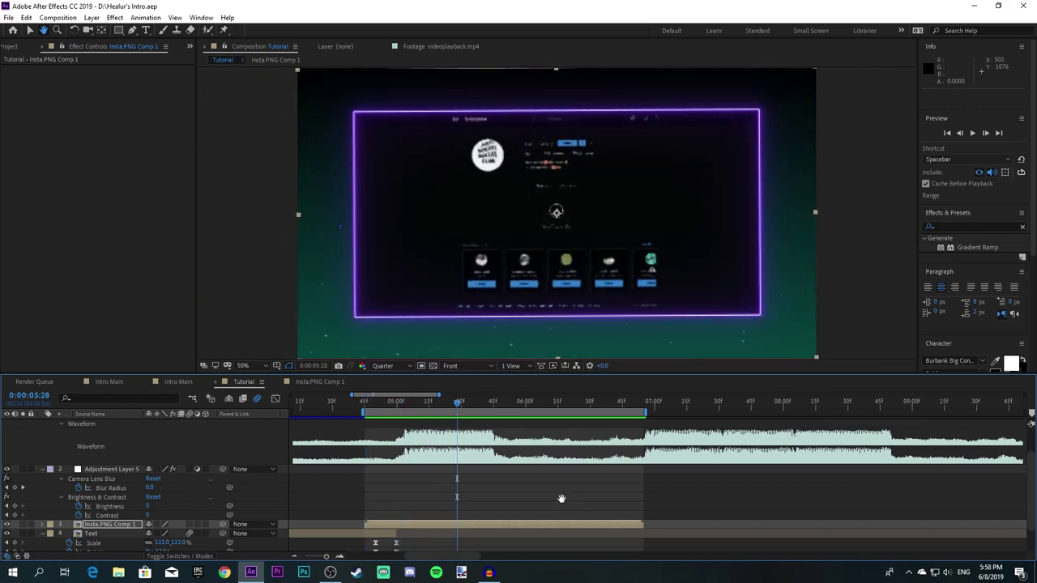
pyautogui.scroll(-2, 562, 498)
pyautogui.press('v')
pyautogui.scroll(2, 514, 487)
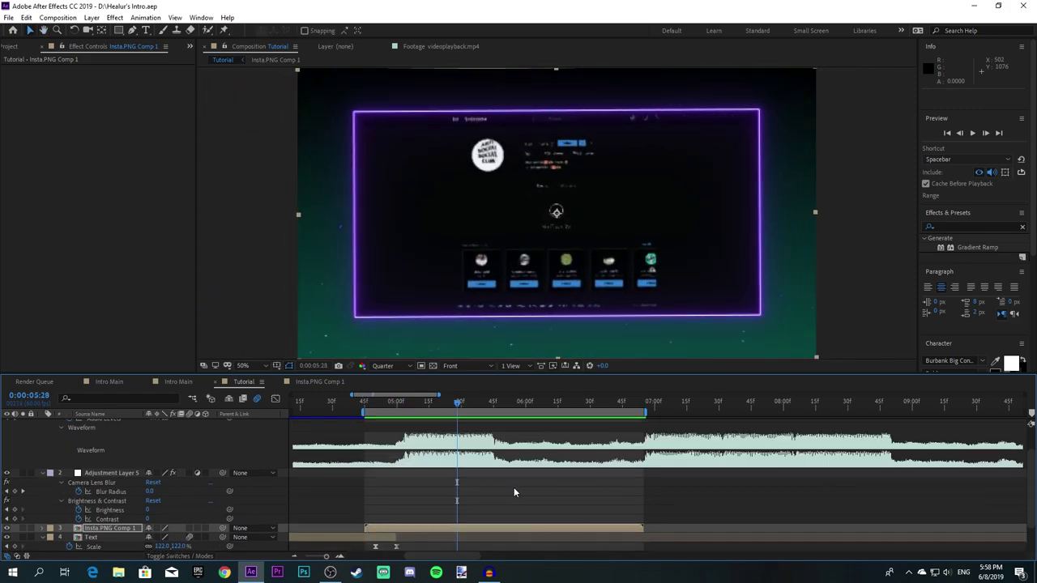
pyautogui.hscroll(-5, 515, 488)
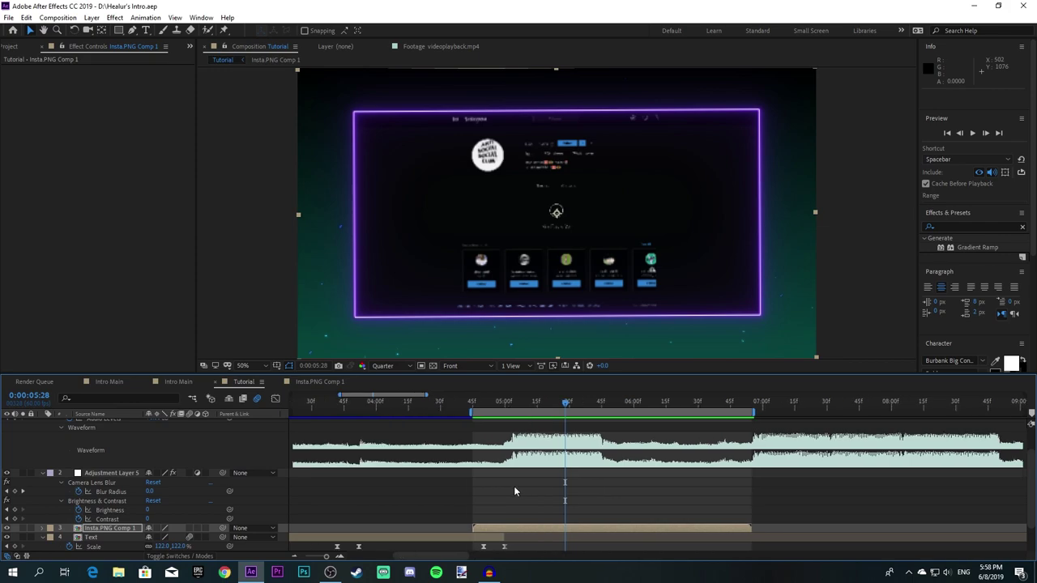
pyautogui.scroll(-5, 513, 486)
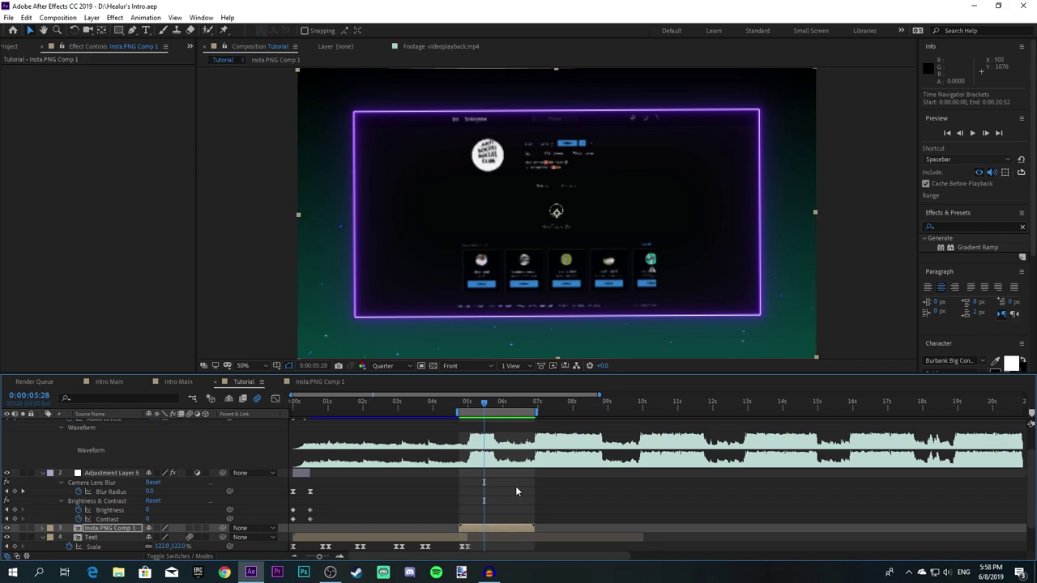
pyautogui.scroll(-2, 485, 494)
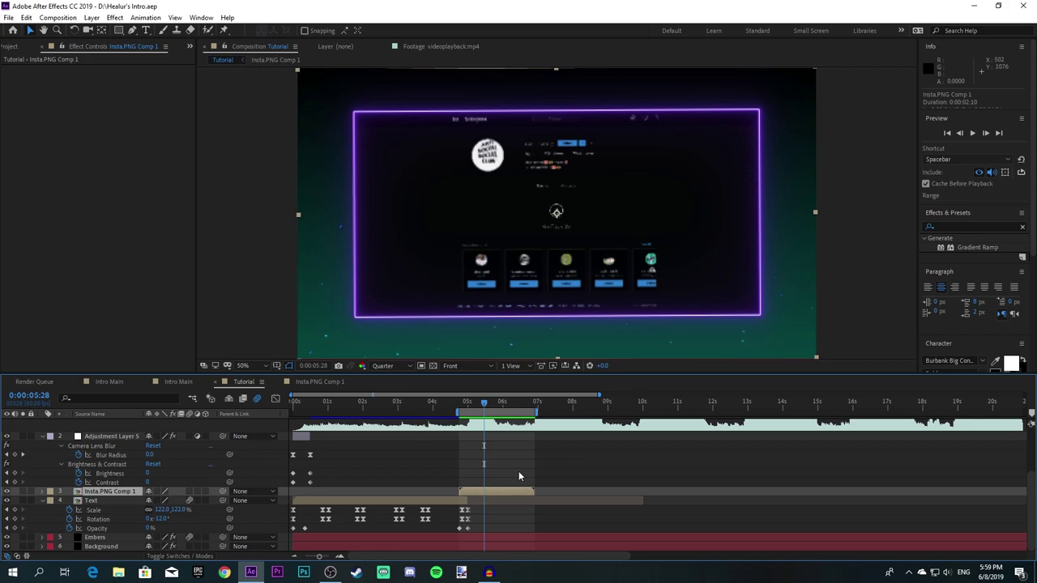
pyautogui.scroll(2, 528, 494)
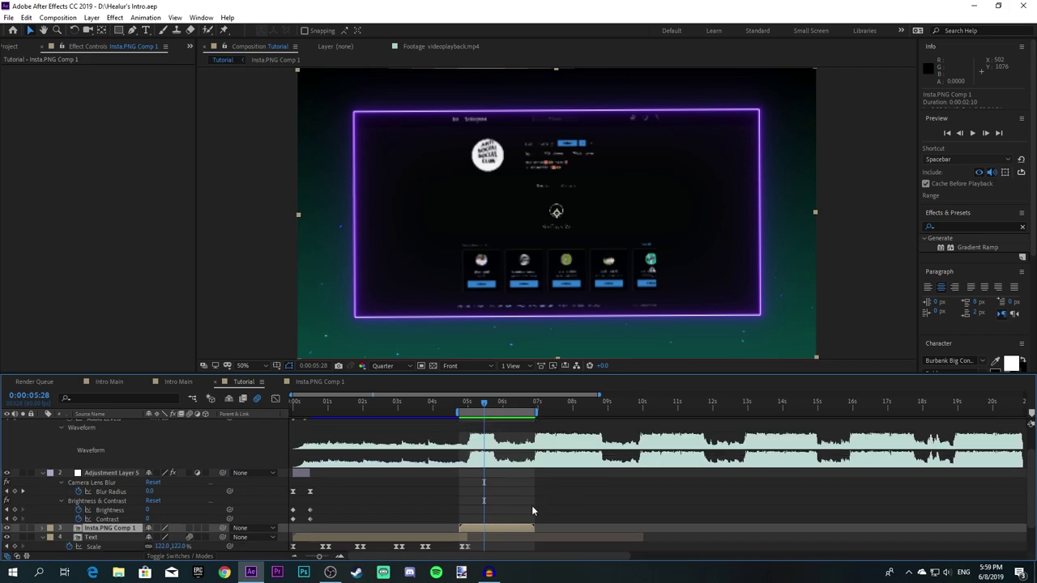
pyautogui.scroll(2, 531, 502)
pyautogui.scroll(-2, 528, 494)
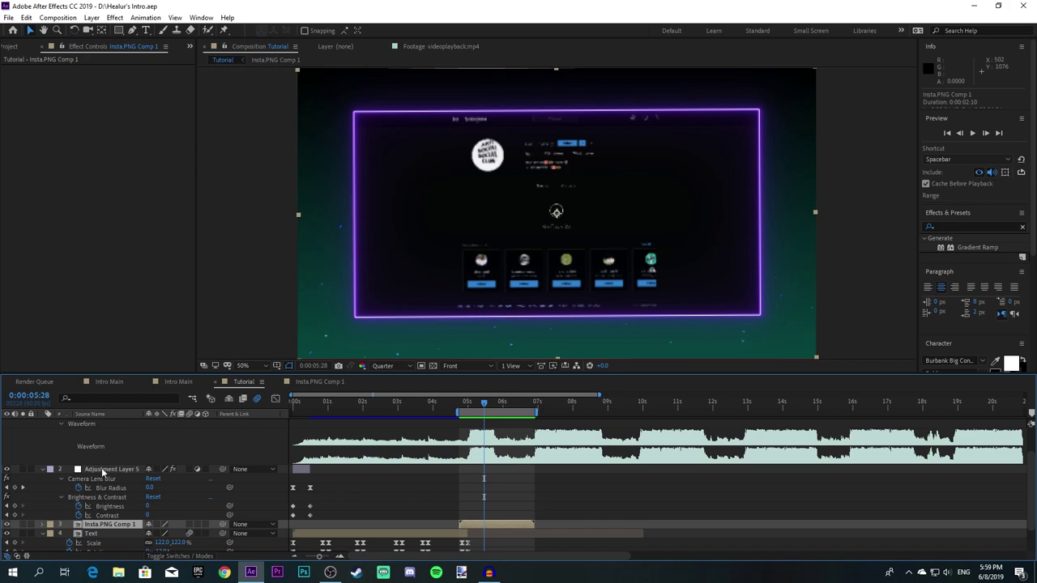
# Step: Move Adjustment Layer 5 directly below Insta.PNG Comp 1 in the layer order
pyautogui.moveTo(103, 473); pyautogui.dragTo(98, 523)
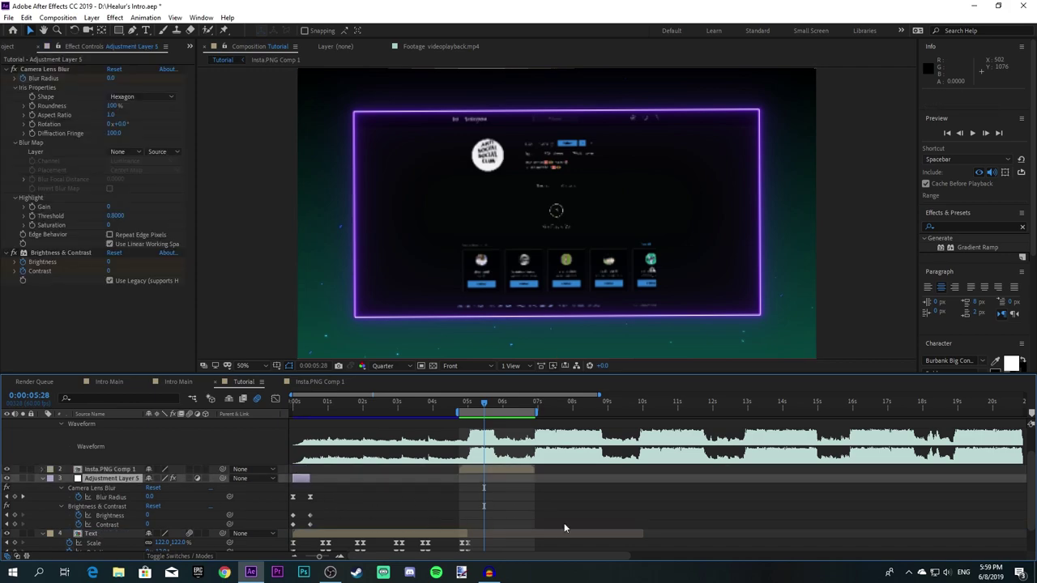
pyautogui.click(532, 469)
# Step: Place YT.PNG on the timeline right after Insta.PNG Comp 1, with a duration of 0:00:01:51, and scale it to about 239%
pyautogui.click(10, 48)
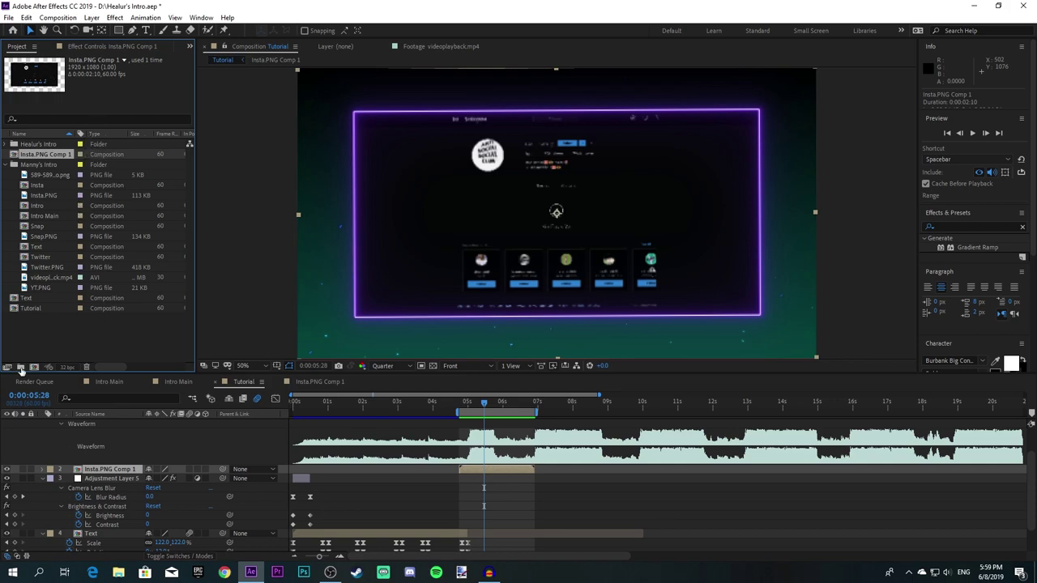
pyautogui.click(40, 349)
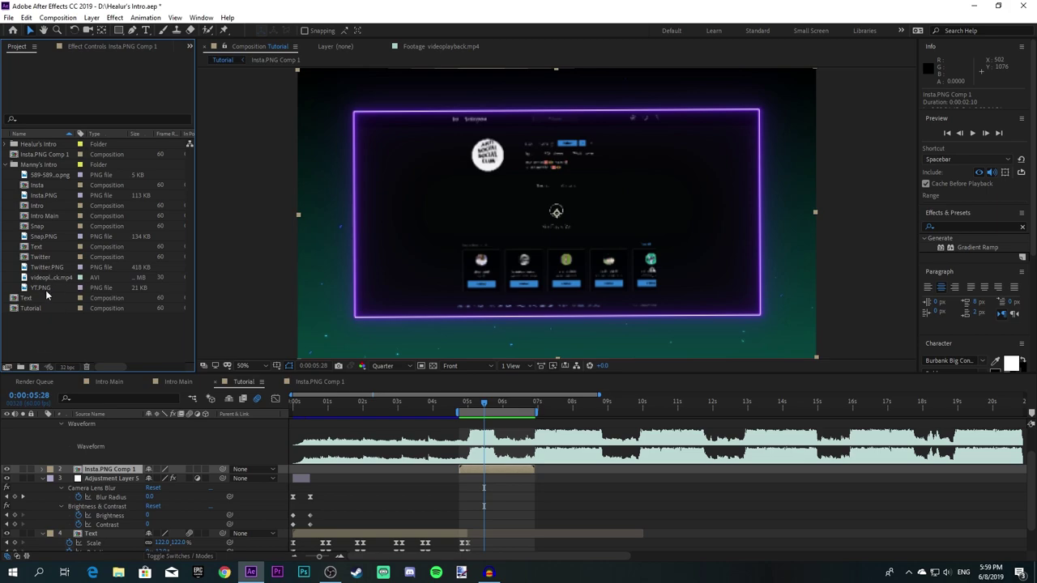
pyautogui.moveTo(38, 294); pyautogui.dragTo(535, 470)
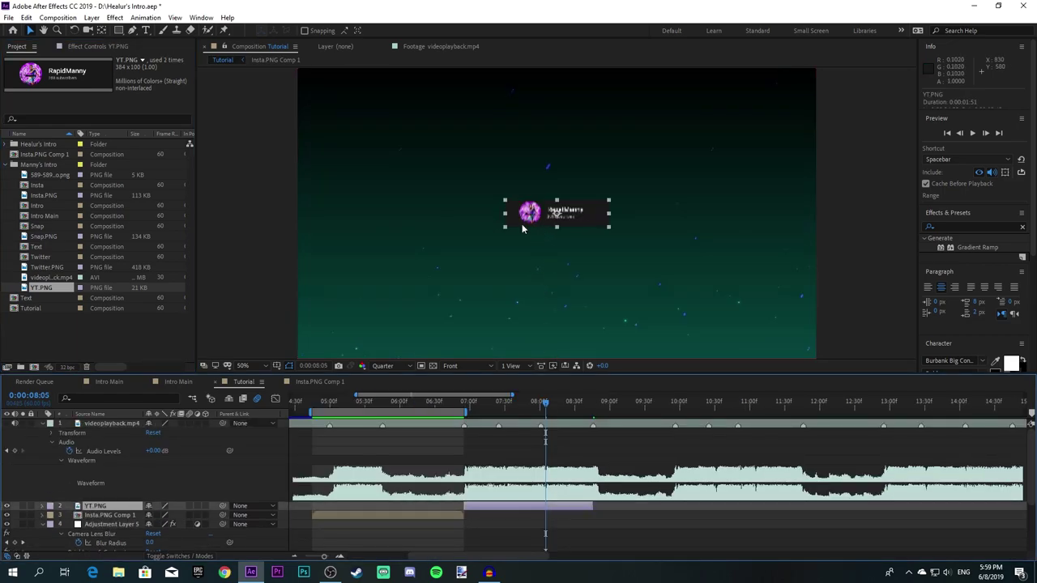
pyautogui.moveTo(506, 231); pyautogui.dragTo(435, 277)
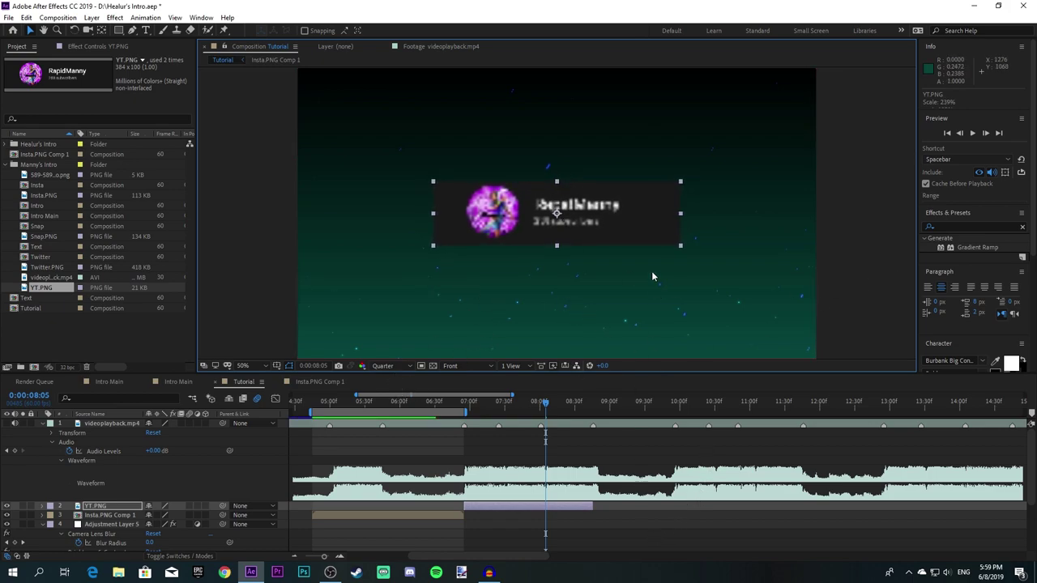
# Step: Check the enlarged YT.PNG at Full preview resolution and return the resolution to Quarter
pyautogui.click(391, 369)
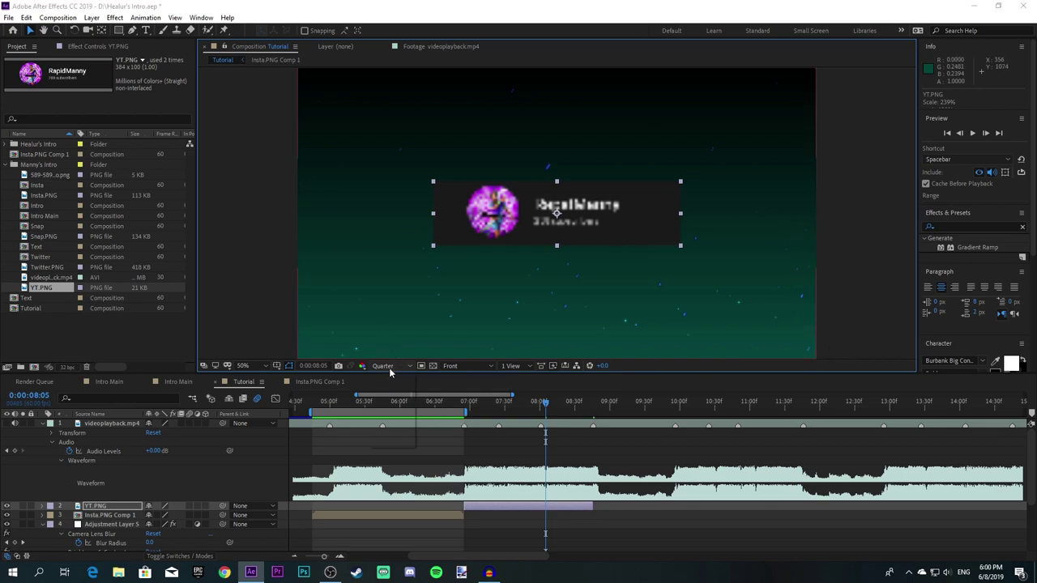
pyautogui.click(536, 514)
pyautogui.click(535, 517)
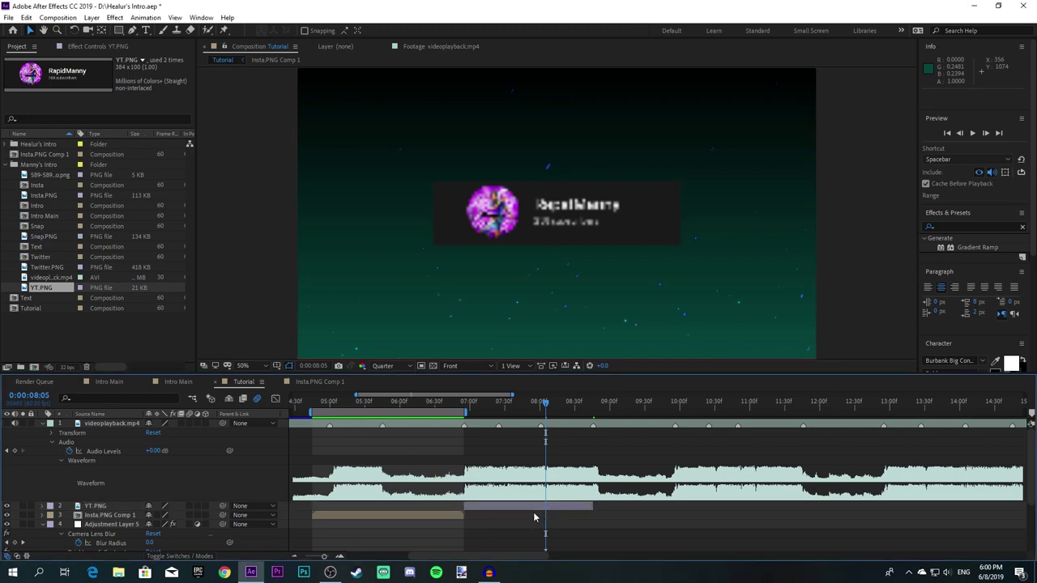
pyautogui.click(387, 366)
pyautogui.click(386, 393)
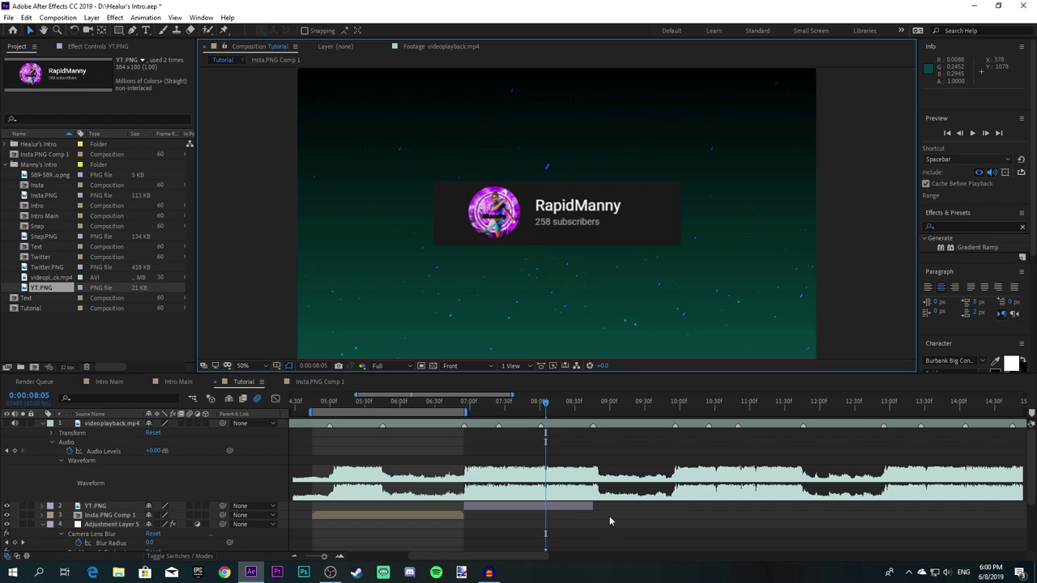
pyautogui.click(387, 368)
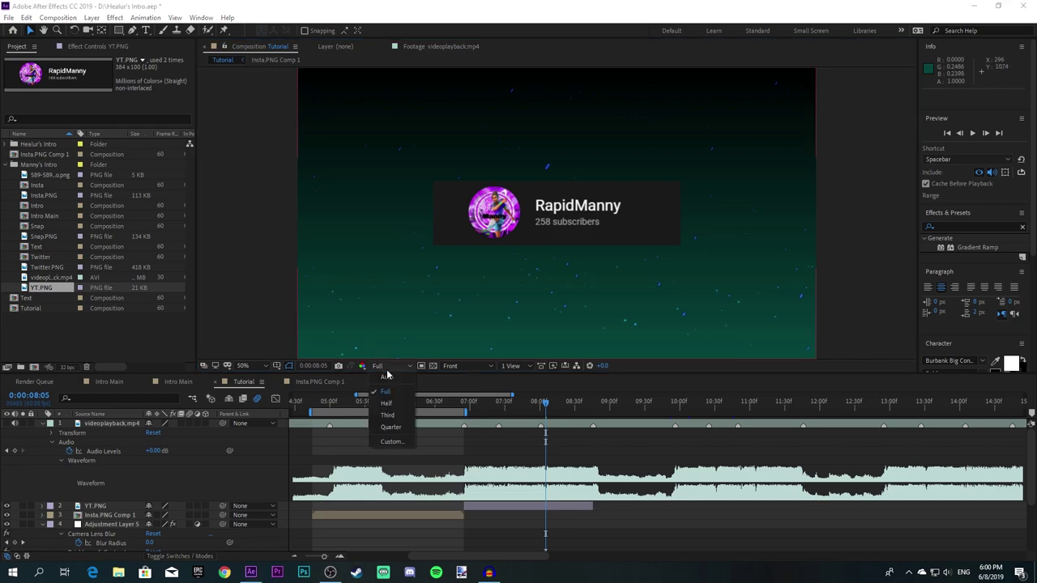
pyautogui.click(392, 427)
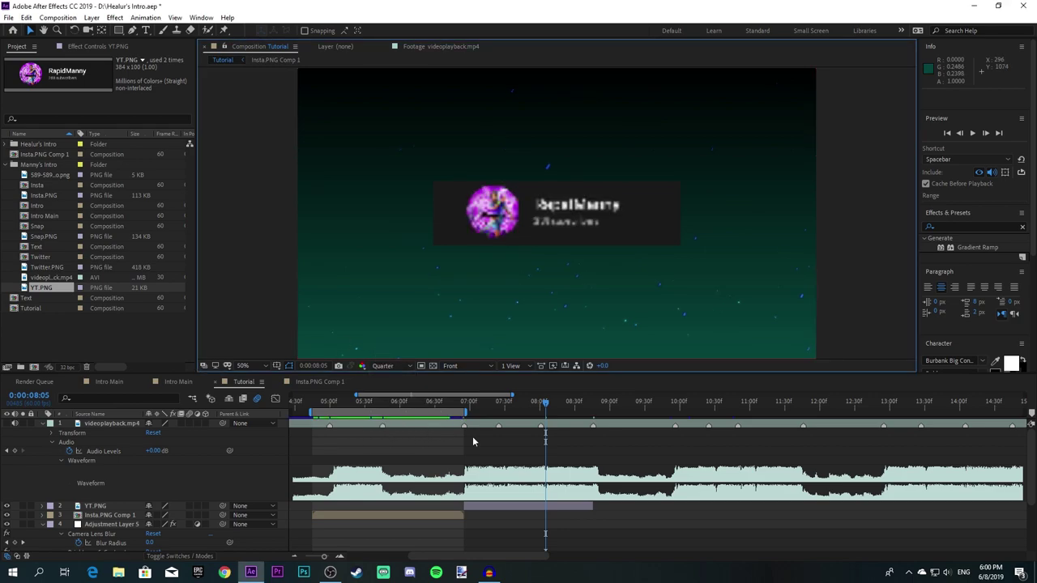
# Step: Pre-compose YT.PNG as YT.PNG Comp 1, moving all attributes into it, and open the new composition
pyautogui.click(496, 507)
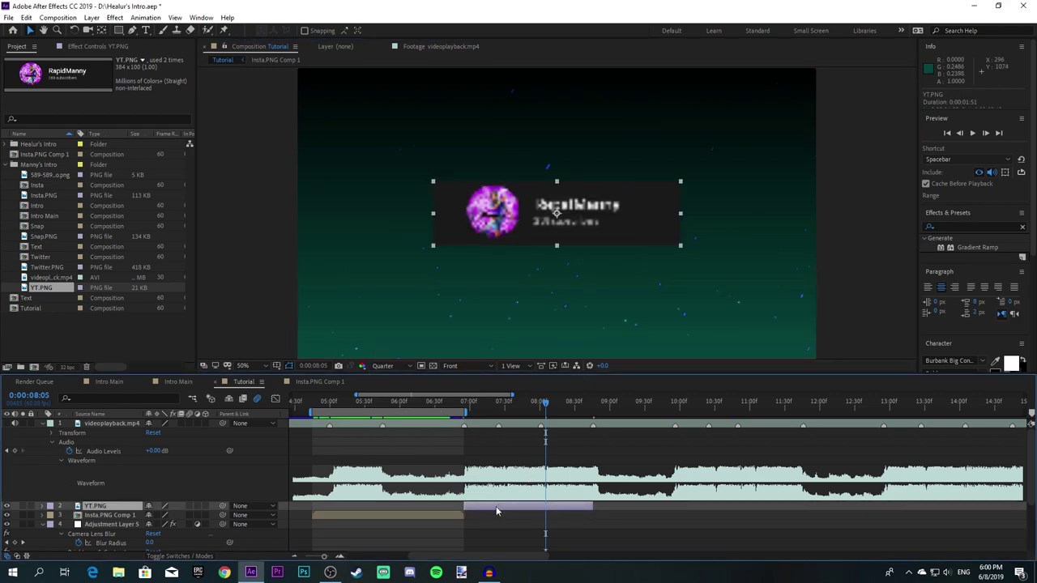
pyautogui.rightClick(497, 508)
pyautogui.click(535, 460)
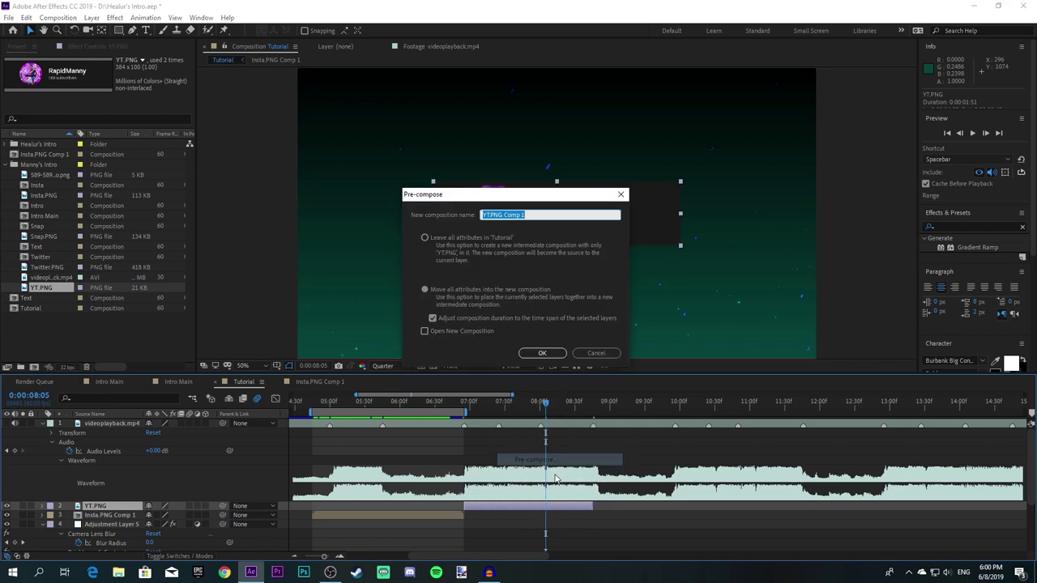
pyautogui.press('Return')
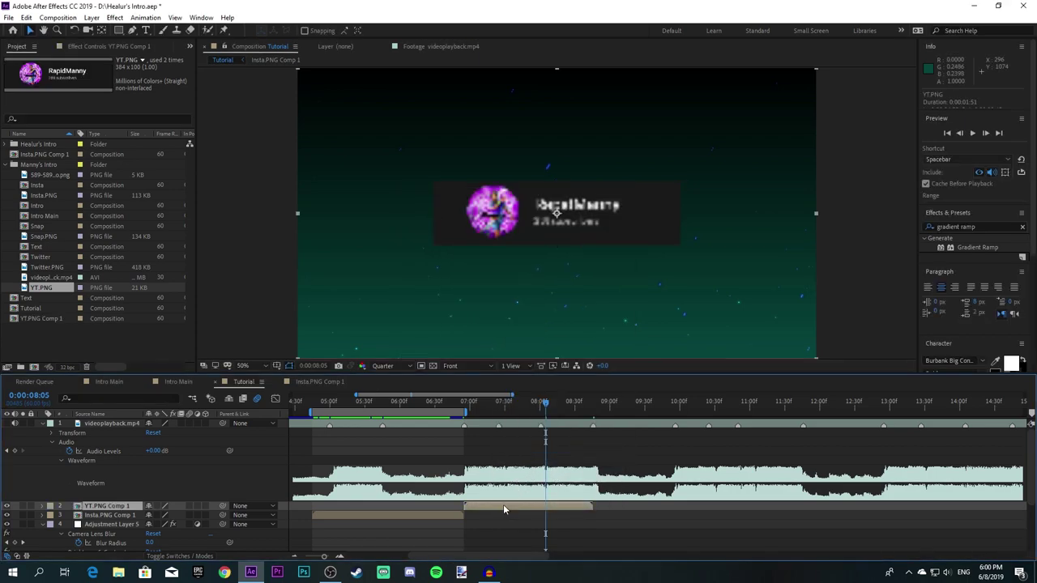
pyautogui.doubleClick(504, 509)
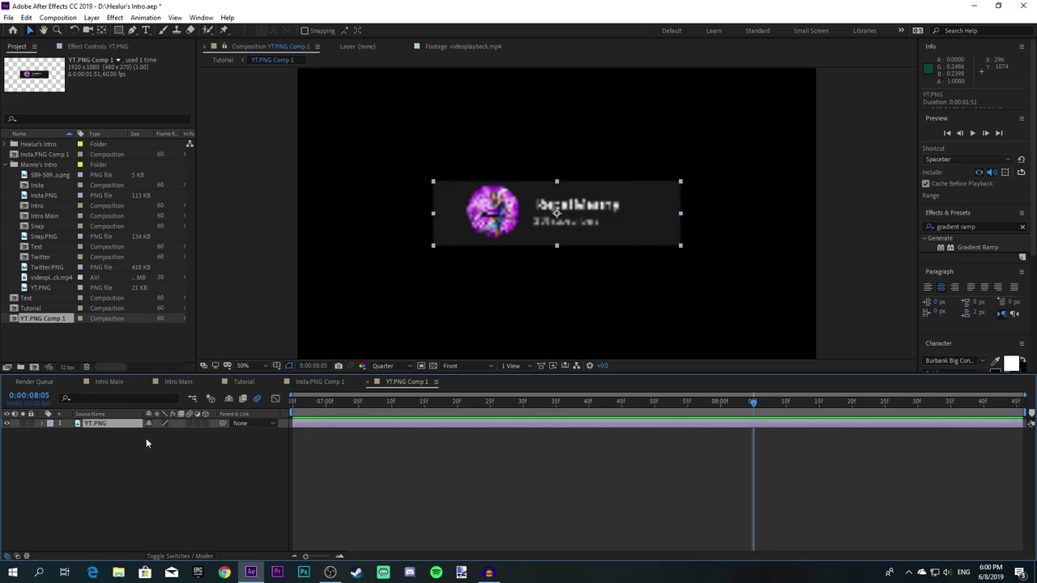
# Step: Turn on the transparency grid for YT.PNG Comp 1 and set its preview resolution to Full
pyautogui.click(433, 365)
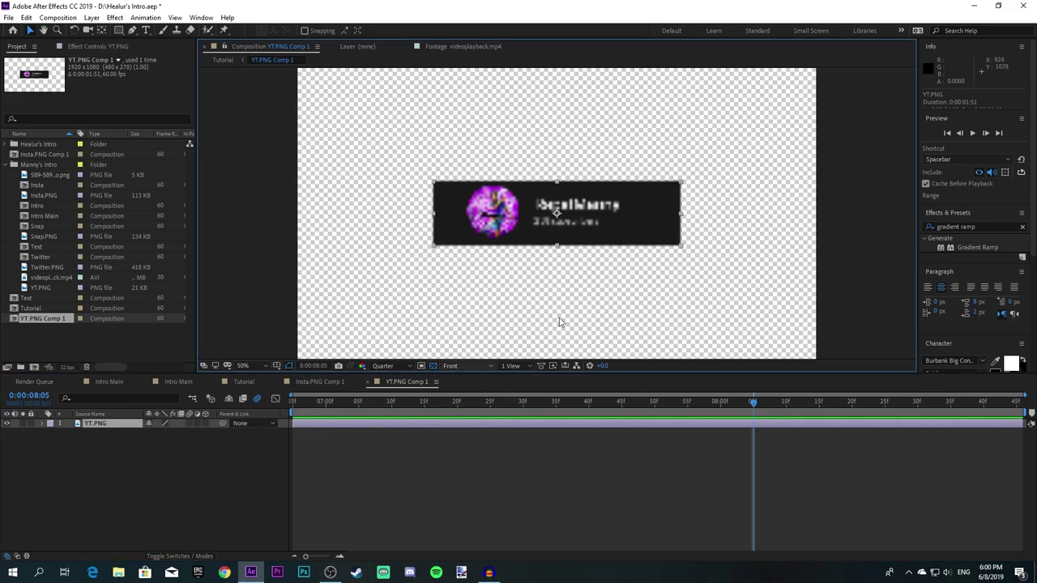
pyautogui.click(384, 366)
pyautogui.click(396, 392)
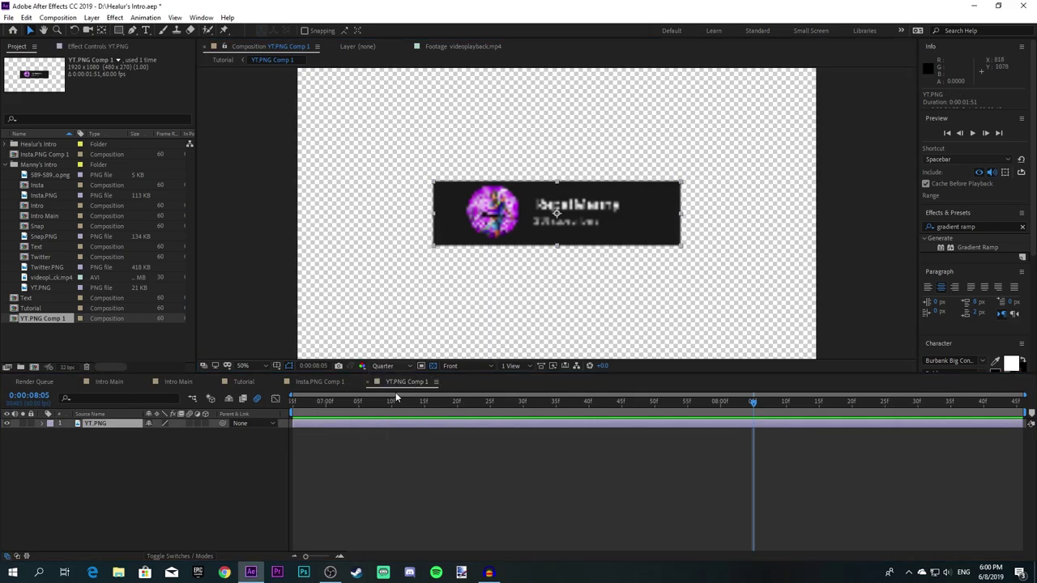
# Step: Create a black 1920 x 1080 solid named Saber and apply the Video Copilot Saber effect with the Neon preset
pyautogui.hotkey('ctrl', 'y')
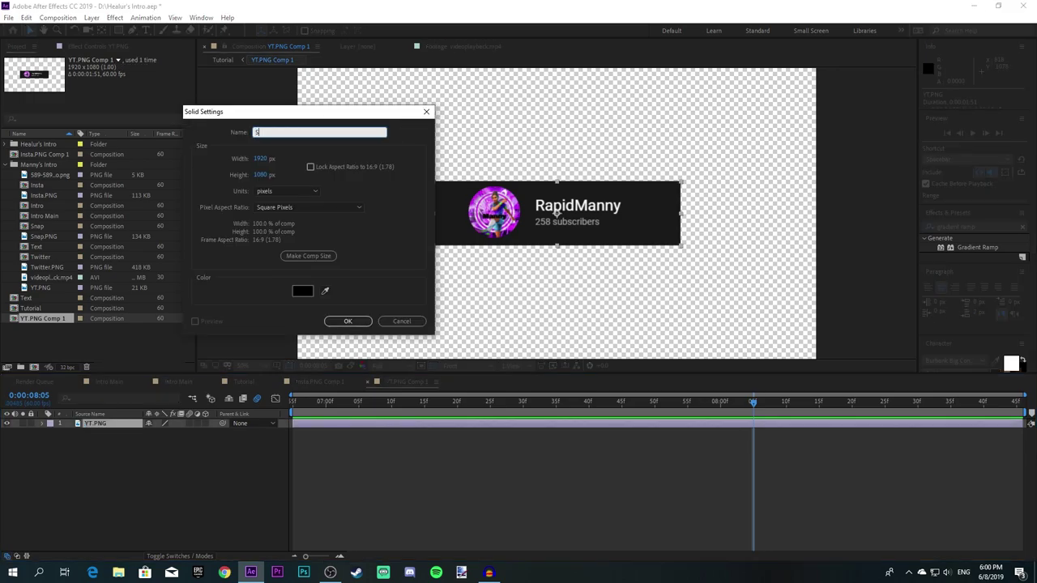
pyautogui.write('Saber')
pyautogui.press('Return')
pyautogui.rightClick(334, 424)
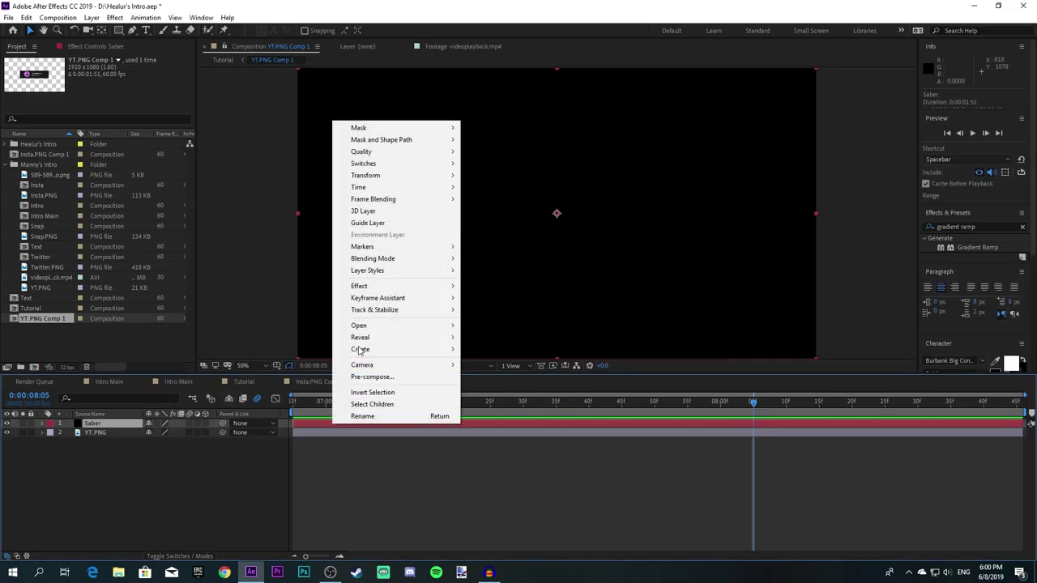
pyautogui.moveTo(397, 286)
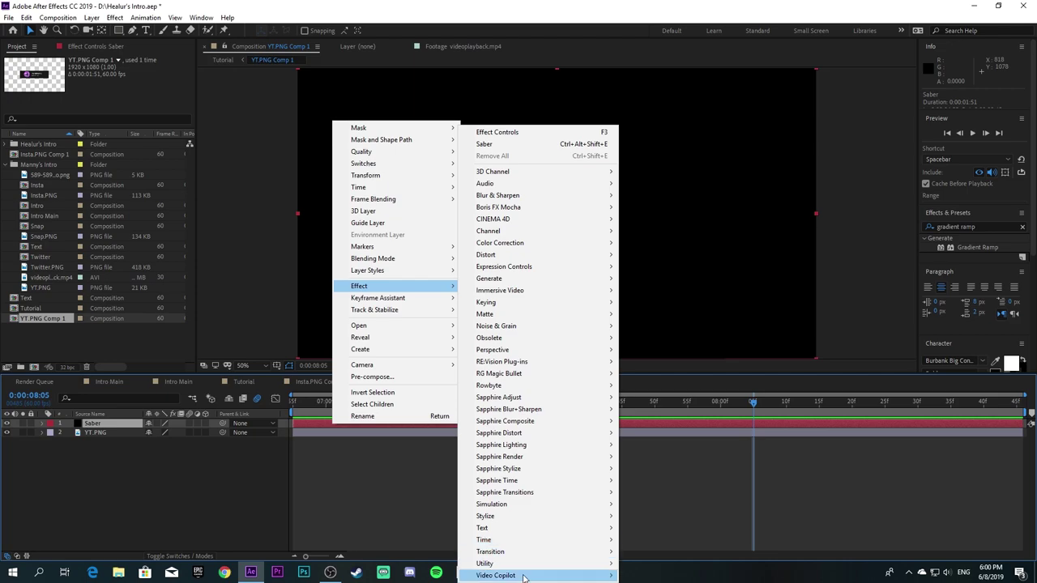
pyautogui.moveTo(530, 576)
pyautogui.click(626, 566)
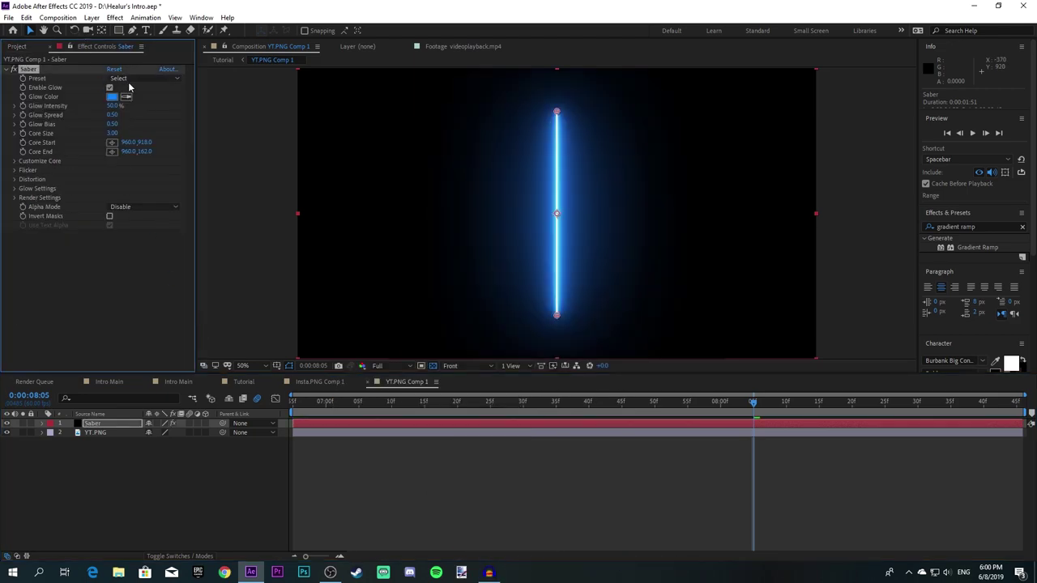
pyautogui.click(130, 81)
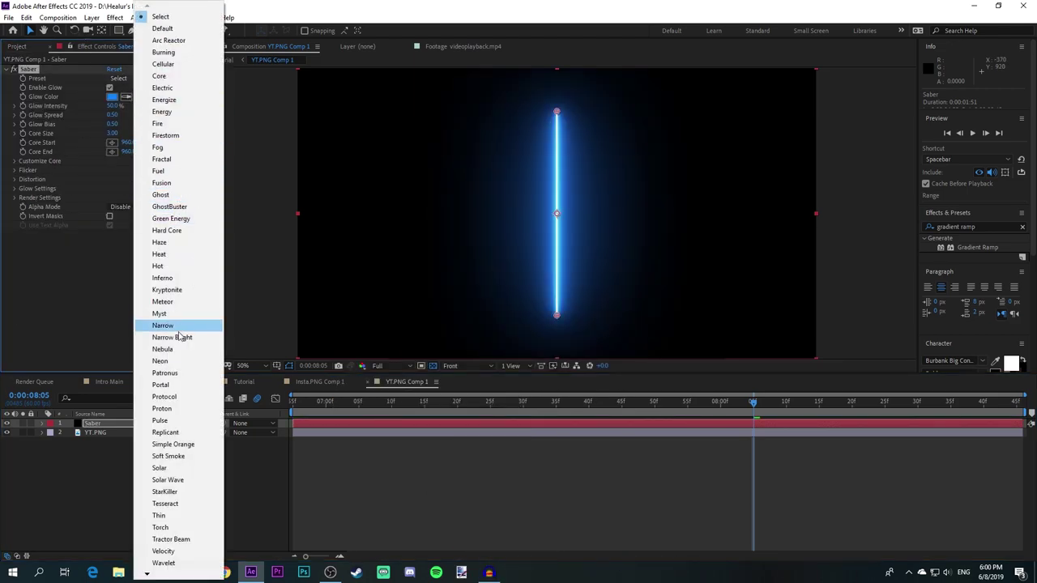
pyautogui.click(191, 364)
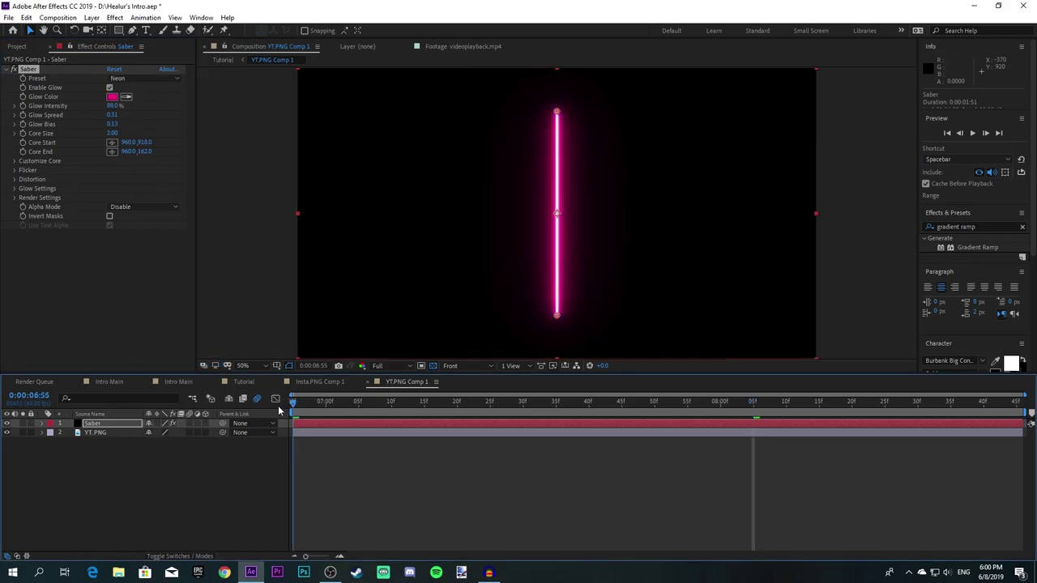
# Step: Keyframe the Saber glow color from magenta FF00EA at the composition's start to pinkish red at 0:00:08:45
pyautogui.press('Home')
pyautogui.click(112, 97)
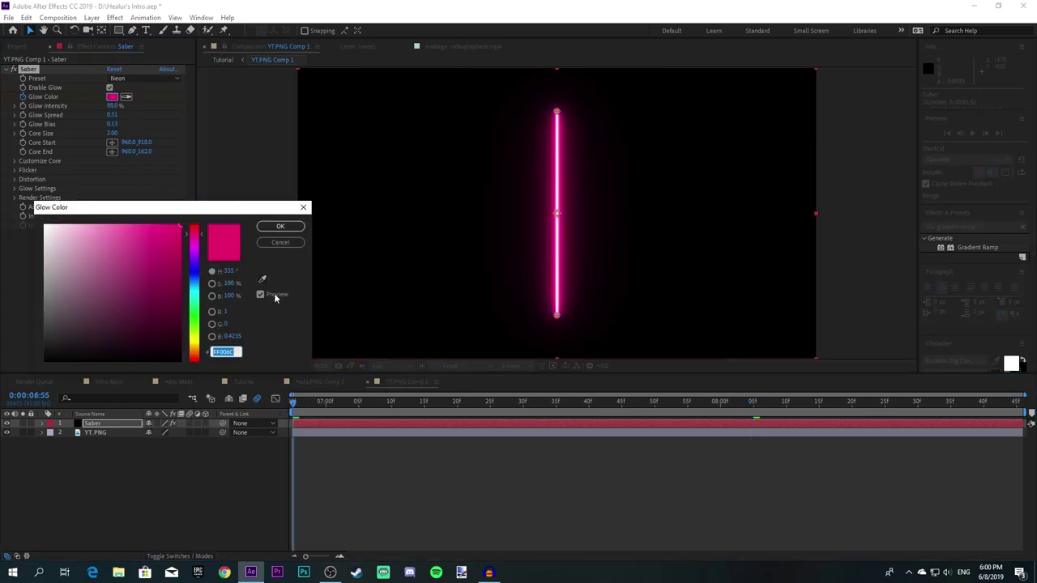
pyautogui.click(193, 244)
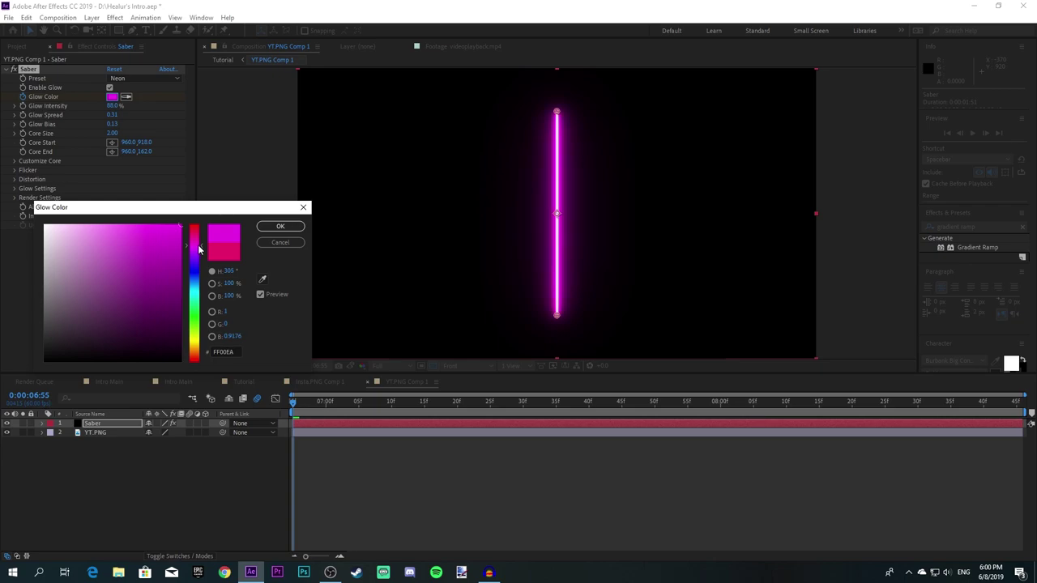
pyautogui.click(272, 229)
pyautogui.moveTo(304, 405); pyautogui.dragTo(984, 404)
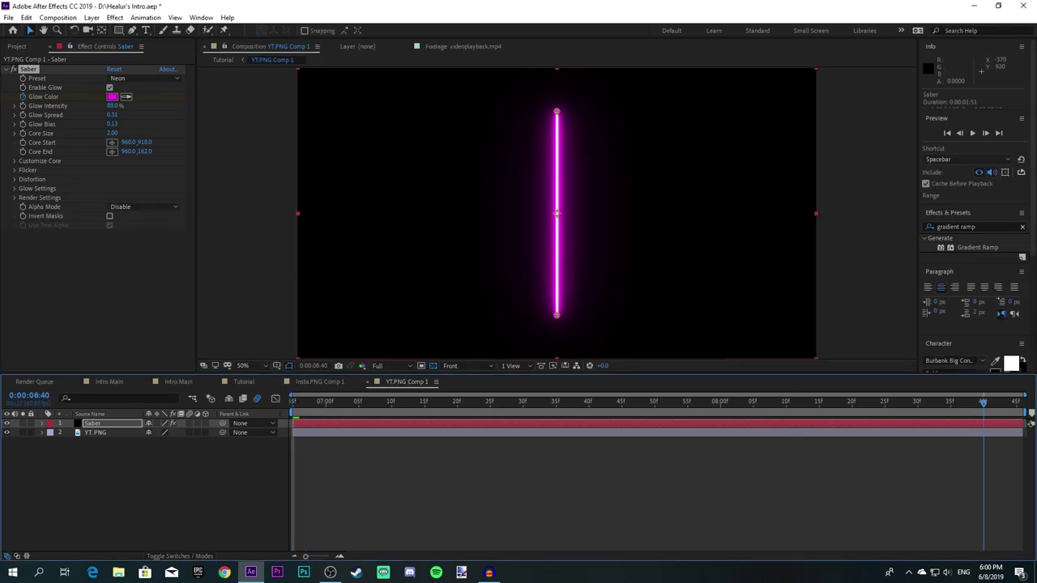
pyautogui.click(112, 97)
pyautogui.click(195, 236)
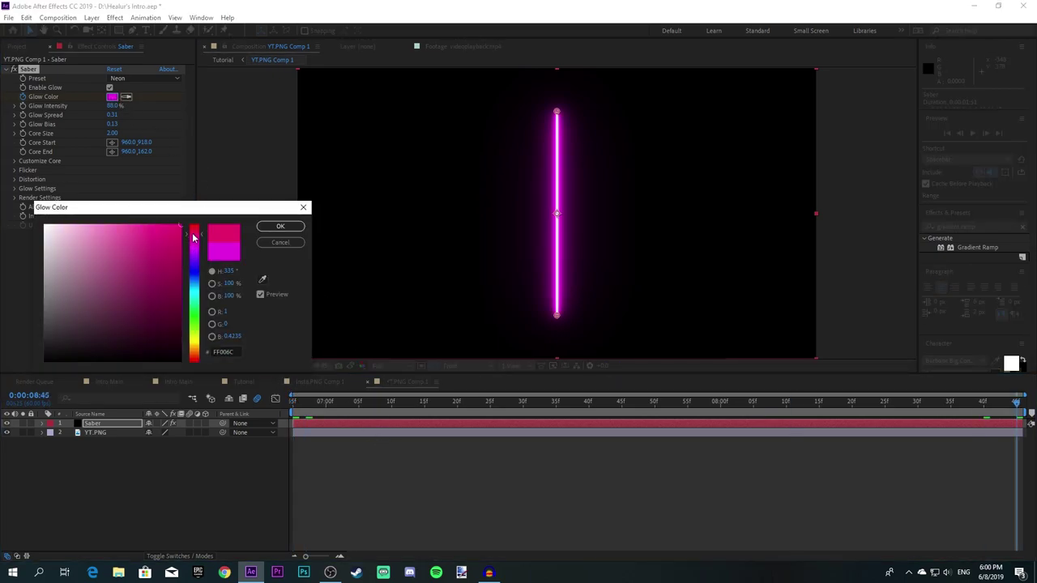
pyautogui.click(279, 227)
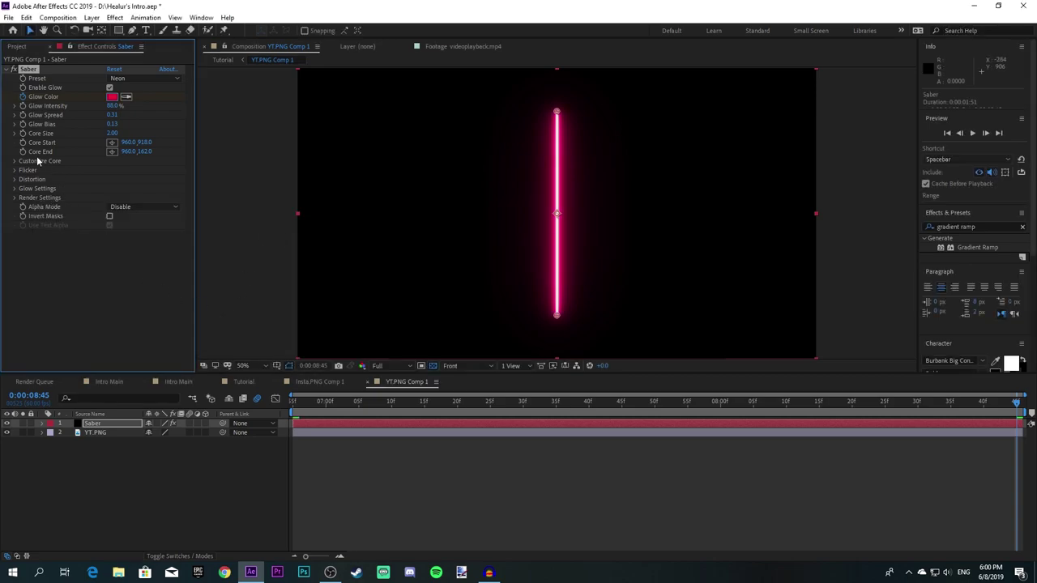
# Step: Set the Saber effect's glow intensity to 28% and hide the Saber layer
pyautogui.click(114, 105)
pyautogui.write('28')
pyautogui.press('Return')
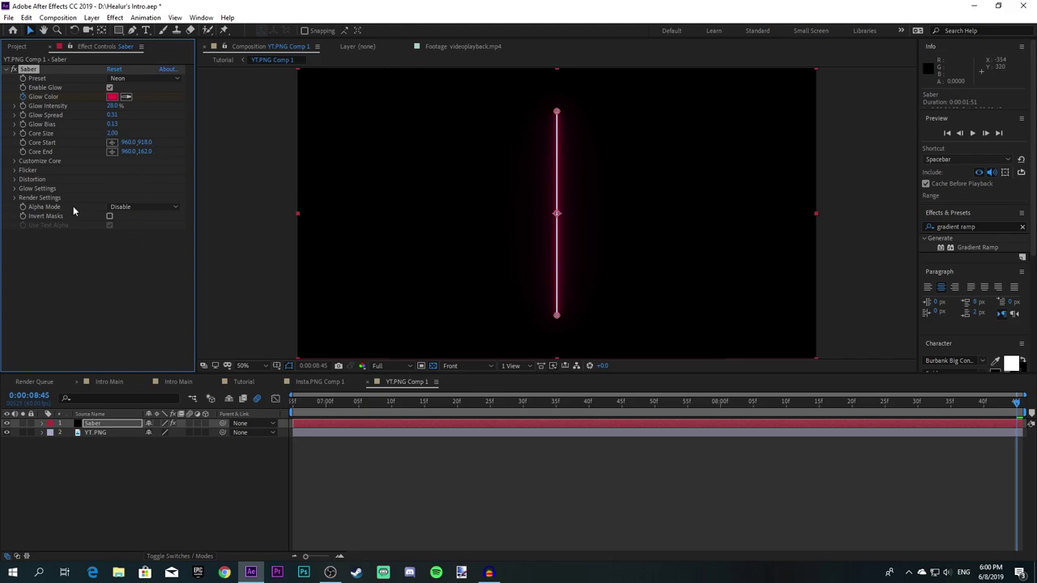
pyautogui.click(118, 30)
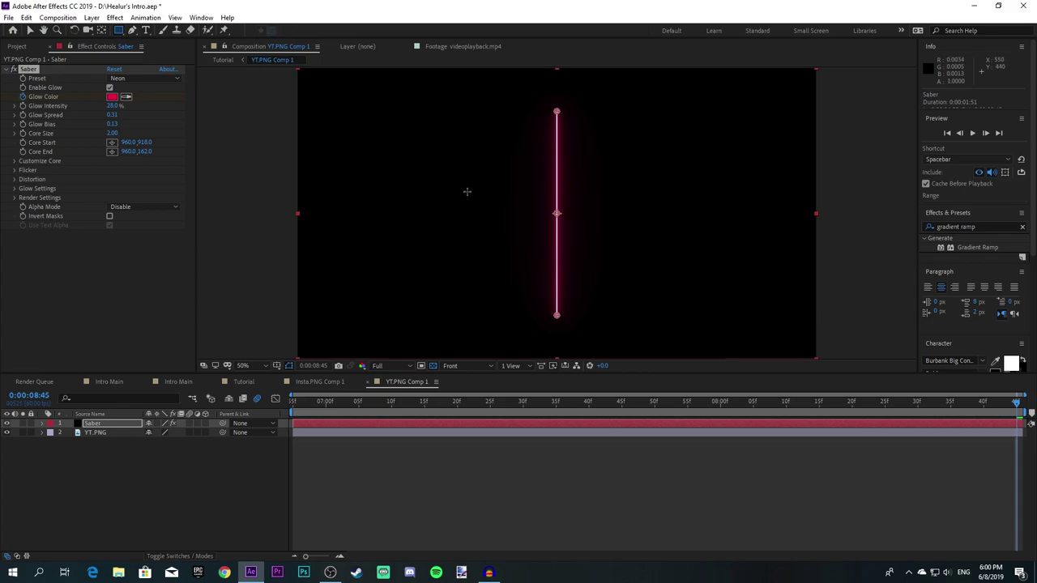
pyautogui.click(7, 423)
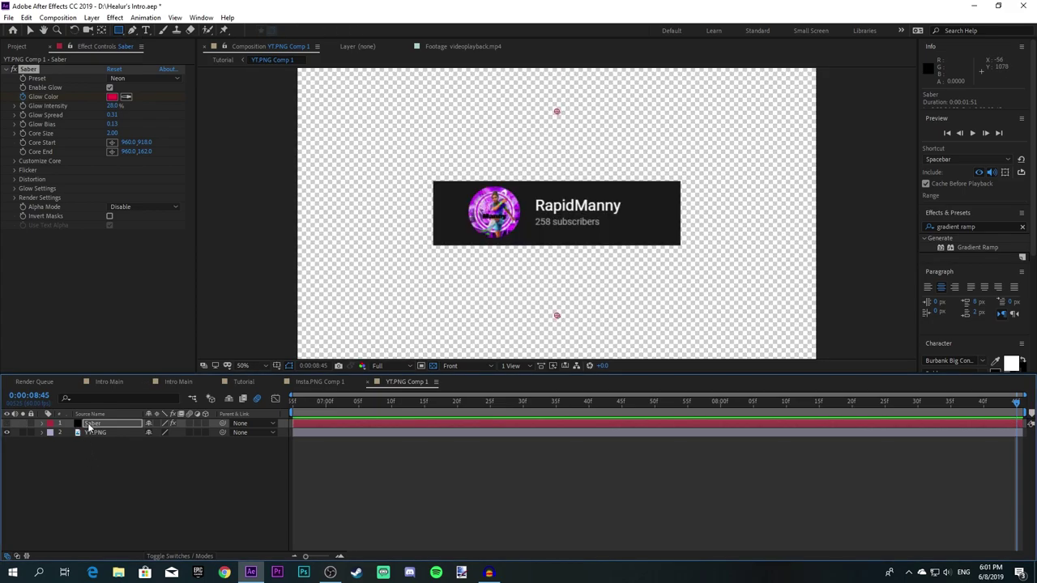
pyautogui.click(114, 482)
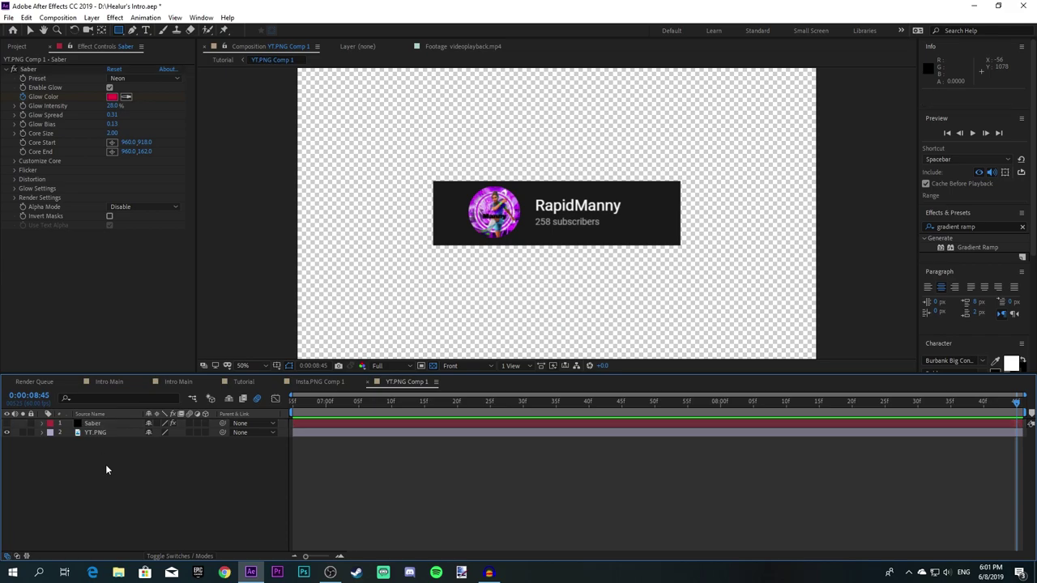
# Step: Create a 1920 x 1080 solid named Background in the dark gray sampled from YT.PNG, and place it below YT.PNG
pyautogui.click(91, 433)
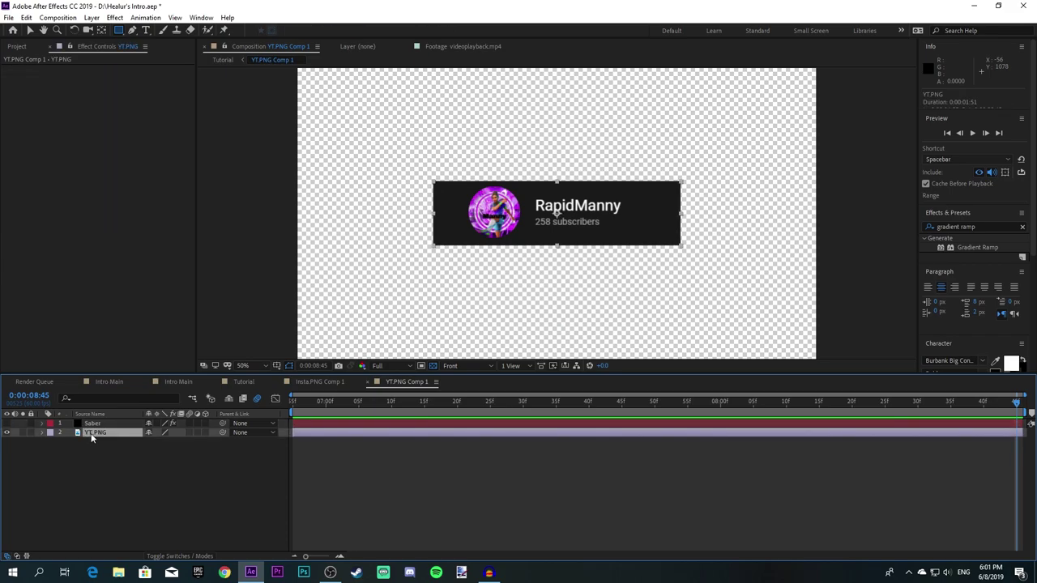
pyautogui.hotkey('ctrl', 'y')
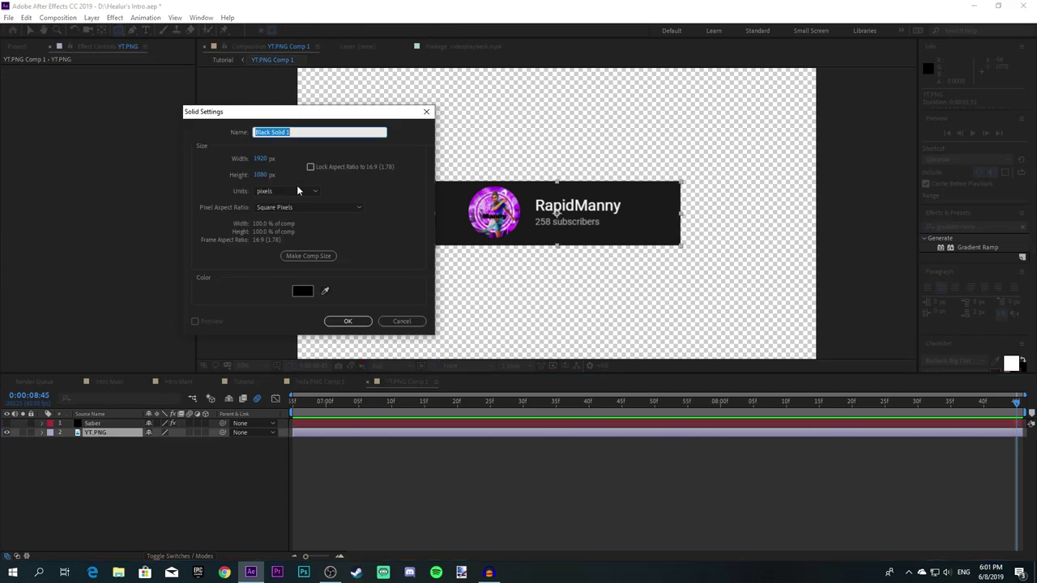
pyautogui.moveTo(280, 119); pyautogui.dragTo(203, 129)
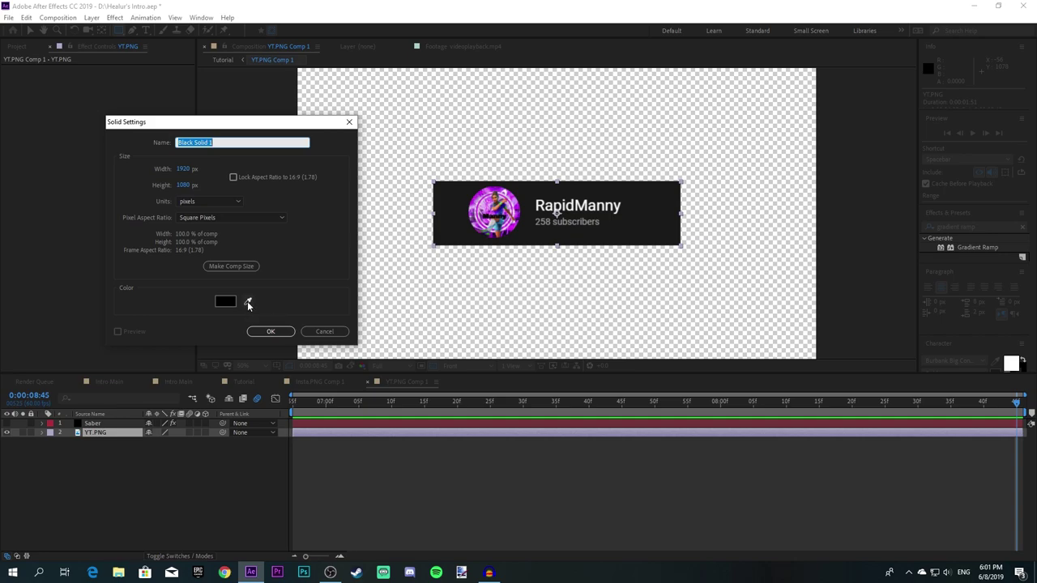
pyautogui.click(248, 303)
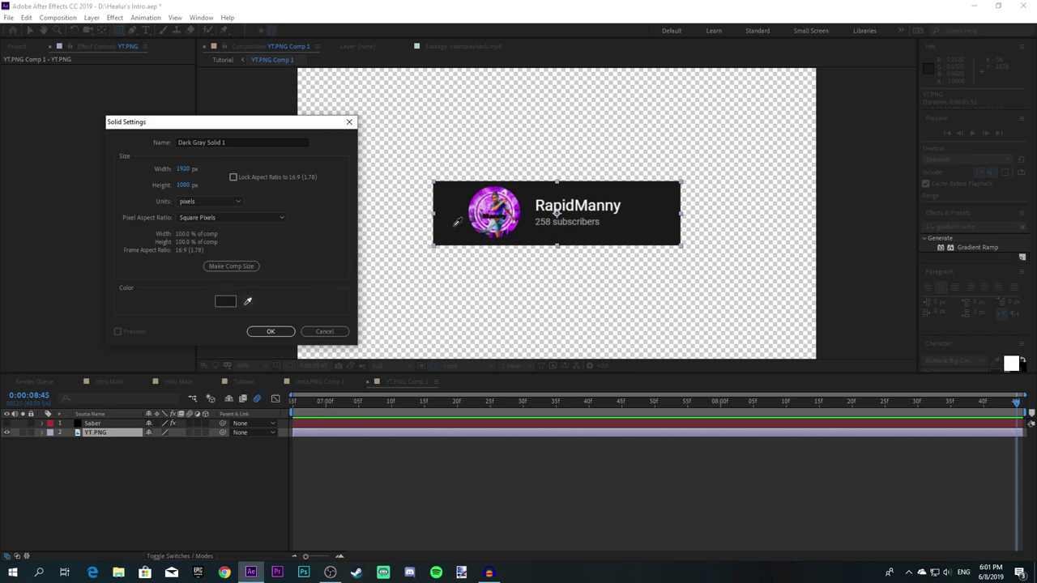
pyautogui.click(454, 226)
pyautogui.moveTo(199, 119); pyautogui.dragTo(197, 104)
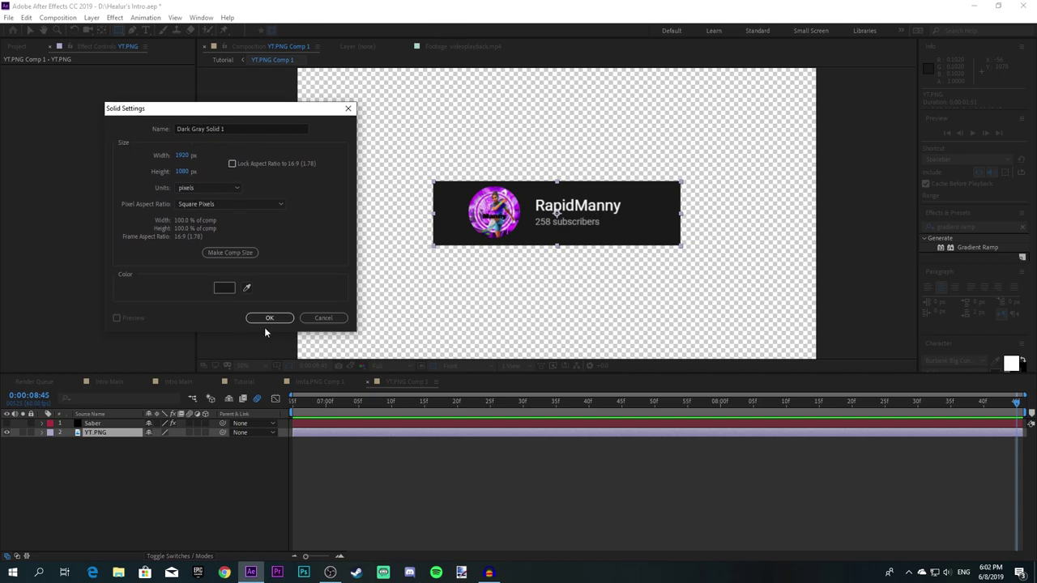
pyautogui.tripleClick(231, 131)
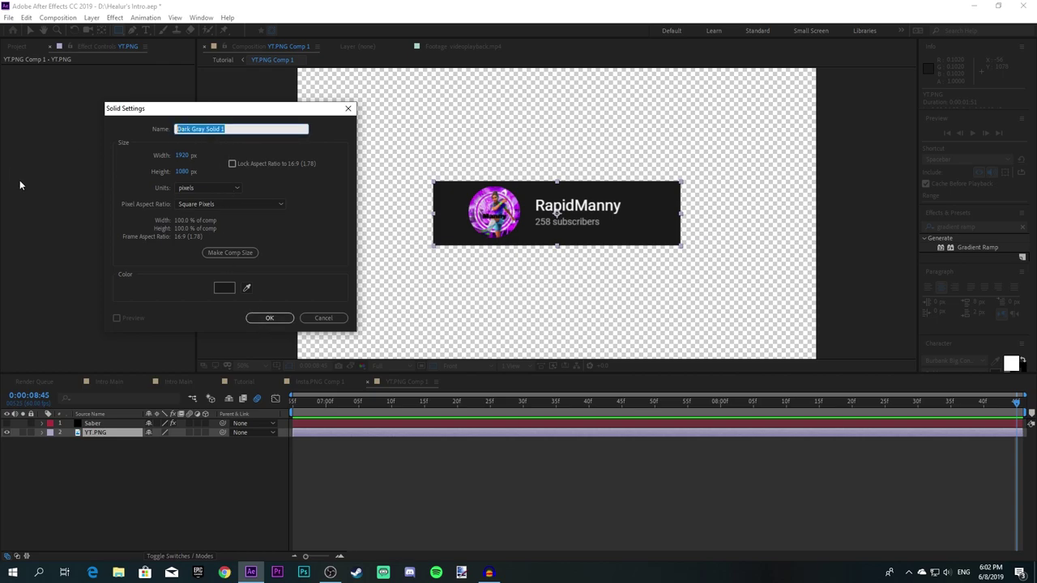
pyautogui.write('Background')
pyautogui.press('Return')
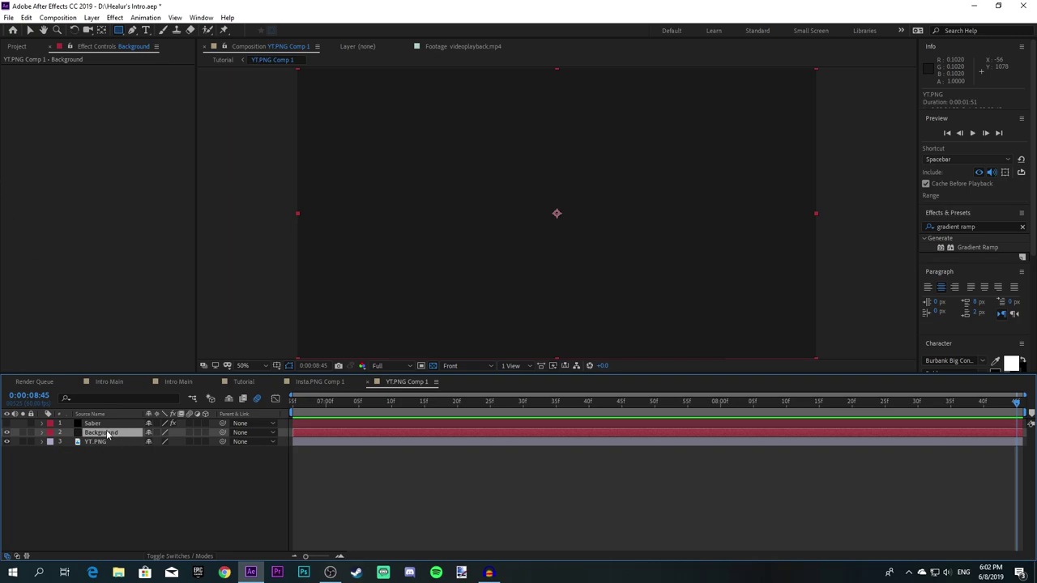
pyautogui.moveTo(106, 434); pyautogui.dragTo(101, 473)
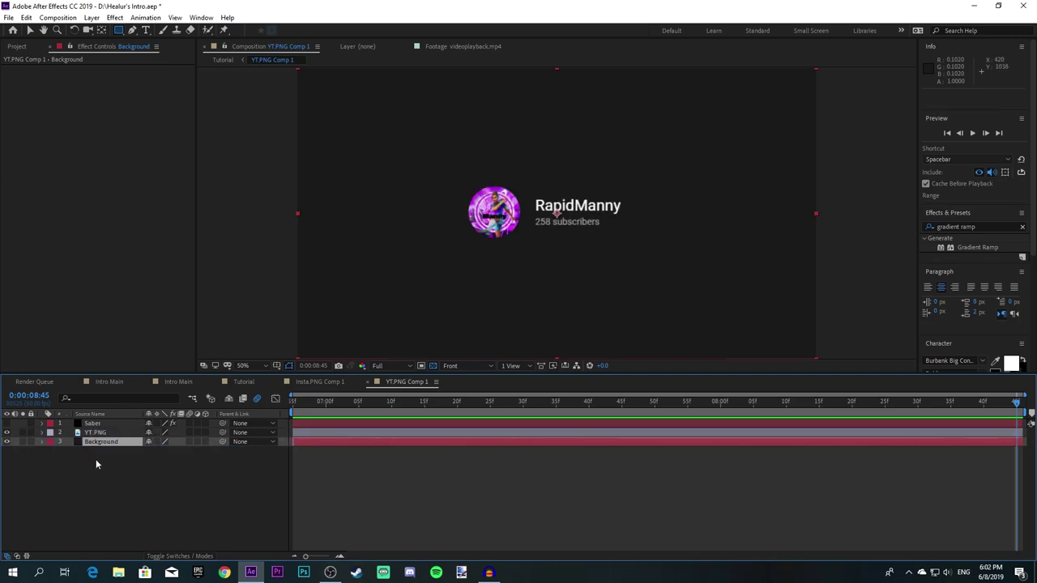
pyautogui.press('v')
# Step: Find the Color Key effect by searching for "color key" and apply it to the YT.PNG layer
pyautogui.click(95, 432)
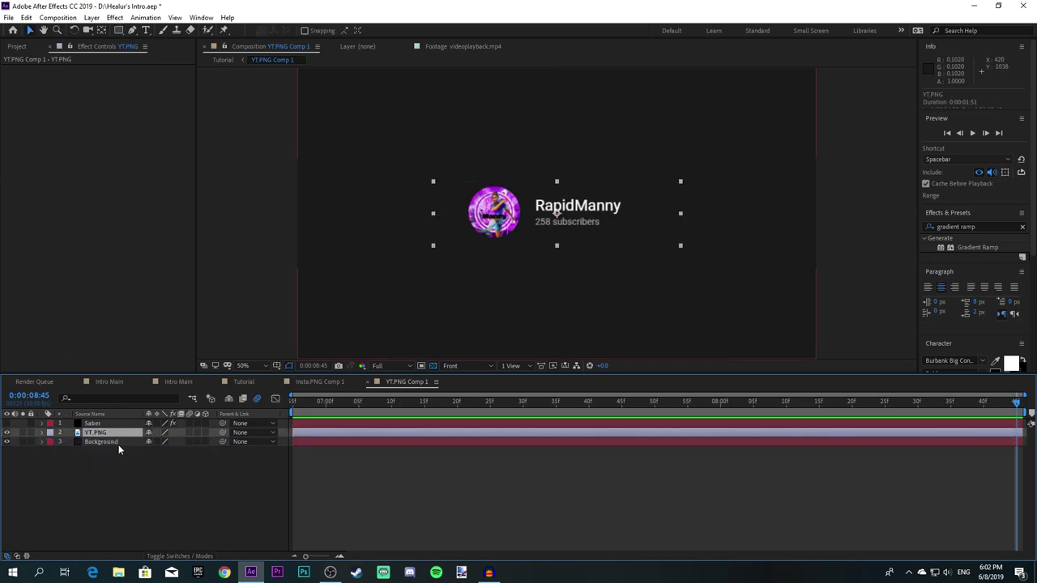
pyautogui.click(1023, 227)
pyautogui.scroll(-3, 975, 288)
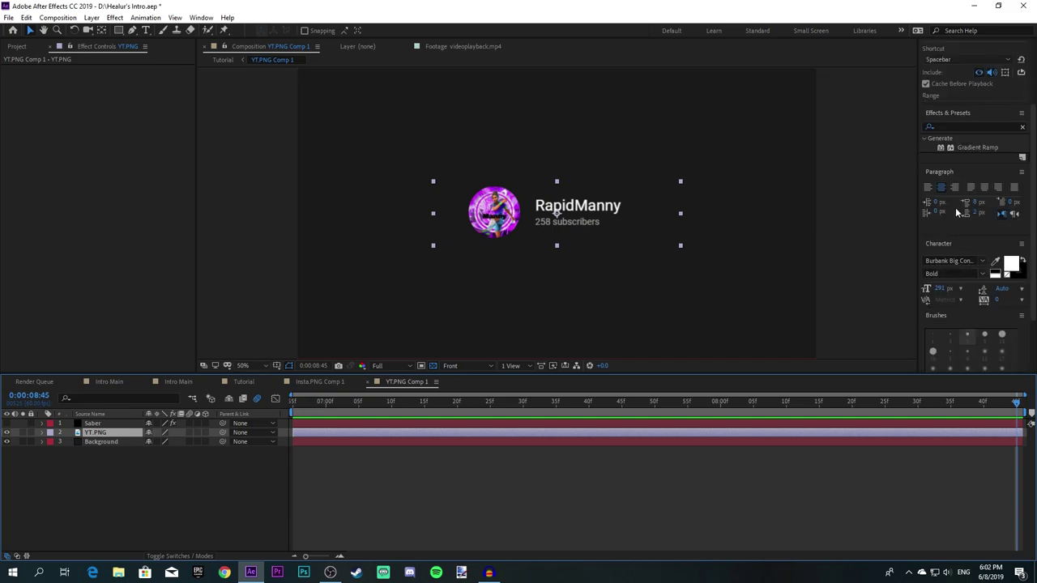
pyautogui.click(951, 128)
pyautogui.moveTo(981, 127); pyautogui.dragTo(784, 150)
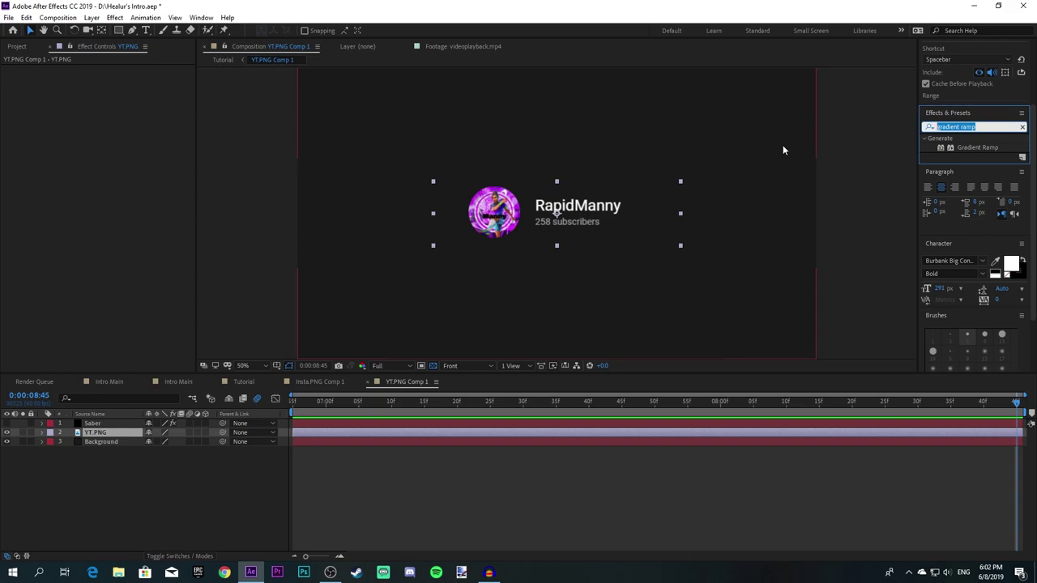
pyautogui.write('color')
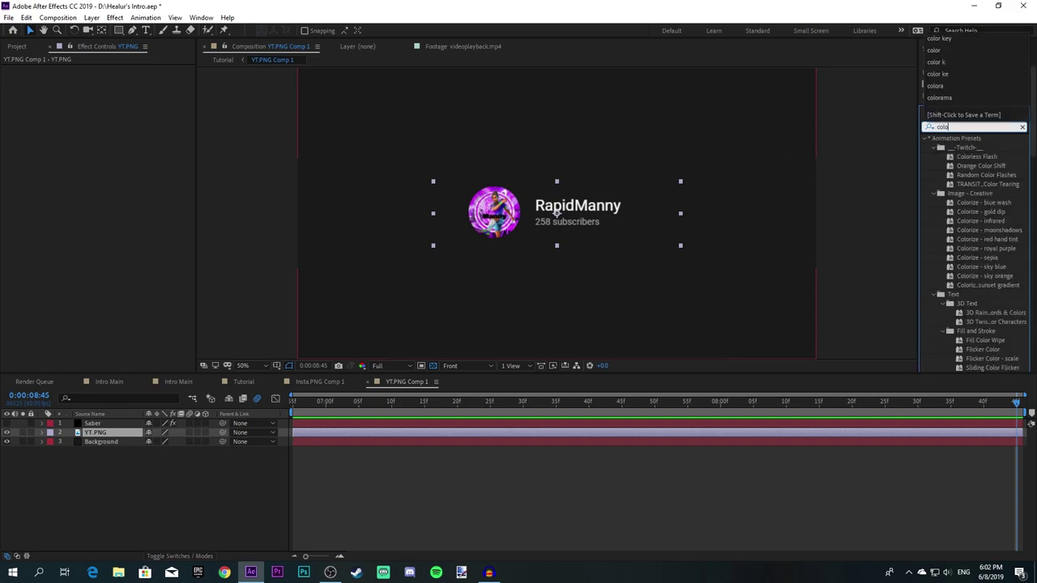
pyautogui.write(' key')
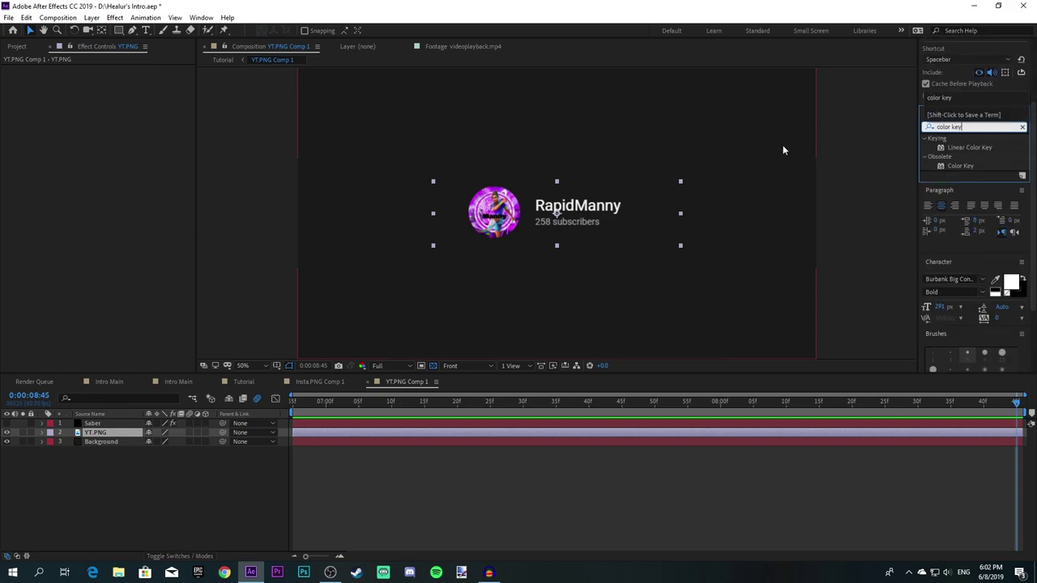
pyautogui.moveTo(960, 166); pyautogui.dragTo(429, 432)
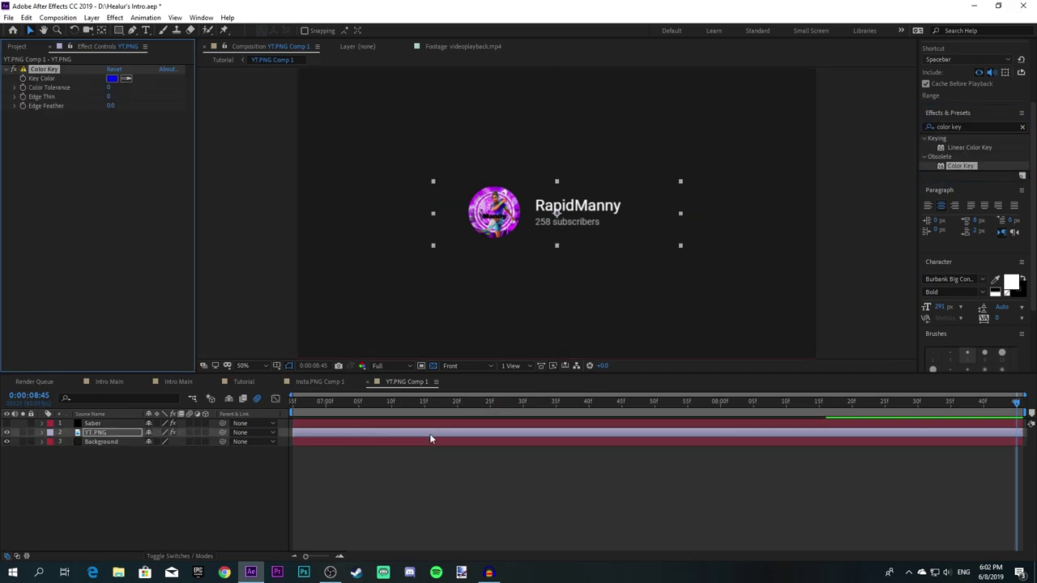
pyautogui.click(126, 78)
pyautogui.click(448, 211)
pyautogui.click(51, 470)
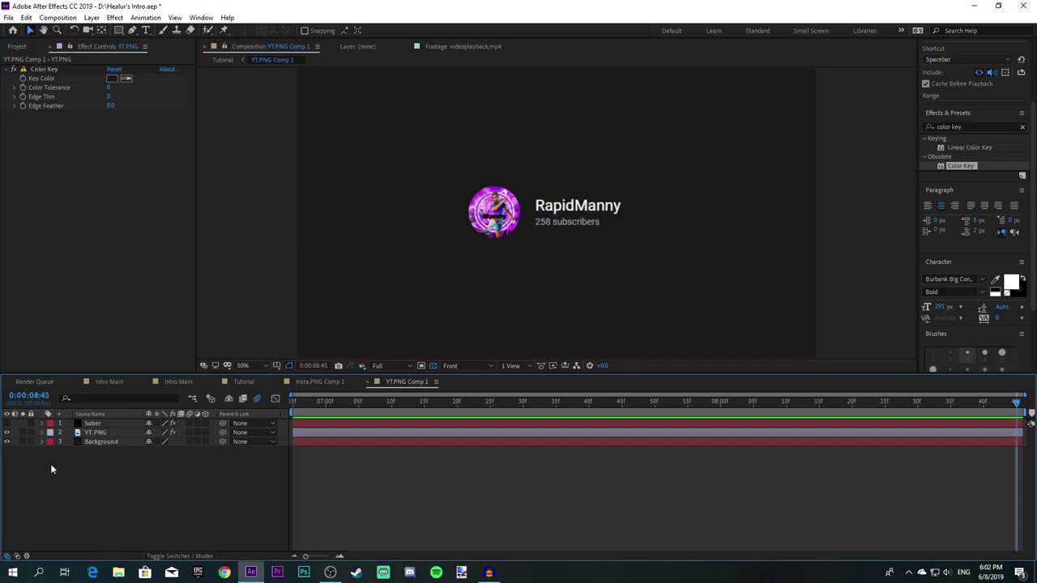
pyautogui.click(6, 442)
pyautogui.hotkey('ctrl', 'z')
pyautogui.hotkey('ctrl', 'z')
pyautogui.hotkey('ctrl', 'z')
# Step: Mask the Background solid with a rectangle slightly larger than the YT.PNG image, hiding Background while drawing the mask and showing it again
pyautogui.click(7, 442)
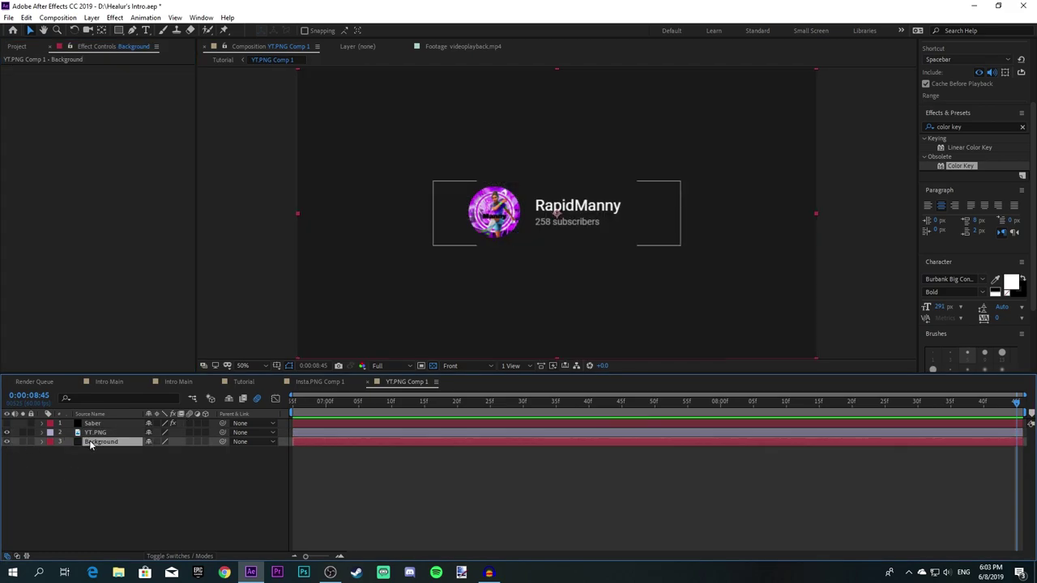
pyautogui.click(6, 442)
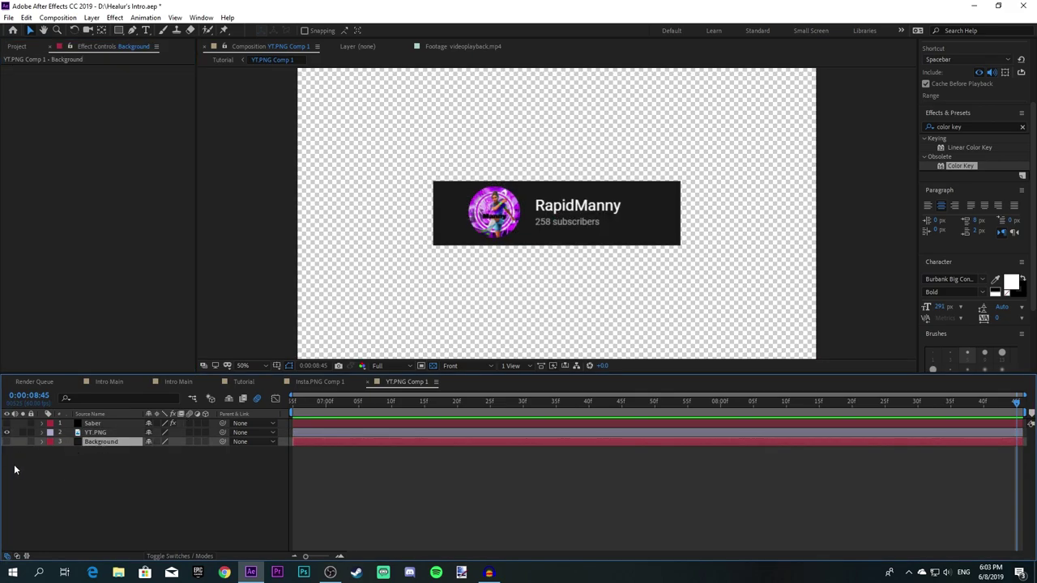
pyautogui.click(15, 469)
pyautogui.click(105, 442)
pyautogui.click(118, 30)
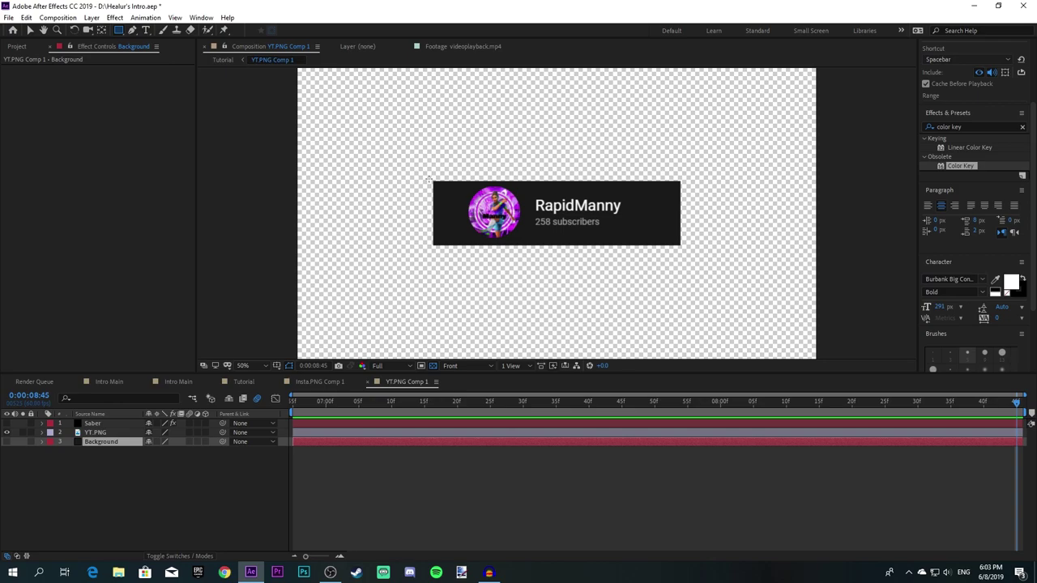
pyautogui.moveTo(427, 178); pyautogui.dragTo(686, 249)
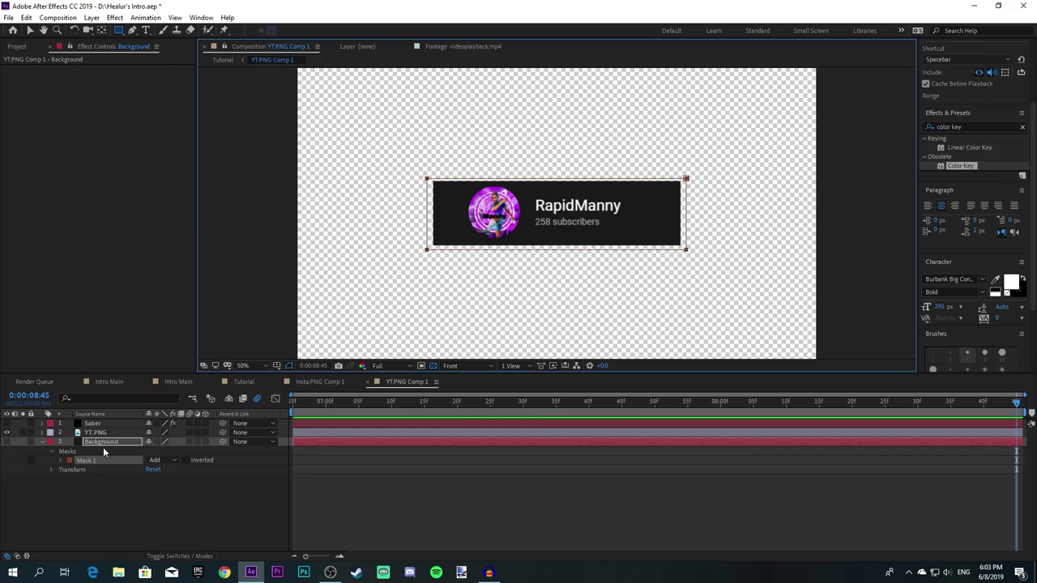
pyautogui.click(6, 441)
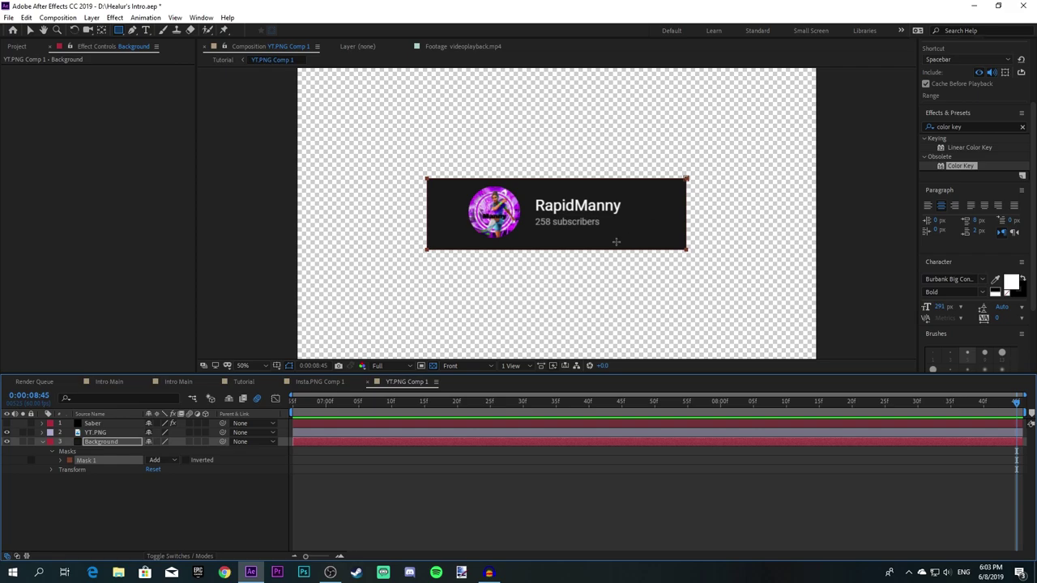
# Step: Apply Color Key to the YT.PNG layer with the key color sampled from its dark gray backdrop, and make Background visible
pyautogui.click(116, 433)
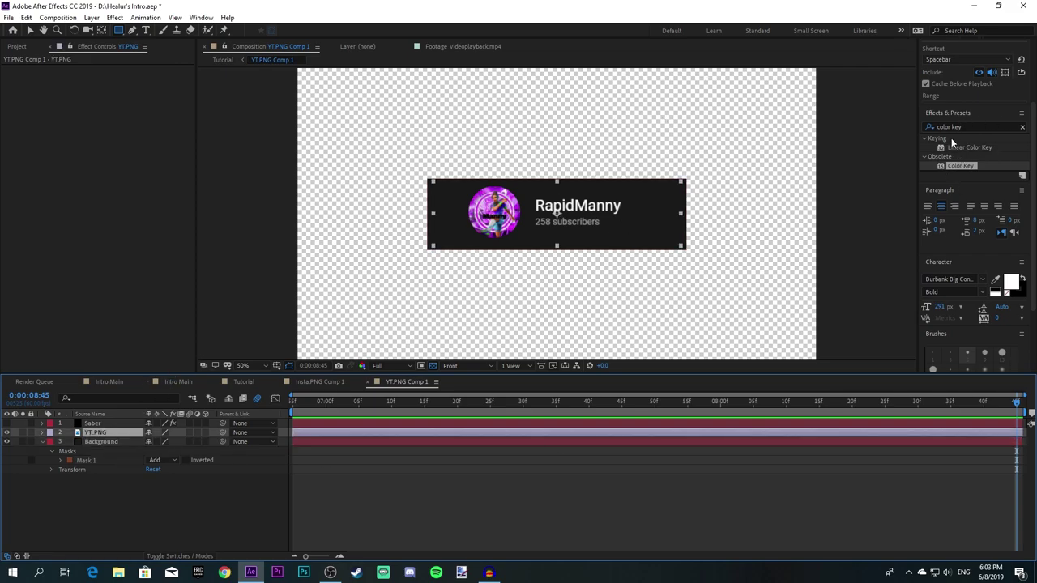
pyautogui.moveTo(960, 165); pyautogui.dragTo(112, 431)
pyautogui.click(30, 30)
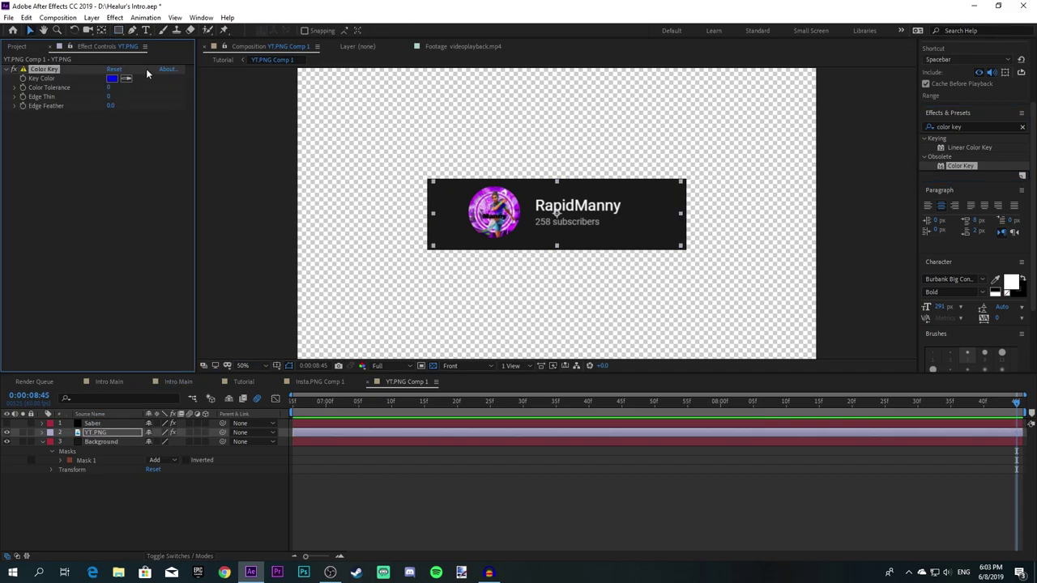
pyautogui.click(127, 78)
pyautogui.click(465, 213)
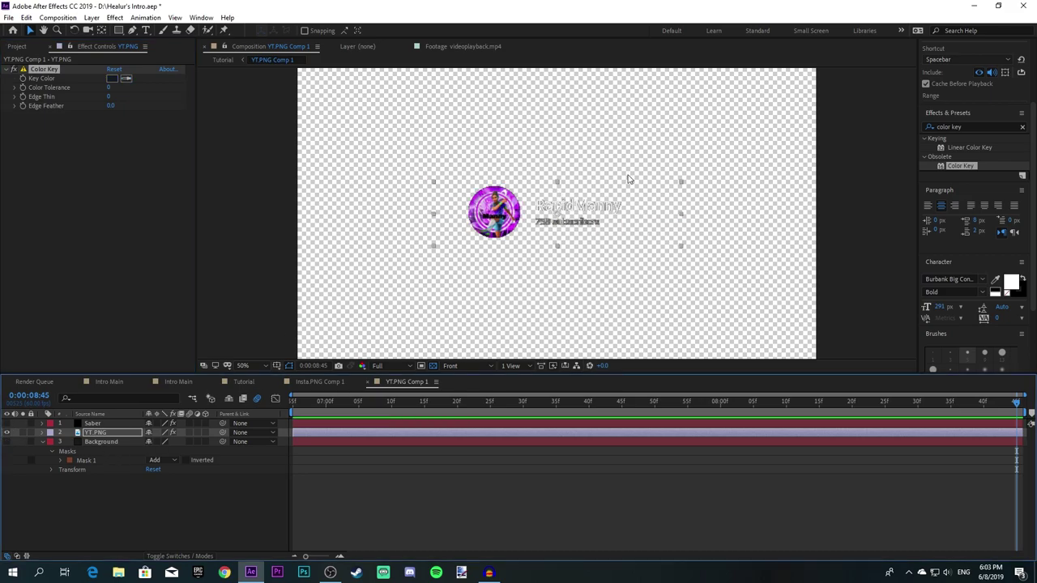
pyautogui.click(99, 442)
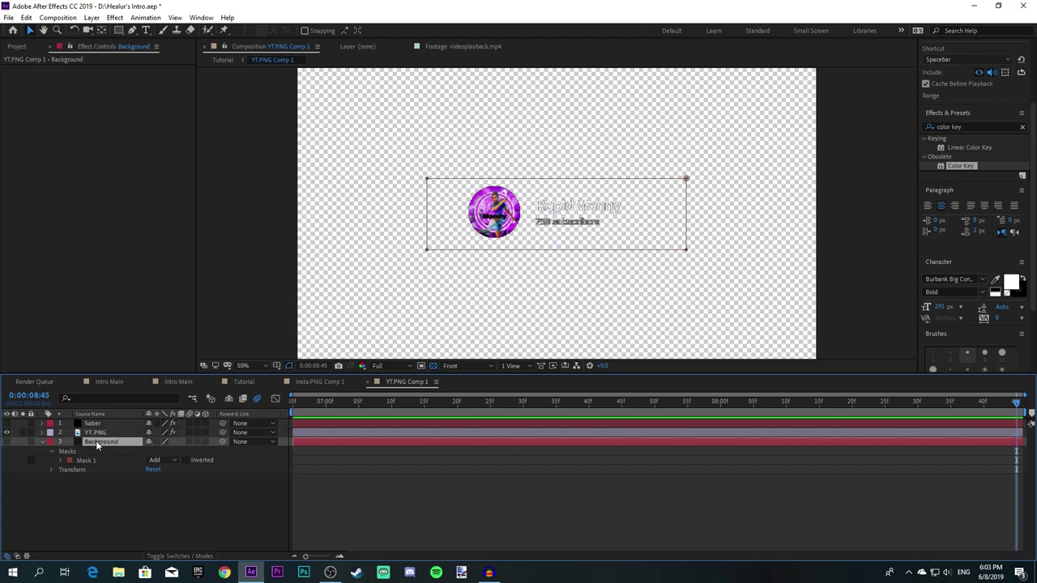
pyautogui.click(7, 442)
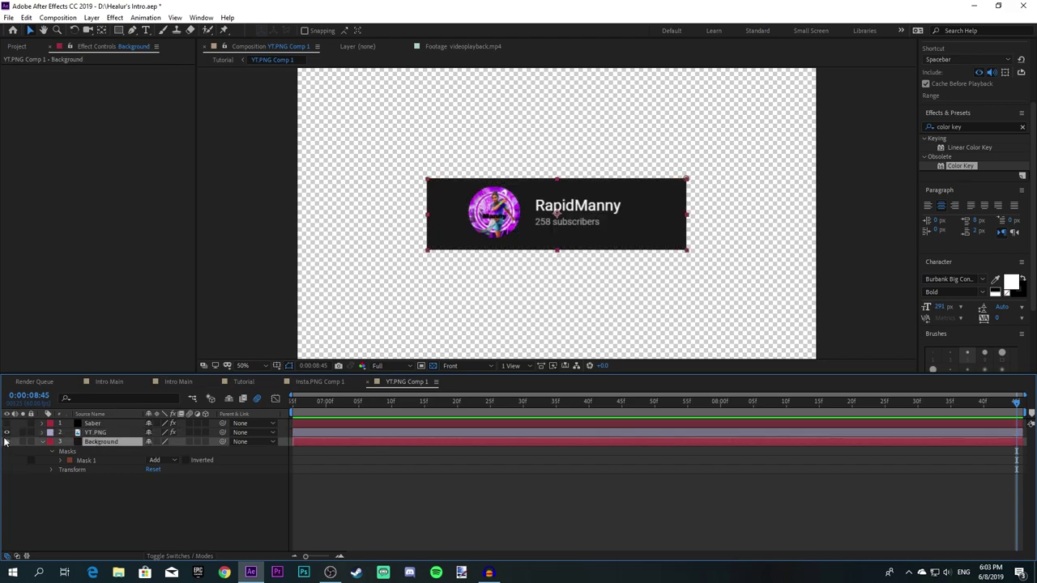
# Step: Center the masked Background layer vertically in the composition
pyautogui.click(97, 432)
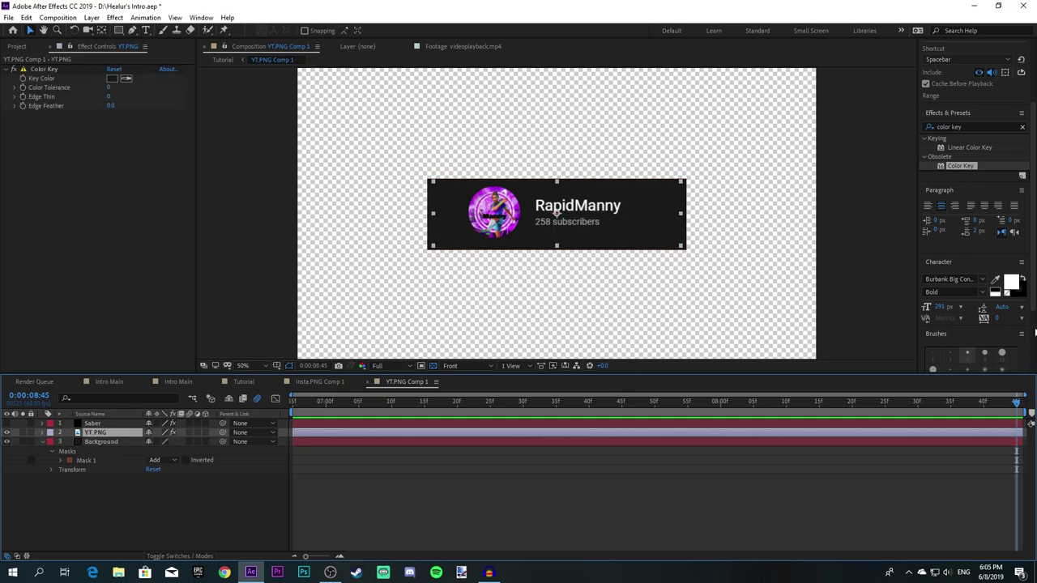
pyautogui.scroll(-3, 1035, 332)
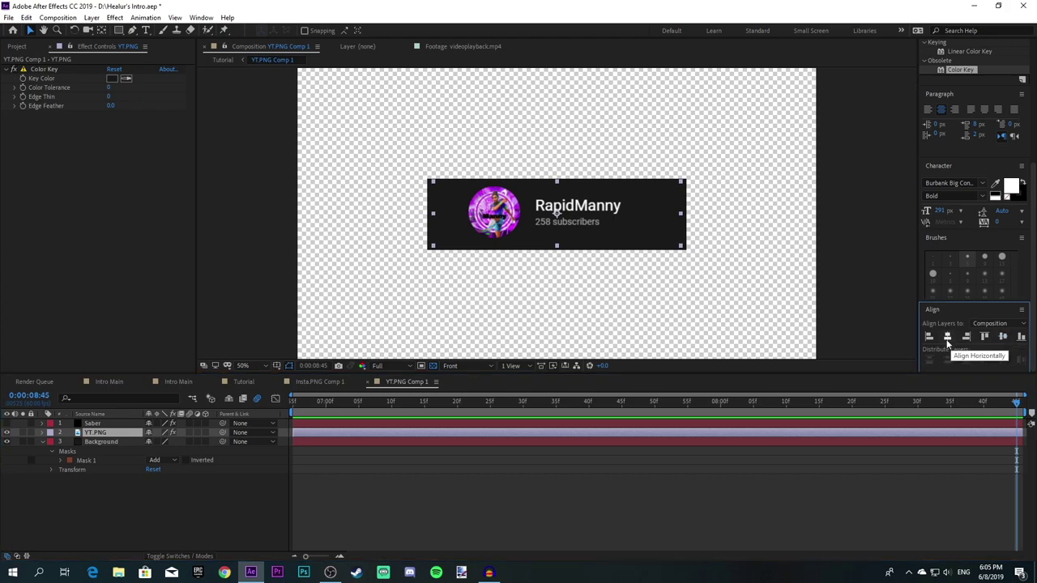
pyautogui.click(102, 442)
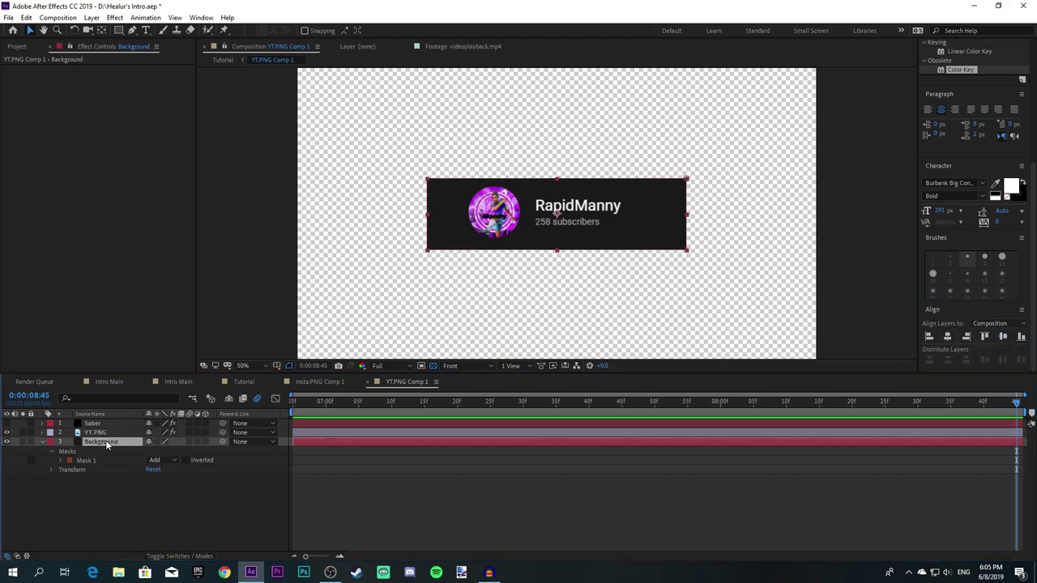
pyautogui.click(1004, 335)
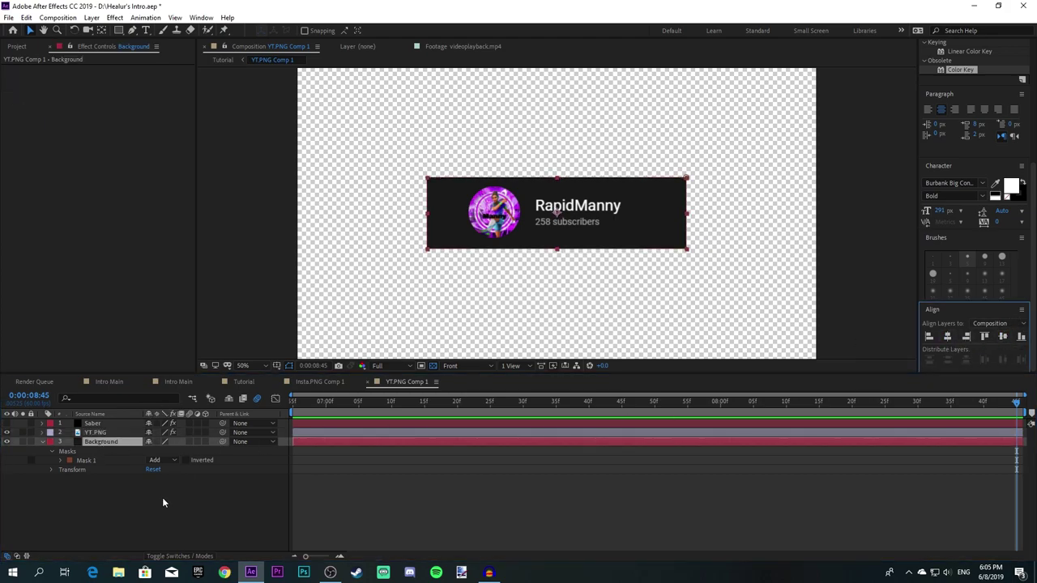
# Step: Set a starting position keyframe for YT.PNG at 960, 540 at the composition's start, 0:00:06:55
pyautogui.click(96, 433)
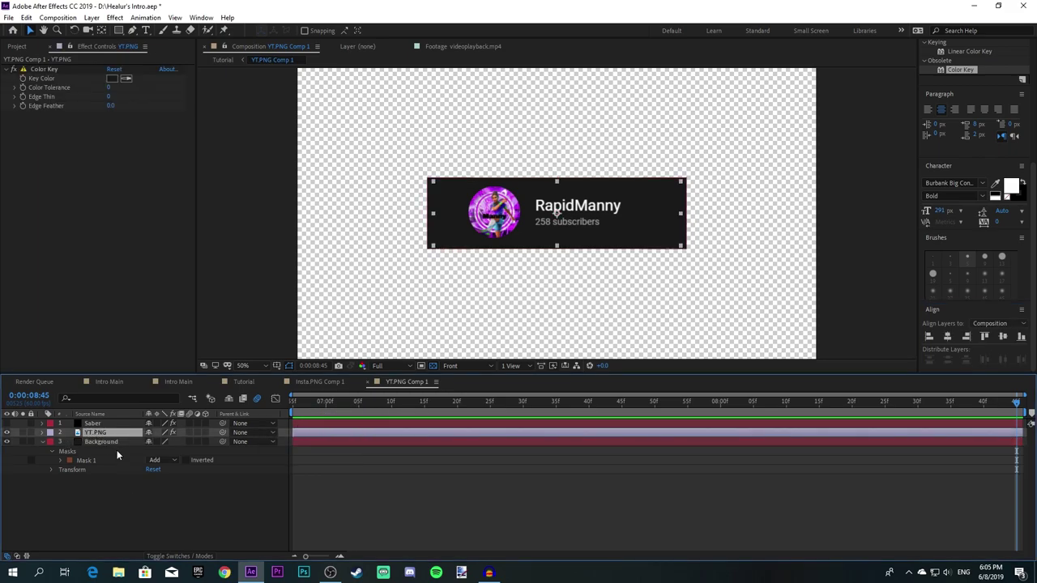
pyautogui.press('p')
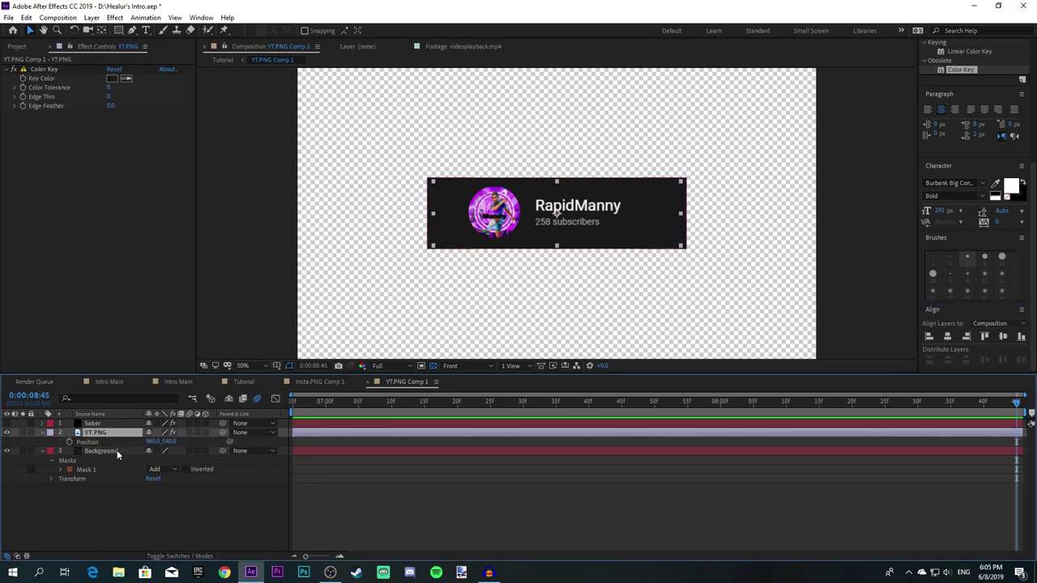
pyautogui.click(70, 443)
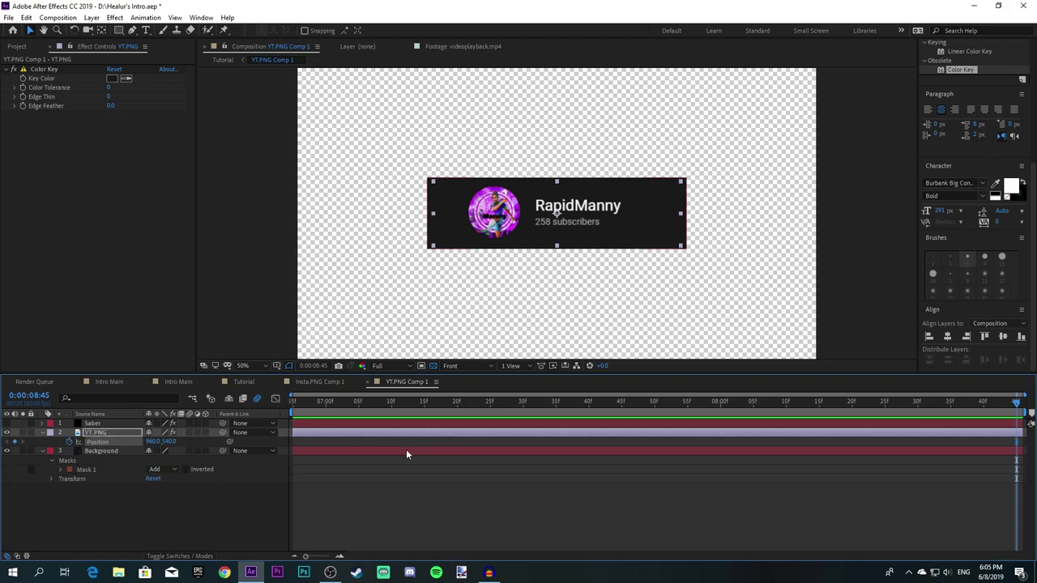
pyautogui.hotkey('ctrl', 'z')
pyautogui.moveTo(312, 405); pyautogui.dragTo(285, 410)
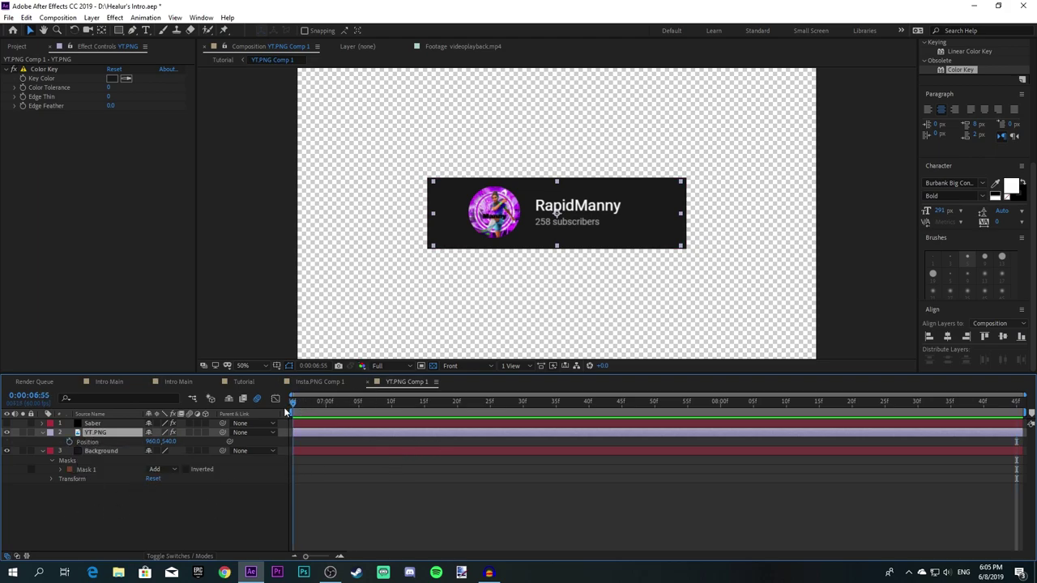
pyautogui.click(69, 442)
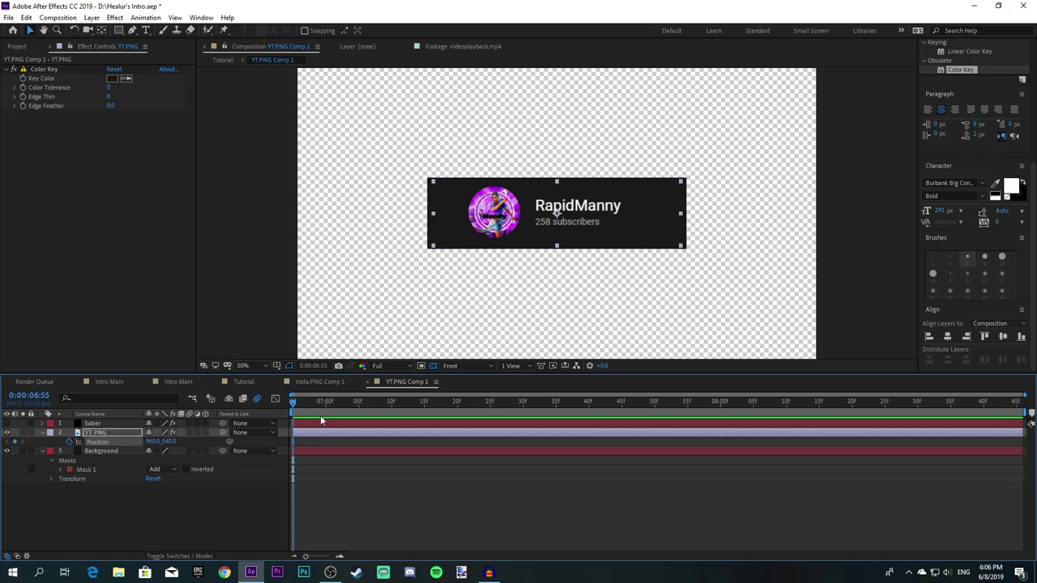
# Step: Keyframe YT.PNG's position to 1159, 540 at 0:00:07:25, matching the music marker in the Tutorial composition
pyautogui.click(244, 384)
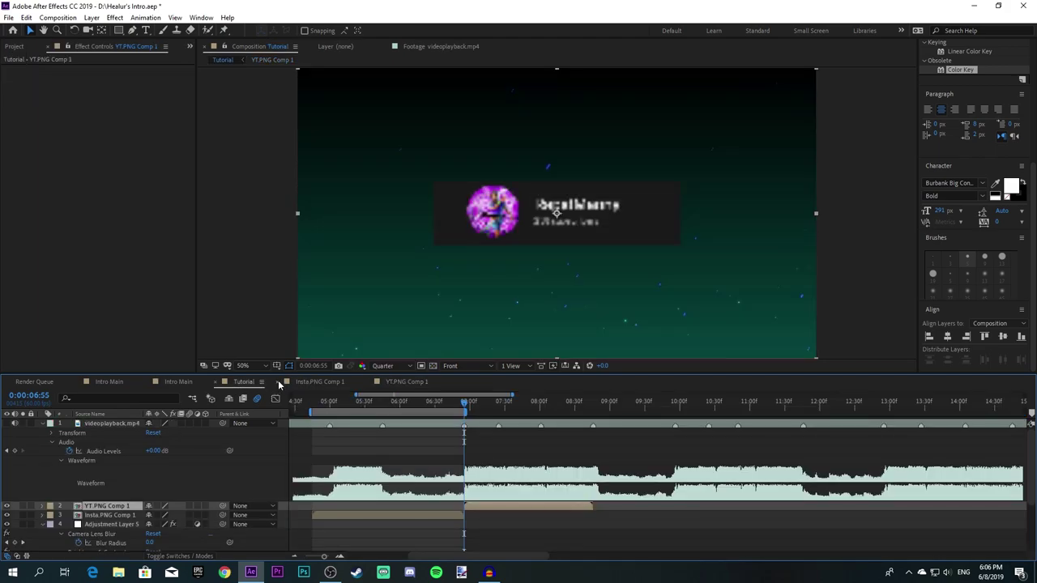
pyautogui.click(279, 383)
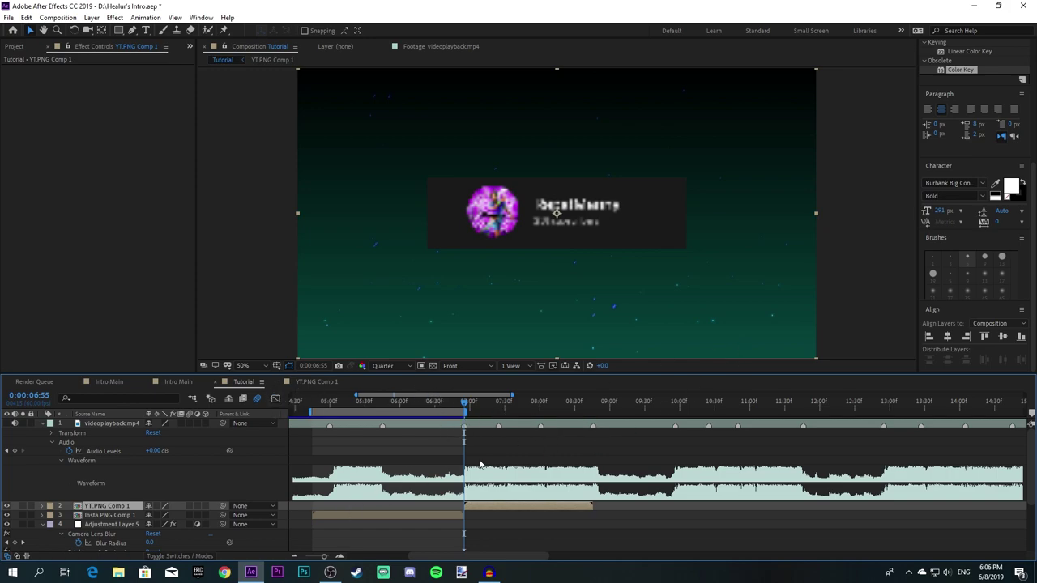
pyautogui.scroll(-3, 498, 466)
pyautogui.scroll(3, 497, 466)
pyautogui.scroll(2, 498, 444)
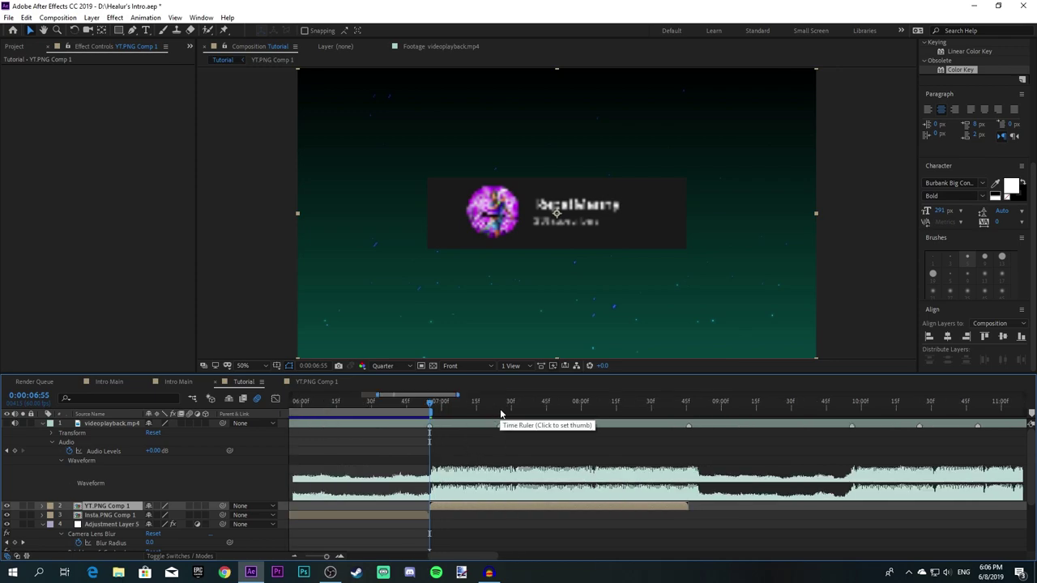
pyautogui.click(500, 408)
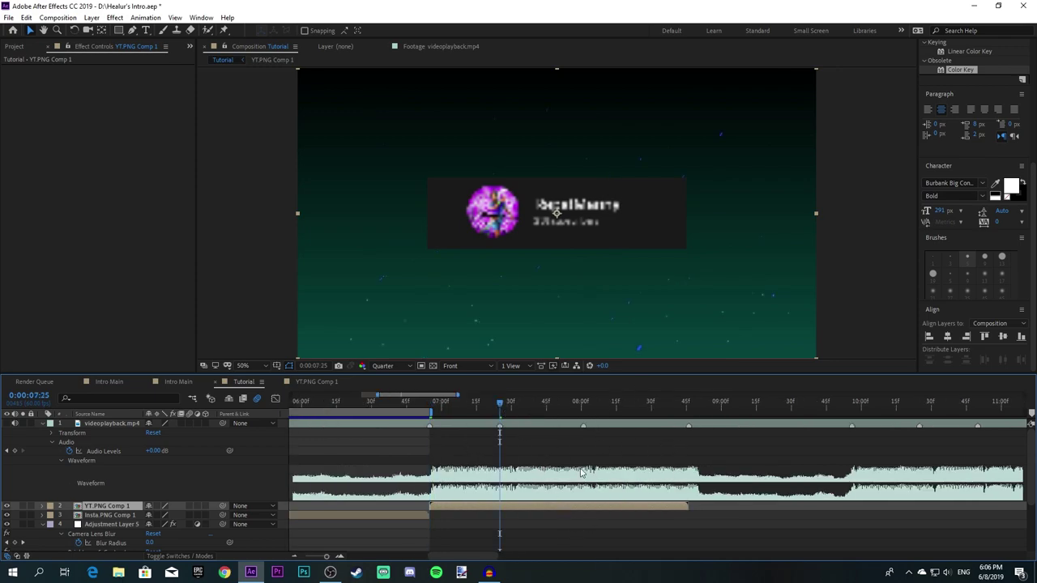
pyautogui.click(316, 381)
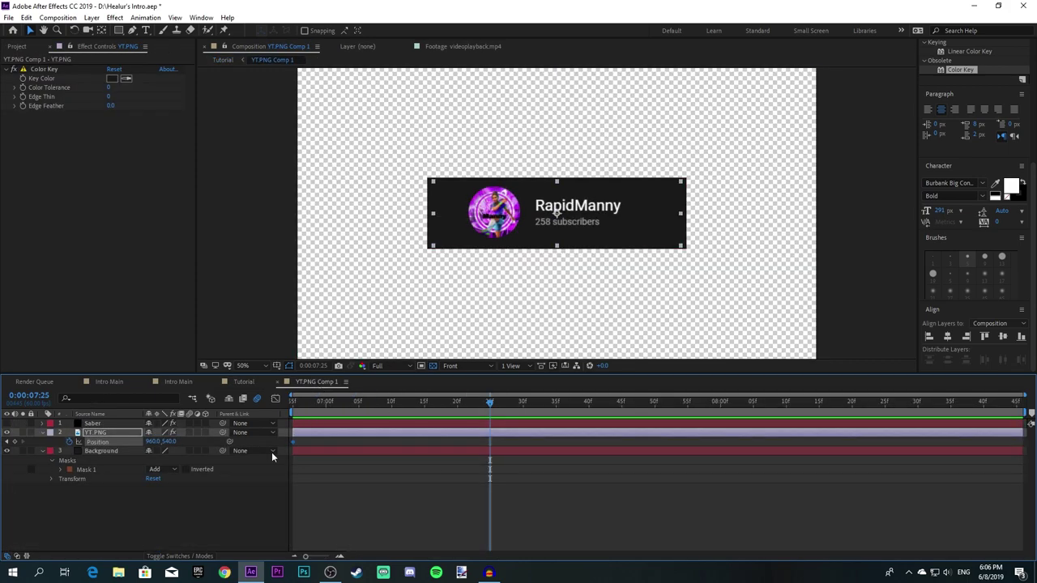
pyautogui.moveTo(172, 442); pyautogui.dragTo(250, 436)
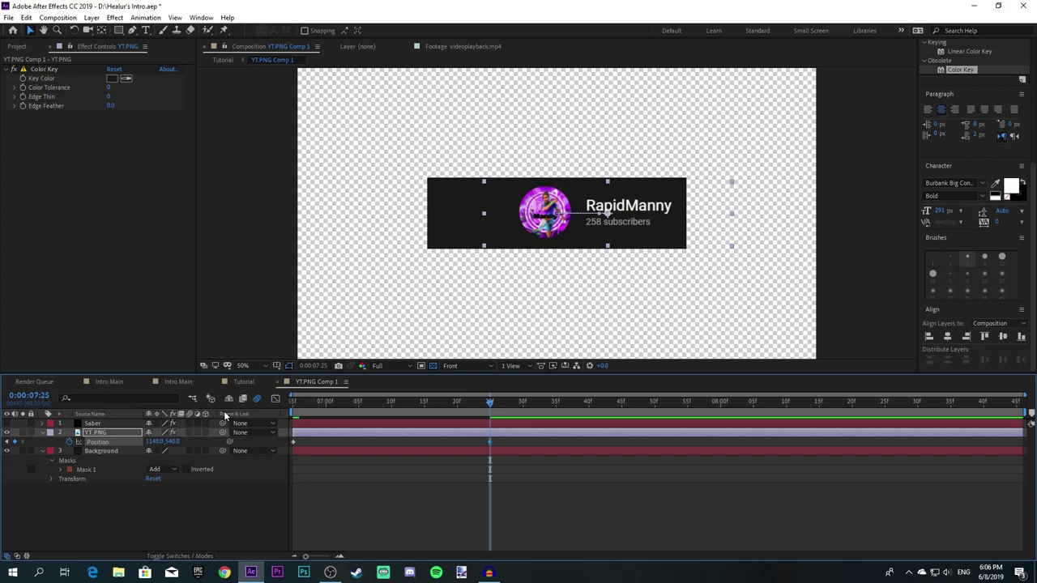
pyautogui.moveTo(154, 442); pyautogui.dragTo(163, 442)
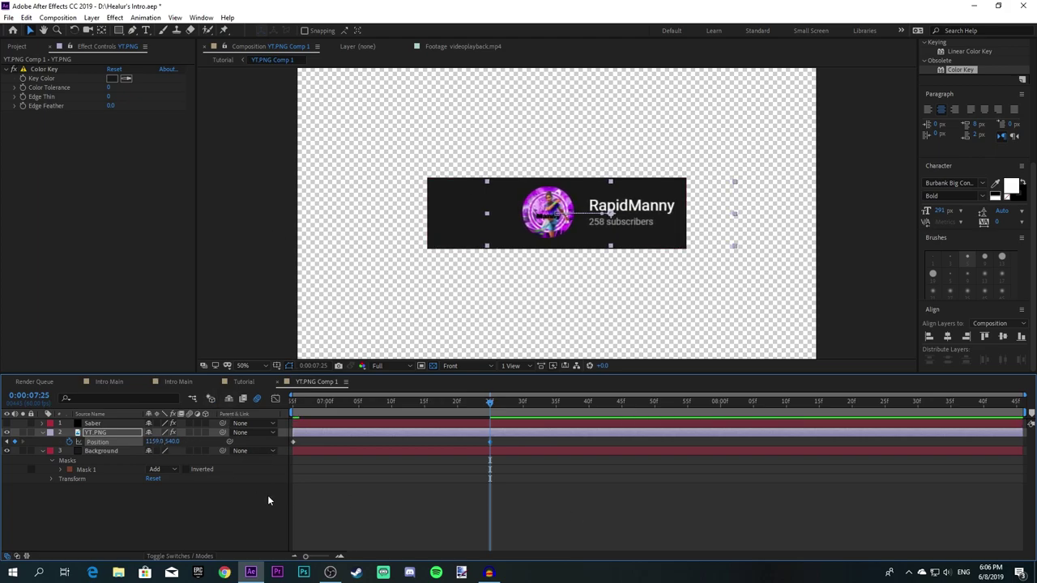
pyautogui.click(430, 528)
# Step: Move to the 0:00:08:01 music marker in Tutorial and add the bell logo PNG above YT.PNG in YT.PNG Comp 1
pyautogui.click(222, 382)
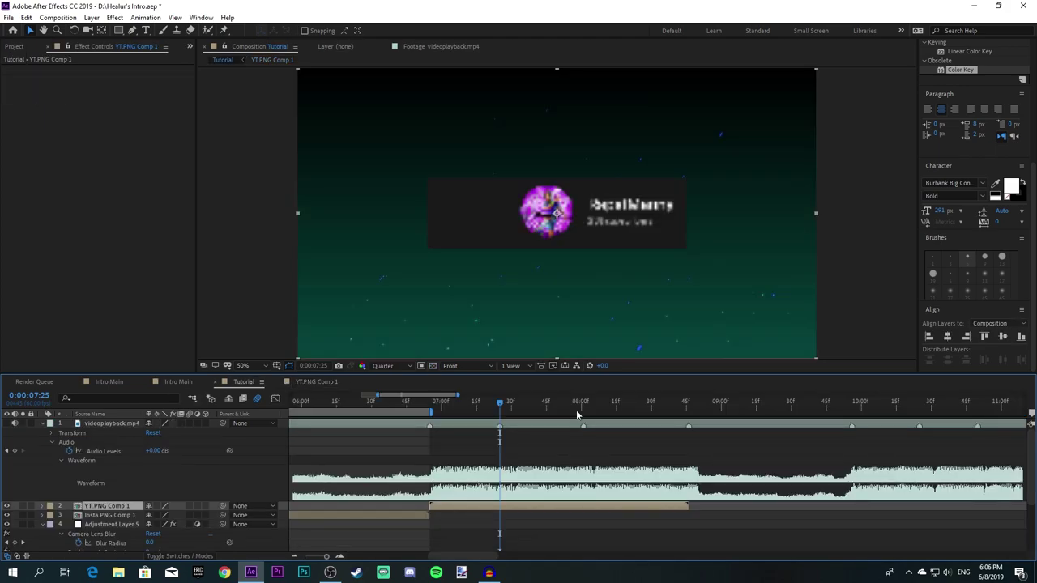
pyautogui.click(583, 403)
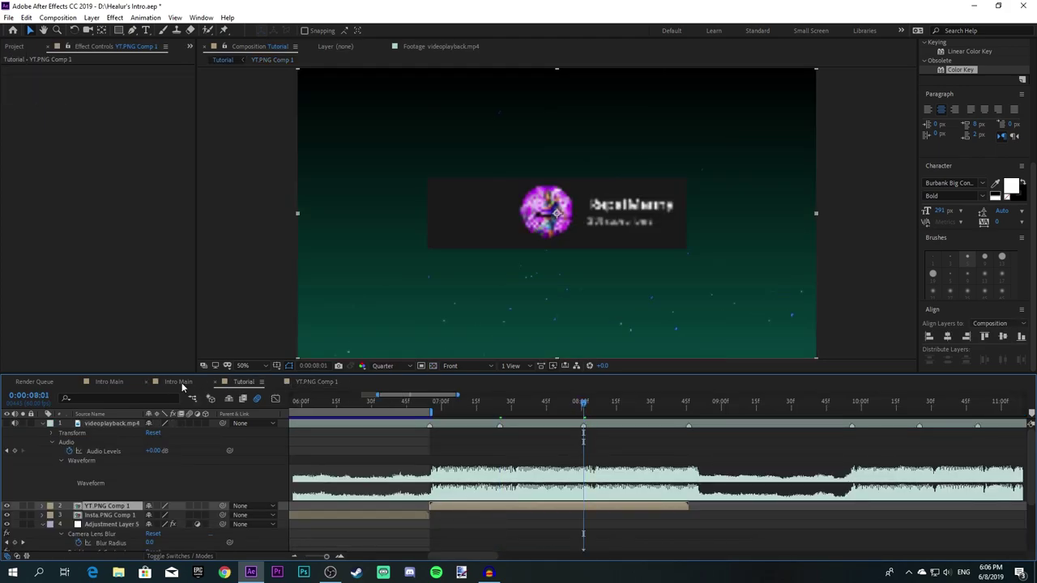
pyautogui.click(312, 382)
pyautogui.click(15, 46)
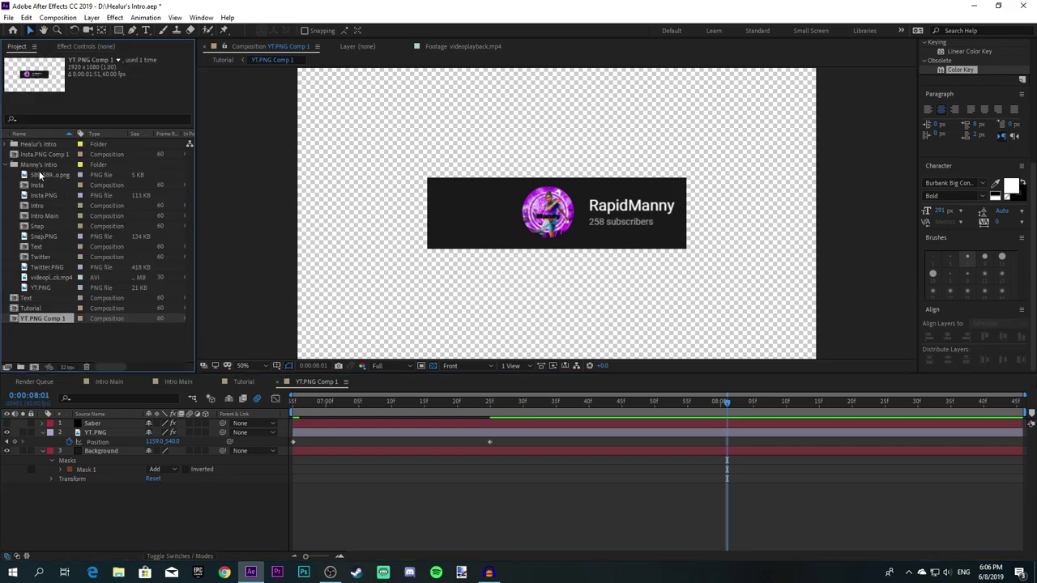
pyautogui.moveTo(39, 175); pyautogui.dragTo(511, 428)
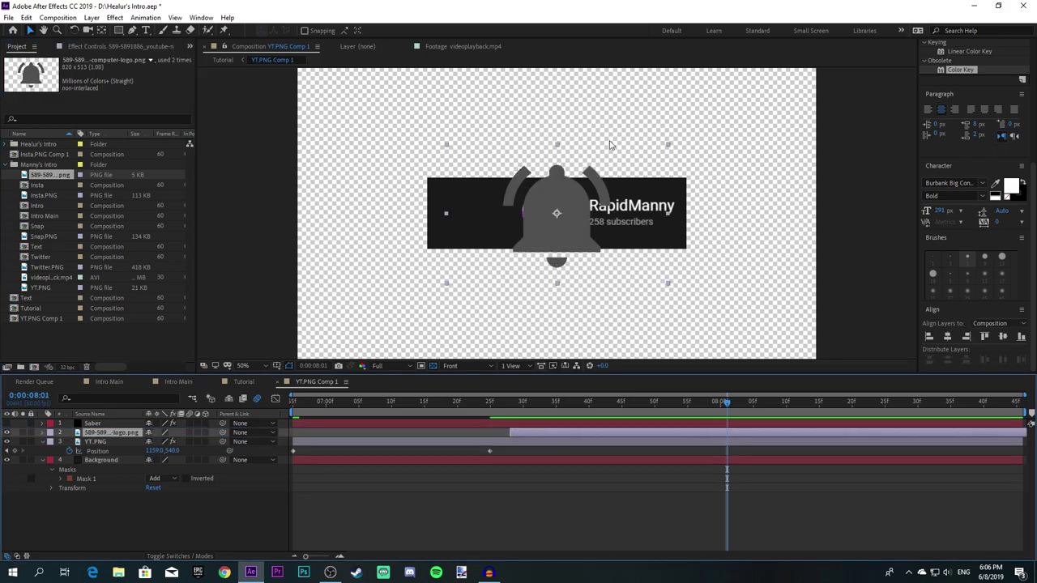
# Step: Shrink the bell image to about the profile picture's height, place it over that picture, and move its layer between YT.PNG and Background
pyautogui.moveTo(668, 144); pyautogui.dragTo(591, 211)
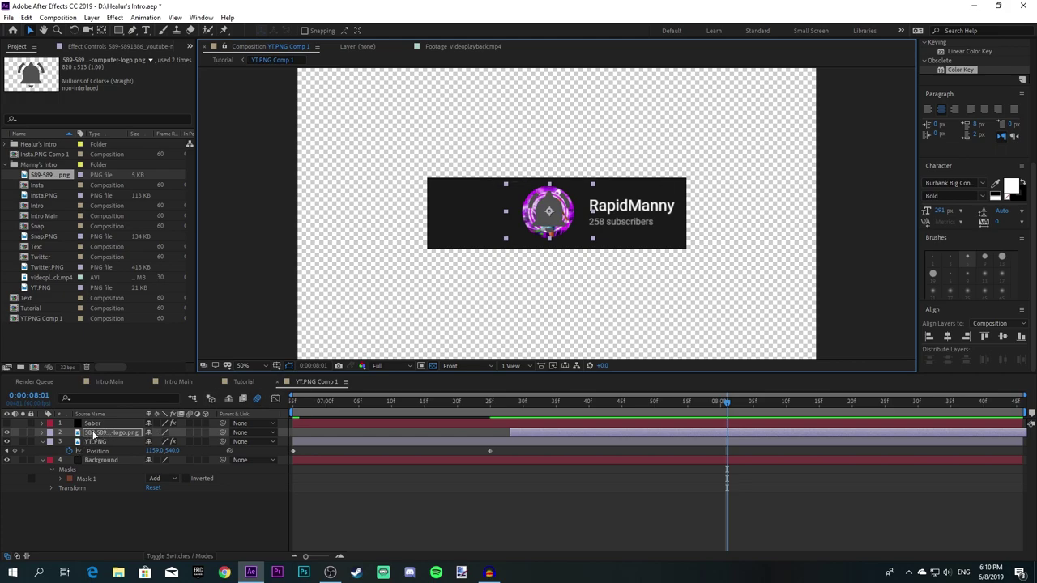
pyautogui.moveTo(93, 438); pyautogui.dragTo(97, 459)
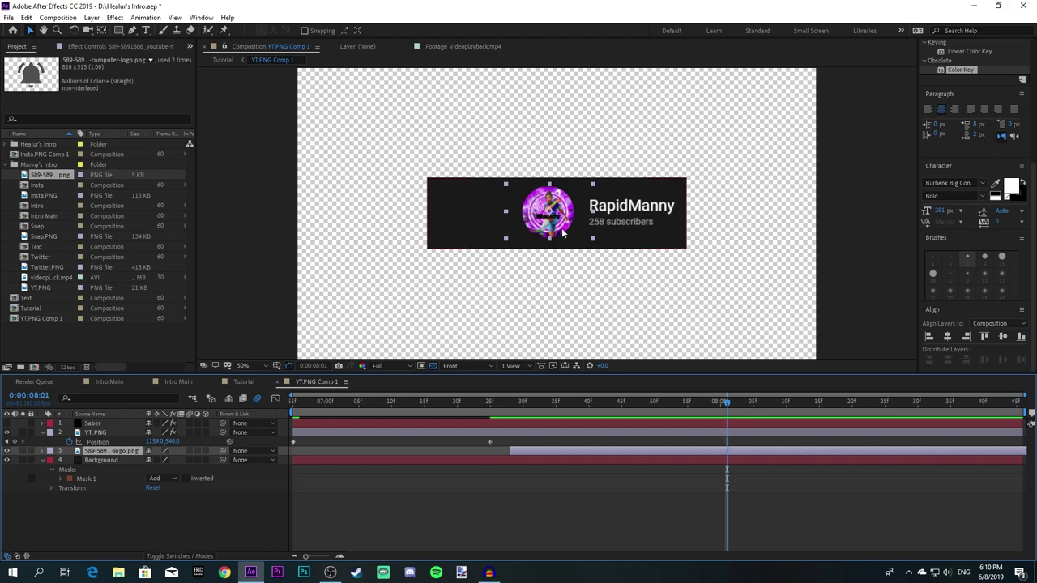
pyautogui.click(97, 528)
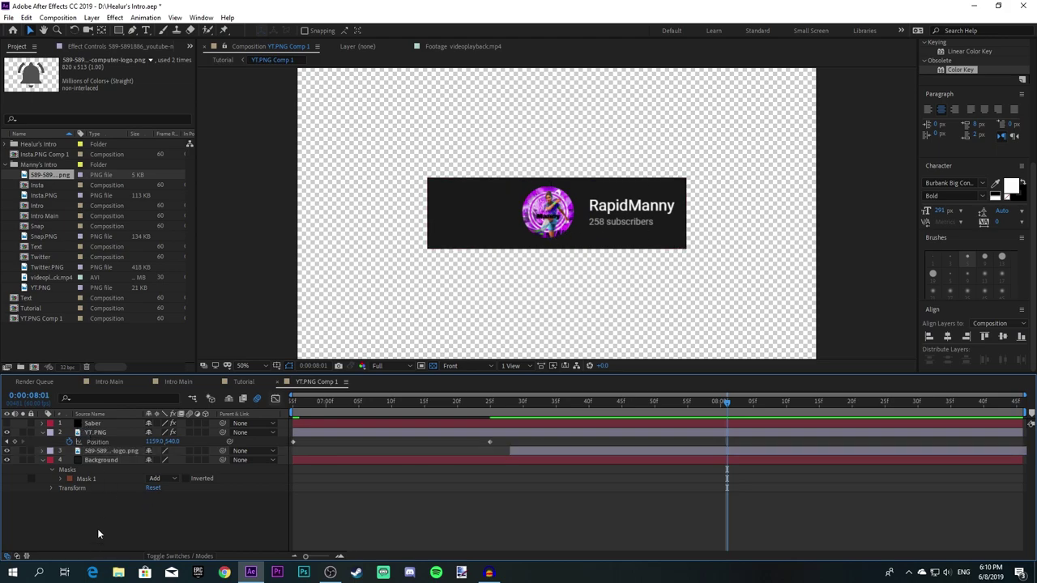
pyautogui.click(184, 444)
pyautogui.click(105, 451)
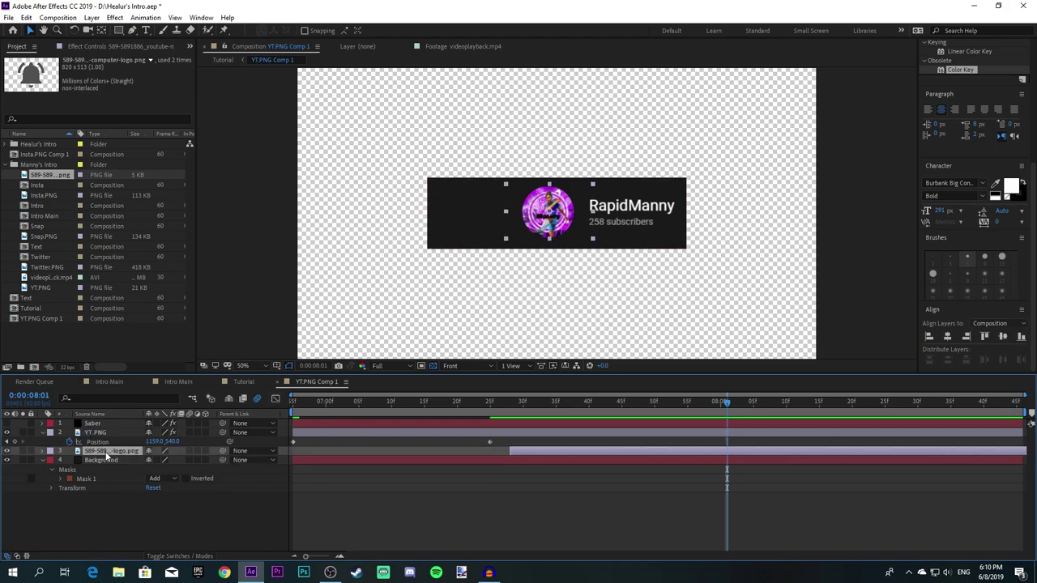
# Step: Animate the bell layer's position from 932, 532 at 0:00:07:41 to 673, 532 at 0:00:08:01
pyautogui.hotkey('shift', 'pageup')
pyautogui.hotkey('shift', 'pageup')
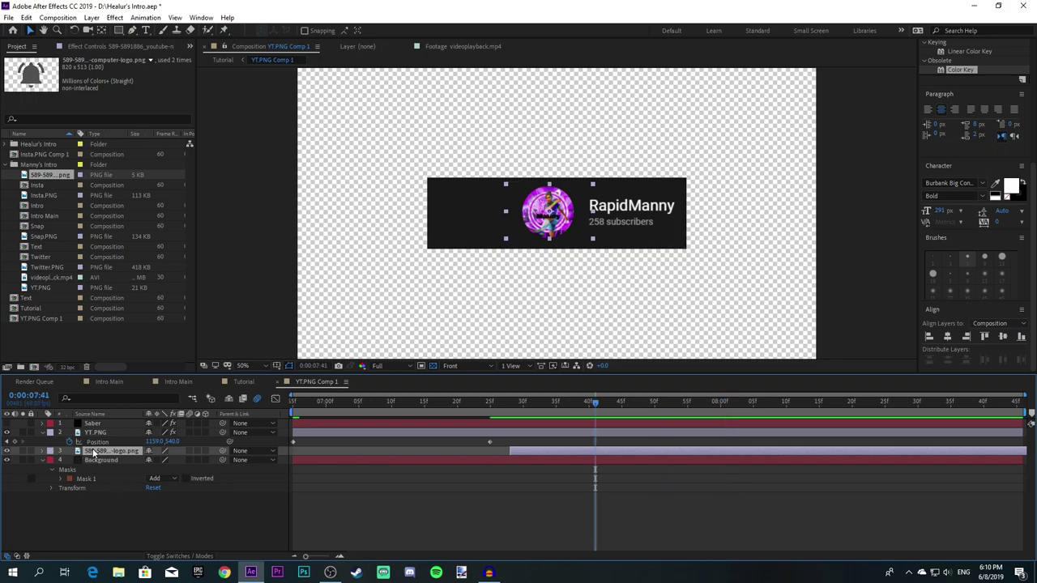
pyautogui.hotkey('alt', 'shift', 'p')
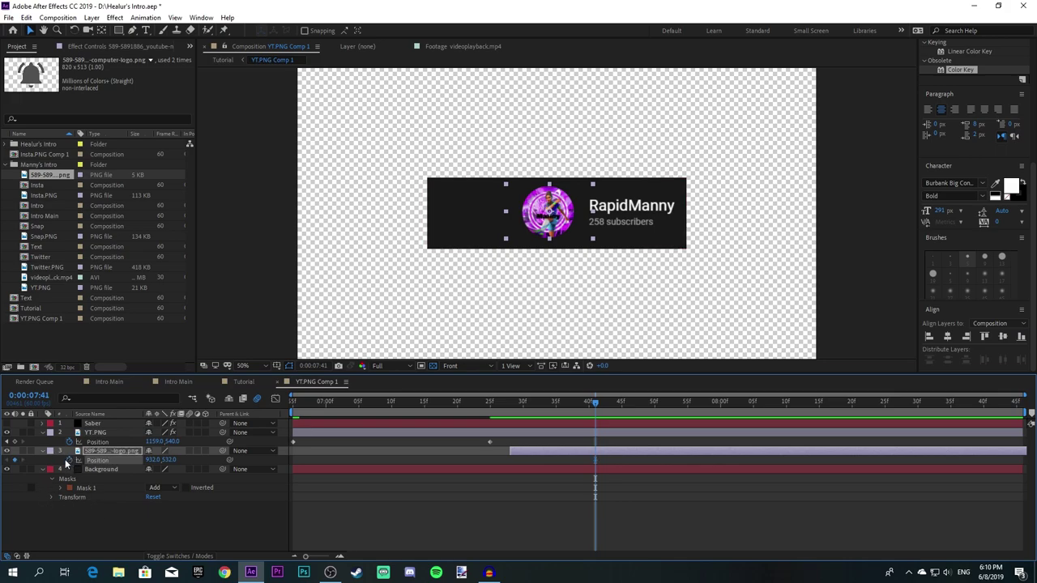
pyautogui.hotkey('shift', 'pagedown')
pyautogui.hotkey('shift', 'pagedown')
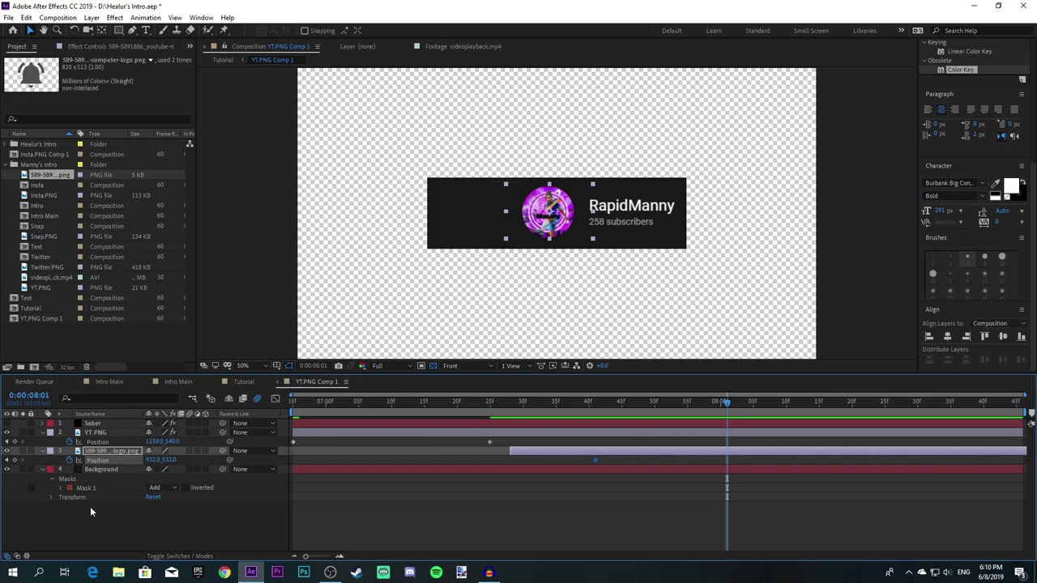
pyautogui.moveTo(148, 463); pyautogui.dragTo(117, 462)
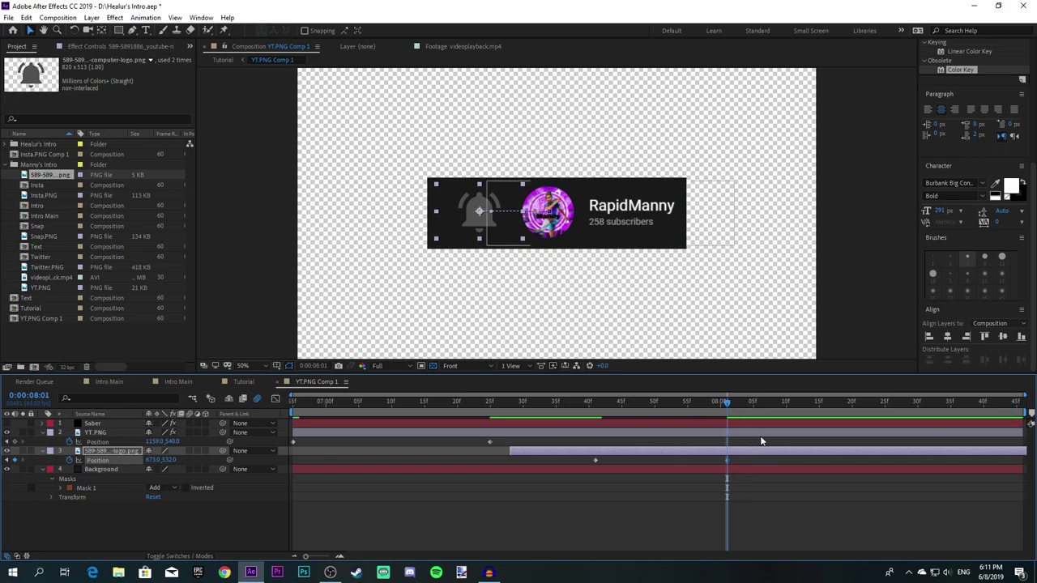
# Step: Separate the position dimensions of YT.PNG and the bell layer and apply Easy Ease to their position keyframes
pyautogui.moveTo(761, 435); pyautogui.dragTo(288, 463)
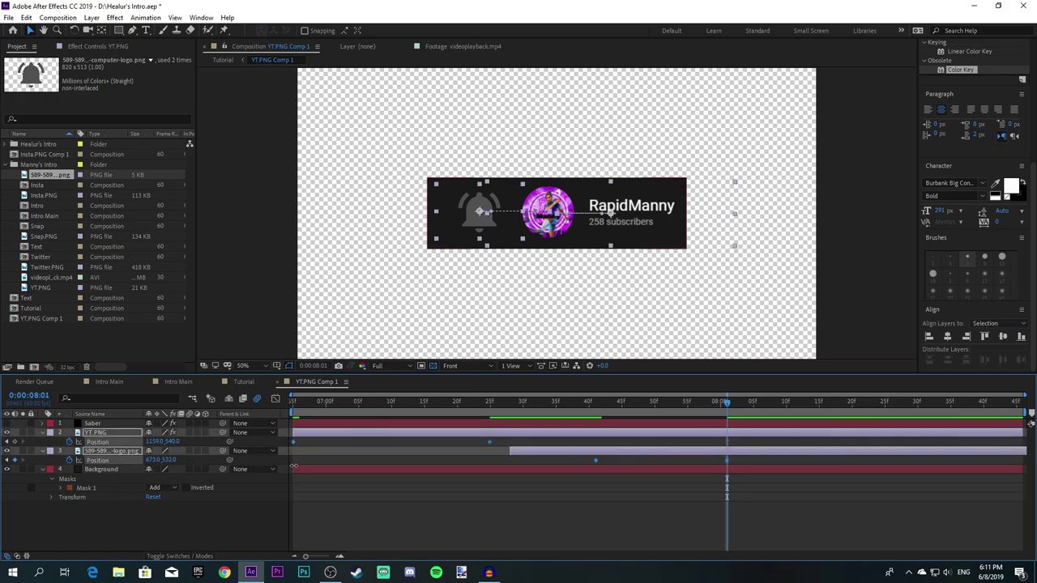
pyautogui.rightClick(109, 448)
pyautogui.click(134, 333)
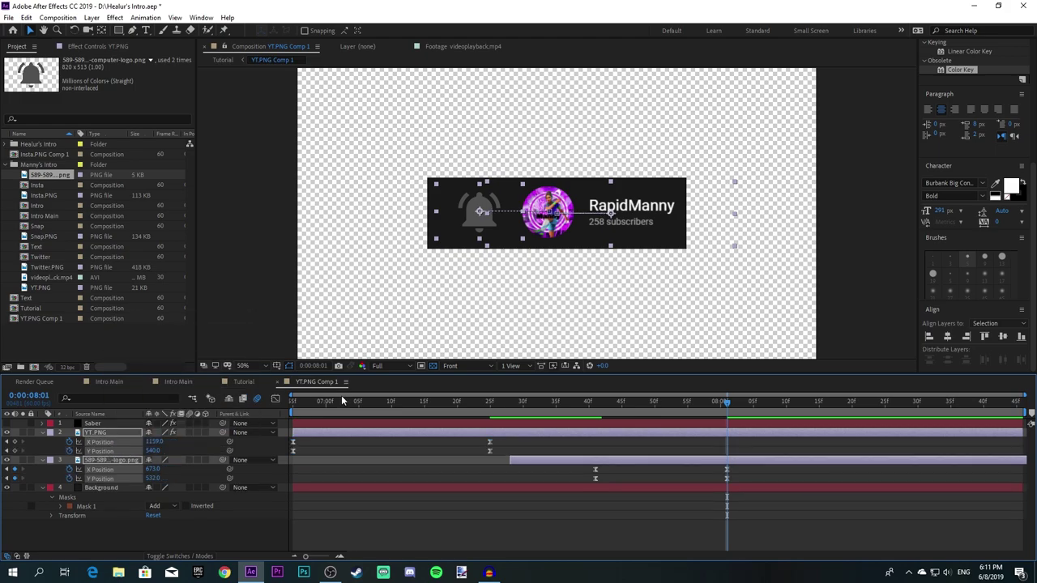
# Step: Shape YT.PNG's X Position curve into an S, extending the first handle fully to the end keyframe and the last one back to about 0:00:07:12
pyautogui.moveTo(738, 452); pyautogui.dragTo(284, 486)
pyautogui.click(276, 398)
pyautogui.scroll(-1, 699, 491)
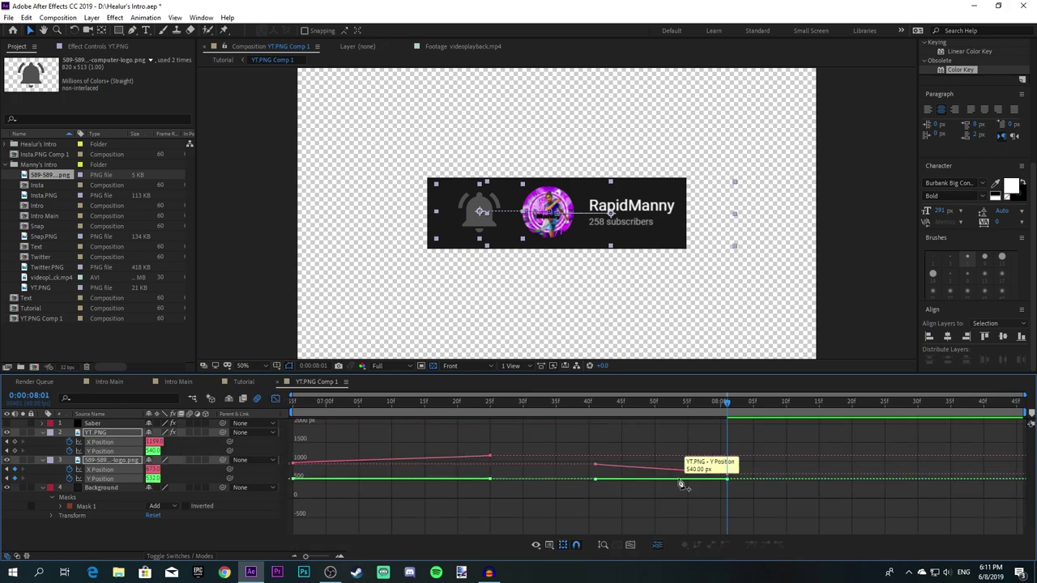
pyautogui.scroll(2, 620, 475)
pyautogui.scroll(1, 551, 452)
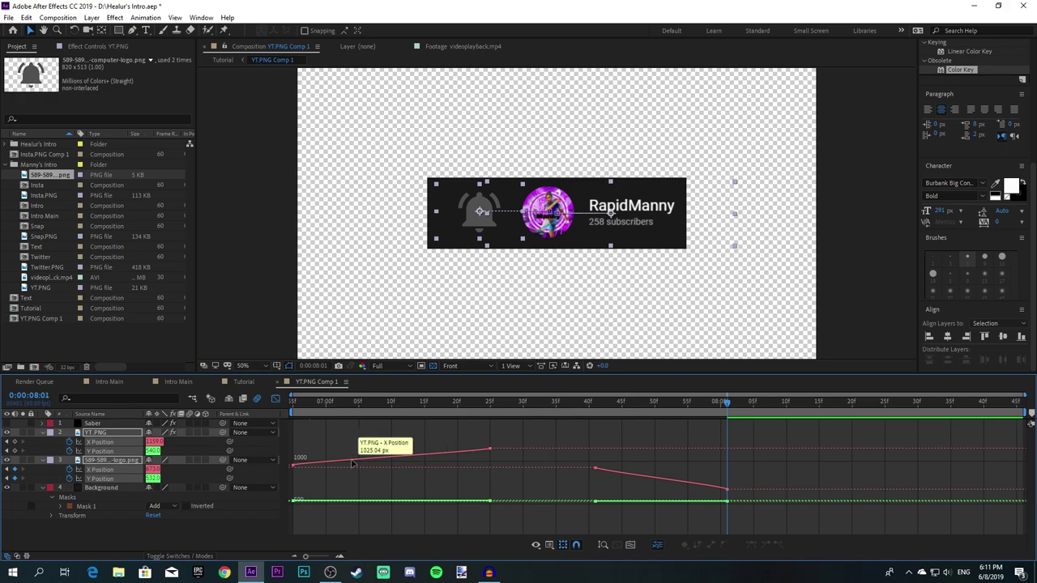
pyautogui.click(306, 465)
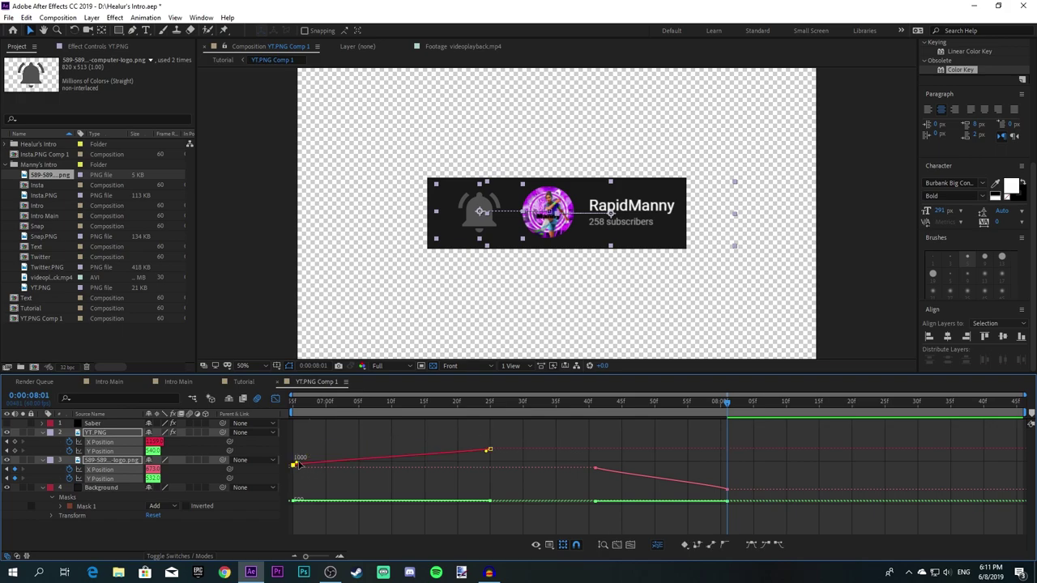
pyautogui.moveTo(297, 465); pyautogui.dragTo(557, 479)
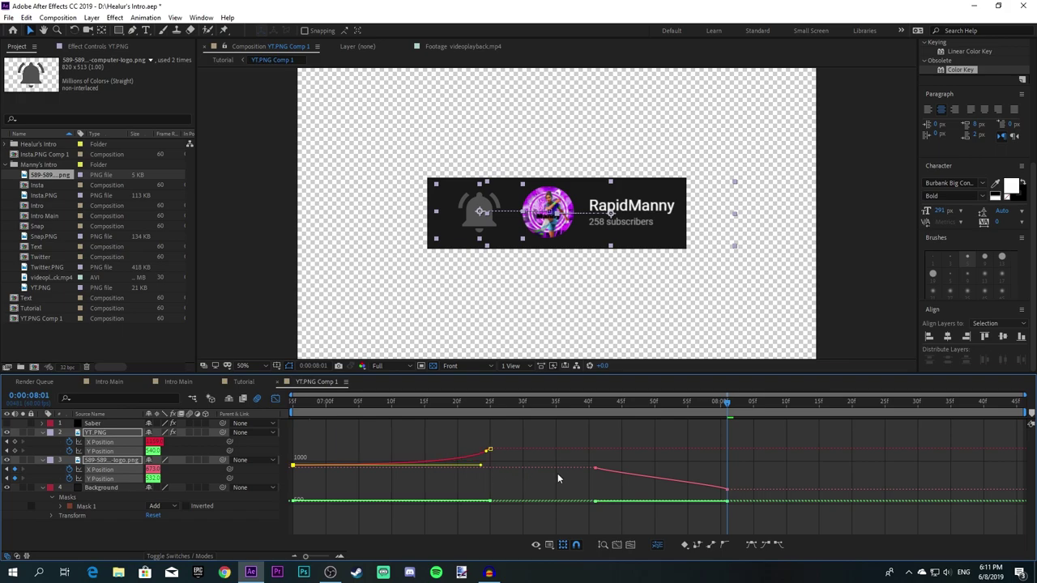
pyautogui.moveTo(487, 455); pyautogui.dragTo(404, 453)
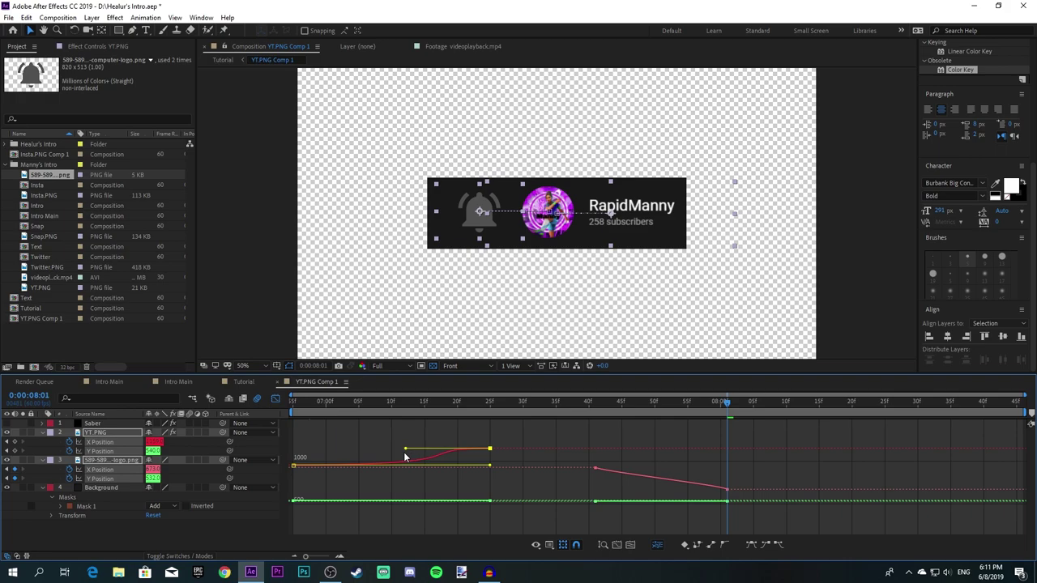
# Step: Shape the bell's X Position curve into a similar S and enable motion blur on the YT.PNG and bell layers
pyautogui.click(595, 469)
pyautogui.moveTo(600, 470); pyautogui.dragTo(807, 468)
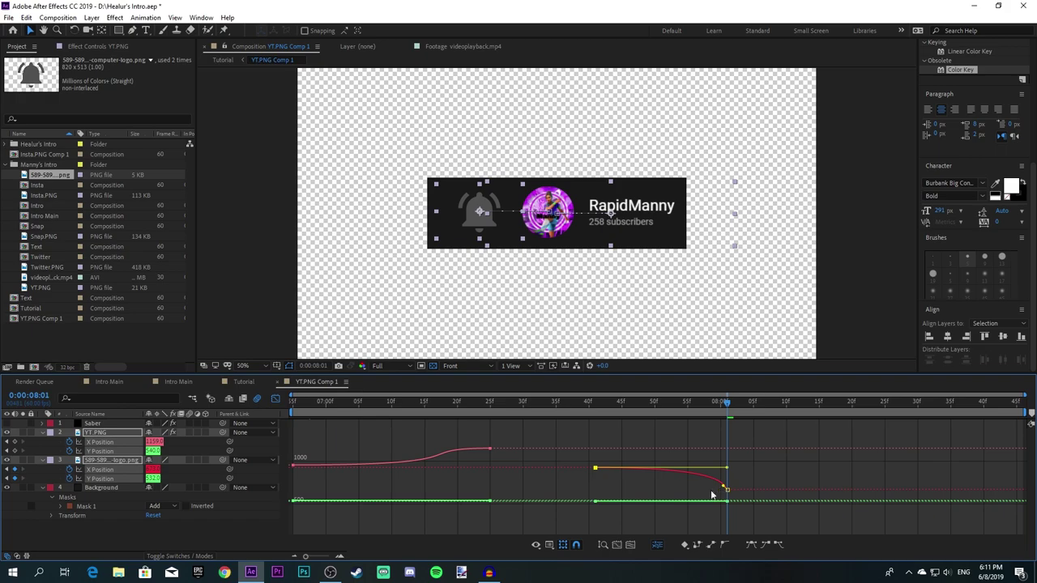
pyautogui.moveTo(713, 494); pyautogui.dragTo(669, 508)
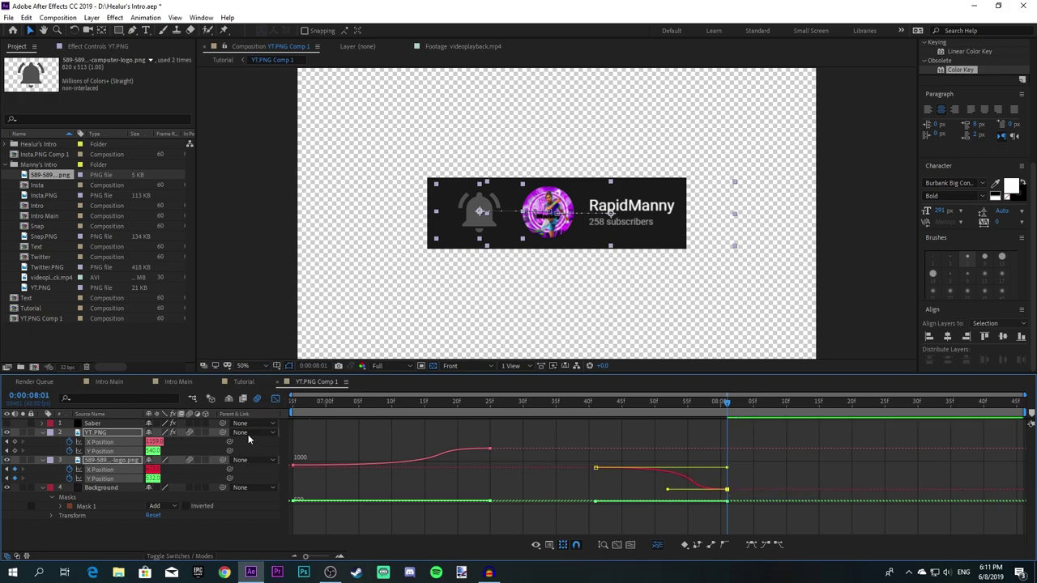
pyautogui.click(276, 400)
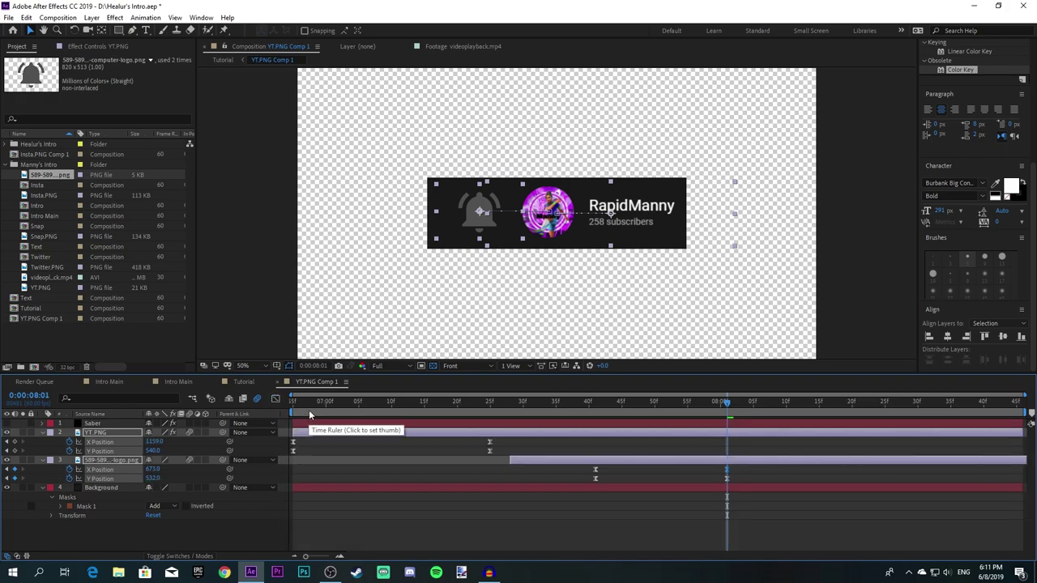
# Step: Save the project and preview the banner and bell slide from the start of YT.PNG Comp 1
pyautogui.press('pageup')
pyautogui.press('pageup')
pyautogui.hotkey('ctrl', 's')
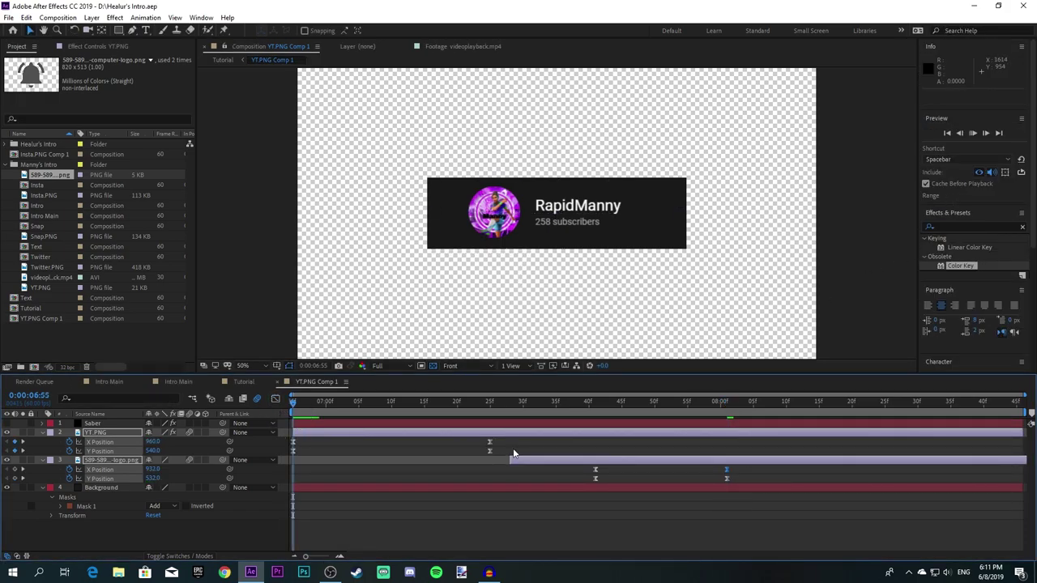
pyautogui.press('space')
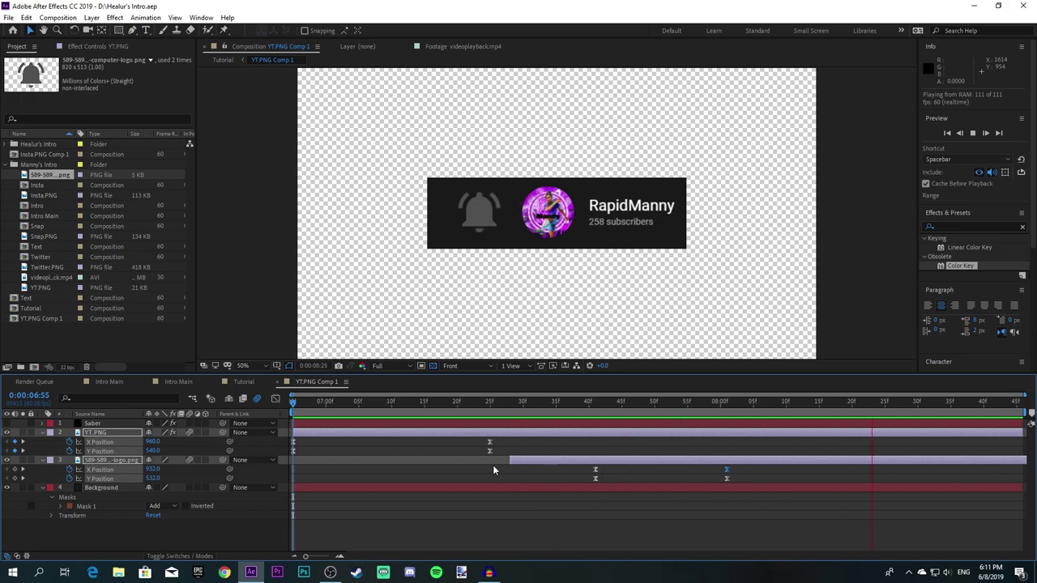
pyautogui.press('space')
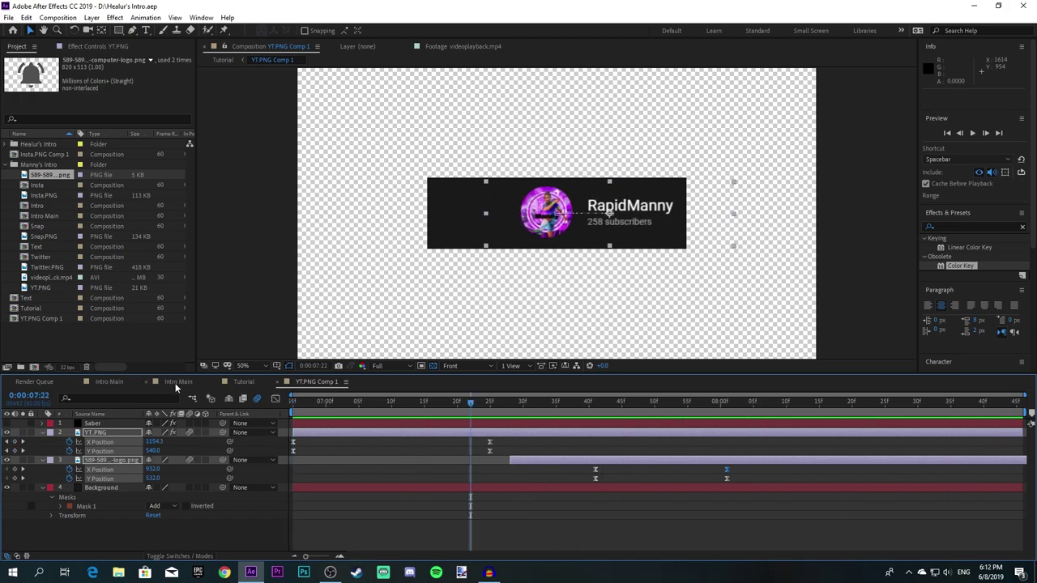
# Step: Set the Tutorial composition's work area to span the YT.PNG Comp 1 layer, starting at 0:00:06:55
pyautogui.click(240, 382)
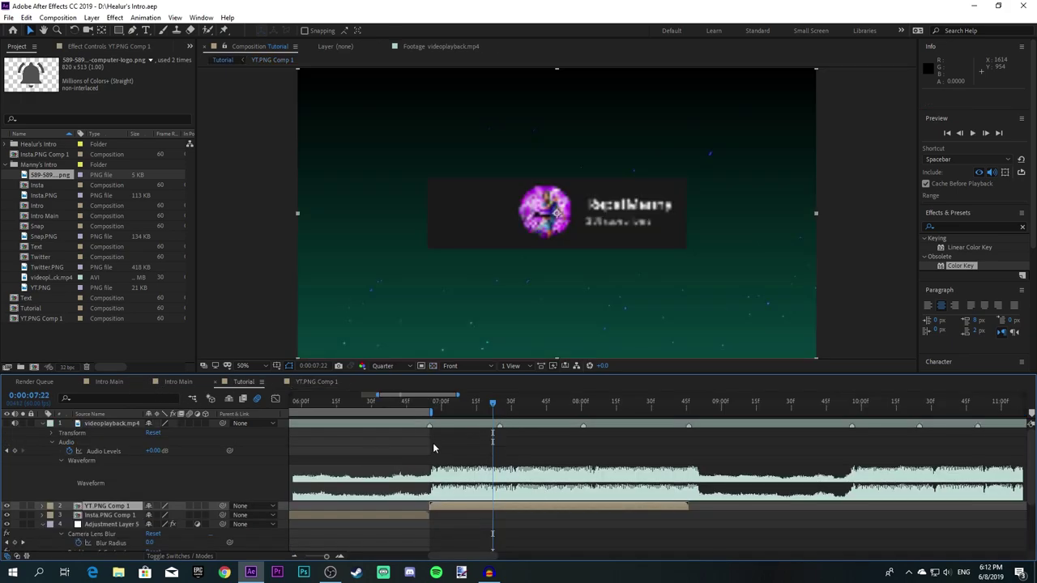
pyautogui.press('i')
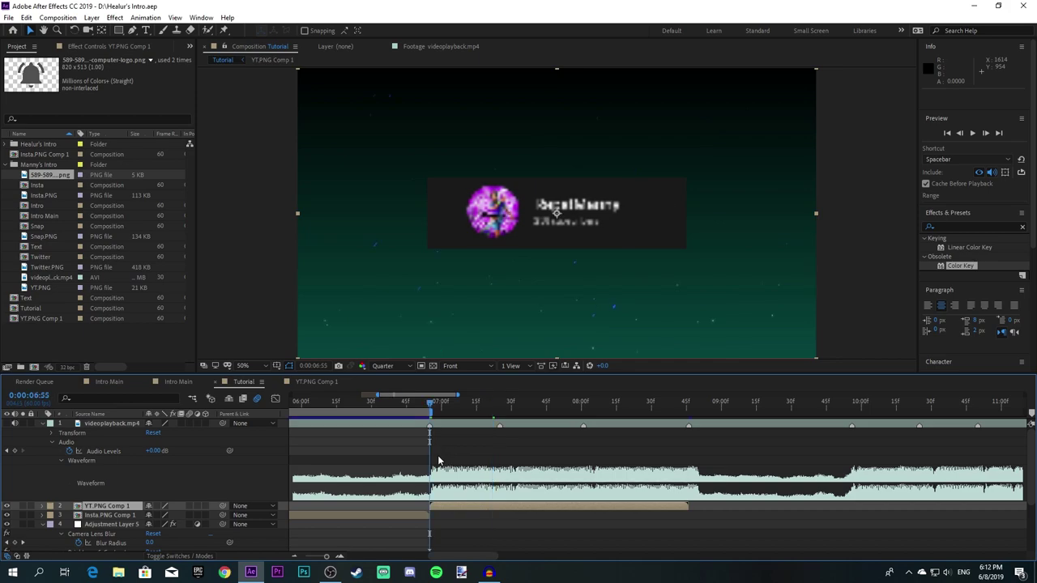
pyautogui.press('b')
pyautogui.press('o')
pyautogui.press('n')
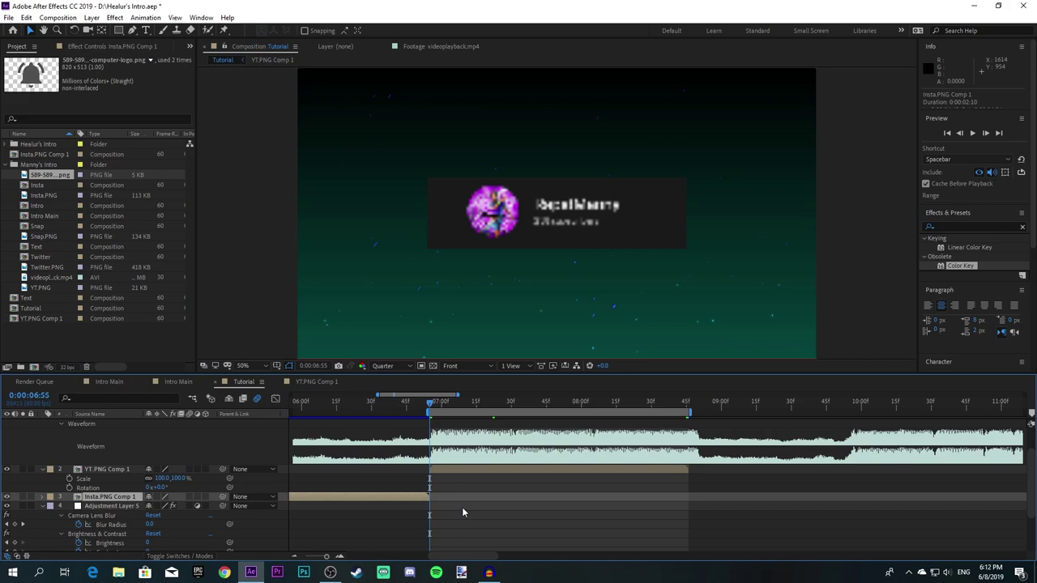
# Step: Keyframe Insta.PNG Comp 1's position at 960, 540 at 0:00:06:35 and reveal YT.PNG Comp 1's position property
pyautogui.hotkey('shift', 'pageup')
pyautogui.hotkey('shift', 'pageup')
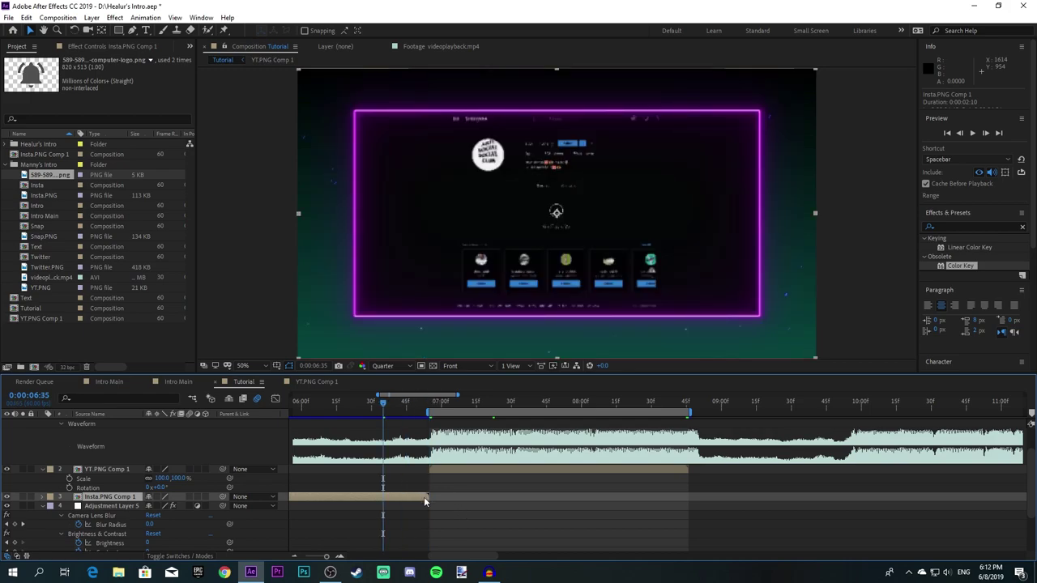
pyautogui.press('p')
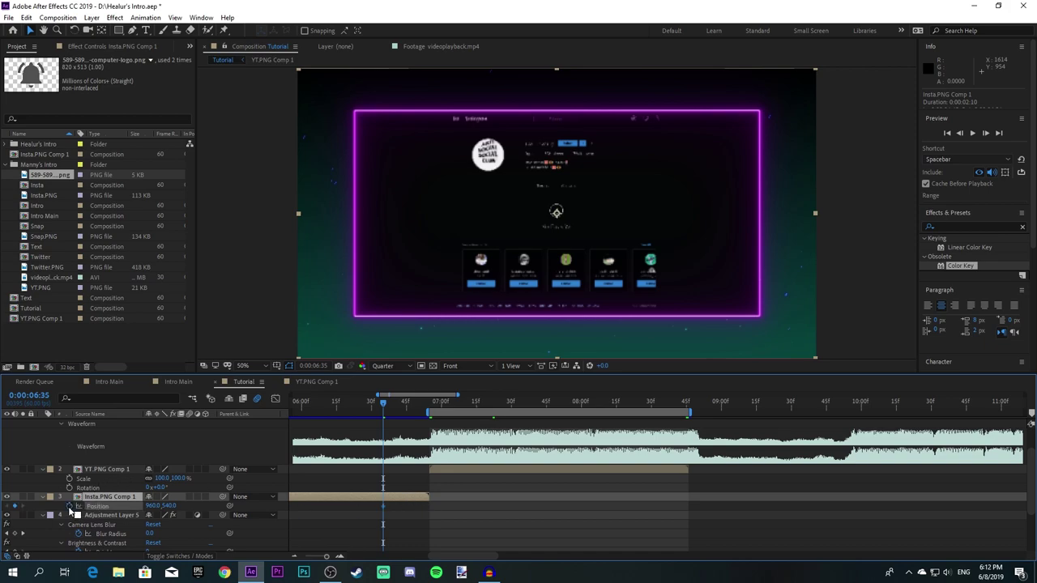
pyautogui.click(70, 506)
pyautogui.click(449, 470)
pyautogui.press('p')
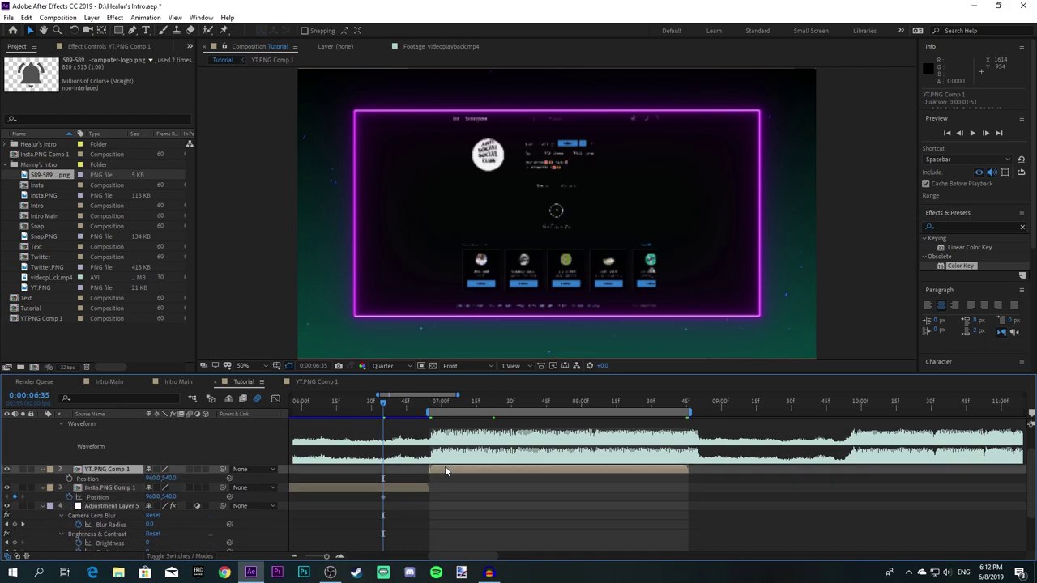
# Step: Keyframe Insta.PNG Comp 1's position to -1258, 540 and place that keyframe at 0:00:06:55, at the layer's end
pyautogui.click(363, 490)
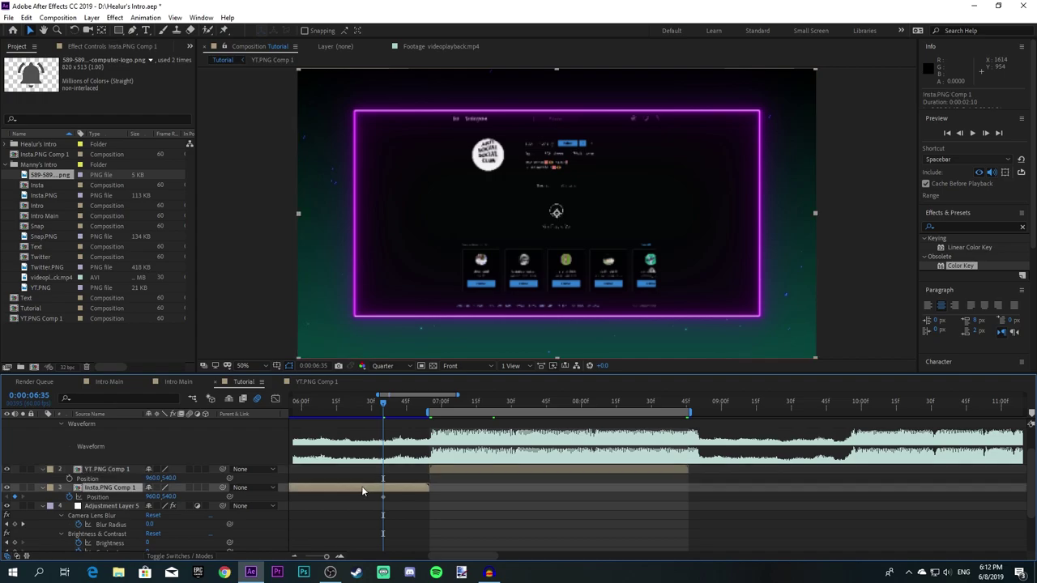
pyautogui.hotkey('shift', 'pagedown')
pyautogui.hotkey('shift', 'pagedown')
pyautogui.press('pageup')
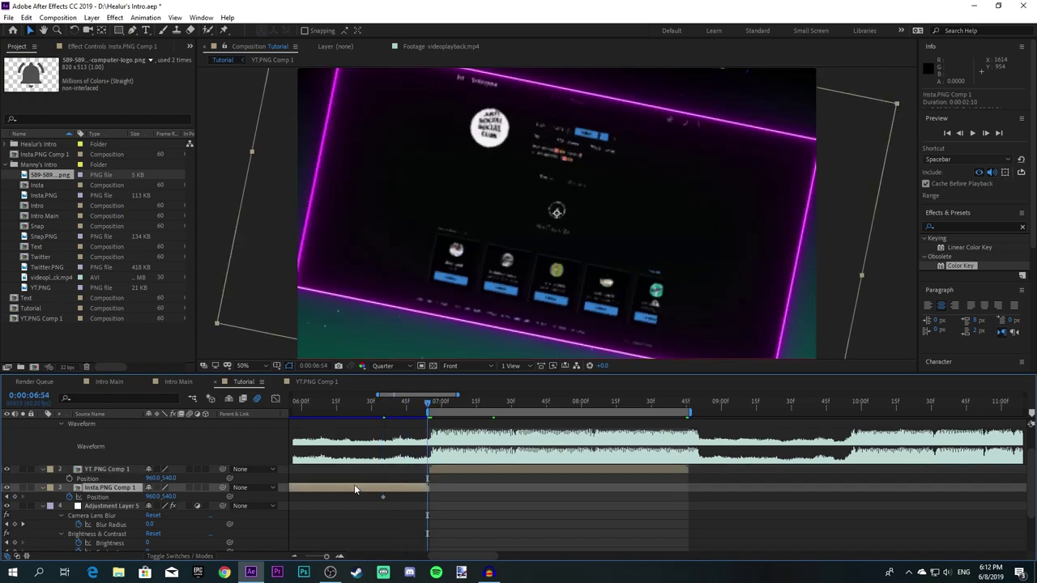
pyautogui.moveTo(155, 497)
pyautogui.mouseDown()
pyautogui.moveTo(113, 508)
pyautogui.moveTo(164, 497)
pyautogui.moveTo(150, 498)
pyautogui.mouseUp()
pyautogui.moveTo(21, 509); pyautogui.dragTo(16, 516)
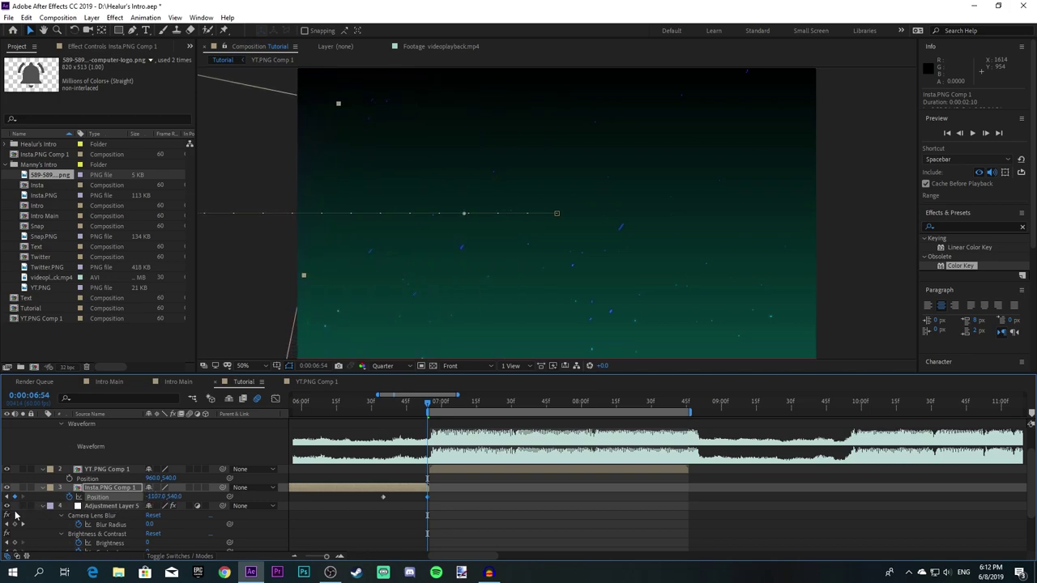
pyautogui.moveTo(159, 500); pyautogui.dragTo(83, 506)
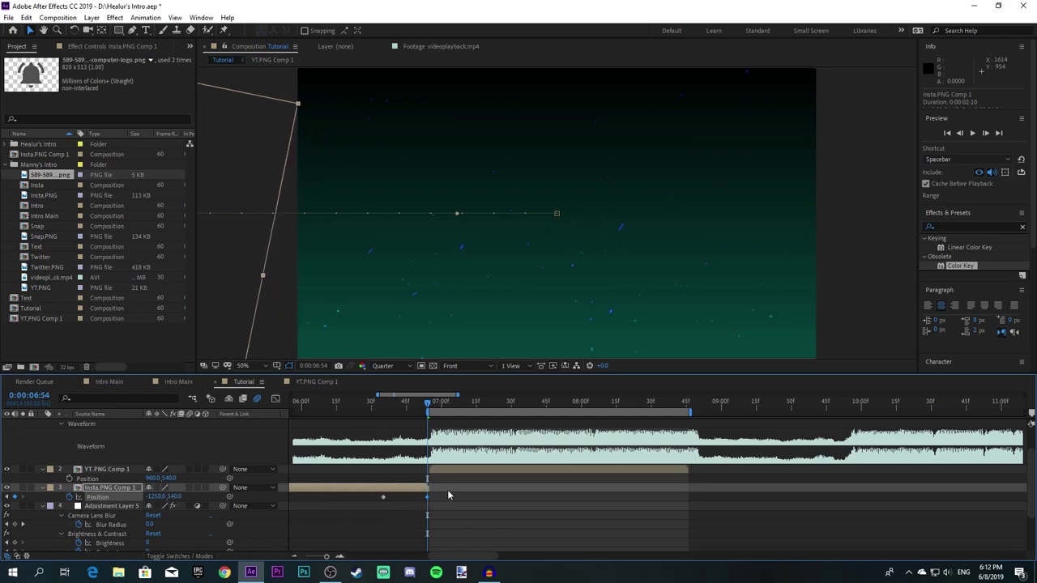
pyautogui.press('pagedown')
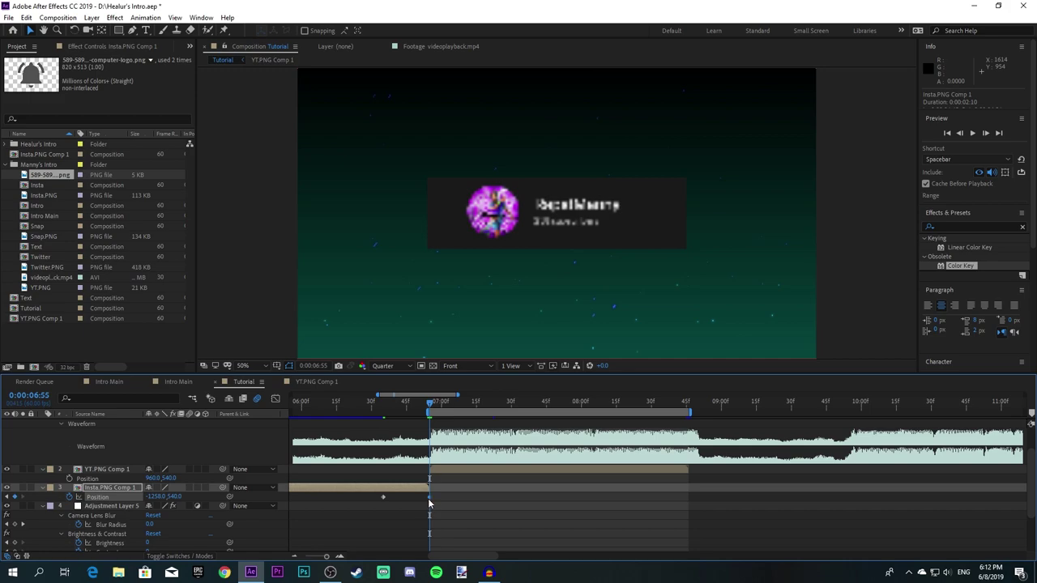
# Step: Animate YT.PNG Comp 1's position from 2503, 540 at 0:00:06:55 to 960, 540 at 0:00:07:15
pyautogui.click(441, 467)
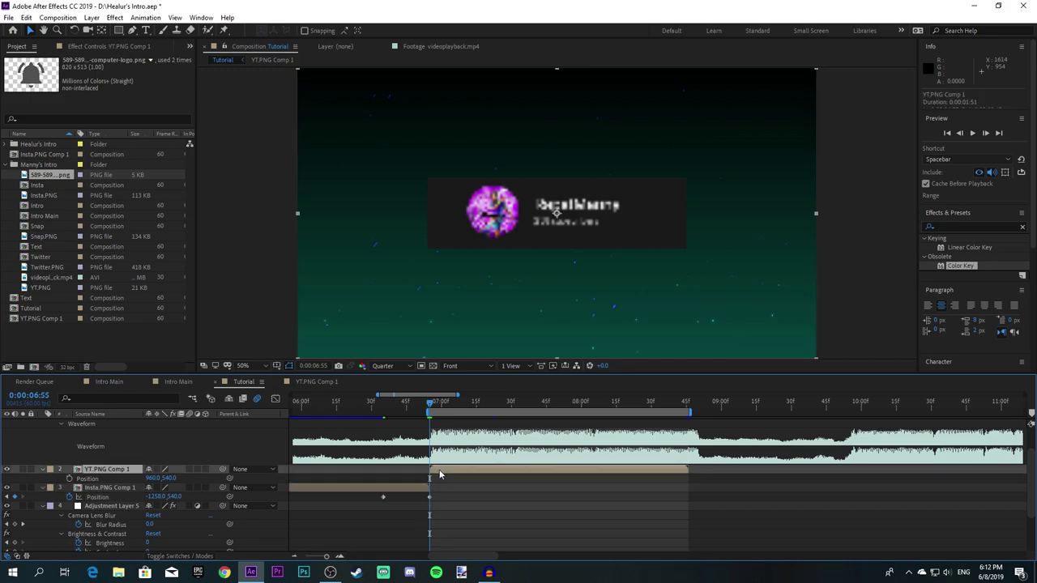
pyautogui.hotkey('shift', 'pagedown')
pyautogui.hotkey('shift', 'pagedown')
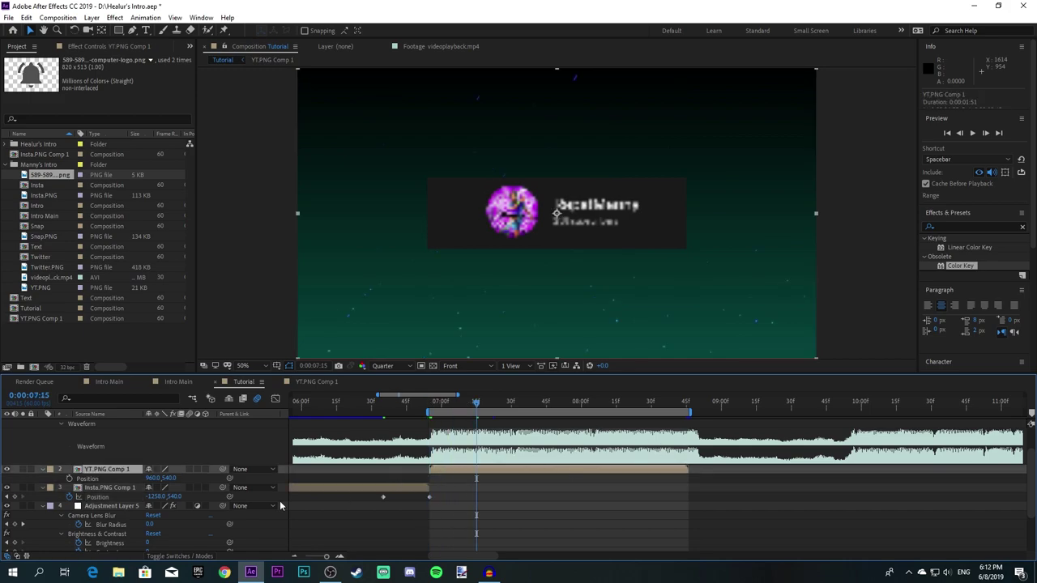
pyautogui.click(69, 479)
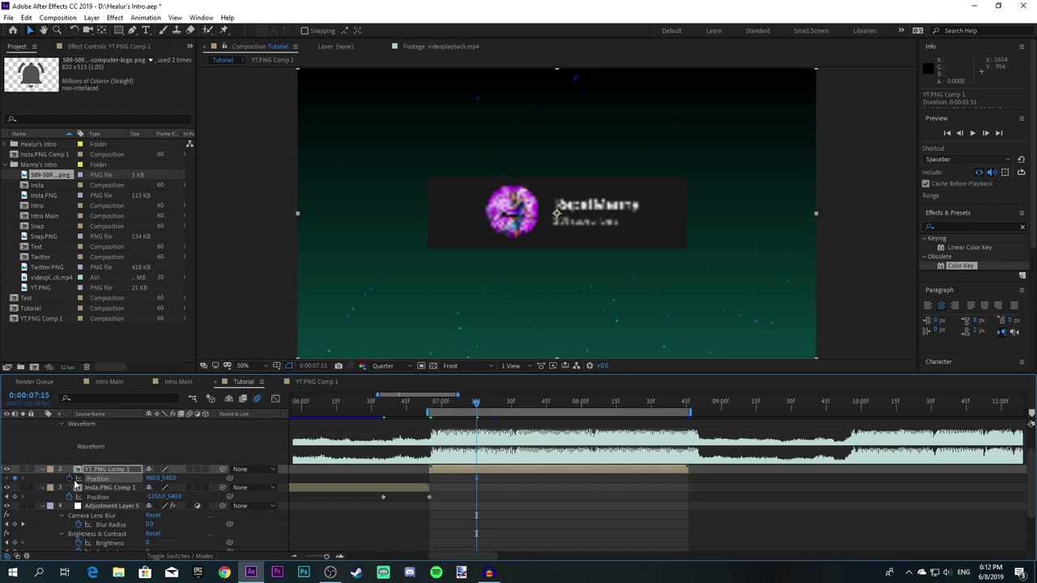
pyautogui.hotkey('shift', 'pageup')
pyautogui.hotkey('shift', 'pageup')
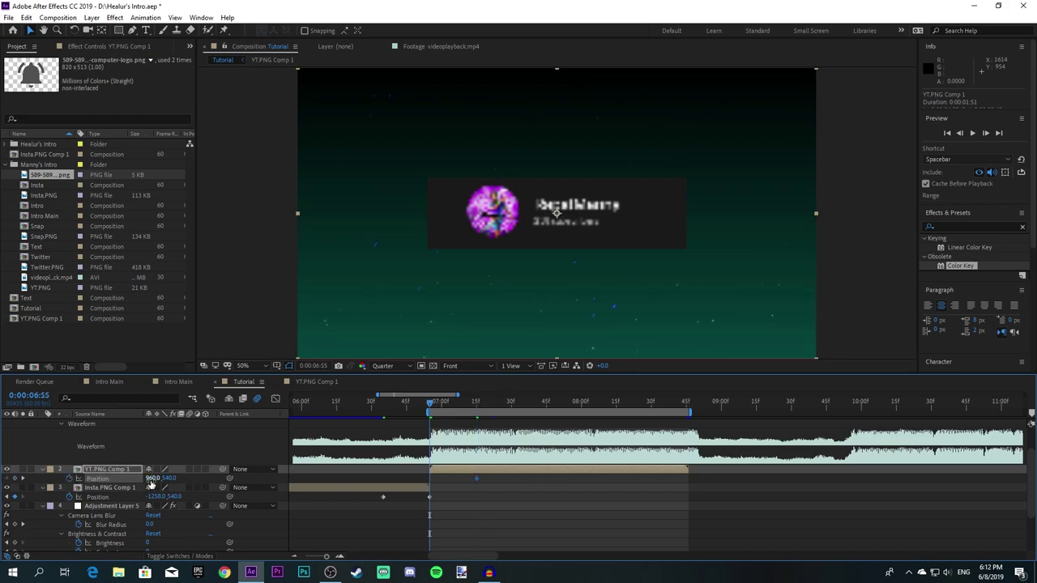
pyautogui.moveTo(154, 478); pyautogui.dragTo(296, 478)
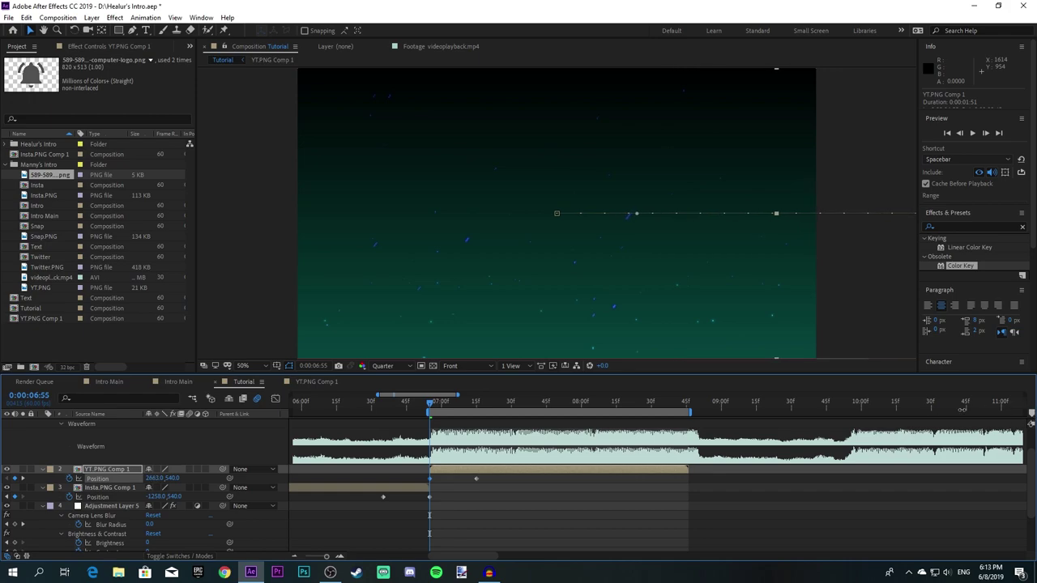
pyautogui.moveTo(962, 411); pyautogui.dragTo(927, 421)
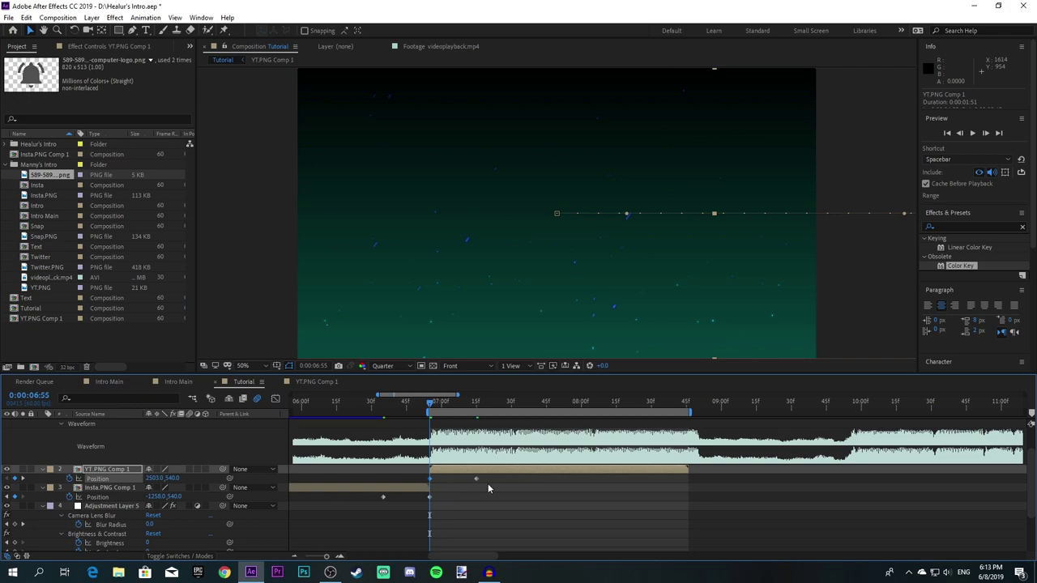
# Step: Select the position keyframes of YT.PNG Comp 1 and Insta.PNG Comp 1 and separate the dimensions in the graph editor
pyautogui.moveTo(487, 475); pyautogui.dragTo(353, 503)
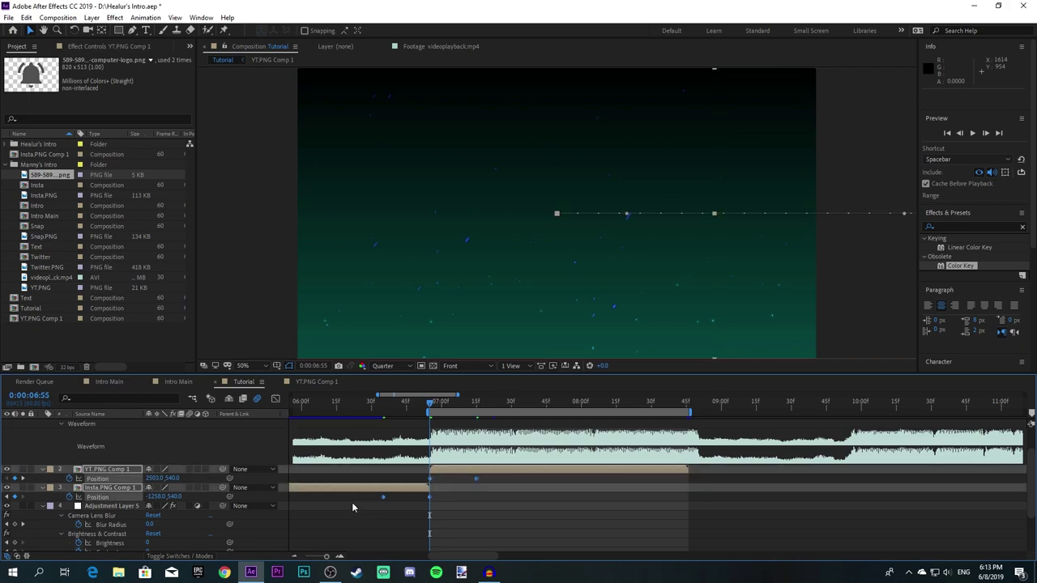
pyautogui.click(276, 399)
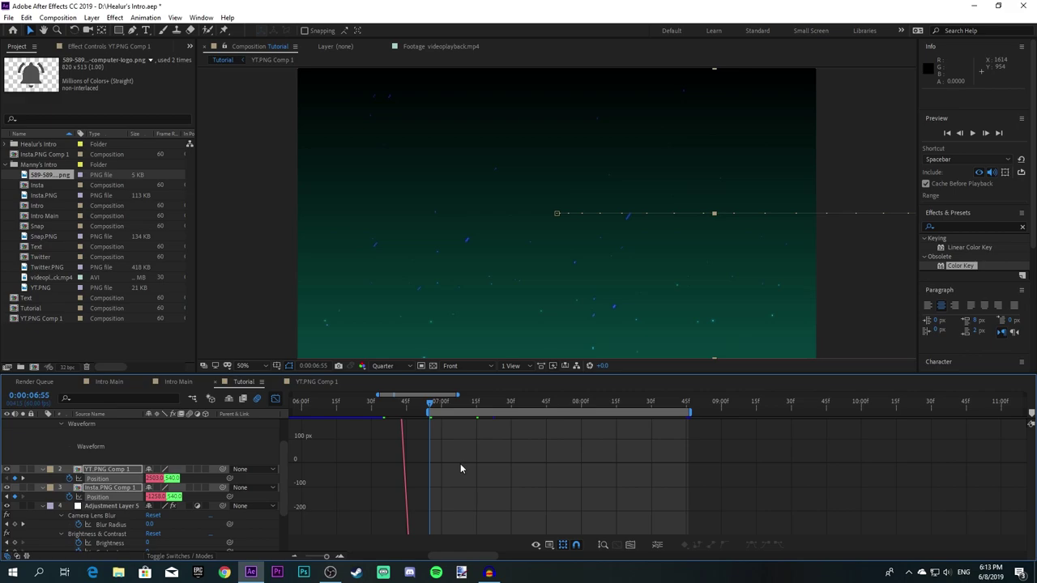
pyautogui.rightClick(124, 479)
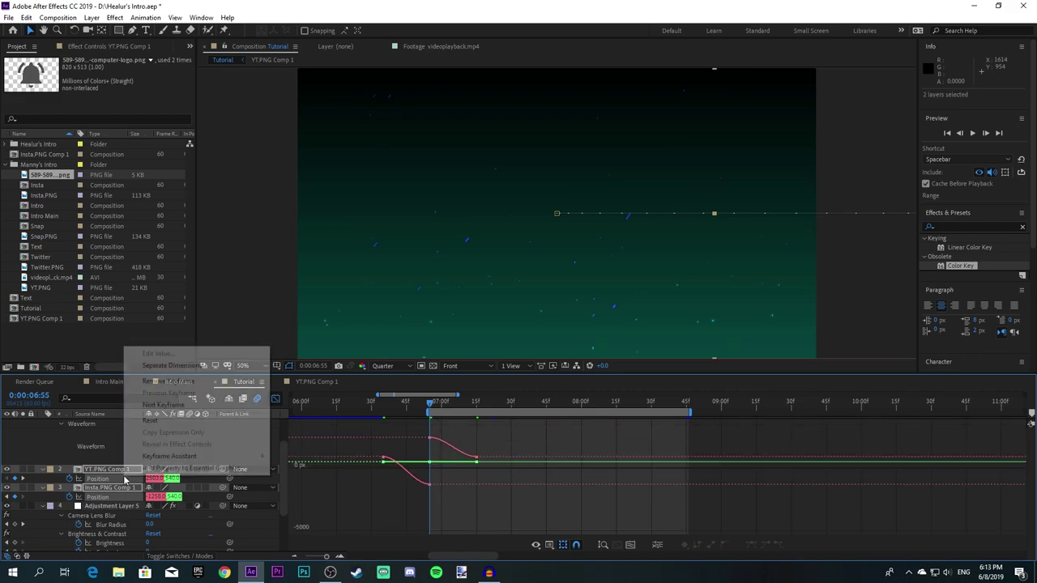
pyautogui.click(158, 374)
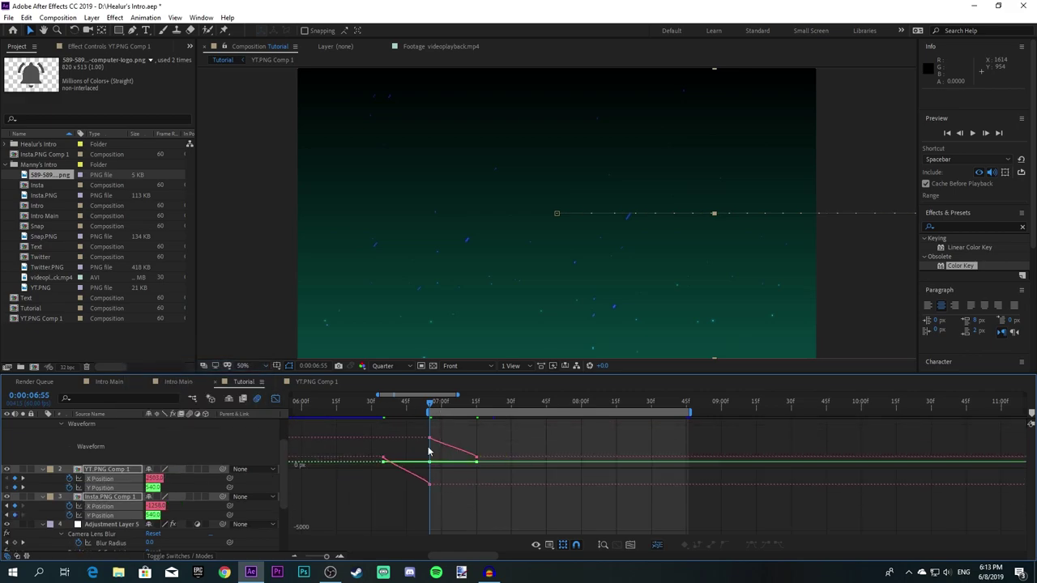
# Step: Shape Insta.PNG Comp 1's X position curve so the slide-out starts slowly and accelerates sharply at the end
pyautogui.scroll(2, 367, 471)
pyautogui.click(369, 464)
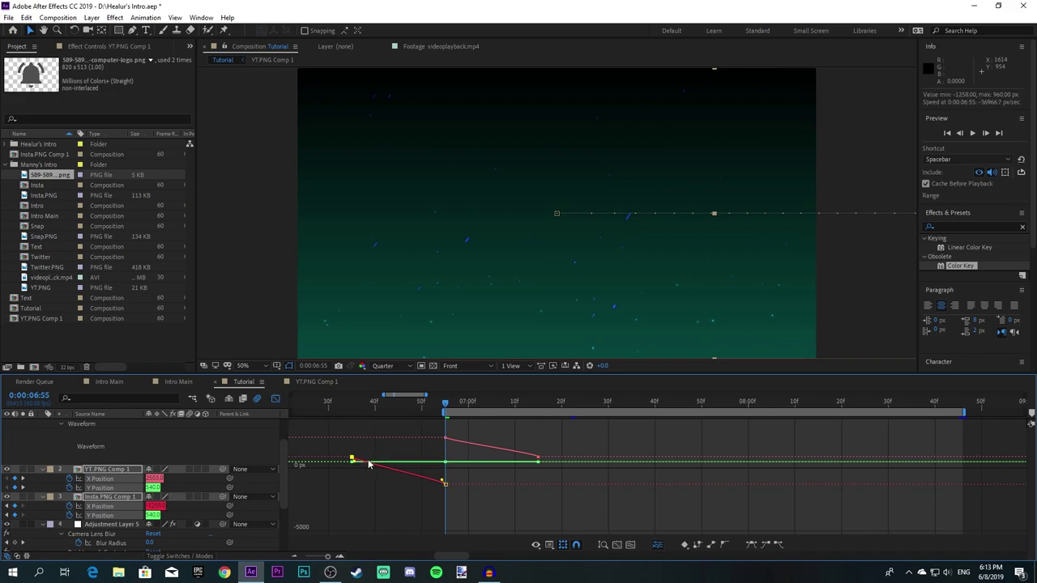
pyautogui.moveTo(389, 459); pyautogui.dragTo(422, 453)
pyautogui.moveTo(444, 480); pyautogui.dragTo(451, 461)
# Step: Shape YT.PNG Comp 1's X position curve so the slide-in starts very fast and settles gently, and preview it
pyautogui.click(449, 441)
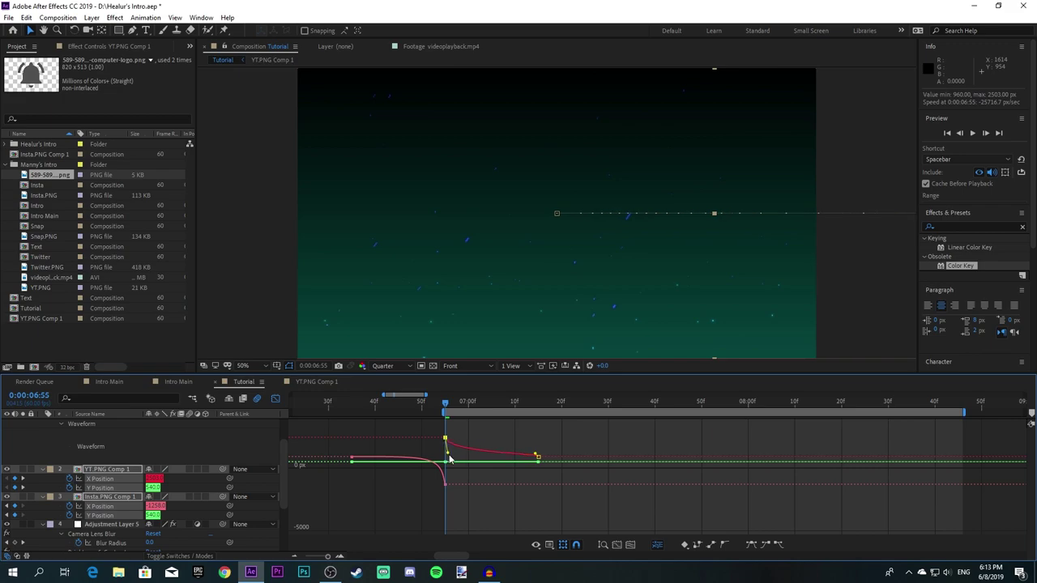
pyautogui.moveTo(535, 456); pyautogui.dragTo(456, 468)
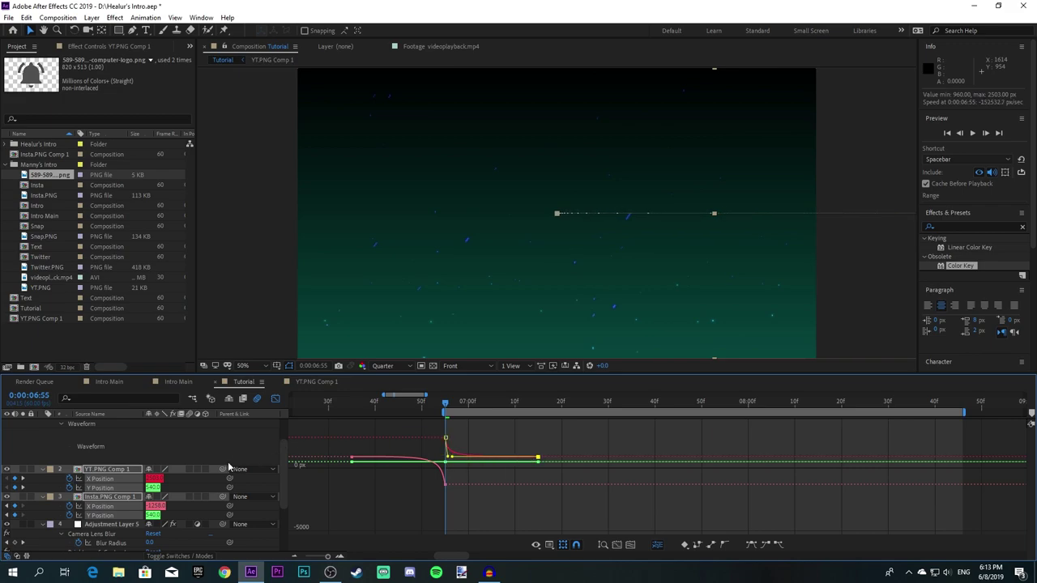
pyautogui.click(275, 398)
pyautogui.press('space')
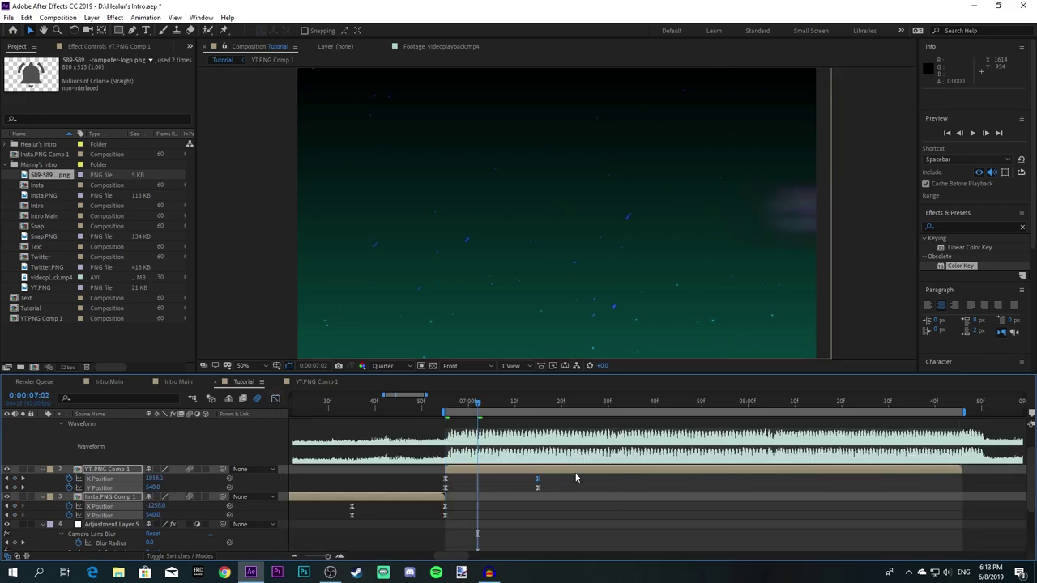
# Step: Open YT.PNG Comp 1, go to its start at 0:00:06:55 and make the Saber layer visible
pyautogui.doubleClick(573, 473)
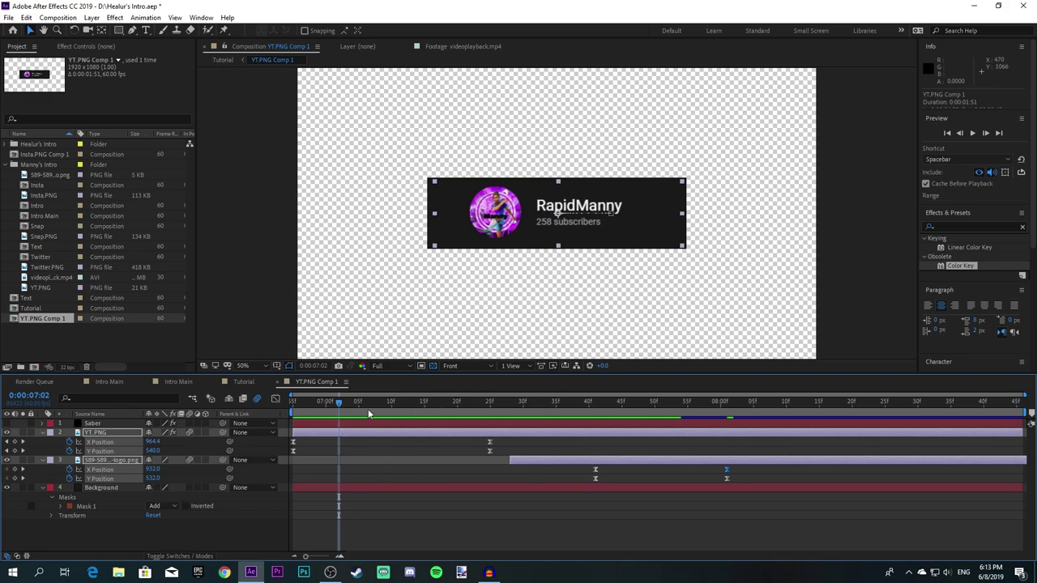
pyautogui.moveTo(340, 403); pyautogui.dragTo(293, 402)
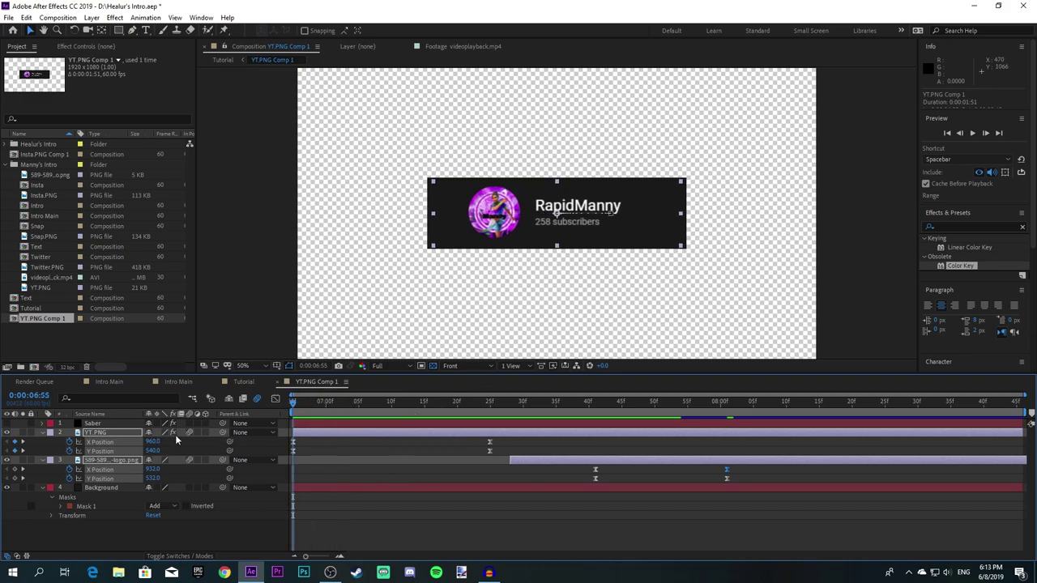
pyautogui.click(99, 427)
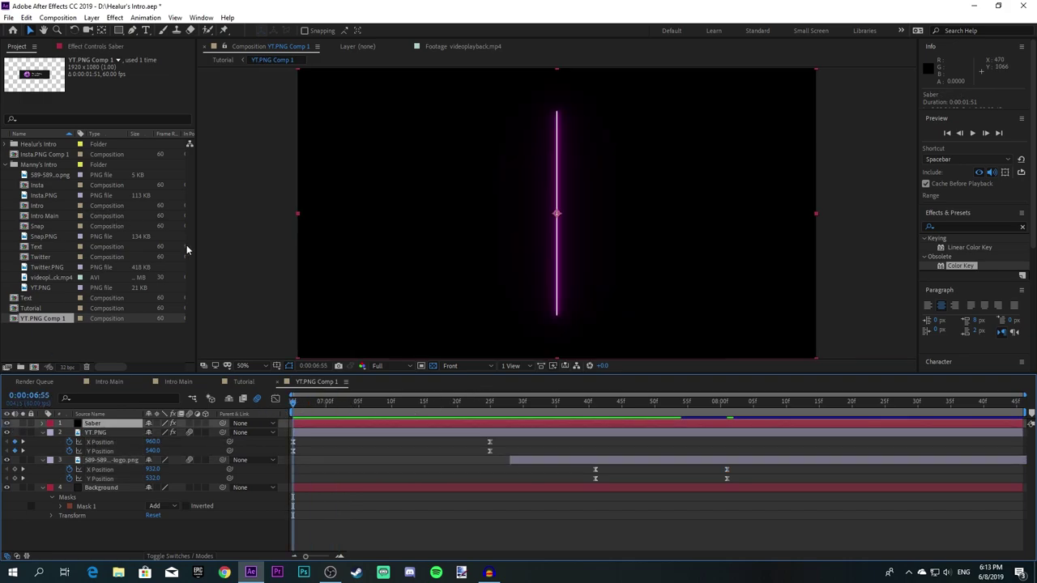
# Step: Draw a rectangular mask across nearly the whole frame on the Saber layer and set Saber's composite settings to Transparent
pyautogui.click(119, 30)
pyautogui.moveTo(302, 72); pyautogui.dragTo(811, 356)
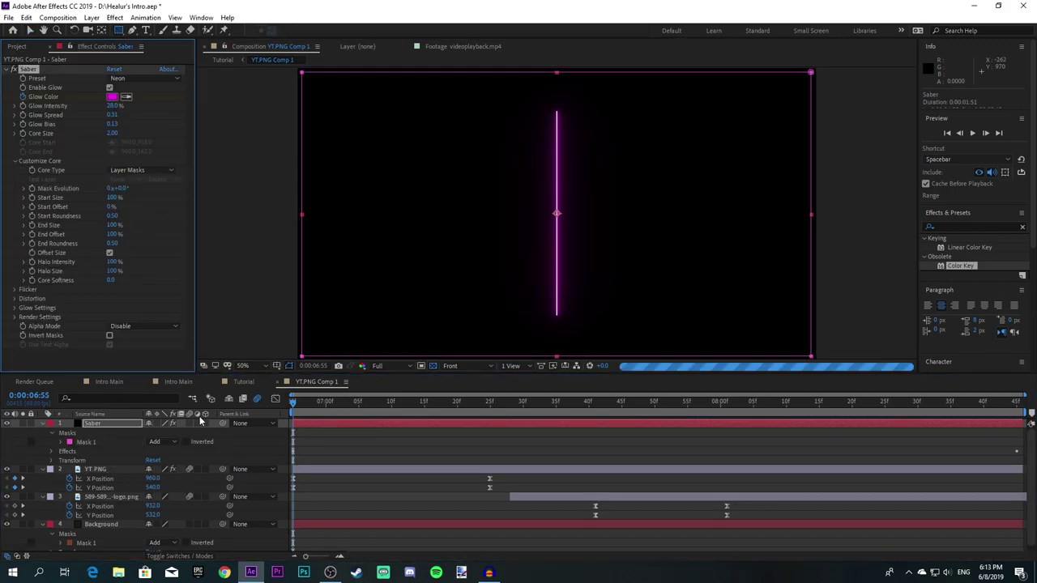
pyautogui.click(139, 368)
pyautogui.click(140, 378)
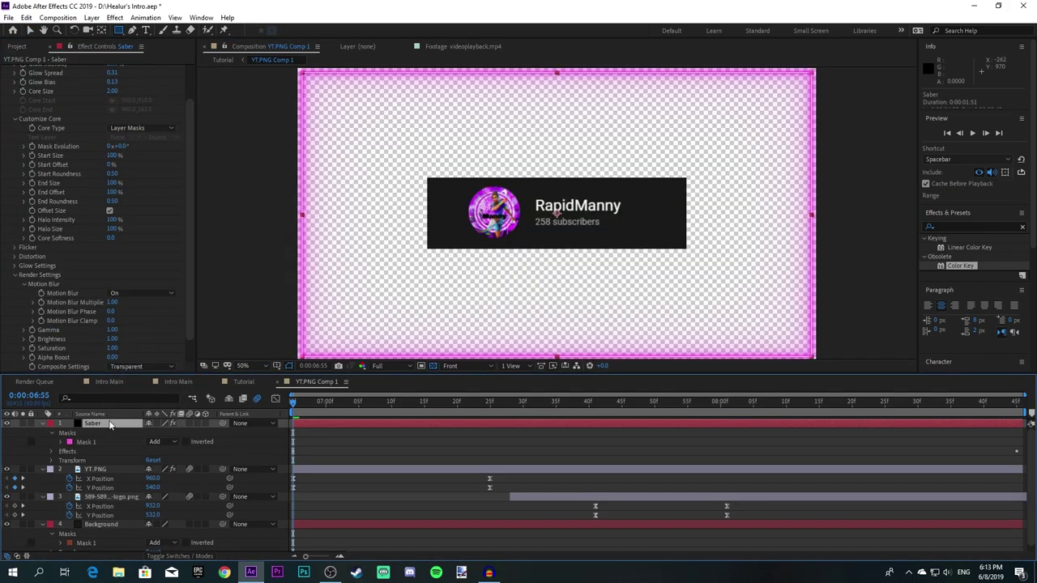
# Step: Set the Saber layer's opacity to 0% and pull its mask corners in roughly around the channel banner
pyautogui.press('t')
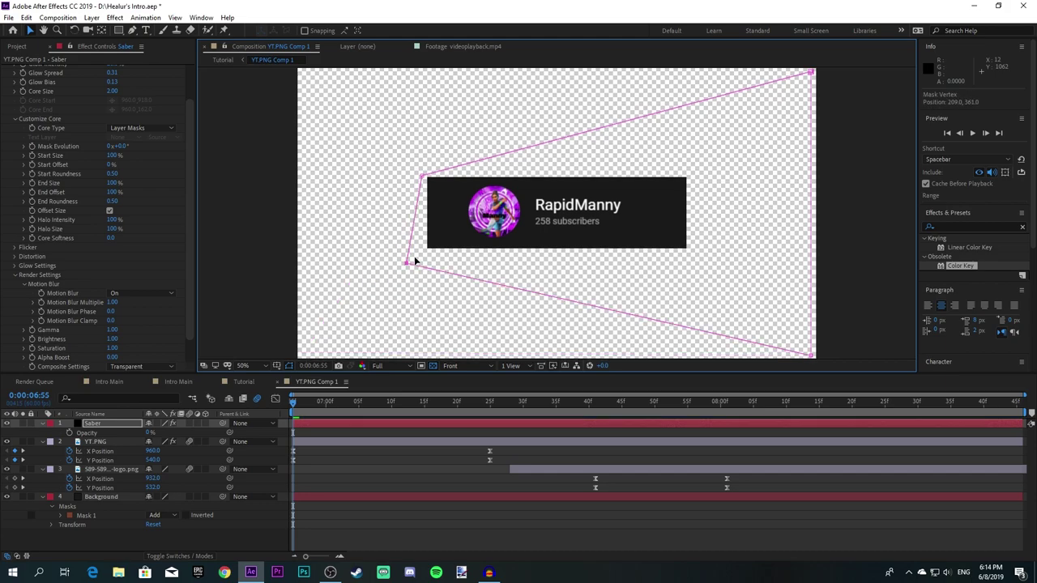
pyautogui.moveTo(414, 261); pyautogui.dragTo(424, 249)
pyautogui.moveTo(811, 355); pyautogui.dragTo(689, 253)
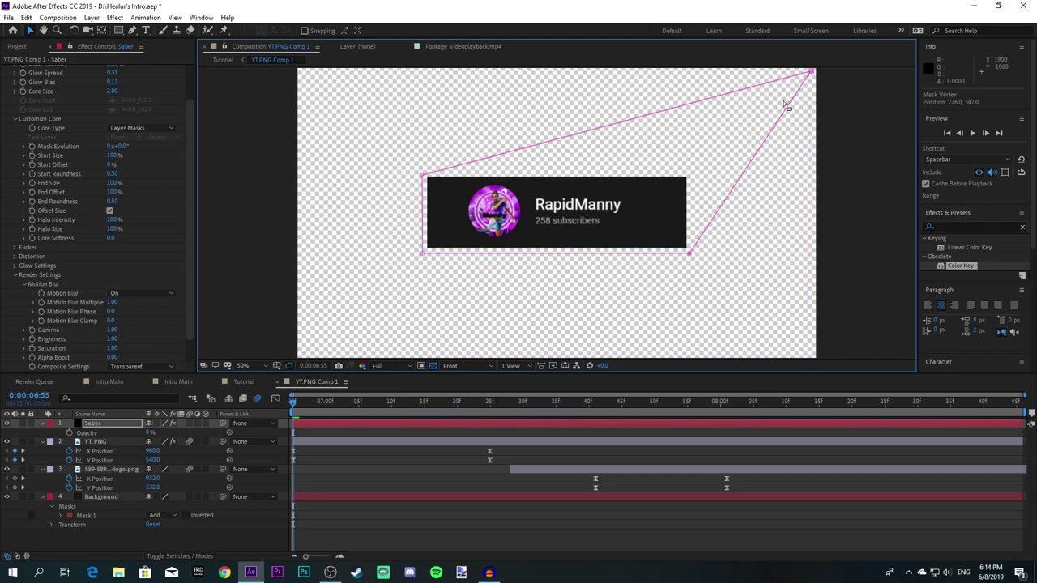
pyautogui.moveTo(812, 72); pyautogui.dragTo(690, 171)
# Step: Align the Saber mask's corners precisely with the banner's corners and set the layer's opacity to 100%
pyautogui.scroll(2, 430, 180)
pyautogui.moveTo(374, 204); pyautogui.dragTo(390, 208)
pyautogui.moveTo(405, 291); pyautogui.dragTo(398, 135)
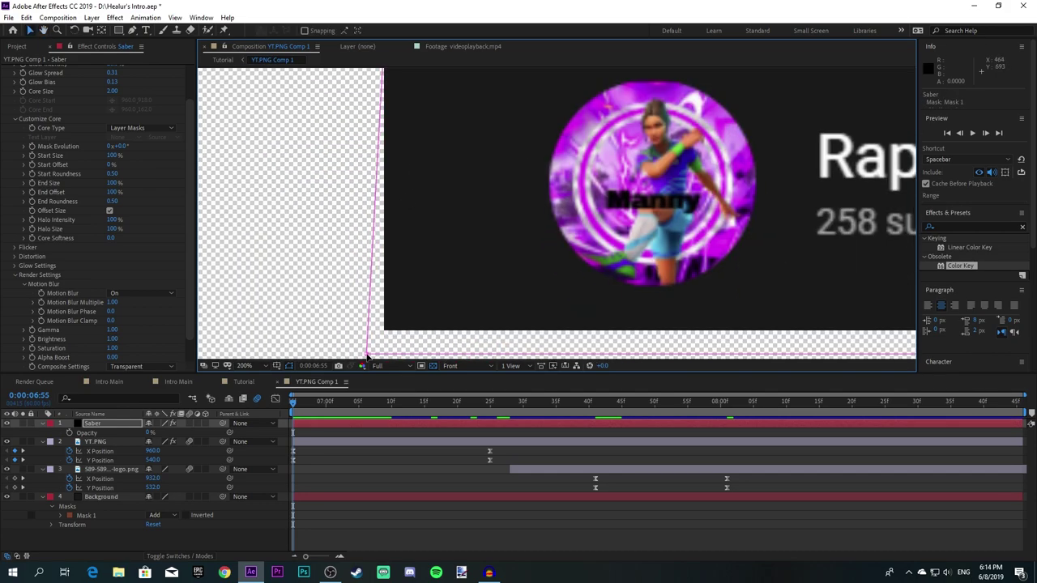
pyautogui.moveTo(370, 356); pyautogui.dragTo(384, 328)
pyautogui.moveTo(851, 278); pyautogui.dragTo(226, 278)
pyautogui.moveTo(791, 345); pyautogui.dragTo(782, 327)
pyautogui.moveTo(817, 250); pyautogui.dragTo(747, 353)
pyautogui.moveTo(726, 122); pyautogui.dragTo(711, 146)
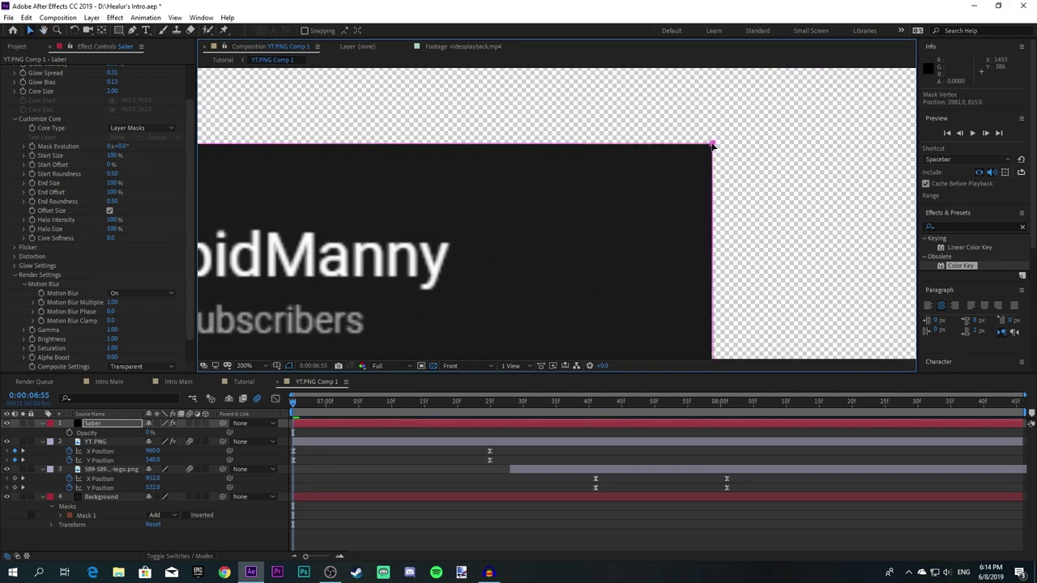
pyautogui.moveTo(713, 308)
pyautogui.mouseDown()
pyautogui.moveTo(704, 198)
pyautogui.moveTo(702, 319)
pyautogui.mouseUp()
pyautogui.moveTo(730, 162); pyautogui.dragTo(700, 291)
pyautogui.moveTo(405, 243); pyautogui.dragTo(770, 239)
pyautogui.hotkey('shift', '/')
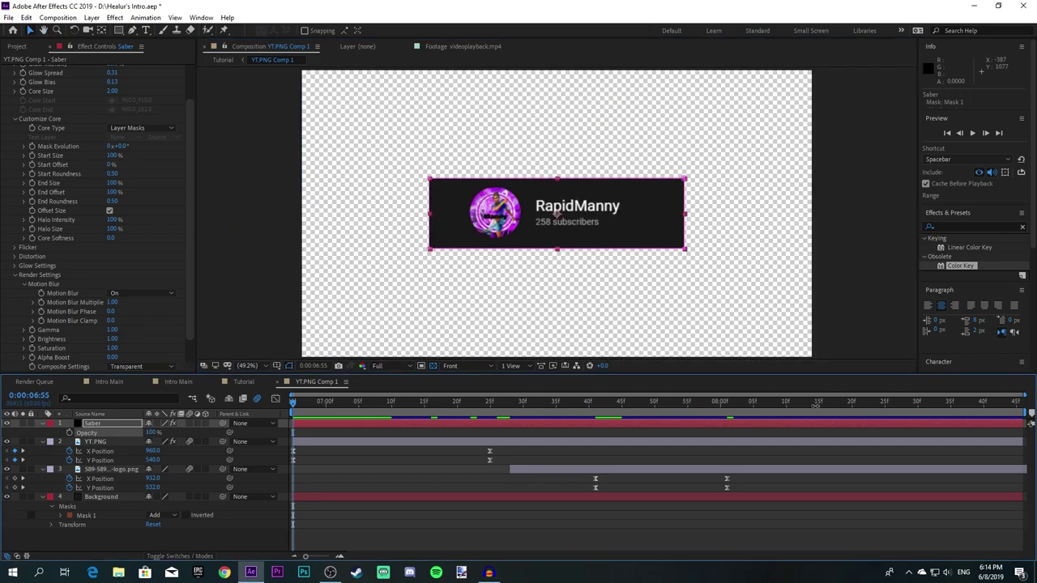
pyautogui.moveTo(149, 433); pyautogui.dragTo(436, 514)
pyautogui.click(434, 513)
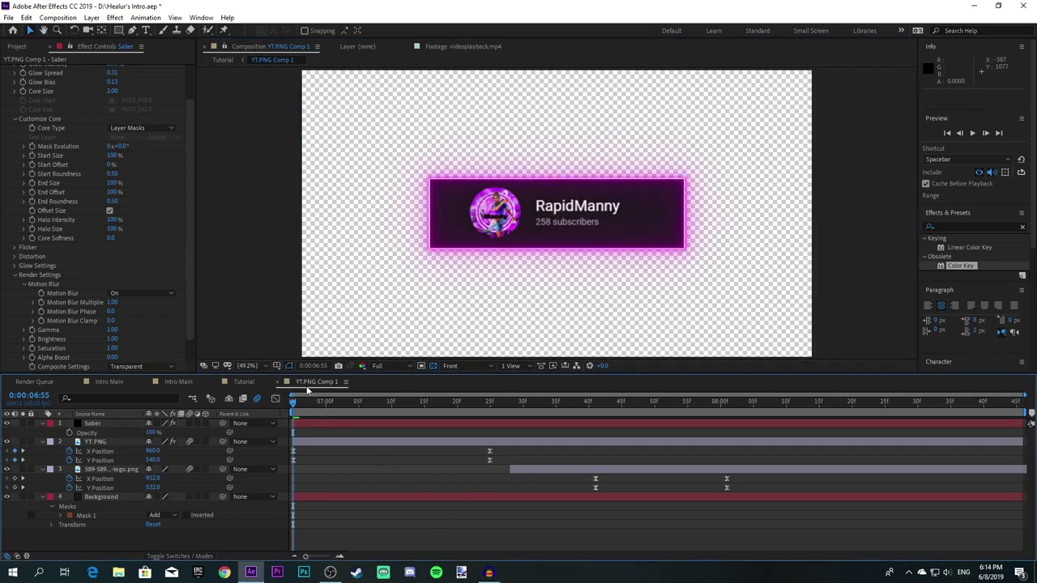
# Step: Save the project and preview the Tutorial composition's transition with the work area starting at 0:00:06:25
pyautogui.click(242, 382)
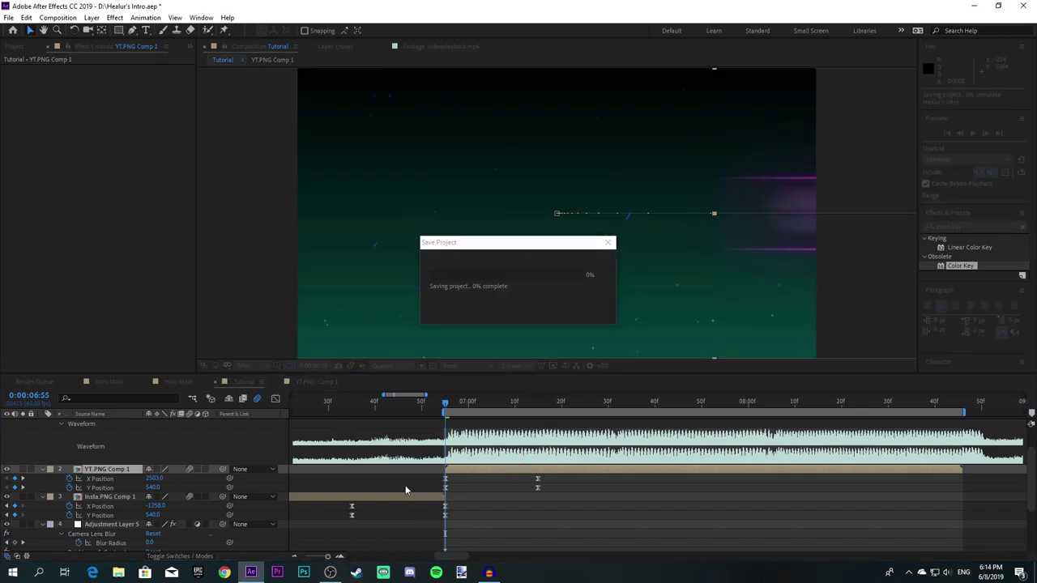
pyautogui.click(347, 403)
pyautogui.press('-')
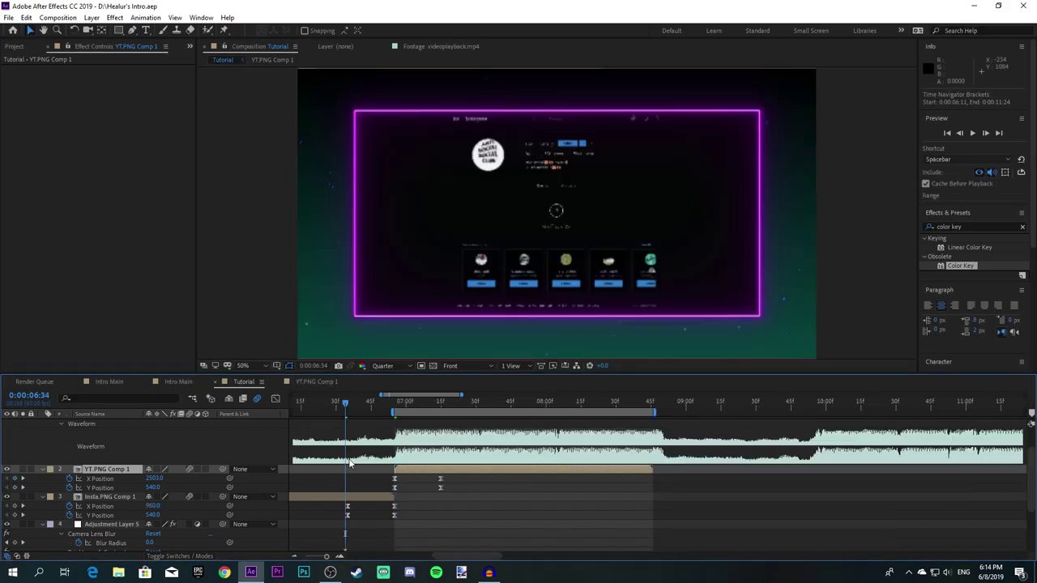
pyautogui.hscroll(-3, 351, 462)
pyautogui.click(389, 406)
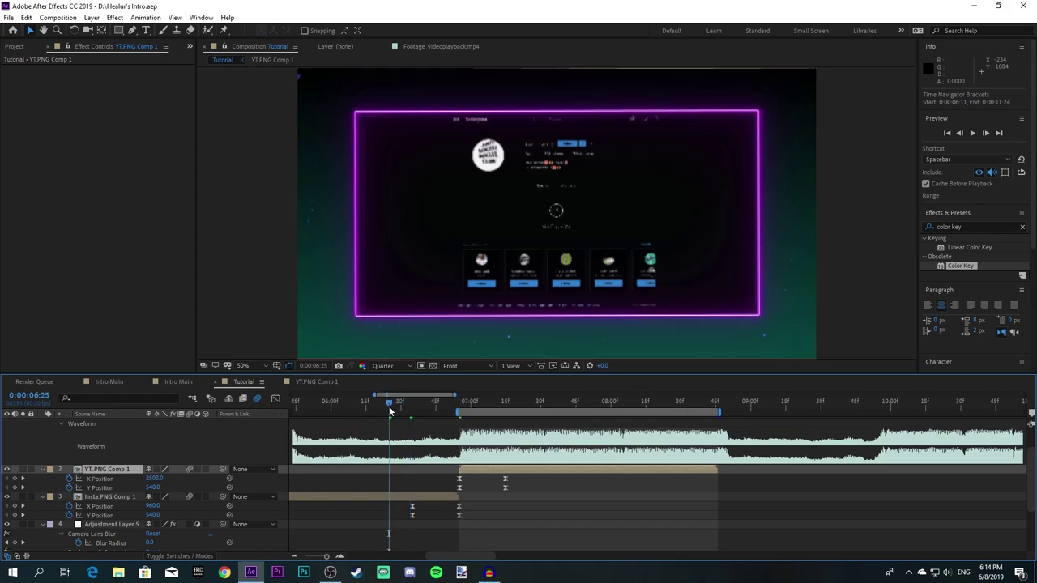
pyautogui.hotkey('ctrl', 's')
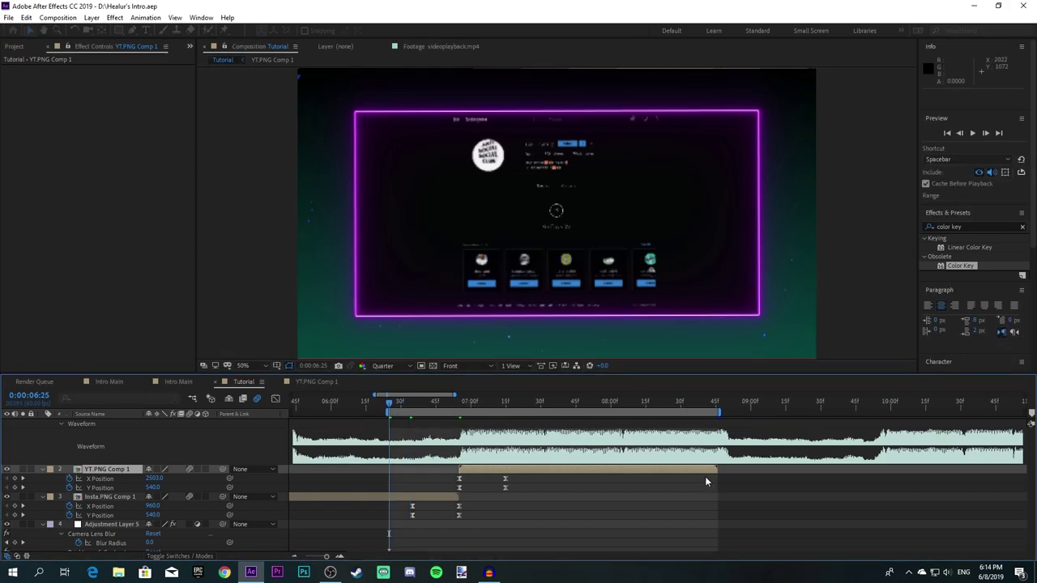
pyautogui.press('space')
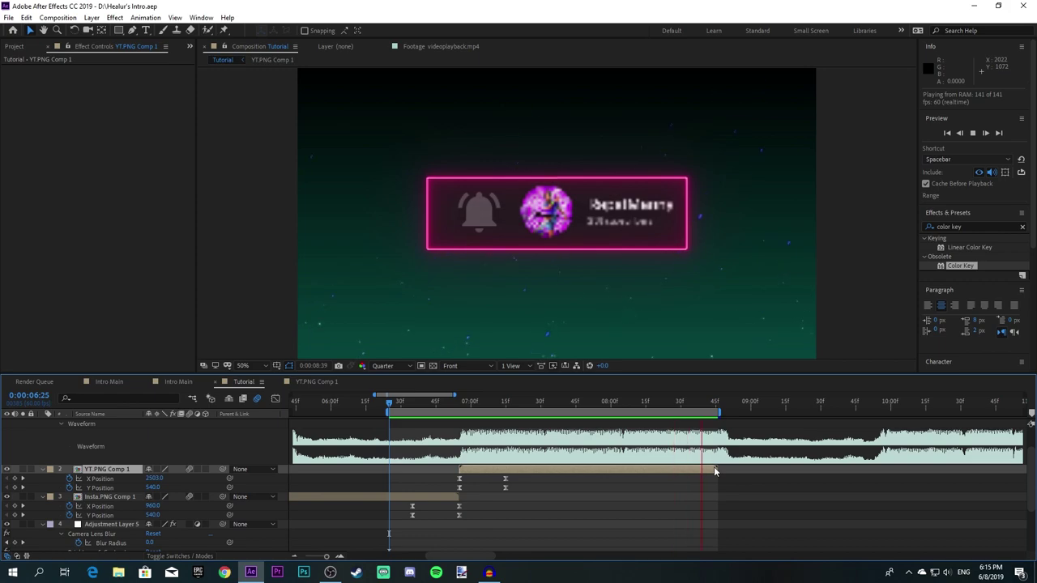
pyautogui.press('space')
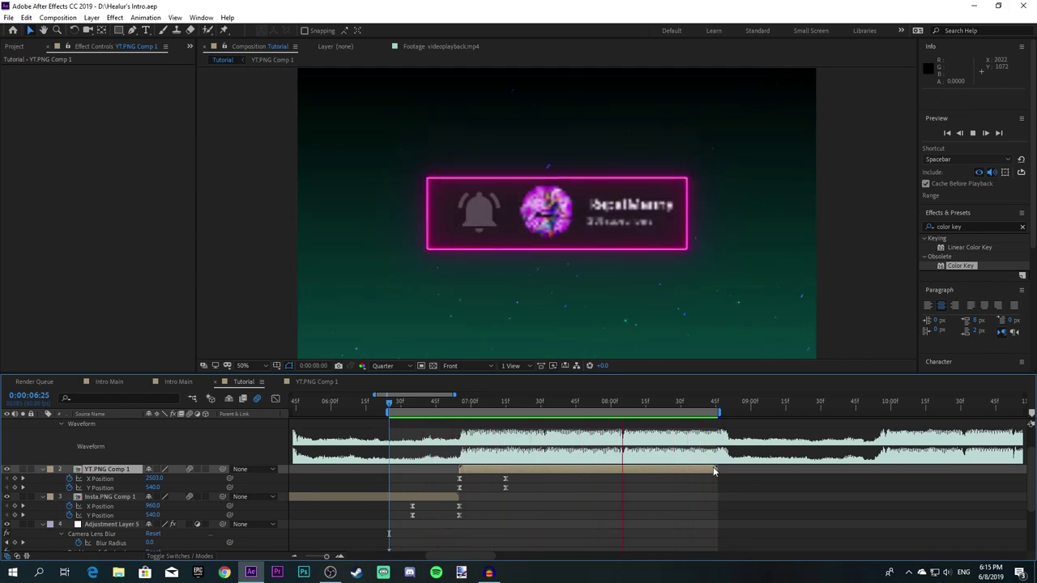
# Step: At 0:00:06:55, keyframe YT.PNG Comp 1's scale at 130% and its rotation at 10°
pyautogui.press('i')
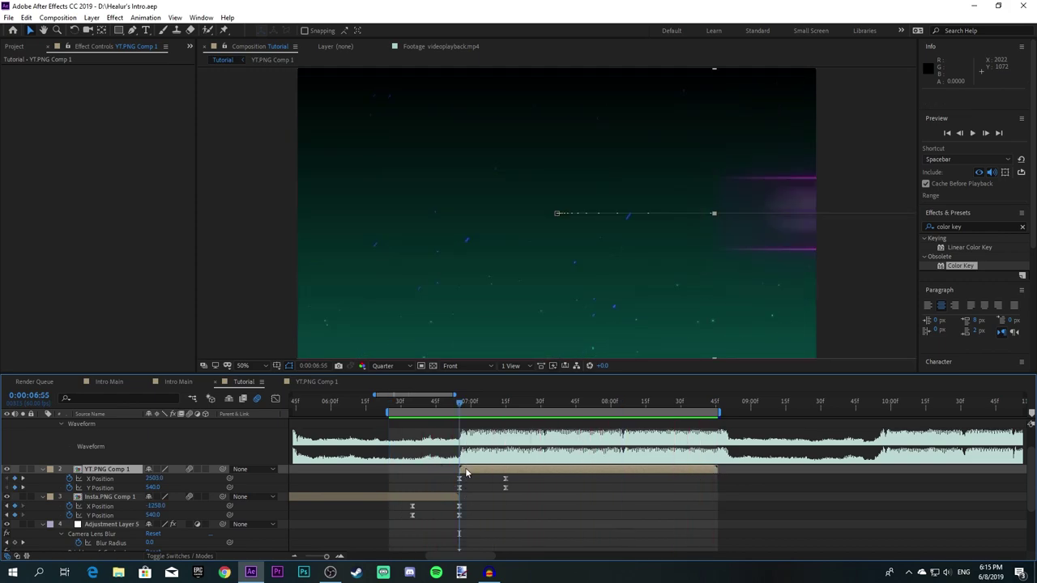
pyautogui.hotkey('shift', 's')
pyautogui.hotkey('shift', 'r')
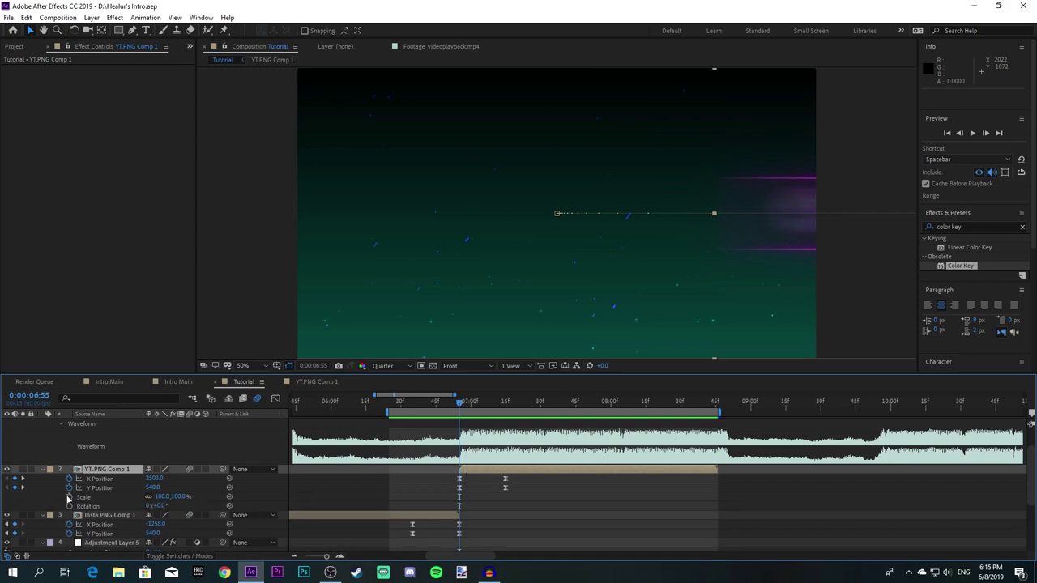
pyautogui.click(68, 497)
pyautogui.click(70, 507)
pyautogui.click(176, 497)
pyautogui.write('13')
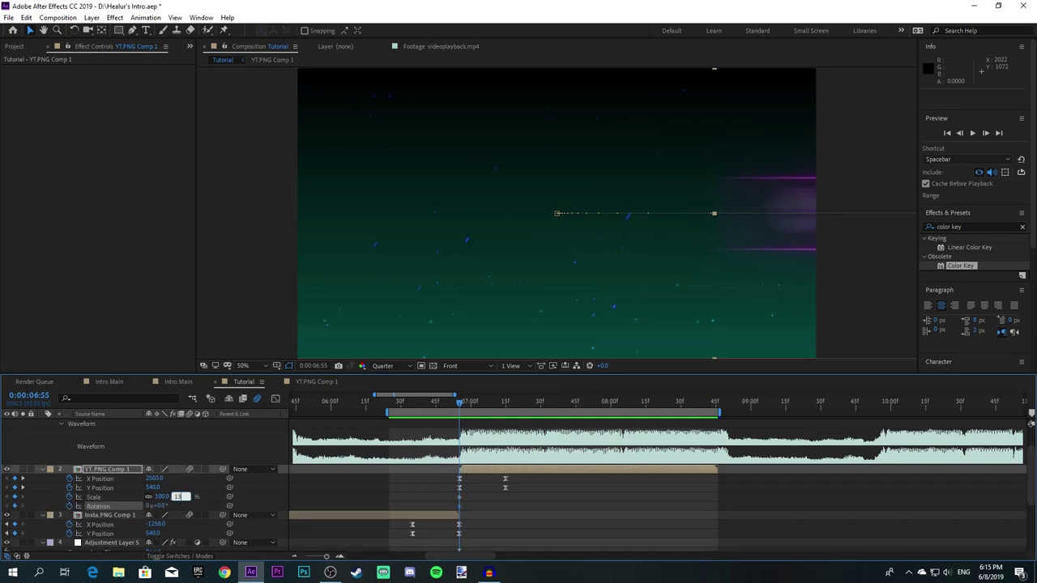
pyautogui.write('0')
pyautogui.press('Tab')
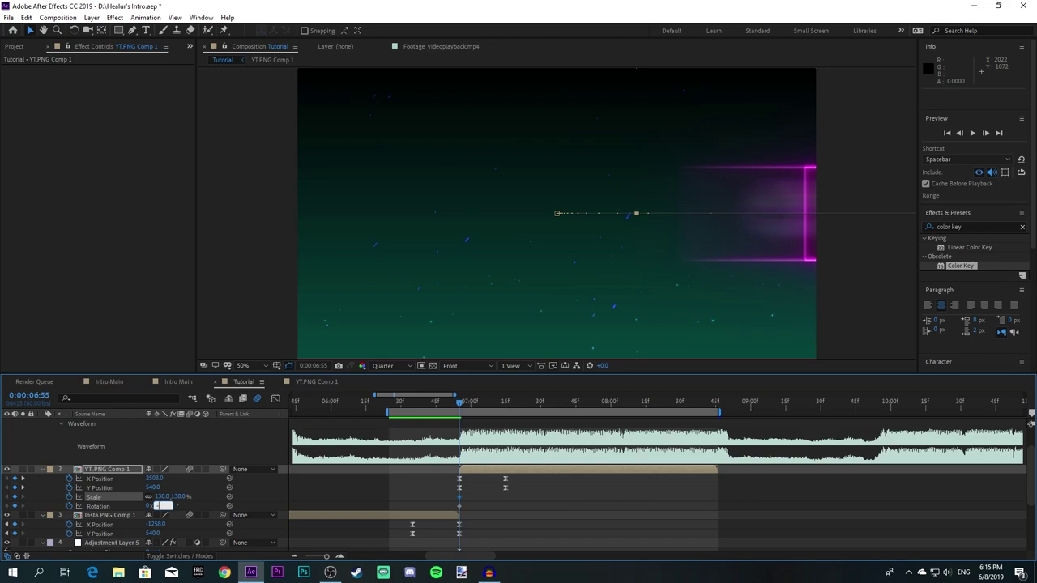
pyautogui.write('15')
pyautogui.press('Return')
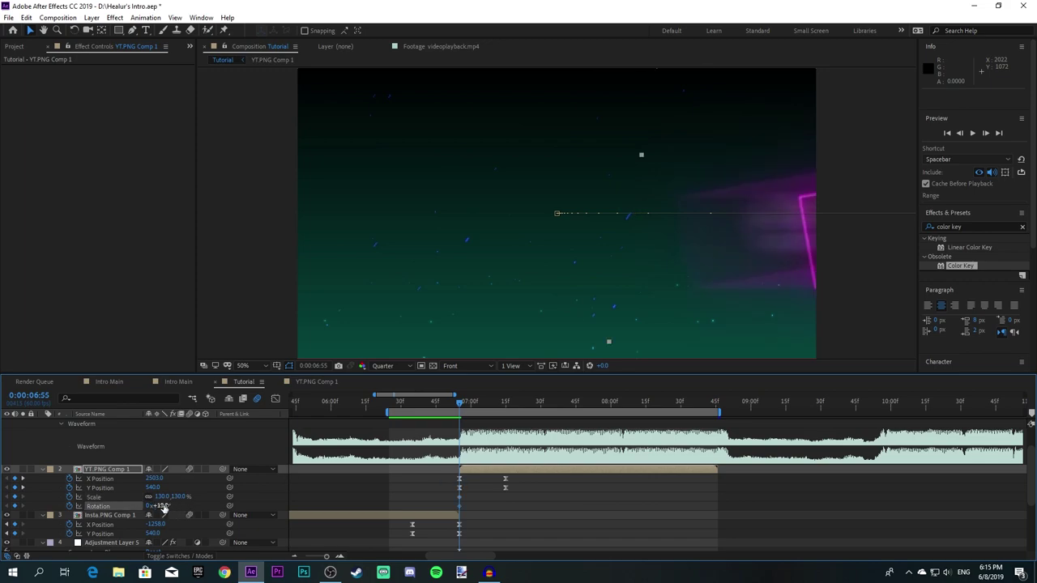
# Step: At the 0:00:07:25 beat marker, keyframe YT.PNG Comp 1's scale at 119% and rotation at -10°
pyautogui.scroll(1, 518, 489)
pyautogui.press('k')
pyautogui.press('k')
pyautogui.click(176, 533)
pyautogui.write('119')
pyautogui.press('Return')
pyautogui.click(165, 543)
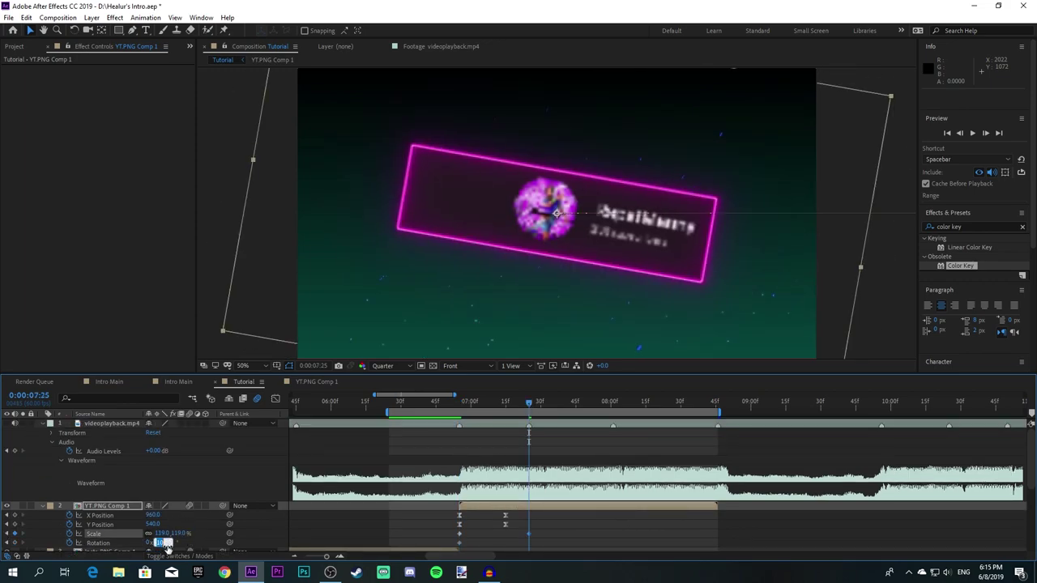
pyautogui.write('-10')
# Step: At the beat marker just after 8 seconds, keyframe YT.PNG Comp 1's scale at 117% and rotation at 7°
pyautogui.click(613, 405)
pyautogui.click(180, 534)
pyautogui.write('117')
pyautogui.click(162, 543)
pyautogui.write('7')
pyautogui.press('Return')
# Step: Keyframe an enlarged scale and a rotation for YT.PNG Comp 1 at the layer's end, 0:00:08:46
pyautogui.click(718, 405)
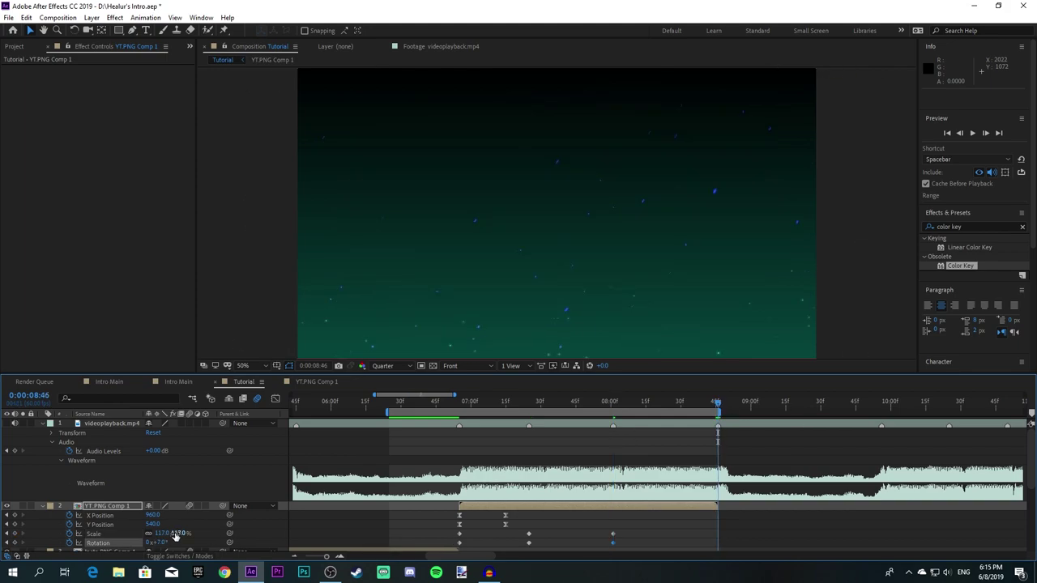
pyautogui.click(177, 534)
pyautogui.write('100')
pyautogui.click(162, 543)
pyautogui.write('0')
# Step: At 0:00:07:15, keyframe YT.PNG Comp 1's scale at 100% and rotation at 0°
pyautogui.moveTo(531, 407); pyautogui.dragTo(506, 405)
pyautogui.click(180, 534)
pyautogui.write('100')
pyautogui.click(160, 543)
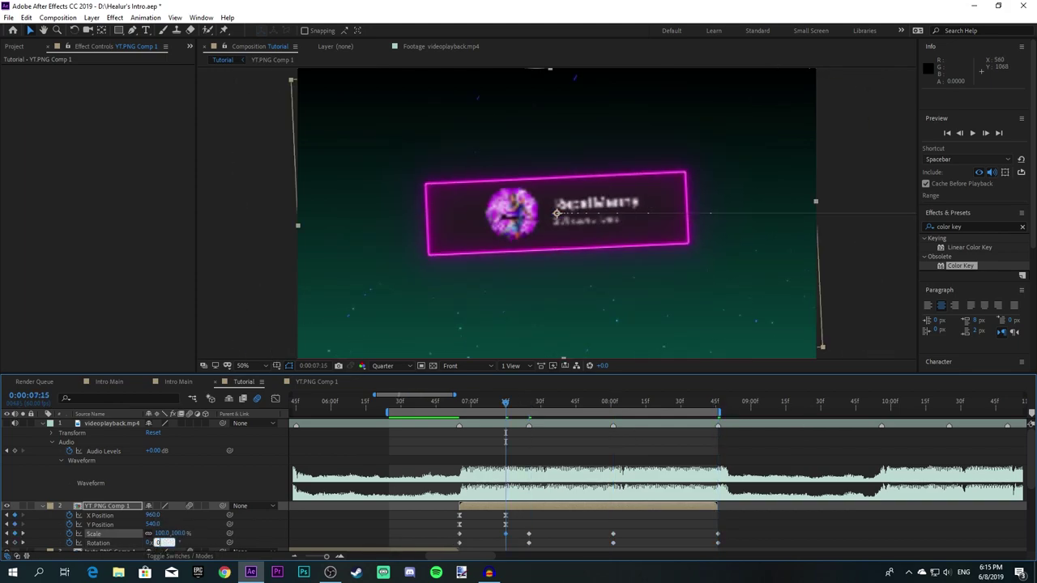
pyautogui.press('Return')
# Step: Paste the 100% scale and 0° rotation keyframes ten frames before the 117% keyframe and at 0:00:08:36
pyautogui.click(613, 405)
pyautogui.hotkey('shift', 'pageup')
pyautogui.hotkey('ctrl', 'v')
pyautogui.click(720, 404)
pyautogui.hotkey('shift', 'pageup')
pyautogui.hotkey('ctrl', 'v')
# Step: Apply Easy Ease to all of YT.PNG Comp 1's scale and rotation keyframes and show their curves in the graph editor
pyautogui.moveTo(729, 531); pyautogui.dragTo(443, 553)
pyautogui.press('F9')
pyautogui.hotkey('shift', 'F3')
# Step: Reshape the scale curve around the 119% keyframe into a sharp peak that falls off quickly
pyautogui.scroll(2, 517, 472)
pyautogui.click(495, 484)
pyautogui.moveTo(511, 484); pyautogui.dragTo(523, 436)
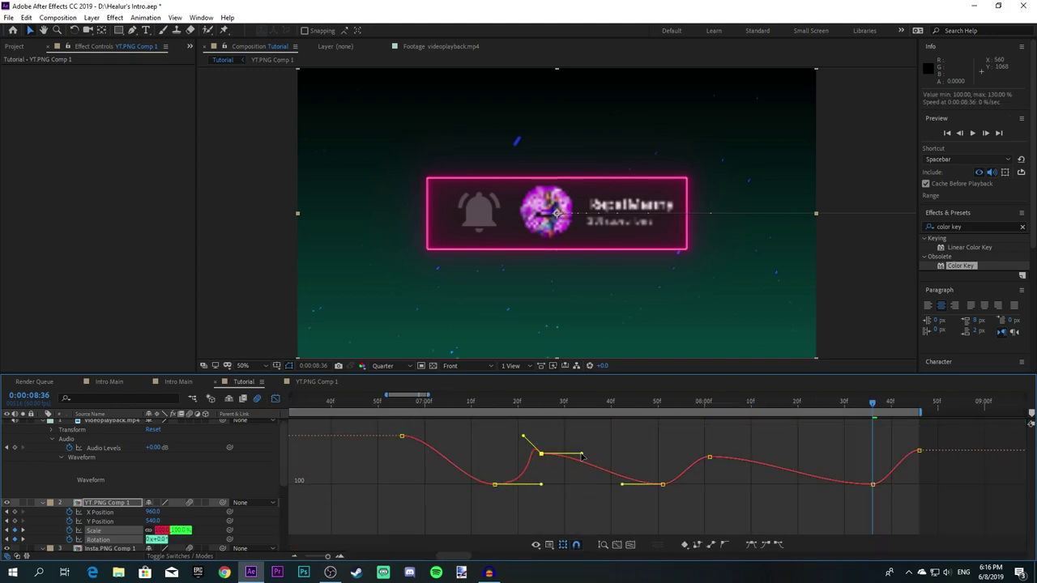
pyautogui.moveTo(582, 455); pyautogui.dragTo(558, 487)
# Step: Reshape the scale curve into a sharp peak around the 117% keyframe, and steepen its rise out of the 0:00:08:36 keyframe
pyautogui.click(663, 484)
pyautogui.moveTo(678, 485); pyautogui.dragTo(710, 485)
pyautogui.moveTo(695, 457); pyautogui.dragTo(691, 440)
pyautogui.moveTo(765, 457); pyautogui.dragTo(728, 491)
pyautogui.click(872, 484)
pyautogui.moveTo(888, 484); pyautogui.dragTo(1028, 492)
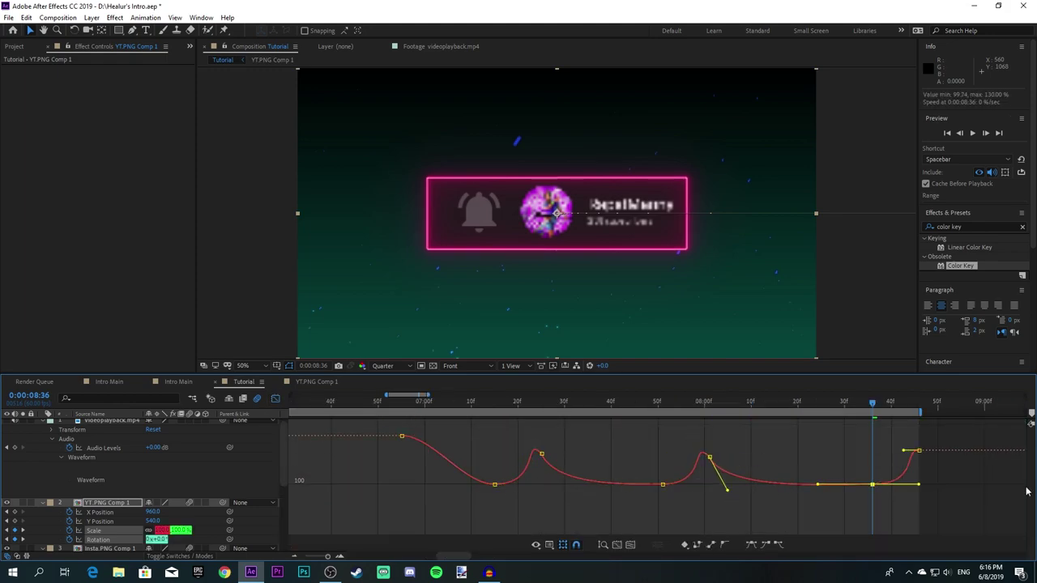
# Step: Reshape YT.PNG Comp 1's rotation curve around the 0:00:07:25 keyframe into a sharp dip that recovers quickly
pyautogui.scroll(-3, 483, 461)
pyautogui.click(495, 452)
pyautogui.moveTo(510, 452); pyautogui.dragTo(541, 452)
pyautogui.moveTo(526, 466); pyautogui.dragTo(524, 482)
pyautogui.moveTo(582, 466); pyautogui.dragTo(550, 450)
# Step: Sharpen the rotation curve's peak near 0:00:08:01 and its drop after 0:00:08:36, then leave the graph editor and save the project
pyautogui.click(663, 452)
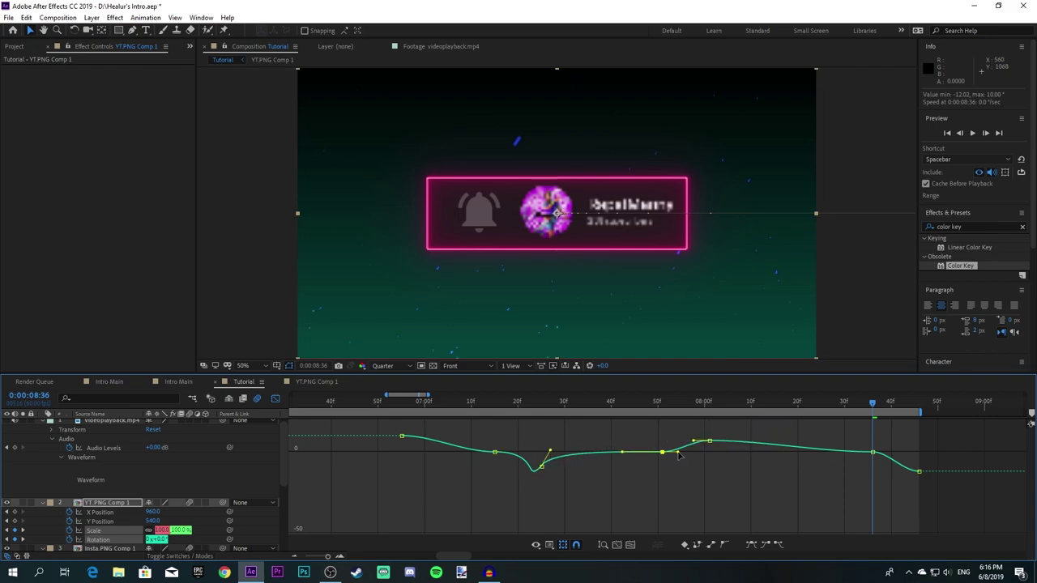
pyautogui.moveTo(678, 452); pyautogui.dragTo(710, 452)
pyautogui.moveTo(694, 441); pyautogui.dragTo(690, 432)
pyautogui.moveTo(764, 441); pyautogui.dragTo(727, 461)
pyautogui.click(872, 452)
pyautogui.moveTo(888, 452); pyautogui.dragTo(919, 452)
pyautogui.hotkey('shift', 'F3')
pyautogui.hotkey('ctrl', 's')
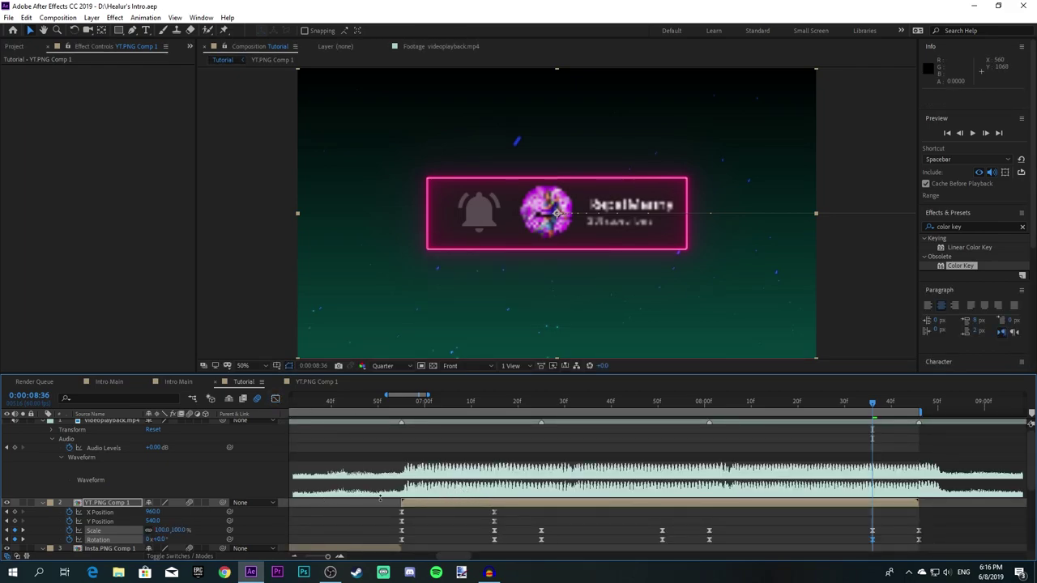
# Step: Preview the banner's slide-in and beat pulses from 0:00:06:25, and inspect its tilted frame at 0:00:07:26
pyautogui.scroll(-1, 431, 500)
pyautogui.hscroll(-3, 411, 488)
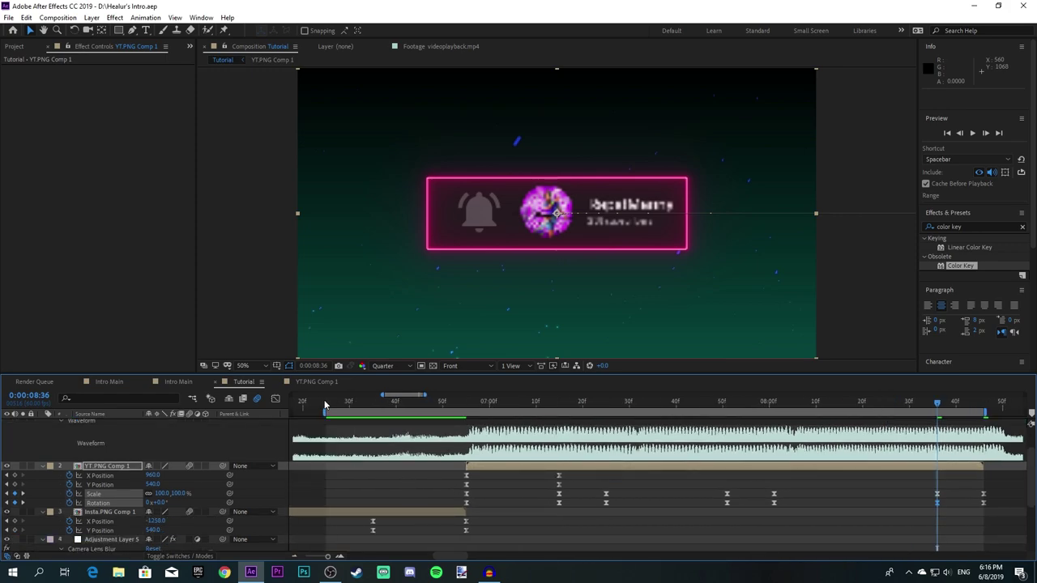
pyautogui.click(326, 405)
pyautogui.scroll(-1, 375, 447)
pyautogui.scroll(1, 424, 476)
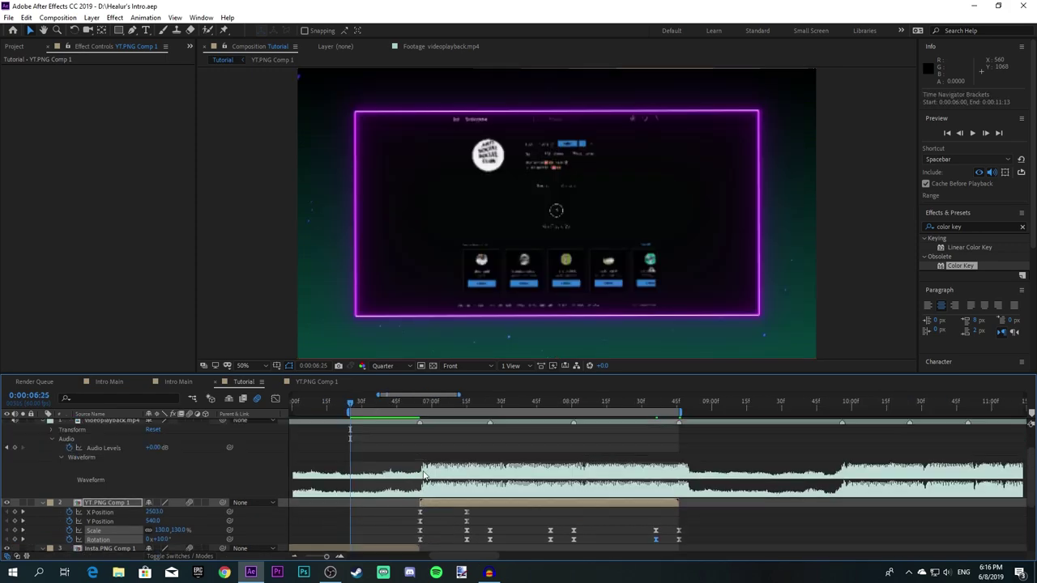
pyautogui.press('space')
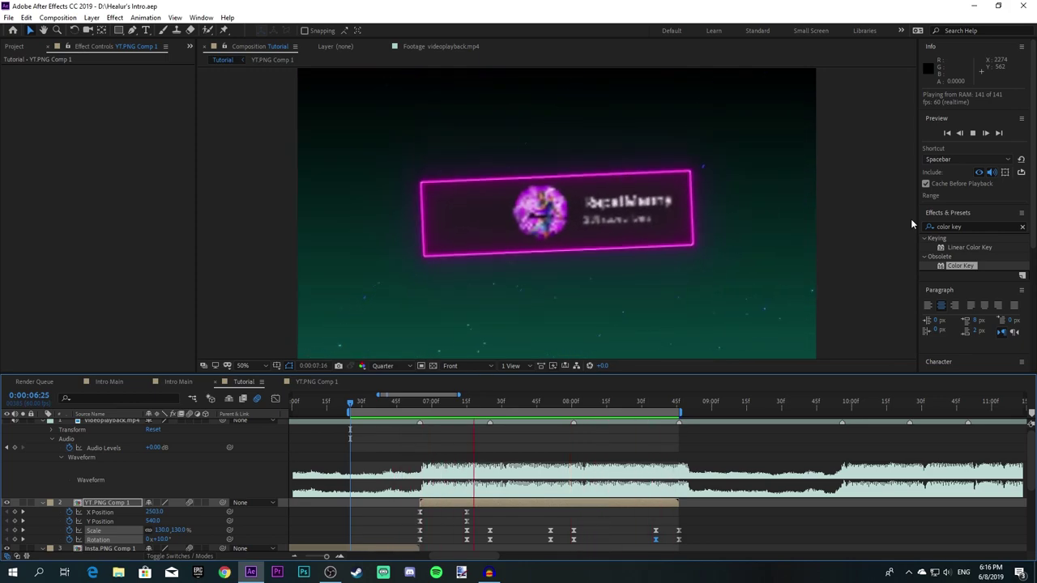
pyautogui.press('space')
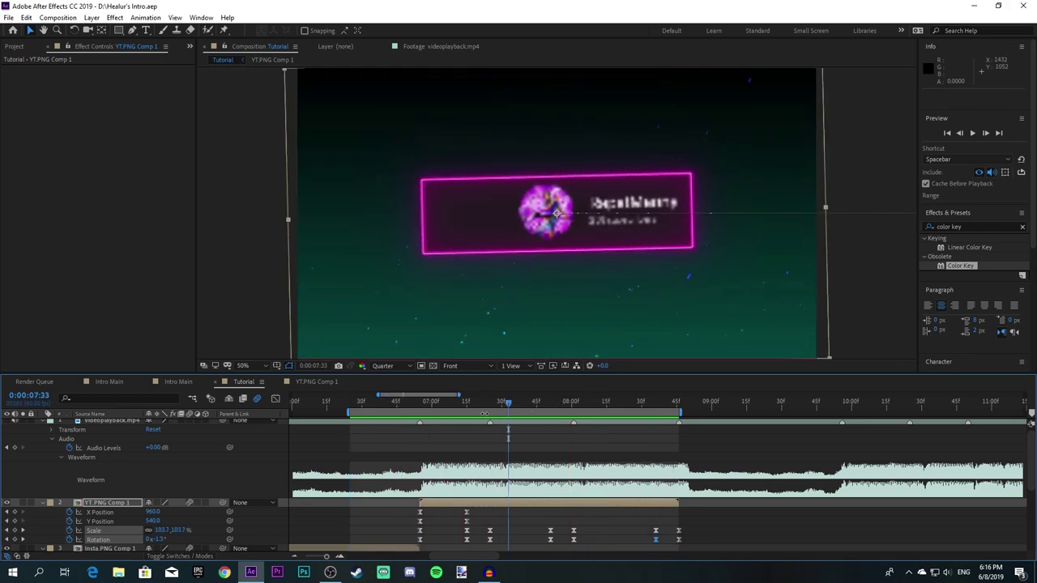
pyautogui.moveTo(512, 402); pyautogui.dragTo(492, 414)
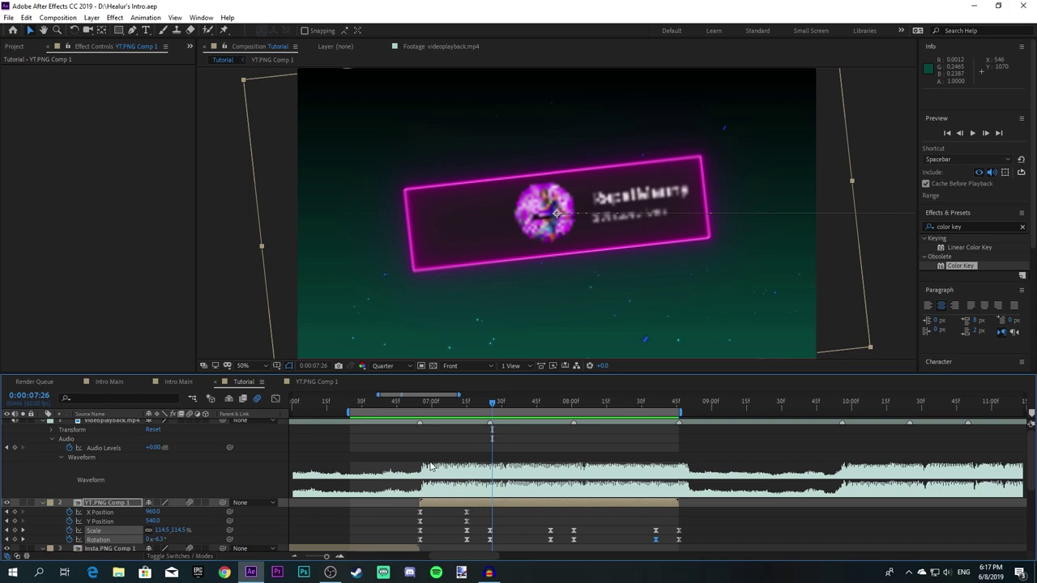
# Step: Select Adjustment Layer 5, which holds the Camera Lens Blur and Brightness & Contrast effects
pyautogui.scroll(-2, 434, 474)
pyautogui.scroll(-2, 438, 478)
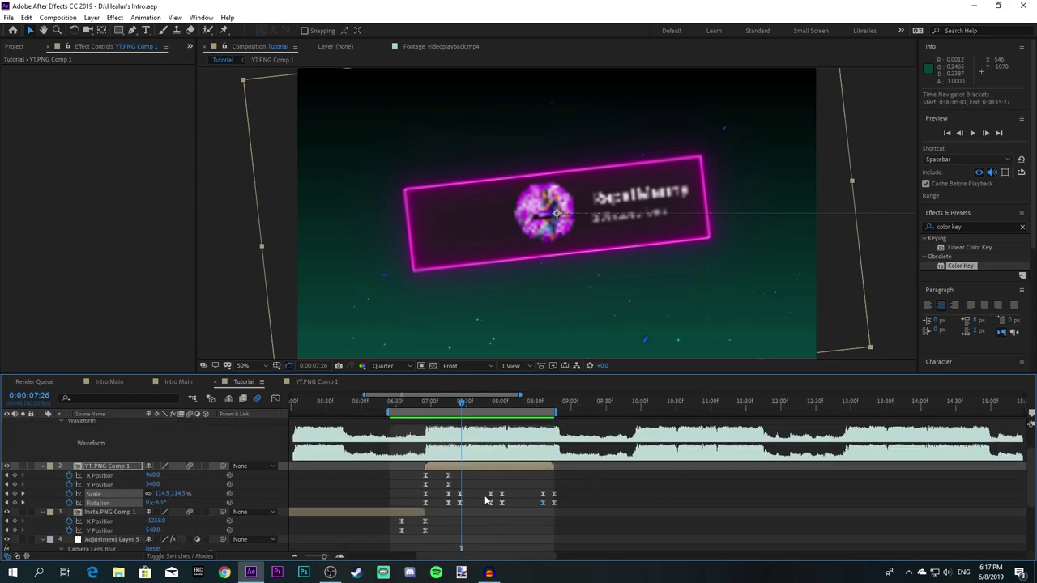
pyautogui.hscroll(-5, 485, 495)
pyautogui.scroll(-2, 478, 490)
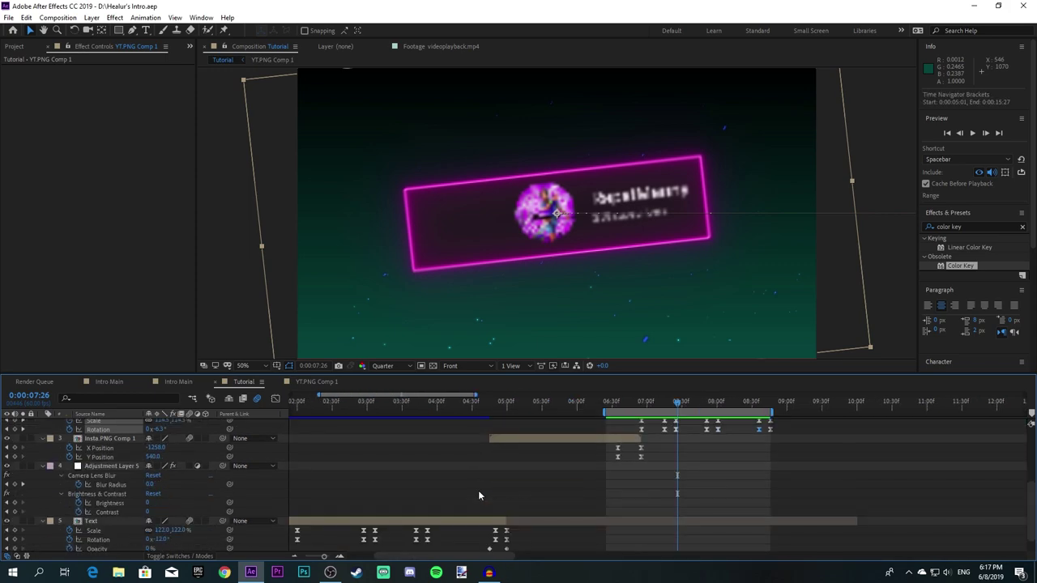
pyautogui.scroll(2, 478, 490)
pyautogui.hscroll(4, 478, 490)
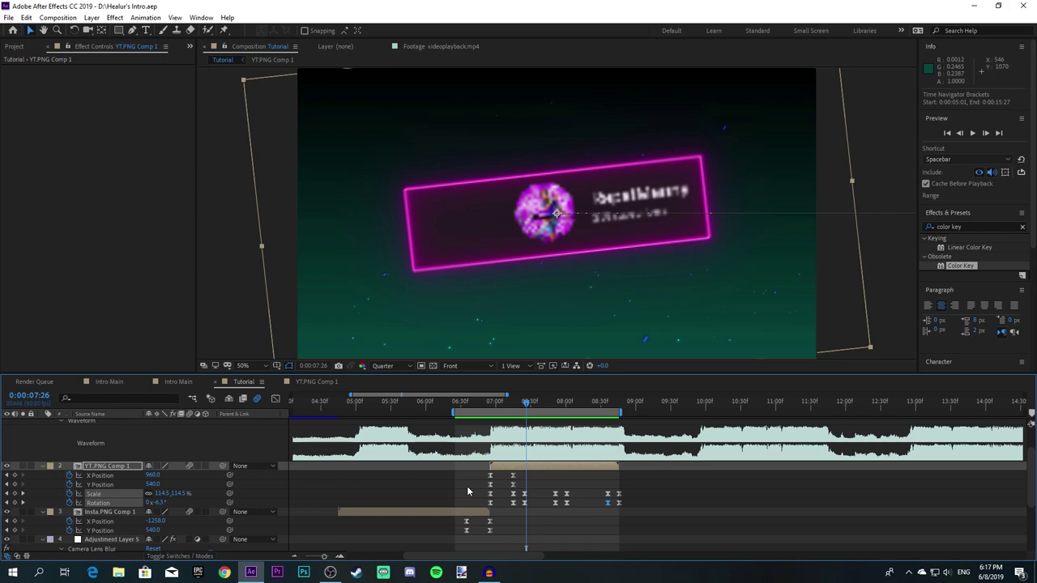
pyautogui.click(94, 540)
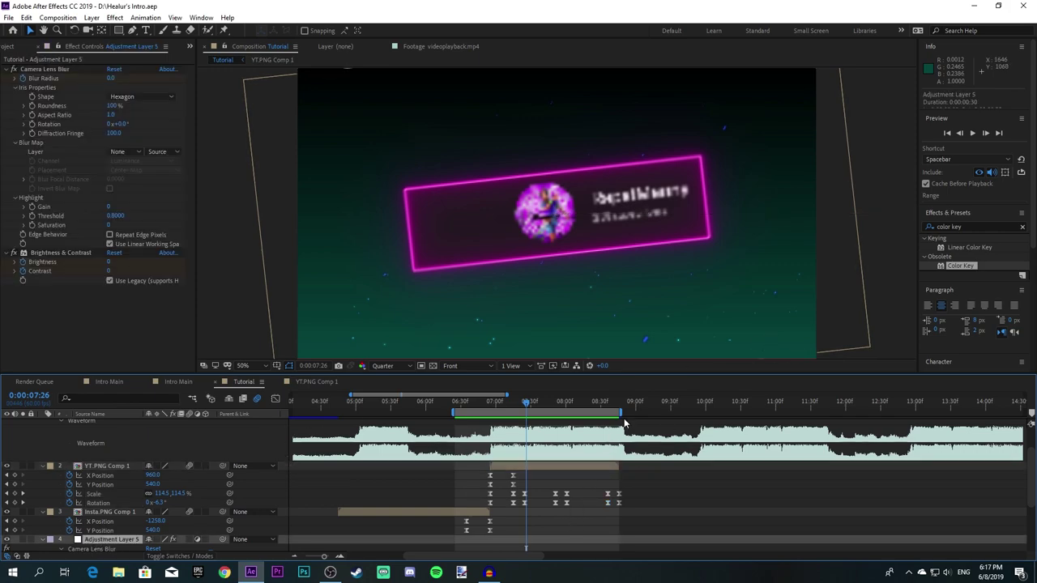